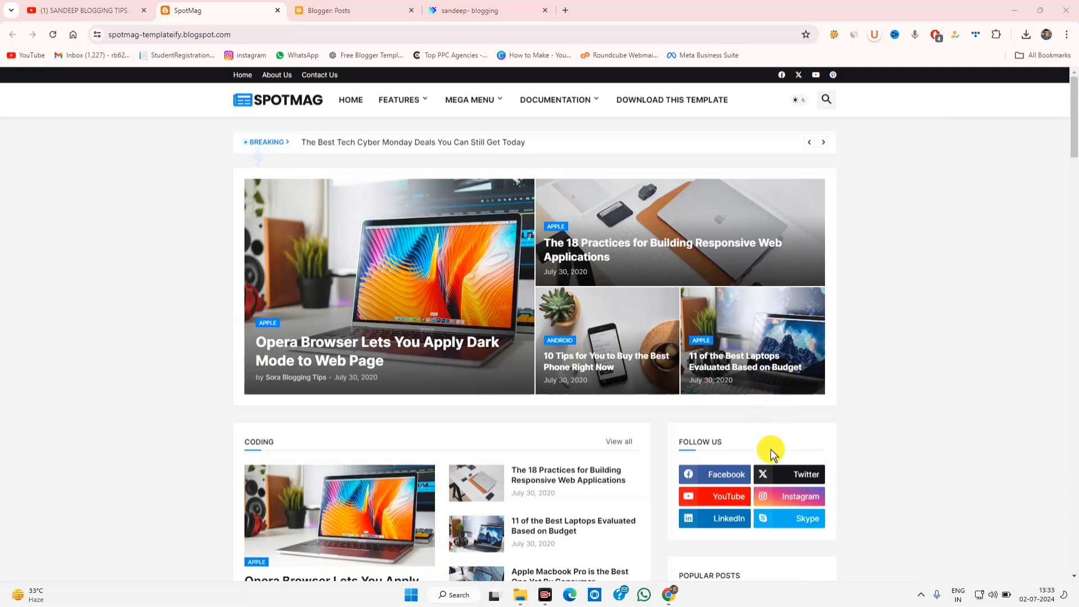
# Step: Examine the SpotMag demo homepage, including its Coding, Tech, Design and Business sections and the sidebar widgets
pyautogui.scroll(-3, 915, 312)
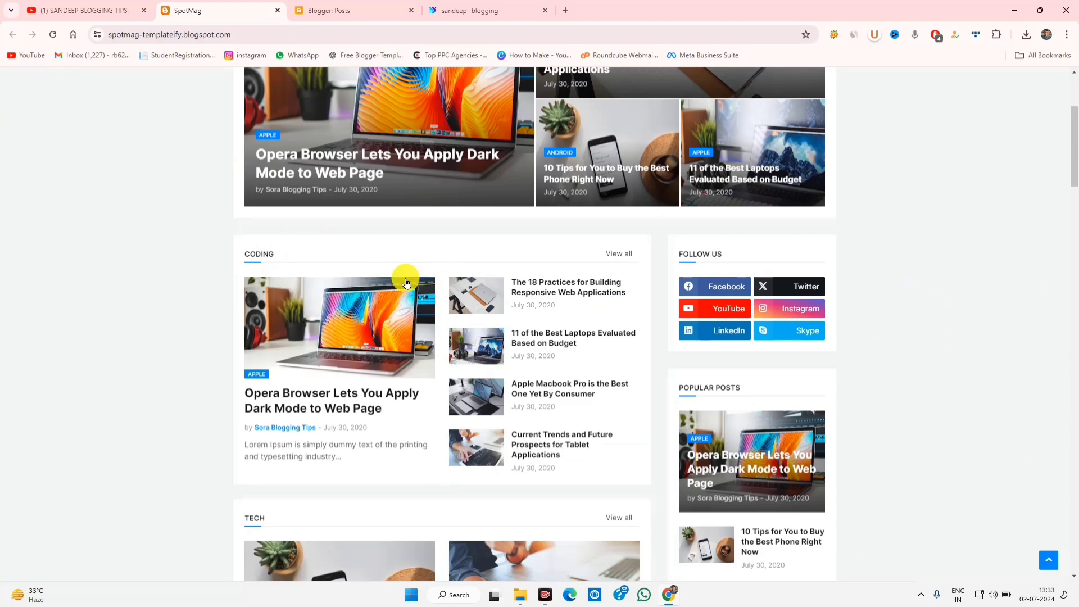
pyautogui.scroll(-3, 528, 351)
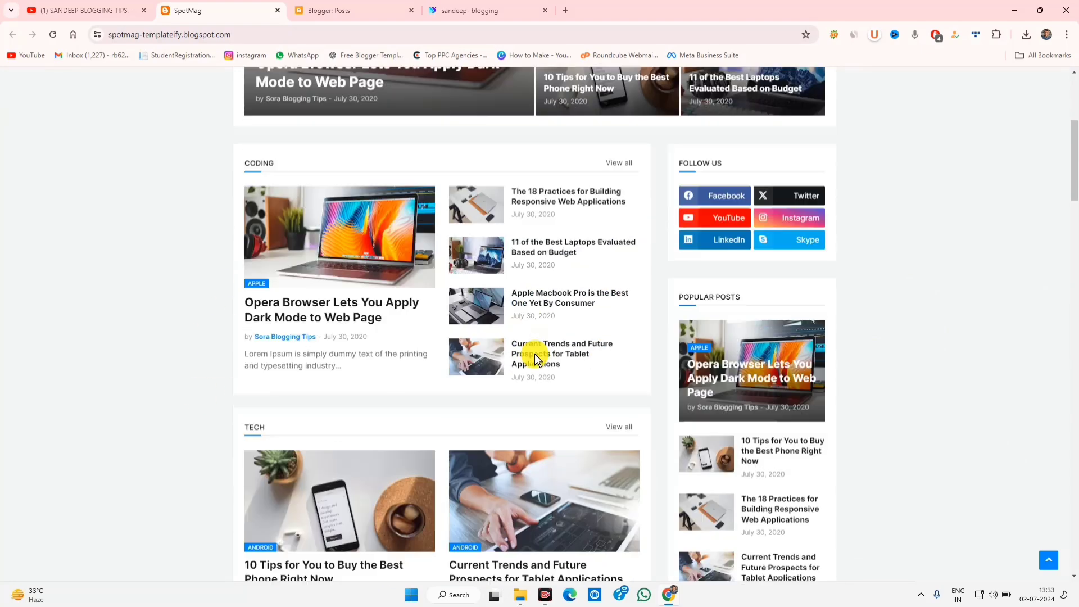
pyautogui.scroll(1, 535, 353)
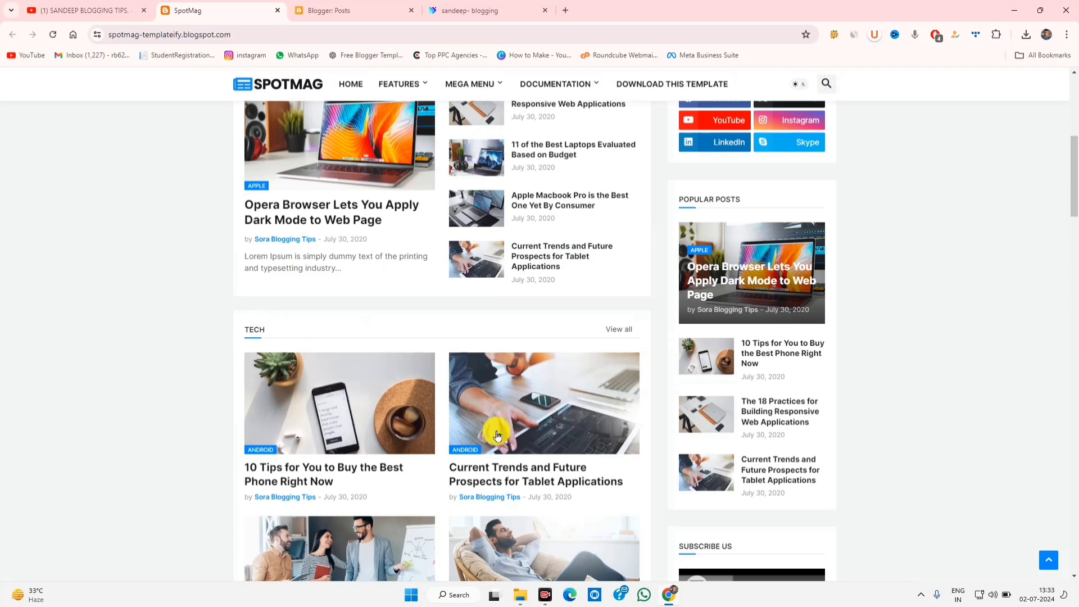
pyautogui.scroll(-3, 581, 437)
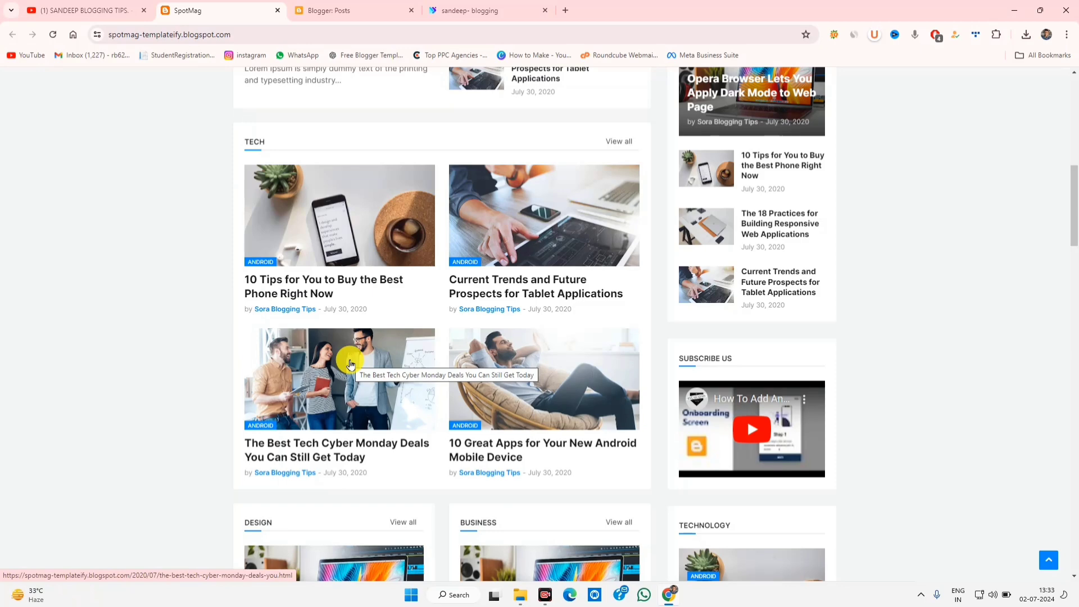
pyautogui.scroll(-3, 348, 362)
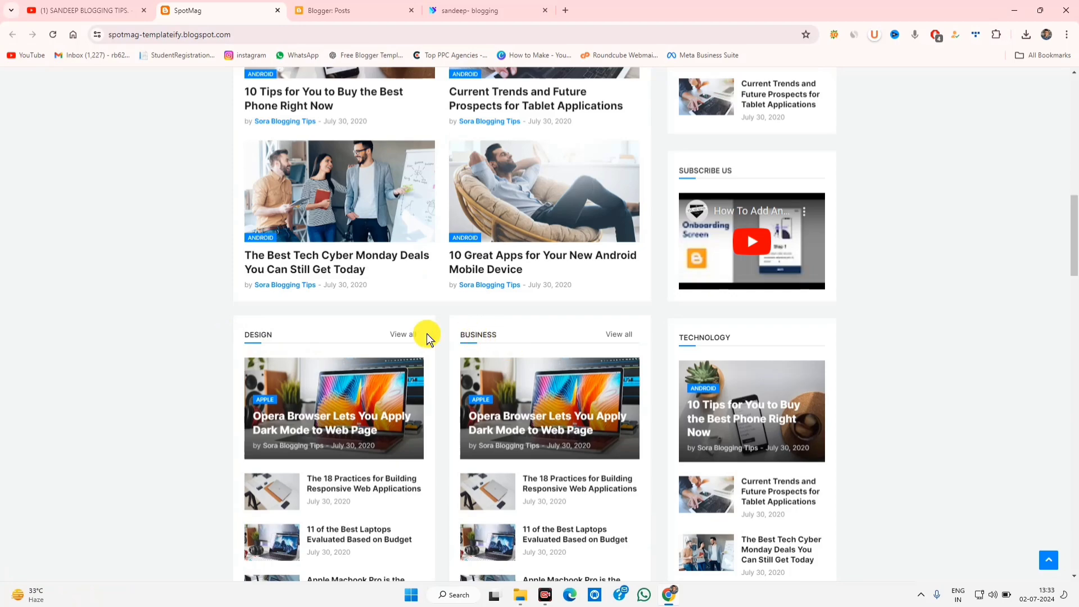
pyautogui.moveTo(254, 333); pyautogui.dragTo(292, 334)
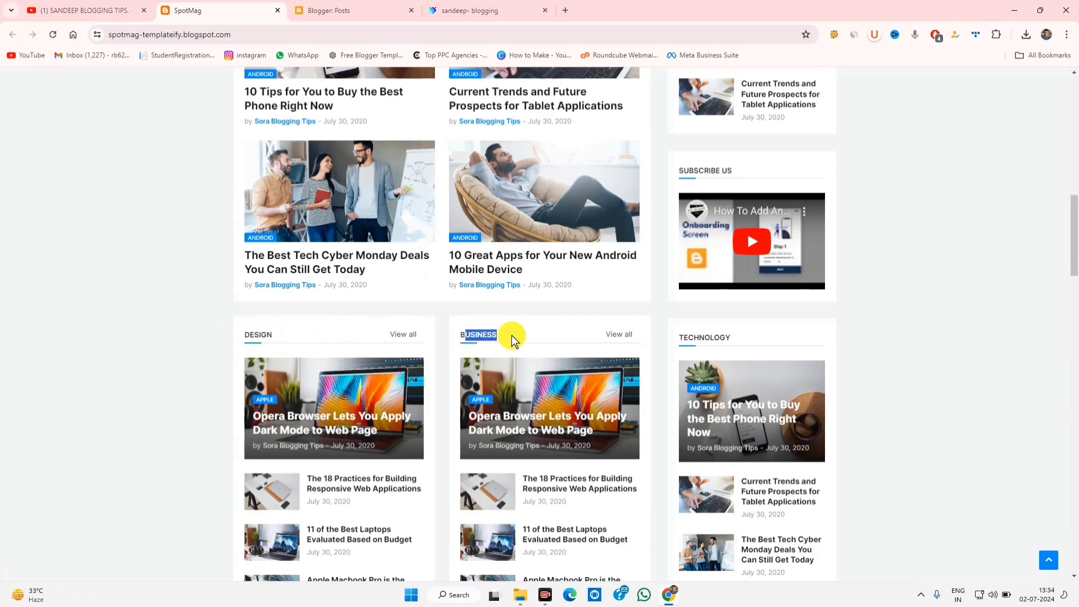
pyautogui.scroll(-3, 511, 335)
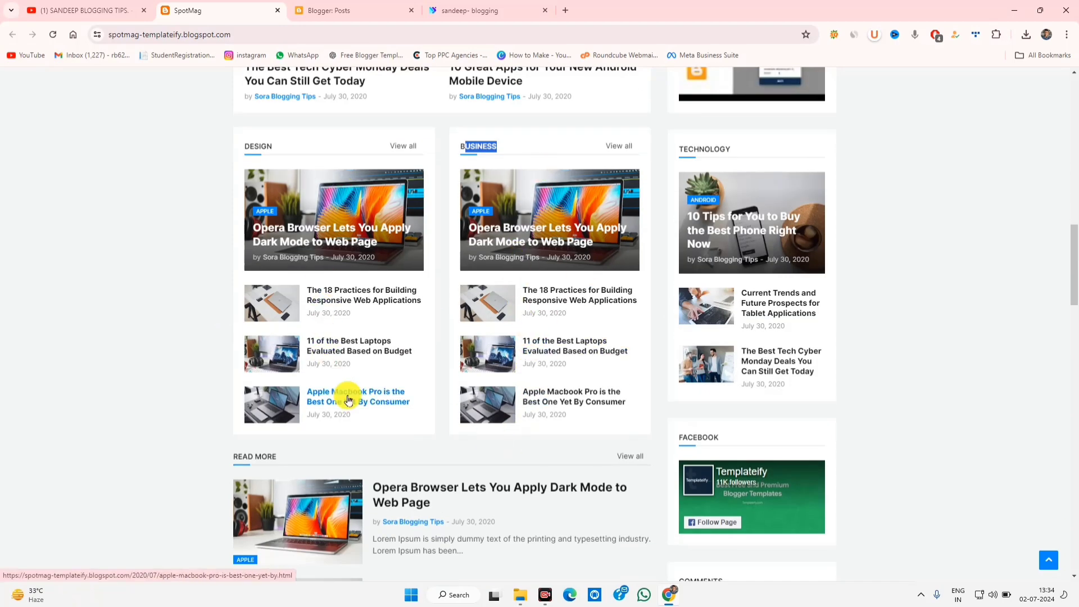
pyautogui.scroll(10, 797, 309)
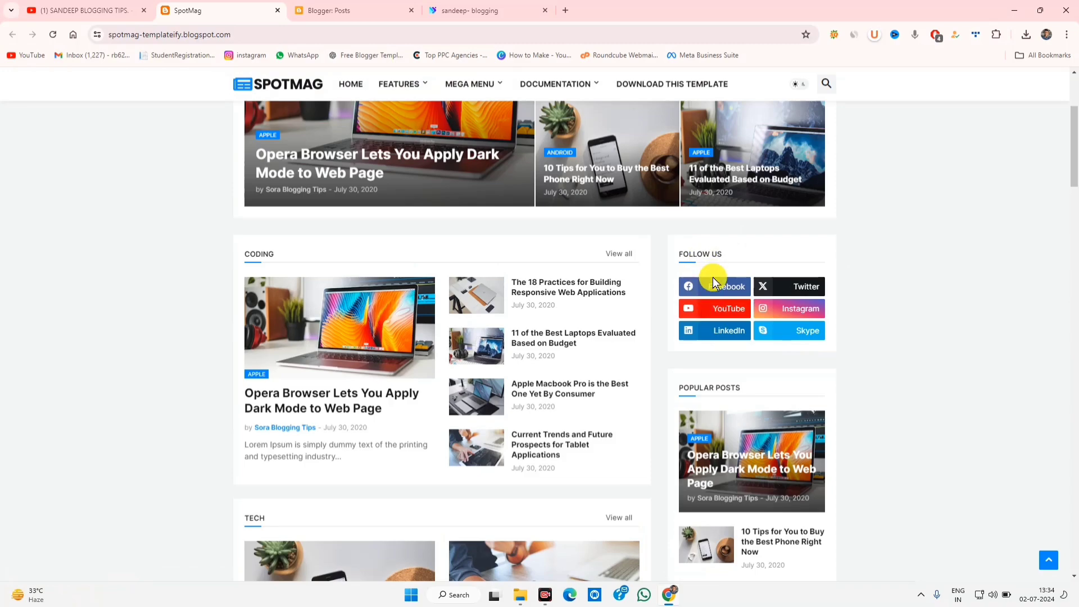
pyautogui.scroll(-6, 709, 365)
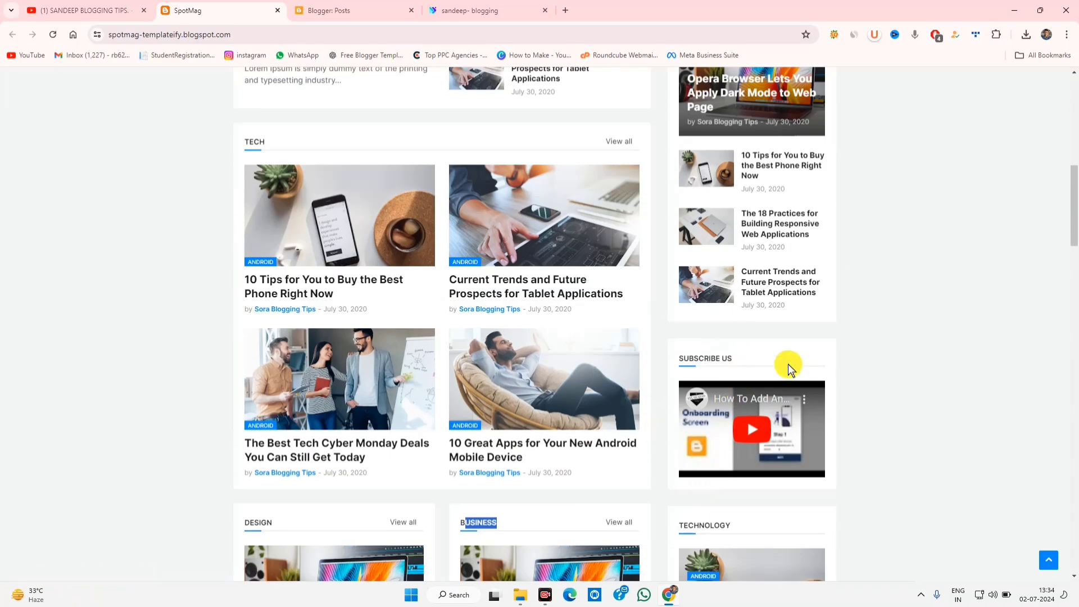
pyautogui.scroll(-9, 788, 368)
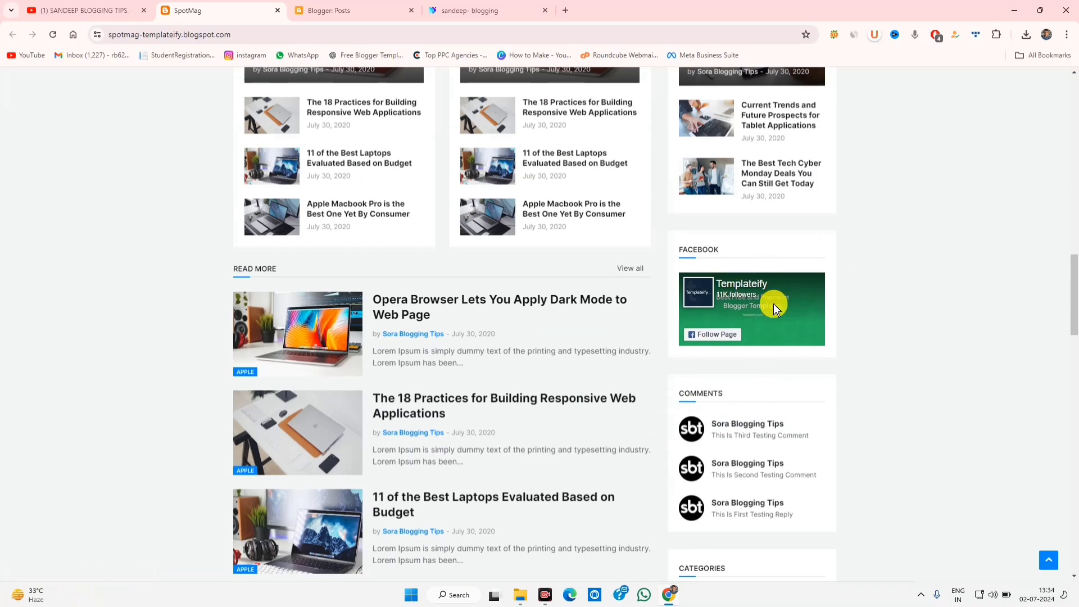
pyautogui.scroll(-10, 447, 362)
pyautogui.scroll(16, 448, 365)
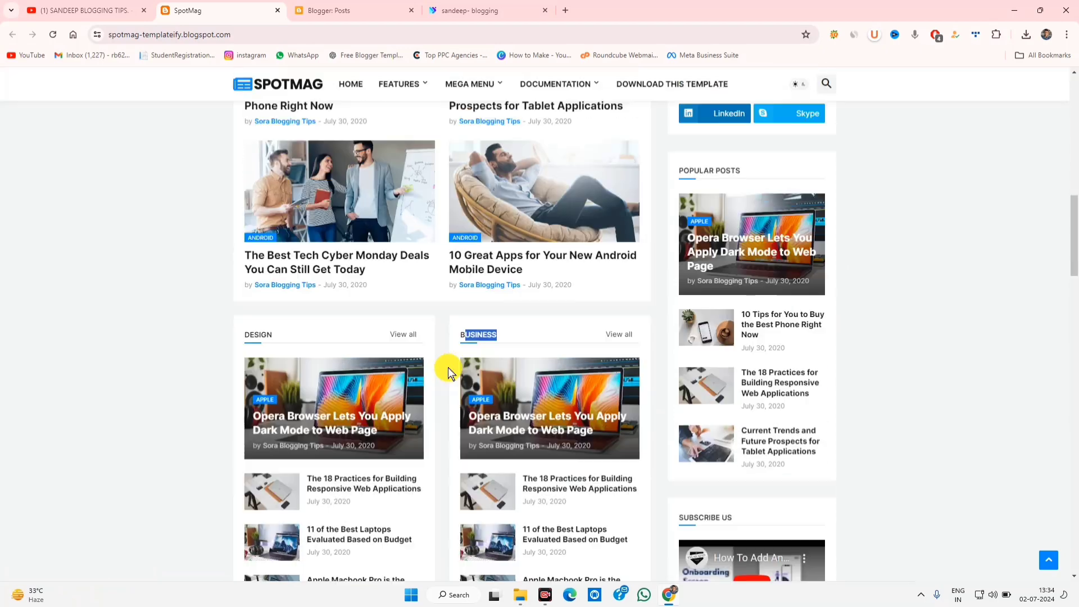
pyautogui.scroll(15, 447, 366)
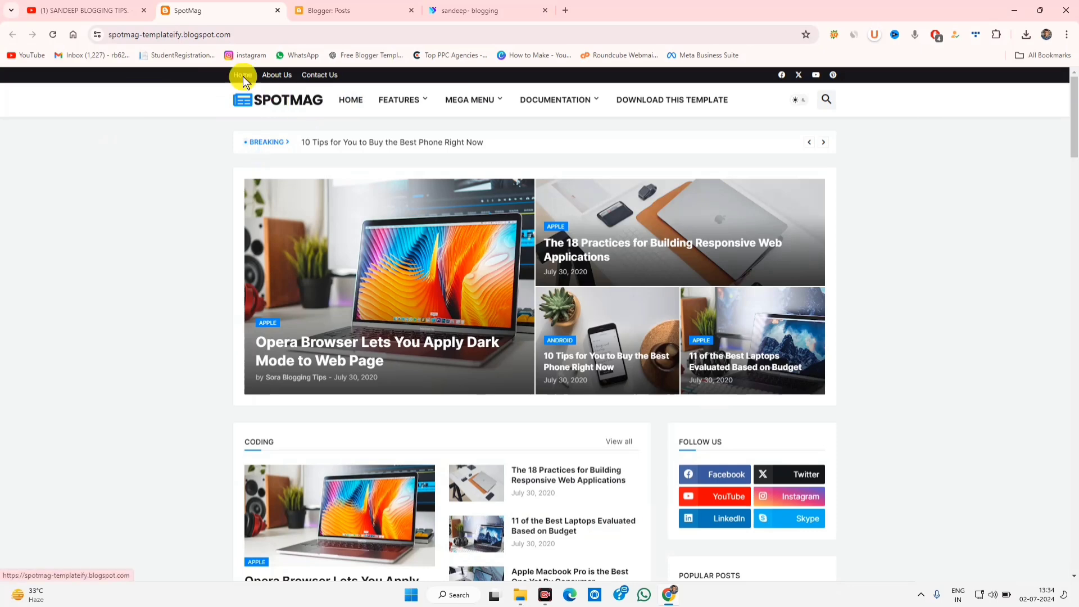
# Step: Switch to YouTube and browse the channel's latest uploaded videos
pyautogui.click(85, 11)
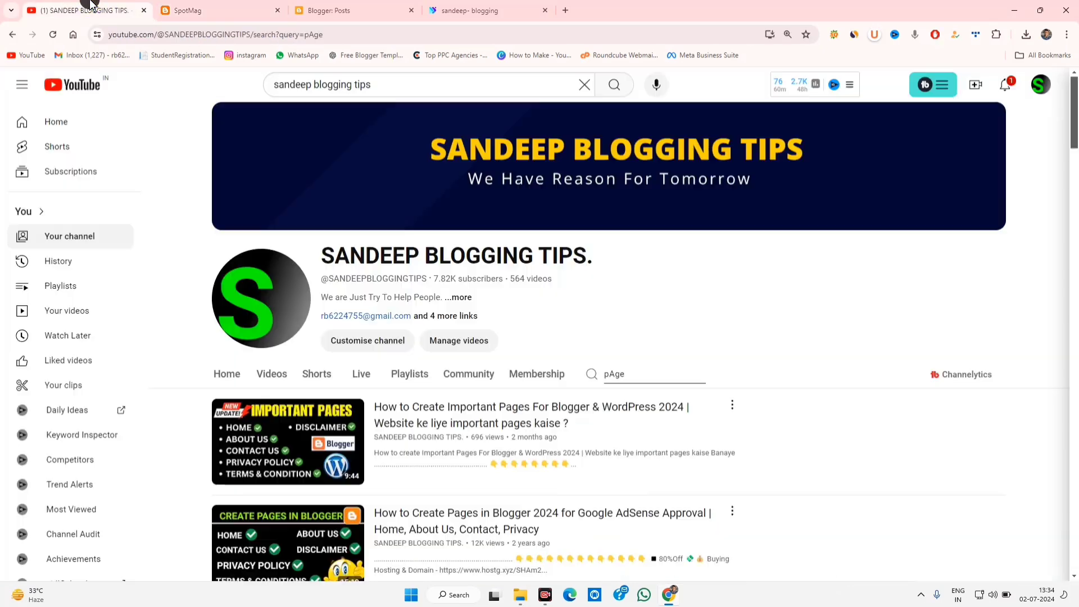
pyautogui.click(263, 374)
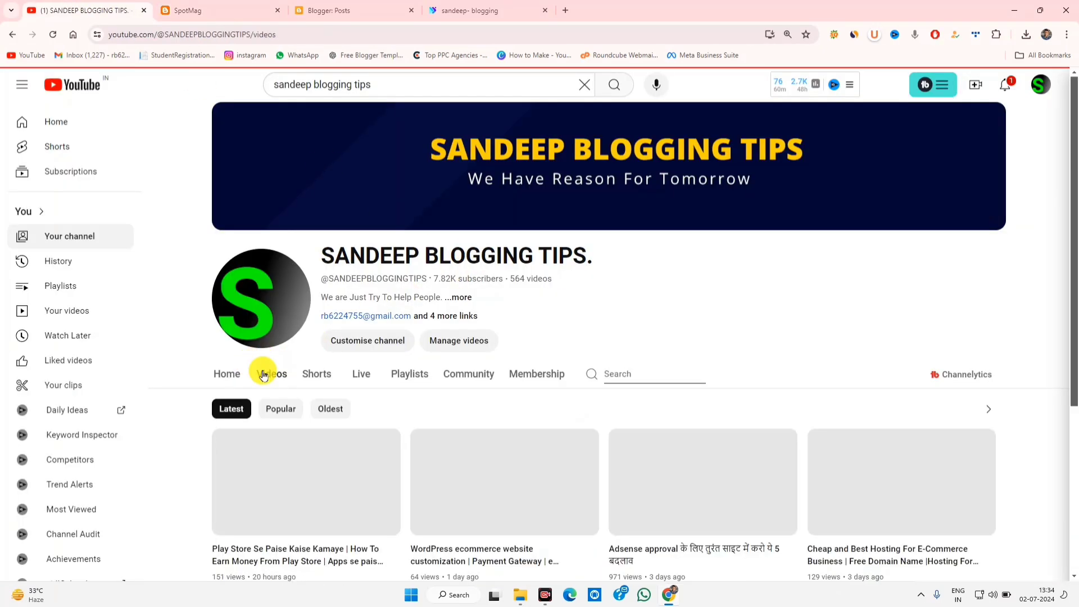
pyautogui.scroll(-3, 559, 385)
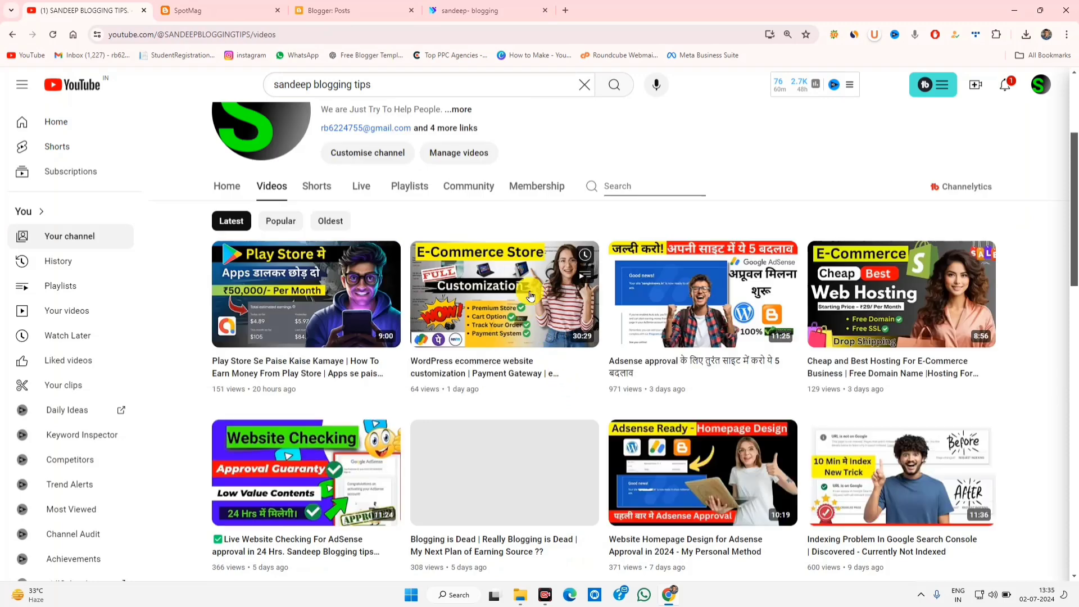
pyautogui.scroll(-3, 840, 363)
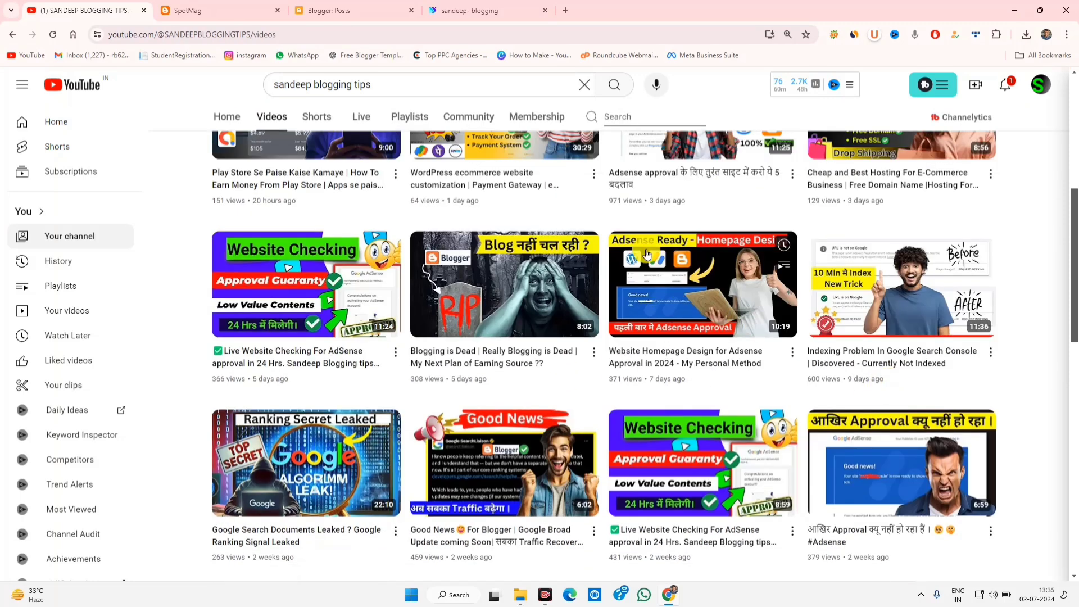
pyautogui.moveTo(694, 299)
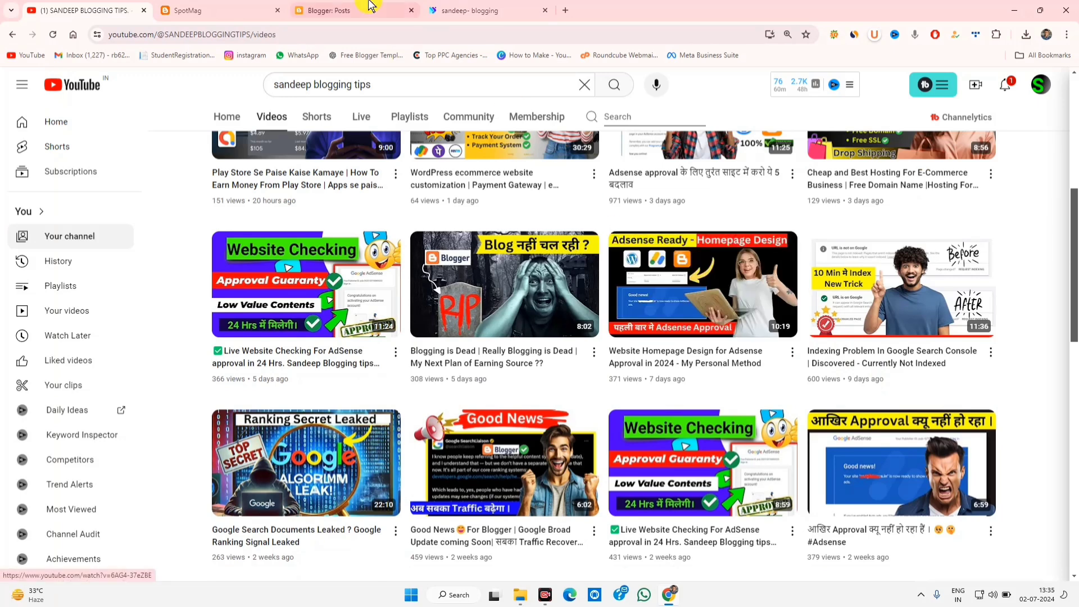
pyautogui.click(477, 10)
pyautogui.click(230, 10)
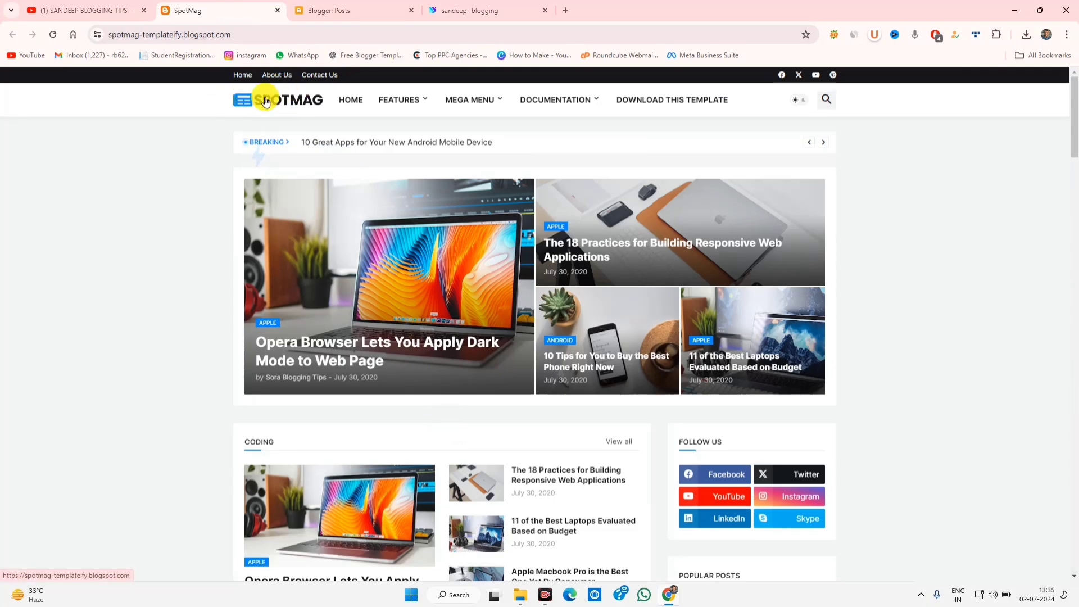
pyautogui.click(117, 6)
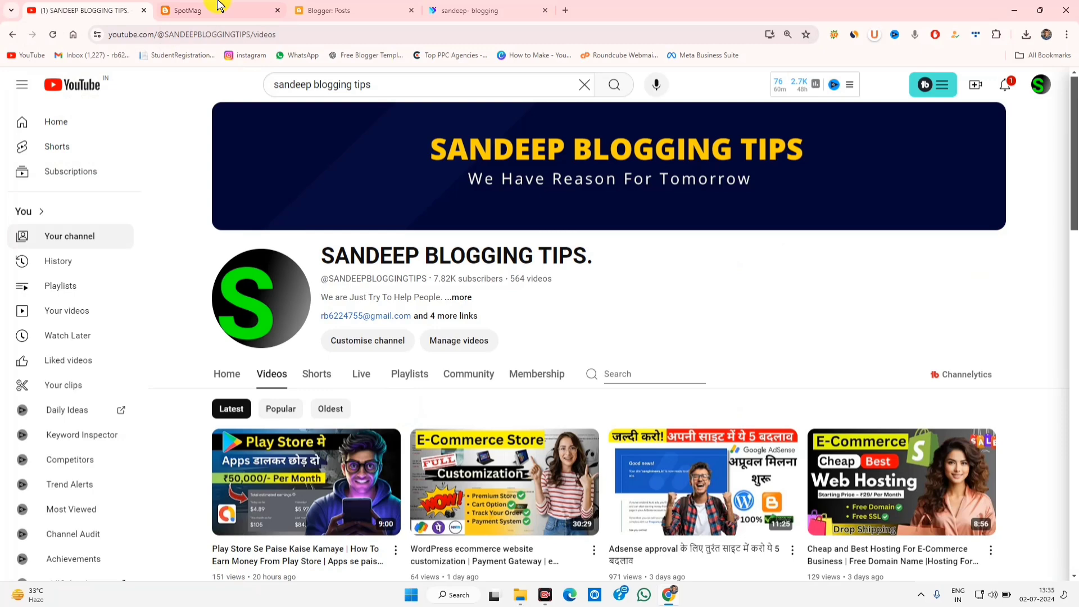
pyautogui.click(219, 6)
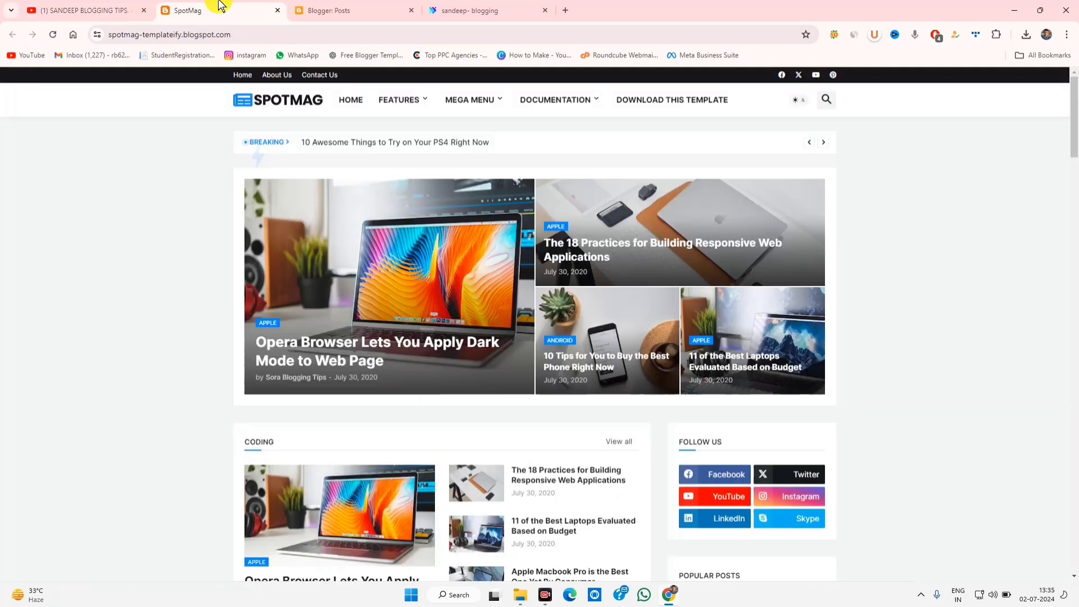
# Step: Switch to File Explorer, open the SpotMag-Free-Version-1.0 folder in Downloads and review the template files inside
pyautogui.click(520, 594)
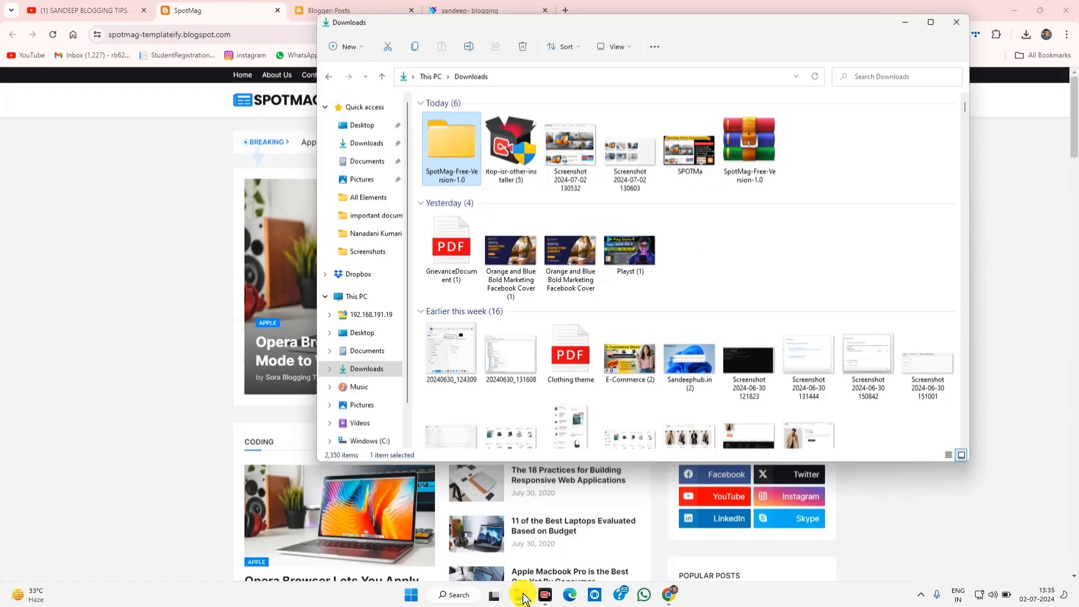
pyautogui.doubleClick(434, 151)
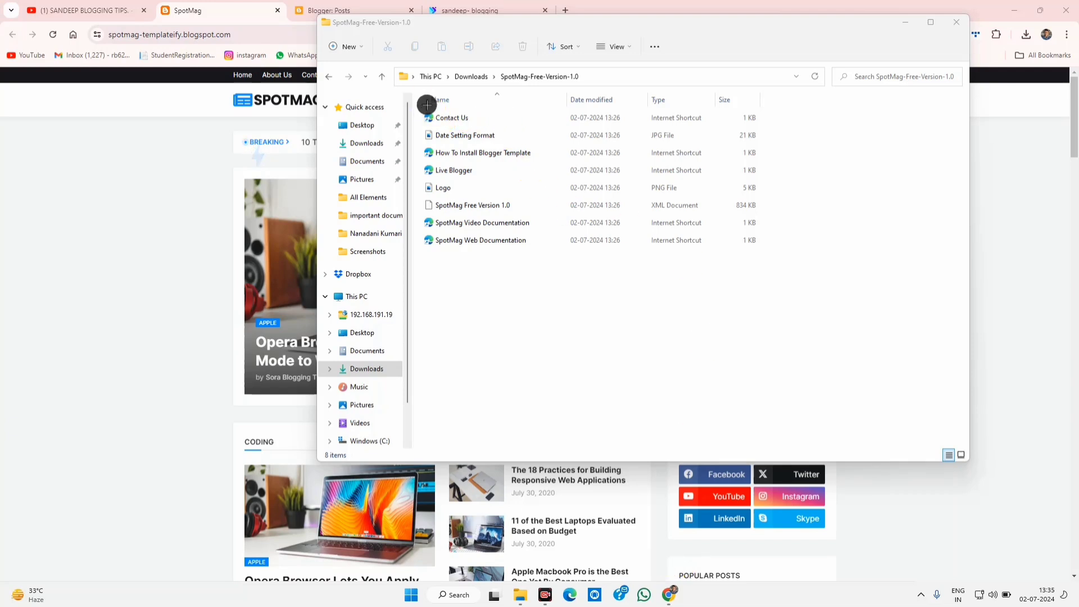
pyautogui.moveTo(424, 101); pyautogui.dragTo(561, 124)
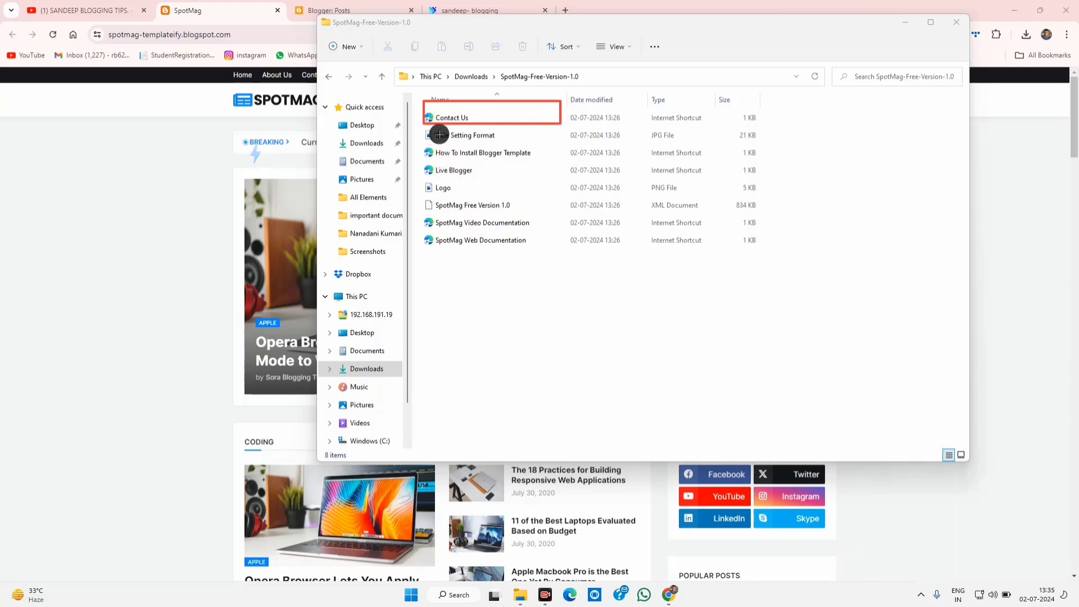
pyautogui.moveTo(429, 129); pyautogui.dragTo(561, 141)
pyautogui.moveTo(429, 146); pyautogui.dragTo(636, 162)
pyautogui.moveTo(432, 161); pyautogui.dragTo(697, 181)
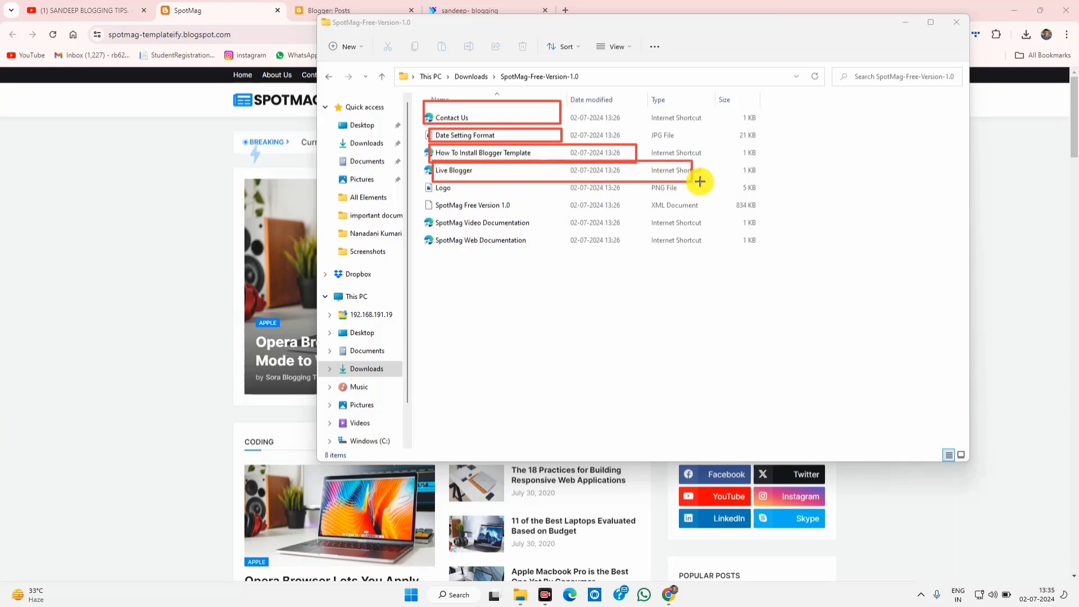
pyautogui.moveTo(421, 216)
pyautogui.mouseDown()
pyautogui.moveTo(738, 281)
pyautogui.moveTo(818, 274)
pyautogui.mouseUp()
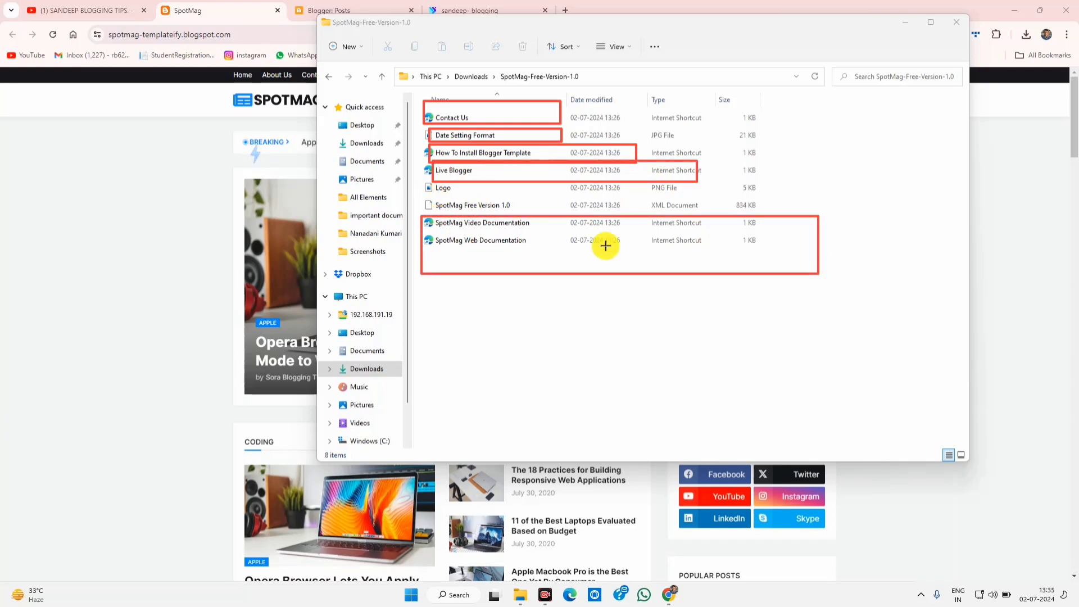
pyautogui.moveTo(437, 196)
pyautogui.mouseDown()
pyautogui.moveTo(591, 225)
pyautogui.moveTo(785, 214)
pyautogui.mouseUp()
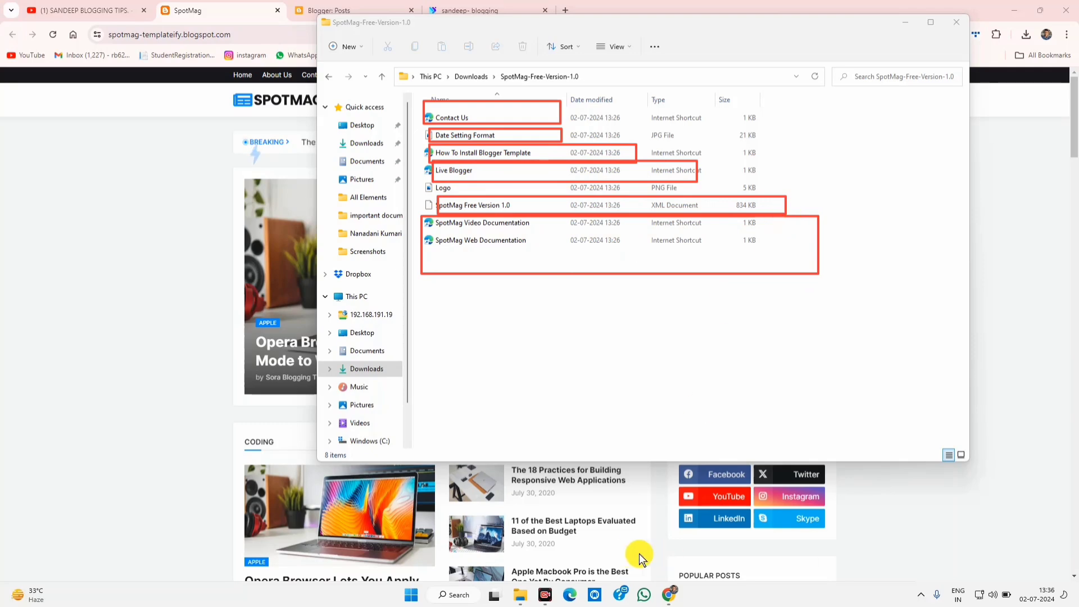
pyautogui.click(616, 564)
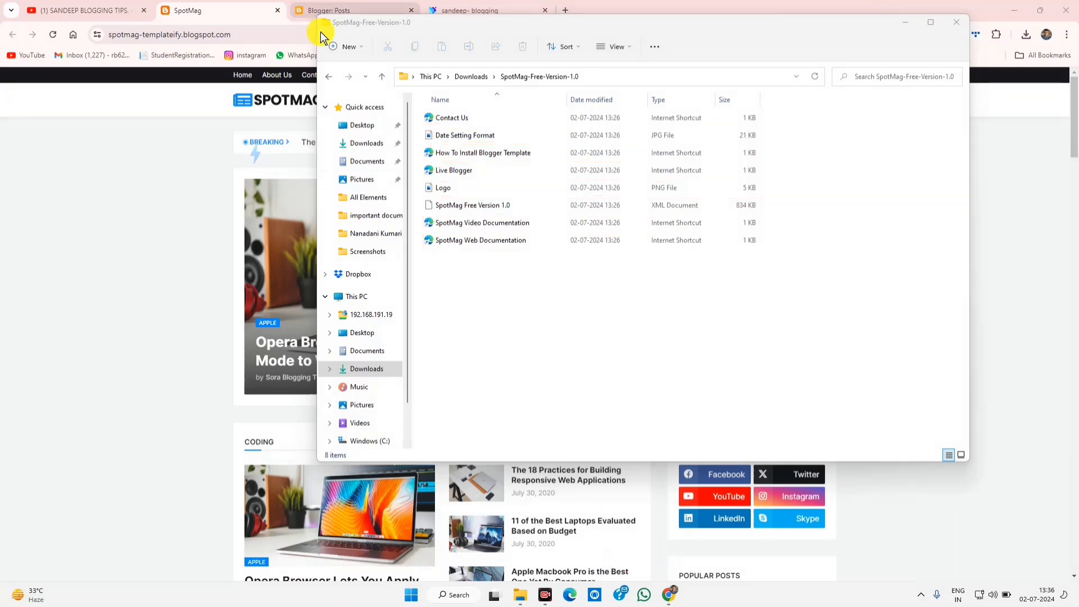
# Step: Switch to Blogger in the browser and open the blog's Theme page
pyautogui.click(156, 230)
pyautogui.click(323, 9)
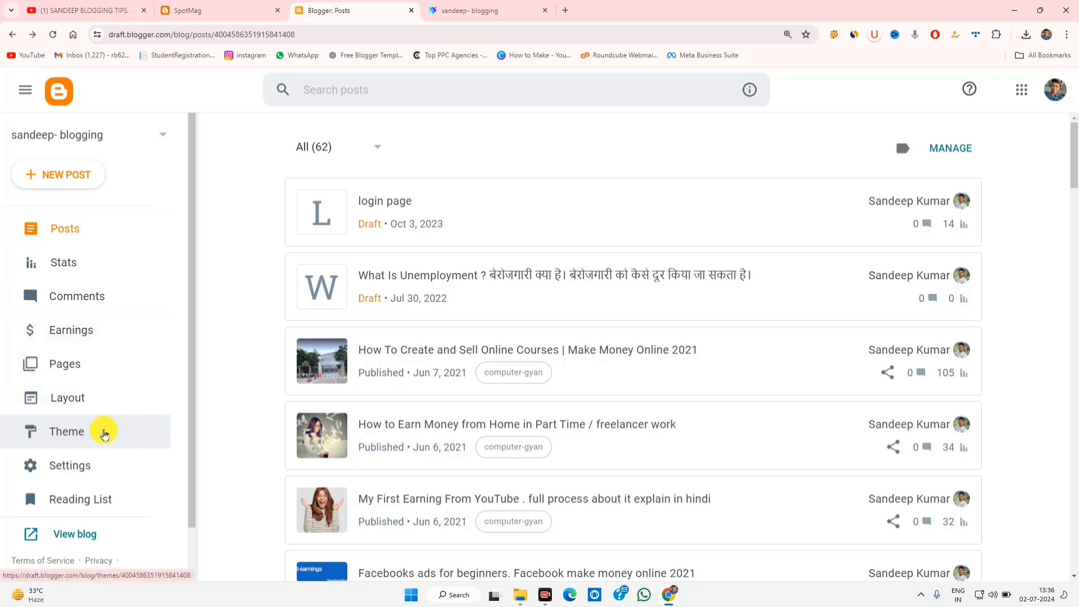
pyautogui.click(104, 433)
# Step: Read the theme's Backup dialog and dismiss it without downloading a backup
pyautogui.click(537, 224)
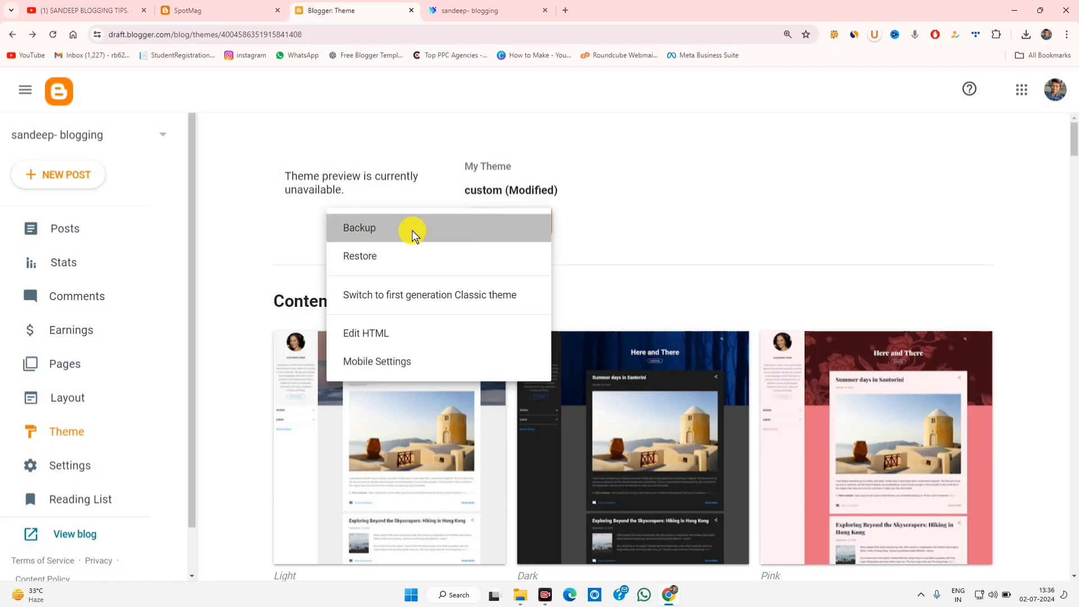
pyautogui.click(414, 234)
pyautogui.moveTo(477, 319); pyautogui.dragTo(605, 334)
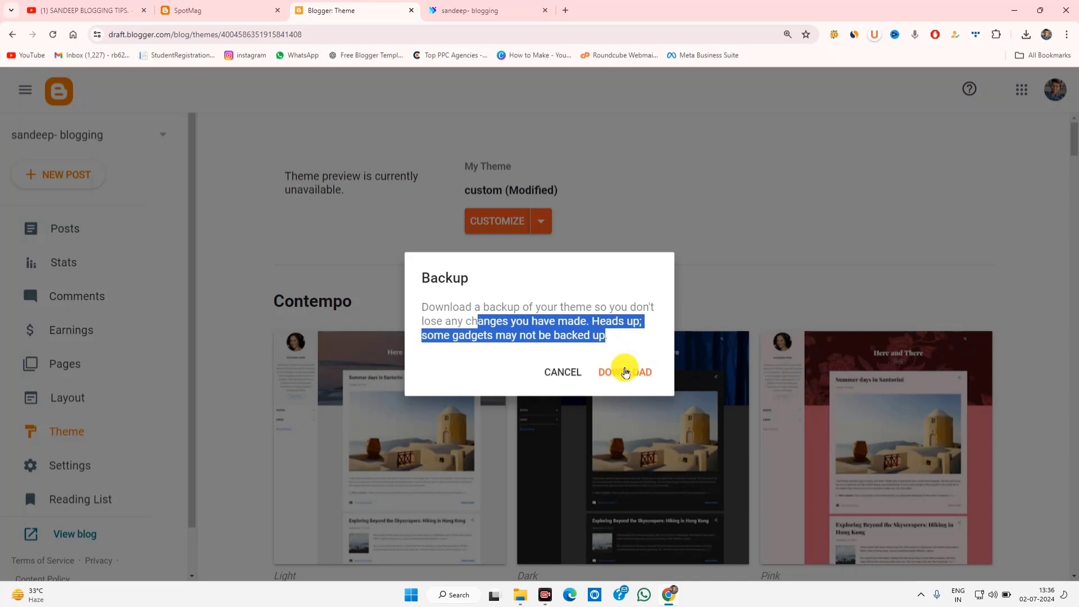
pyautogui.click(745, 222)
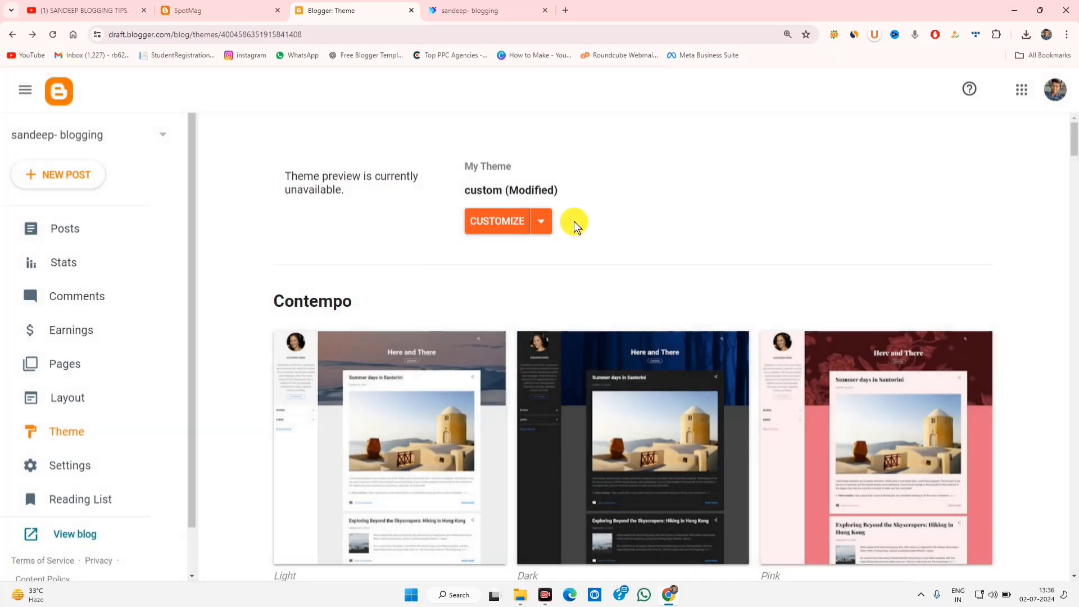
pyautogui.click(544, 224)
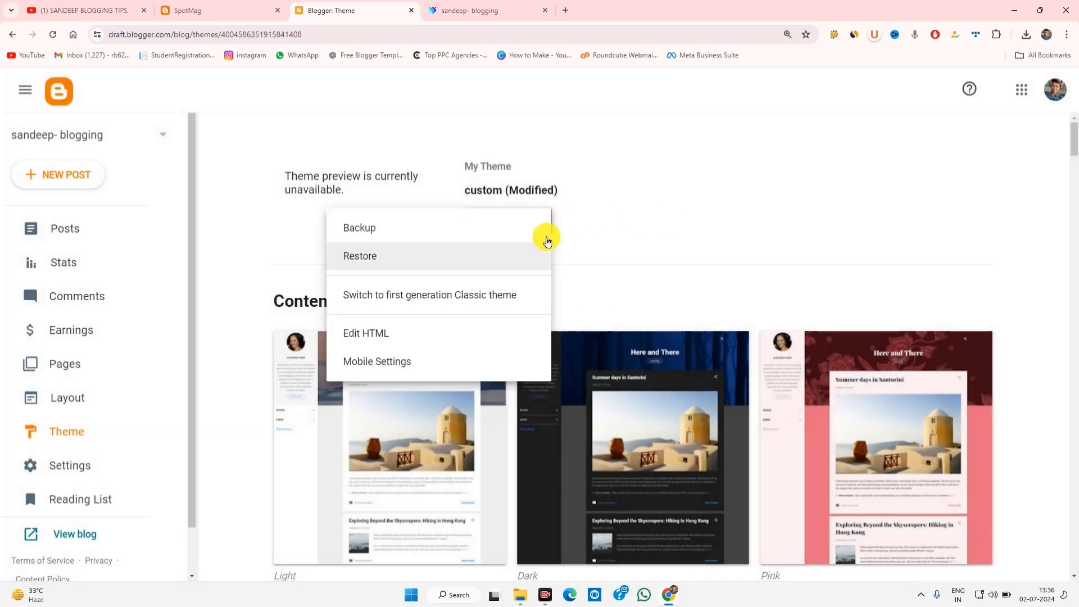
pyautogui.click(724, 241)
pyautogui.click(549, 219)
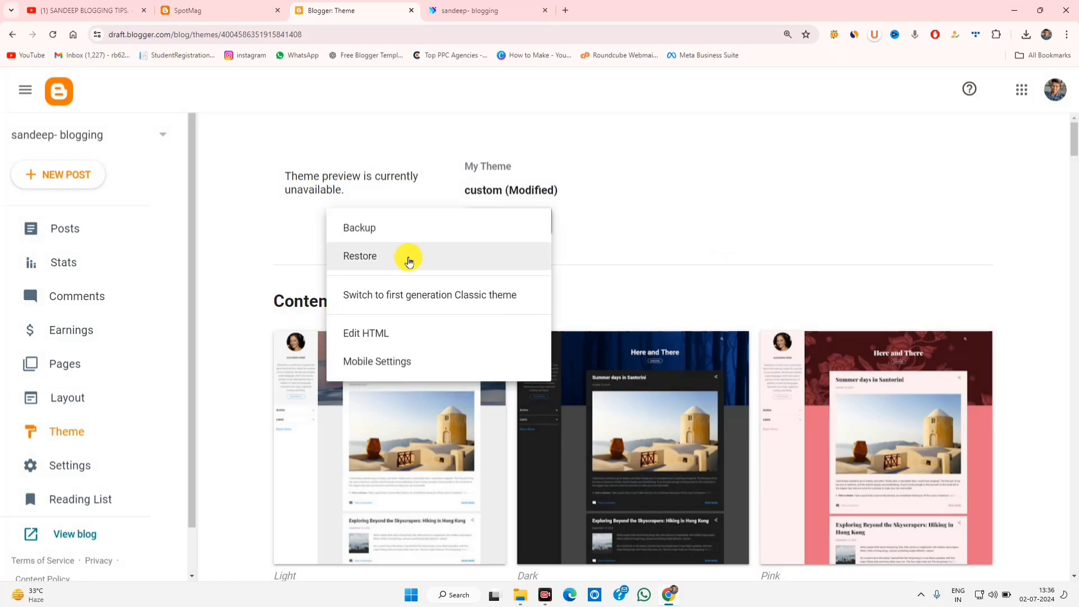
pyautogui.click(408, 257)
pyautogui.click(635, 363)
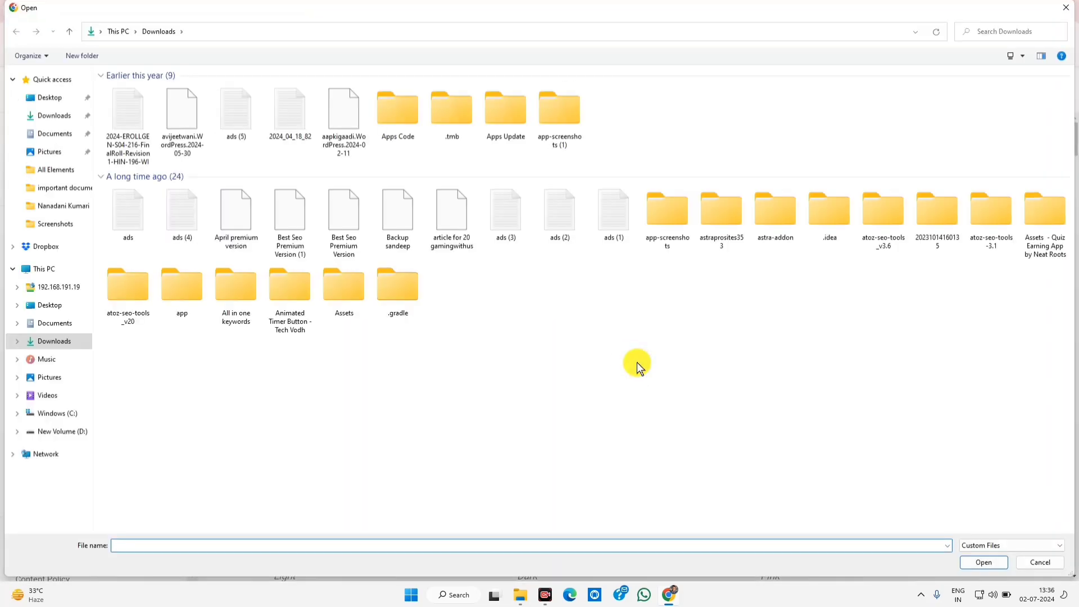
pyautogui.click(1066, 6)
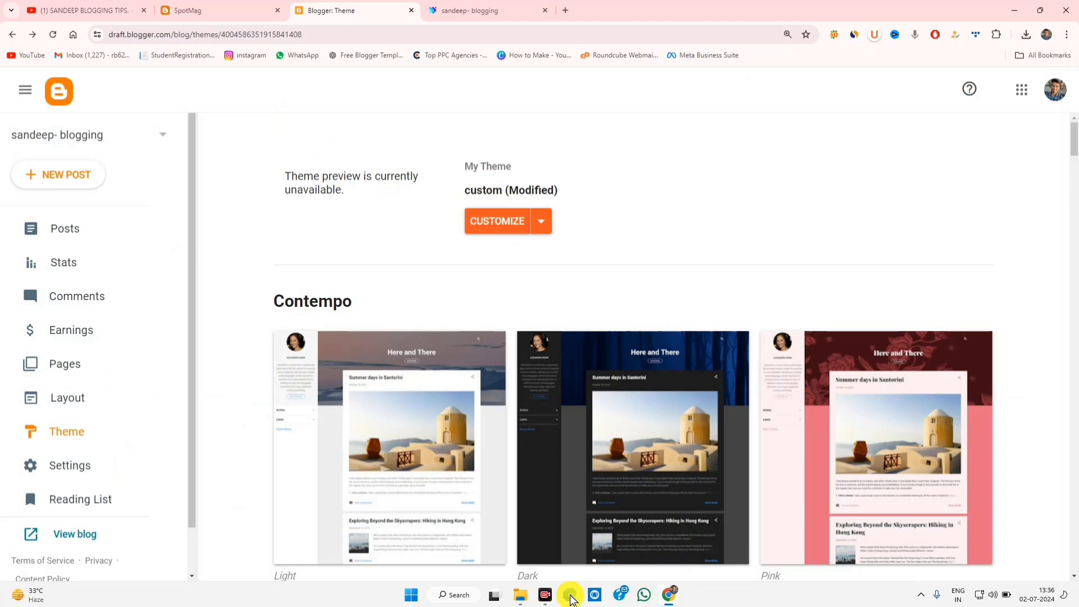
# Step: Switch to File Explorer and open the SpotMag Free Version 1.0 XML document in Notepad
pyautogui.click(517, 601)
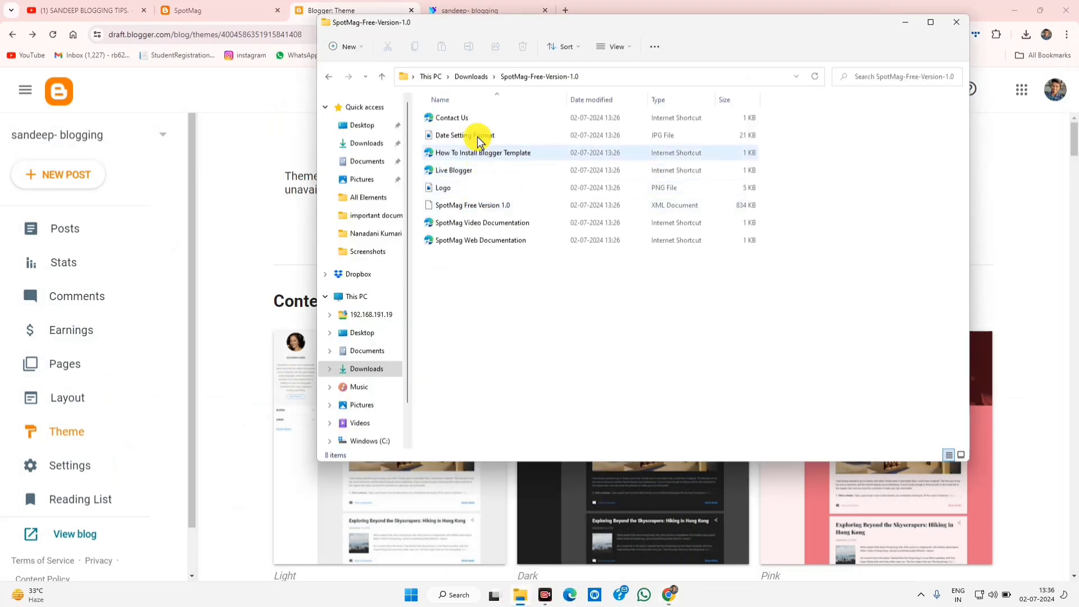
pyautogui.click(492, 207)
pyautogui.rightClick(491, 207)
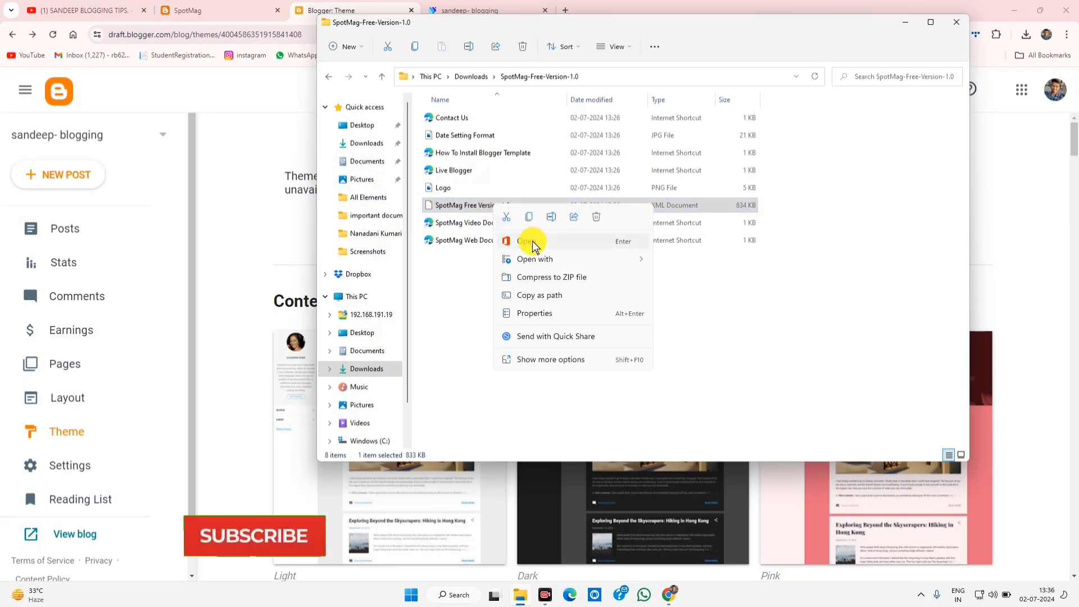
pyautogui.moveTo(542, 258)
pyautogui.click(699, 332)
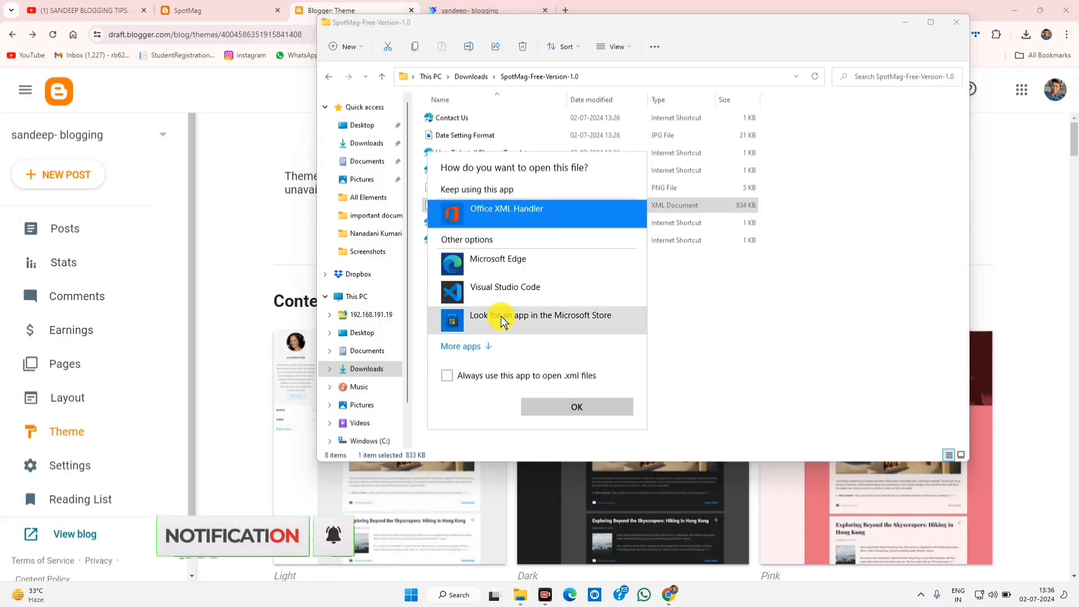
pyautogui.click(482, 346)
pyautogui.scroll(-3, 492, 345)
pyautogui.click(500, 223)
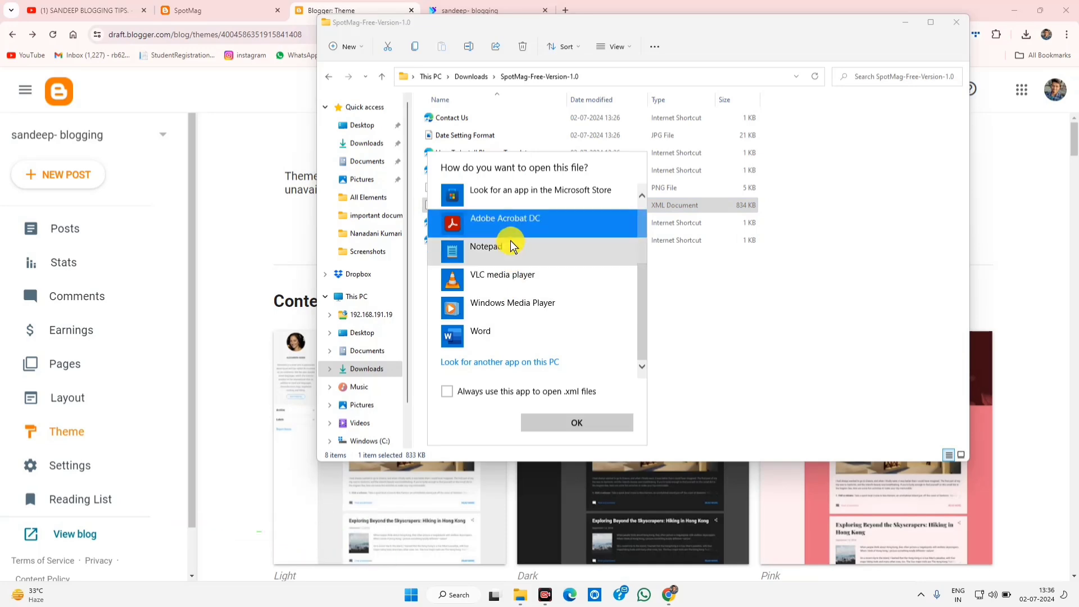
pyautogui.click(501, 251)
pyautogui.click(570, 423)
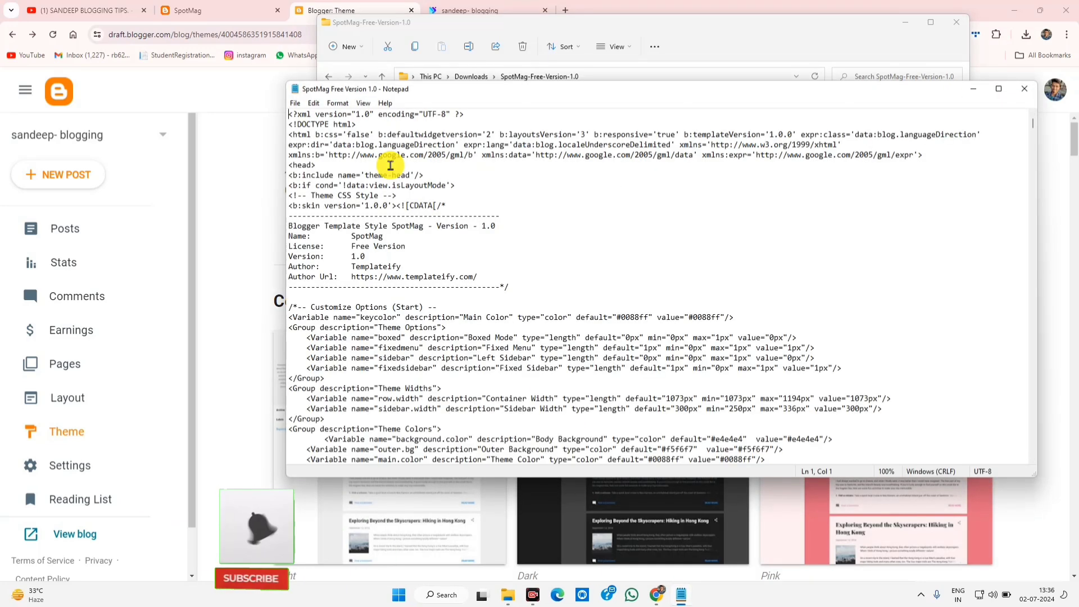
# Step: Look through the SpotMag theme code in the XML file and close Notepad
pyautogui.scroll(-10, 493, 301)
pyautogui.scroll(-10, 492, 300)
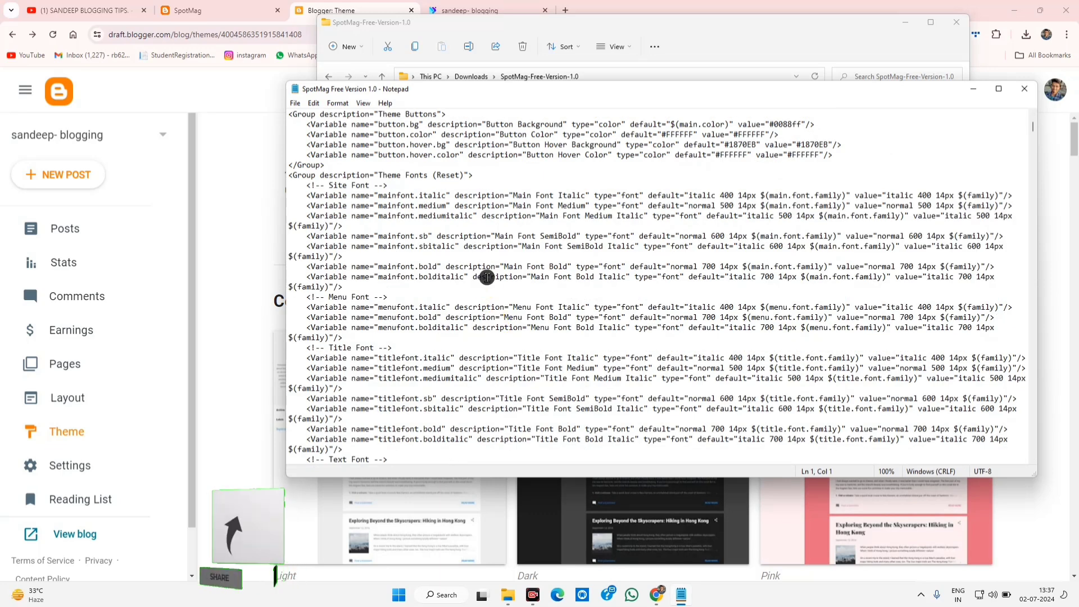
pyautogui.click(1024, 88)
# Step: Open the current theme's HTML editor from the blog's Theme page, then return without editing the code
pyautogui.click(67, 430)
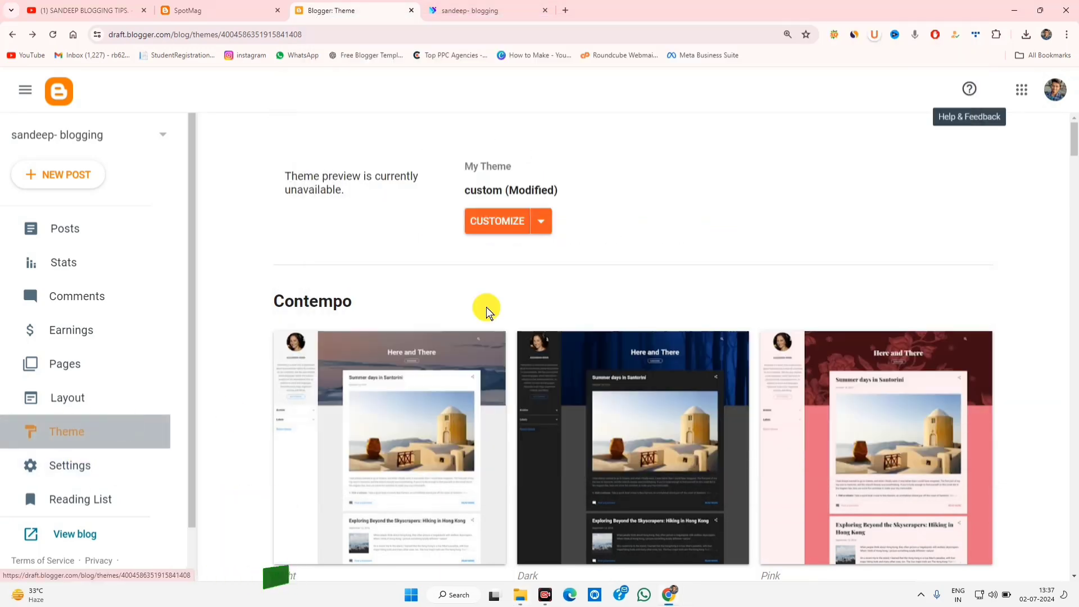
pyautogui.click(541, 226)
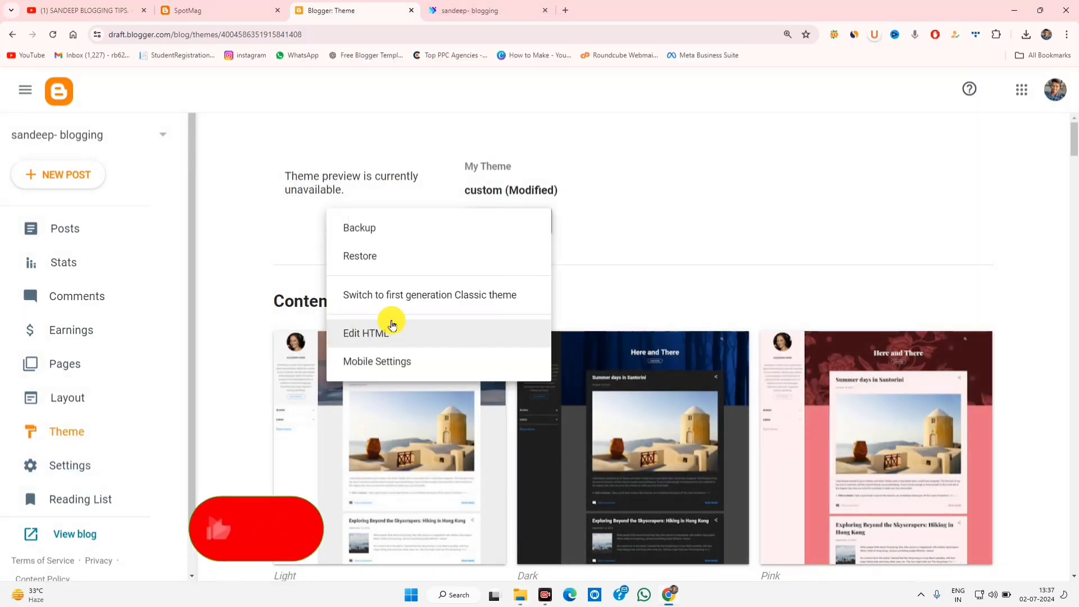
pyautogui.click(366, 343)
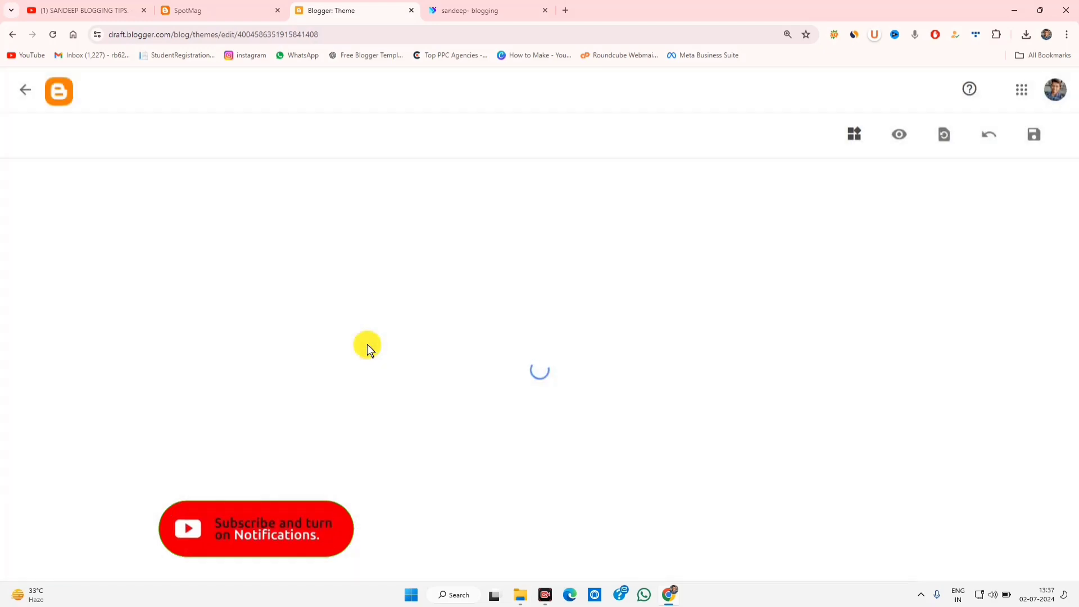
pyautogui.click(26, 90)
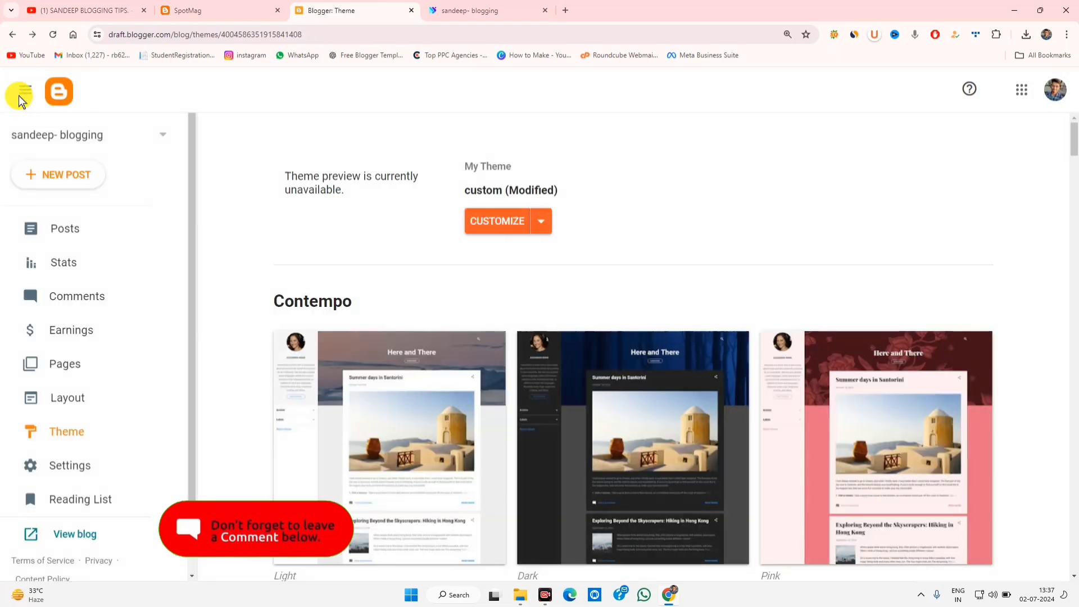
# Step: Restore the blog's theme by uploading SpotMag Free Version 1.0 from the SpotMag-Free-Version-1.0 folder in Downloads
pyautogui.click(537, 219)
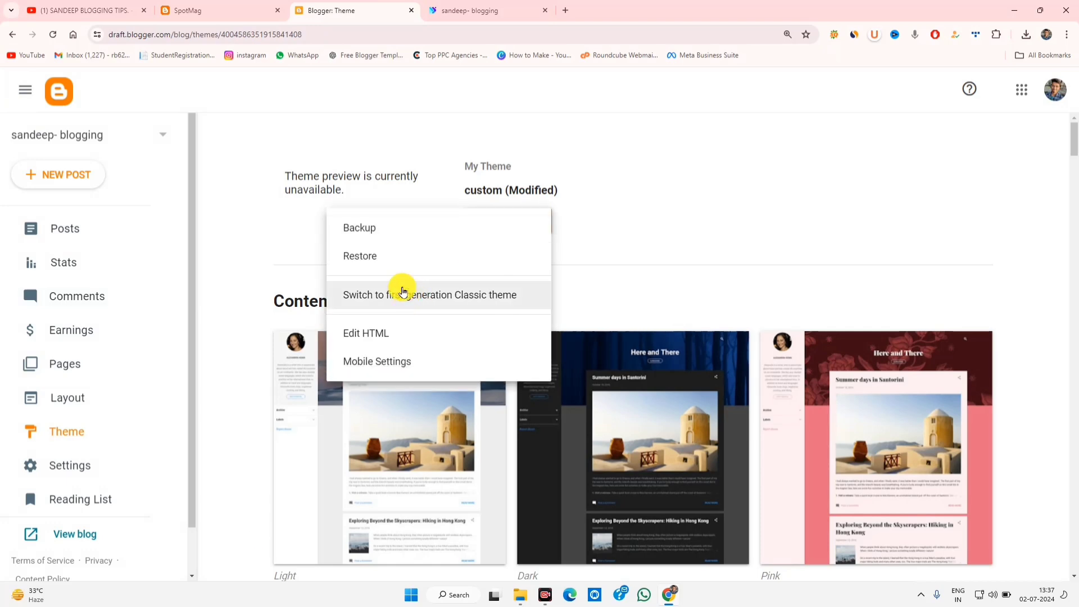
pyautogui.click(389, 260)
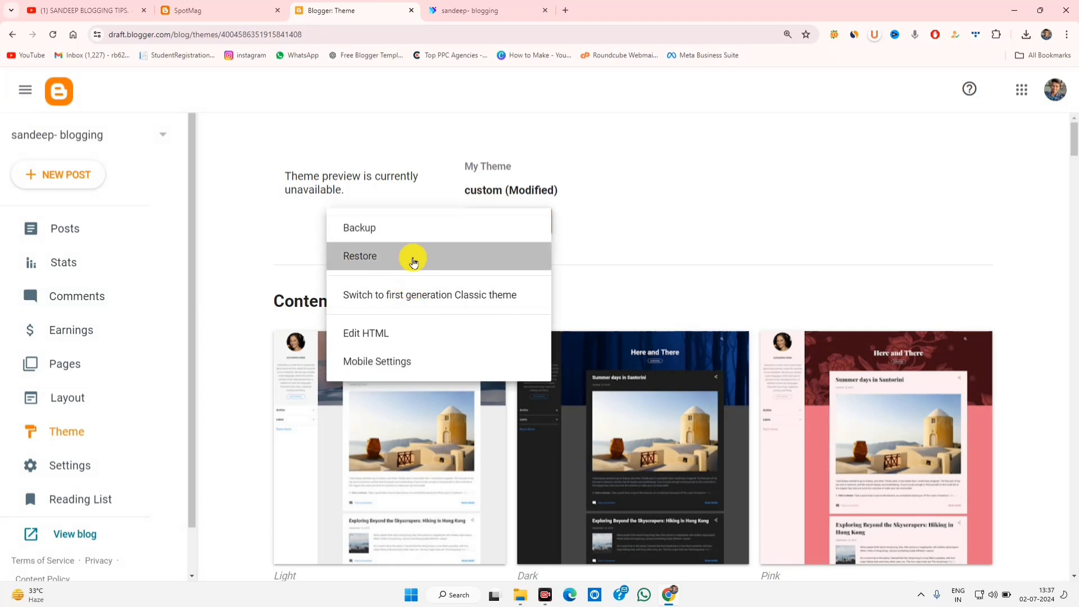
pyautogui.click(633, 365)
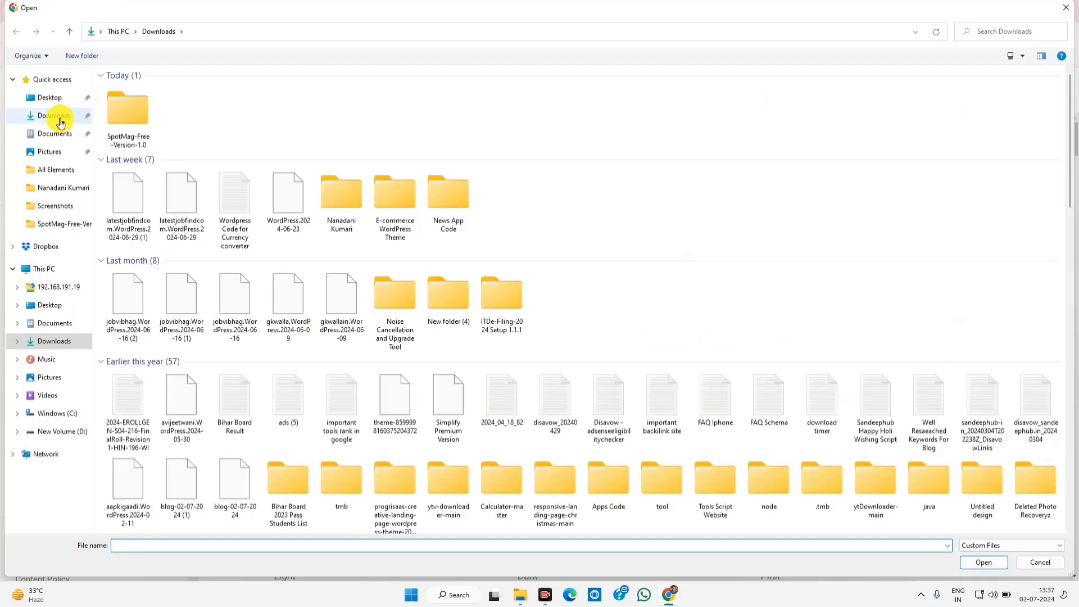
pyautogui.click(60, 120)
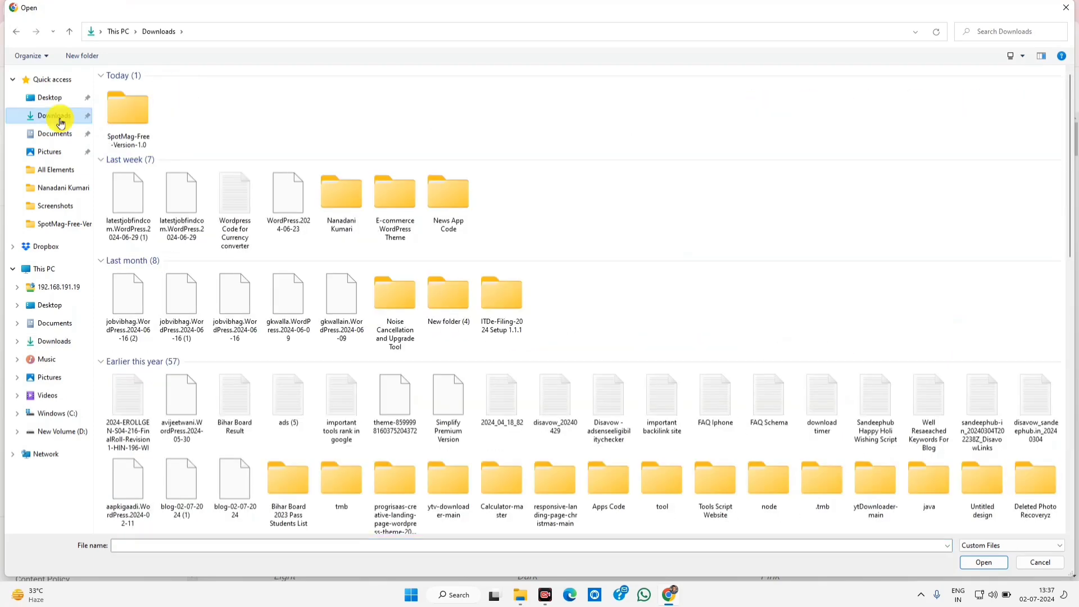
pyautogui.doubleClick(139, 110)
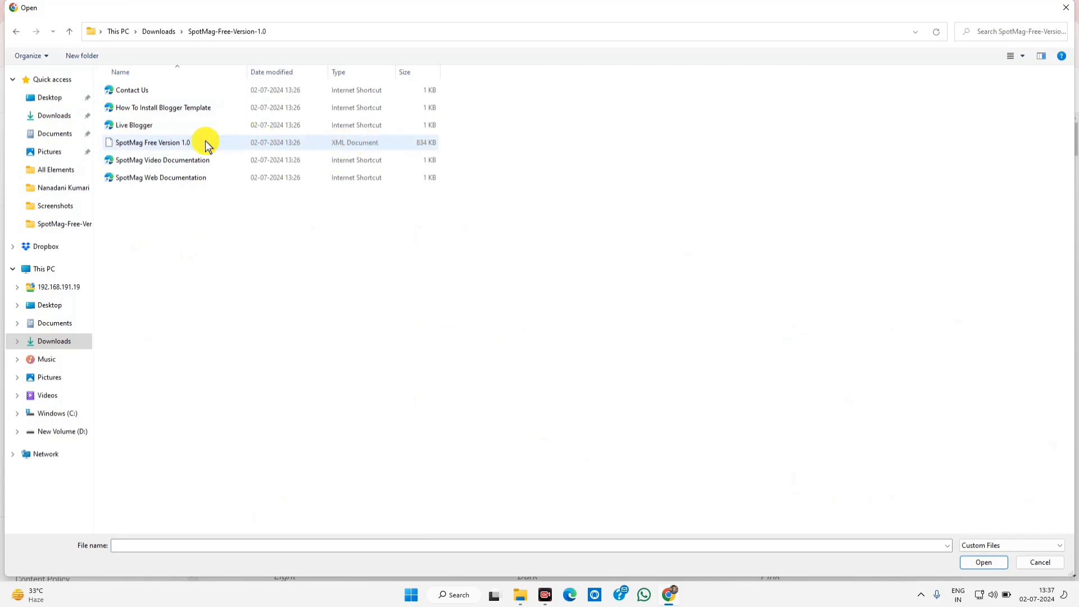
pyautogui.click(185, 144)
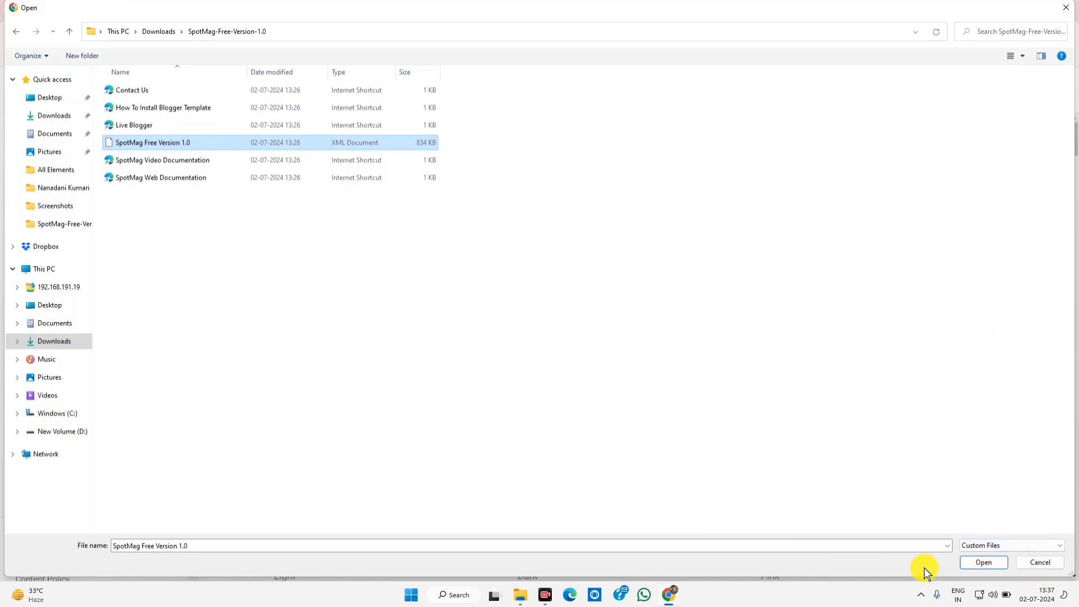
pyautogui.press('Return')
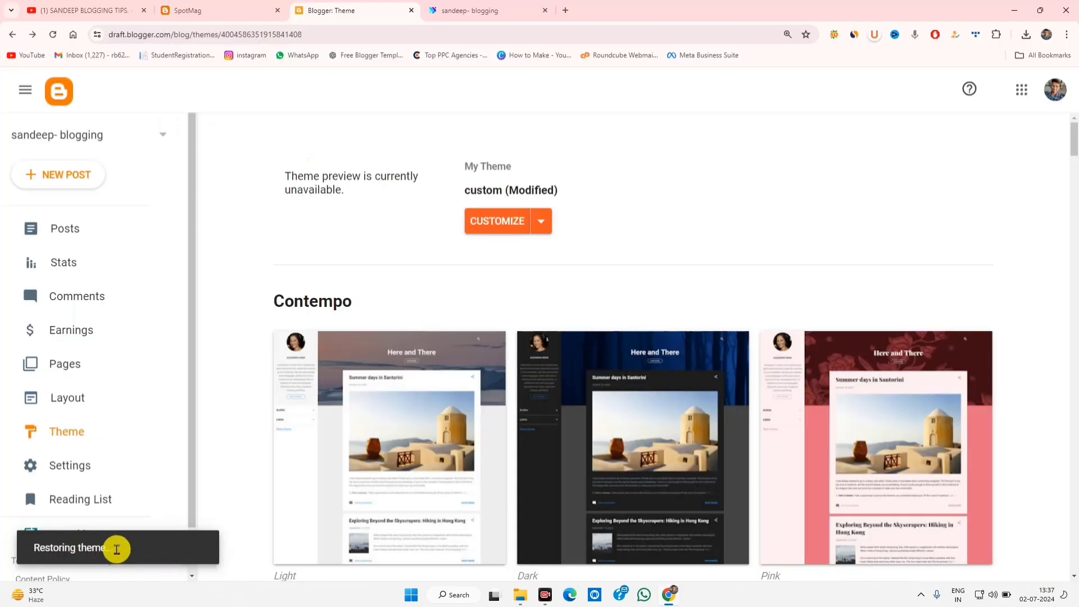
# Step: Compare the previously loaded blog page with a fresh view of the live blog, and return to Blogger's Theme page
pyautogui.click(444, 7)
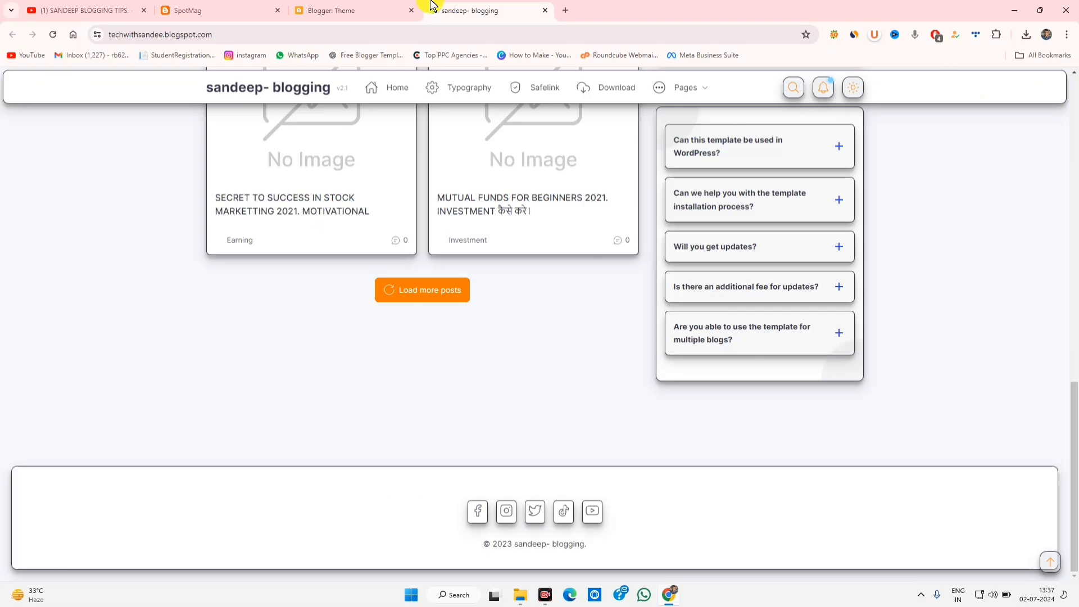
pyautogui.click(333, 7)
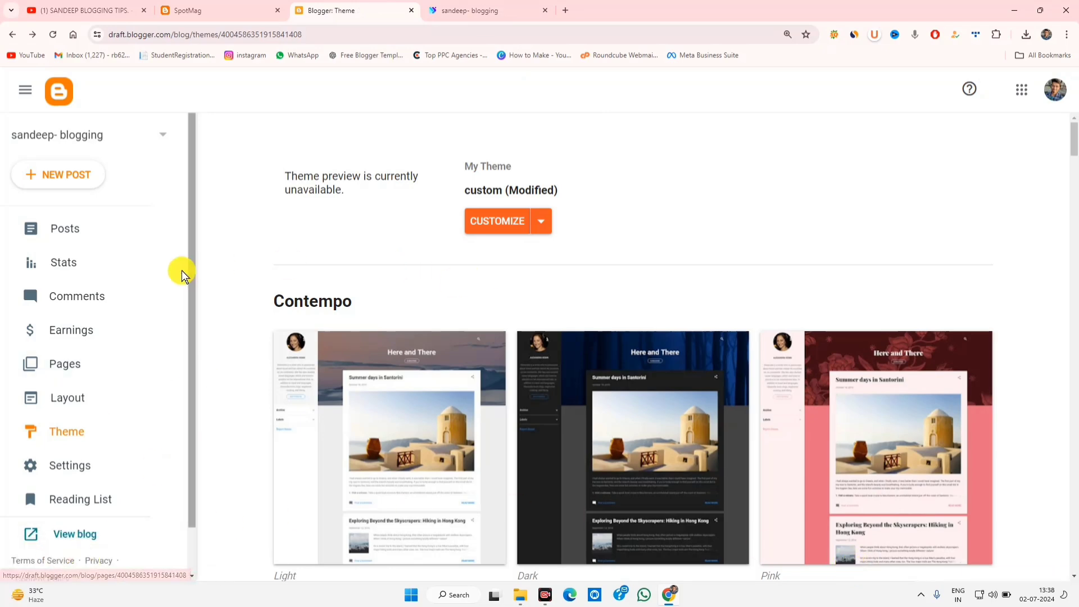
pyautogui.click(79, 534)
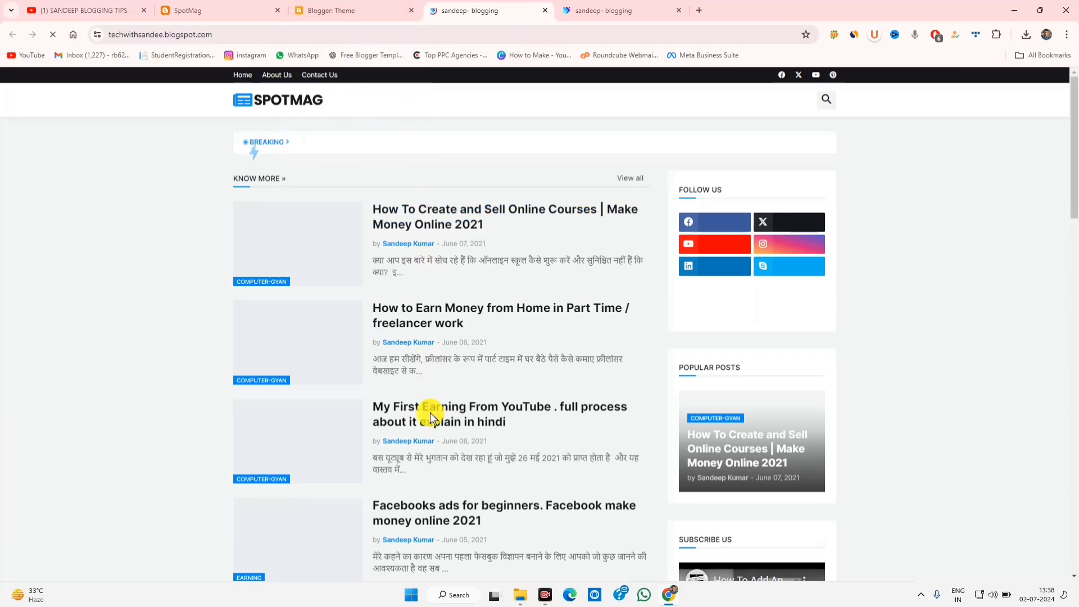
pyautogui.scroll(-10, 427, 520)
pyautogui.click(348, 10)
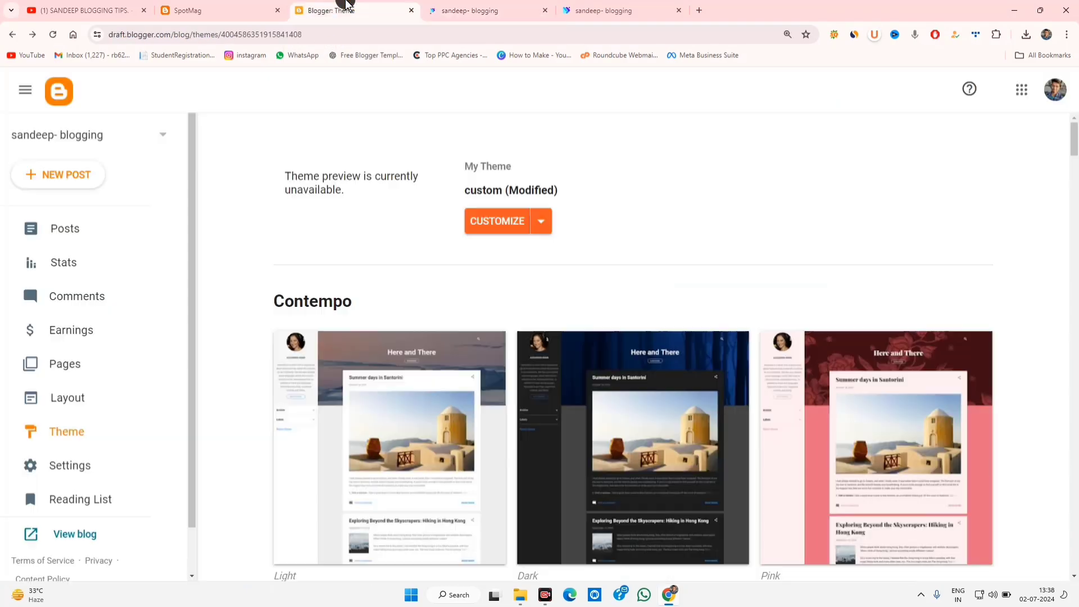
pyautogui.click(453, 9)
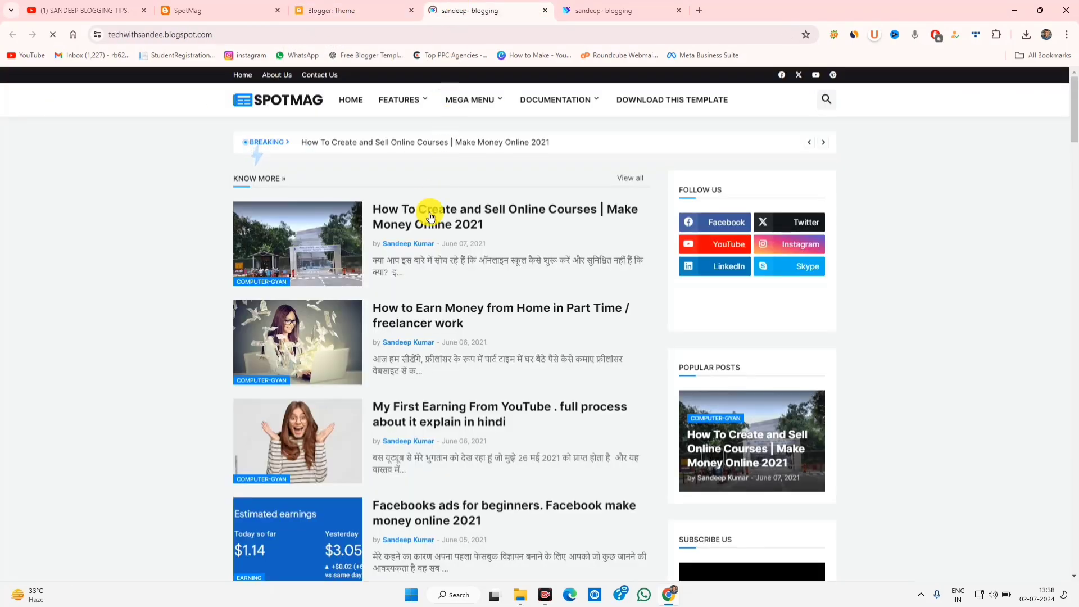
pyautogui.scroll(-6, 436, 489)
pyautogui.scroll(6, 439, 492)
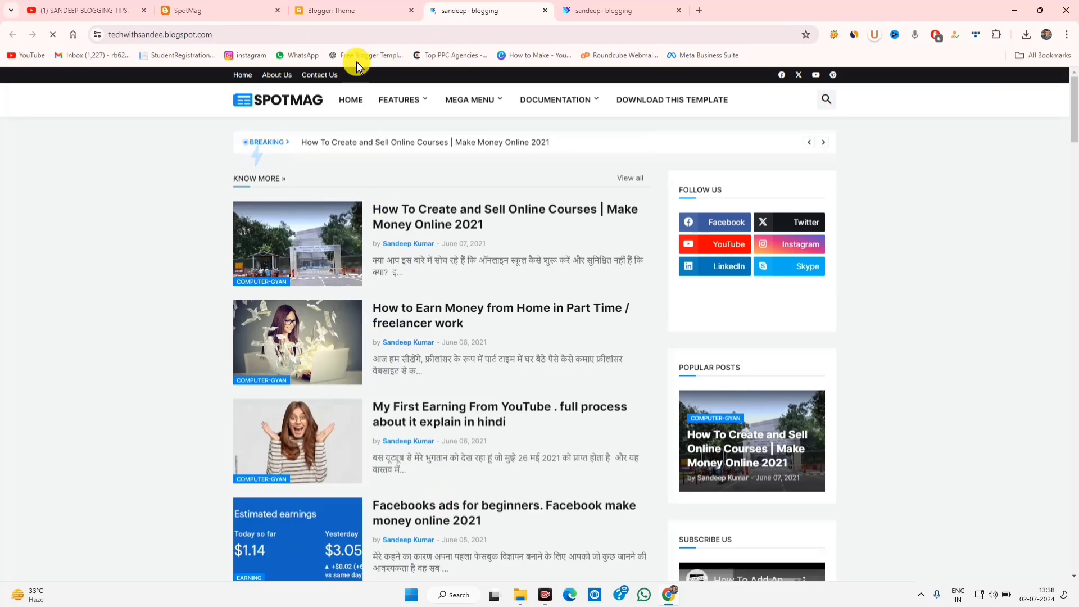
pyautogui.scroll(-6, 436, 489)
pyautogui.scroll(6, 433, 482)
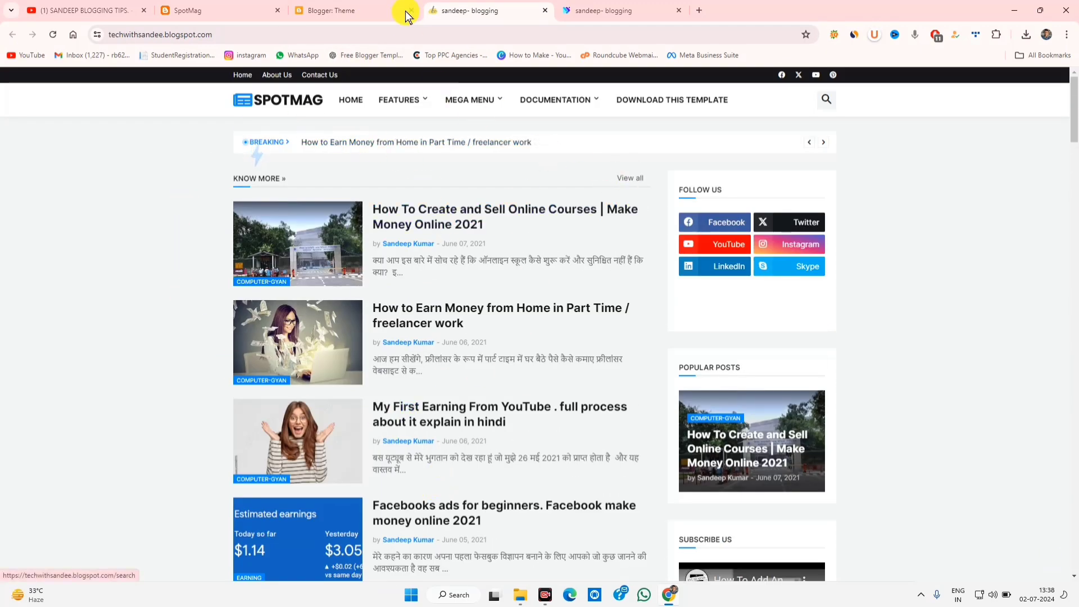
pyautogui.click(386, 6)
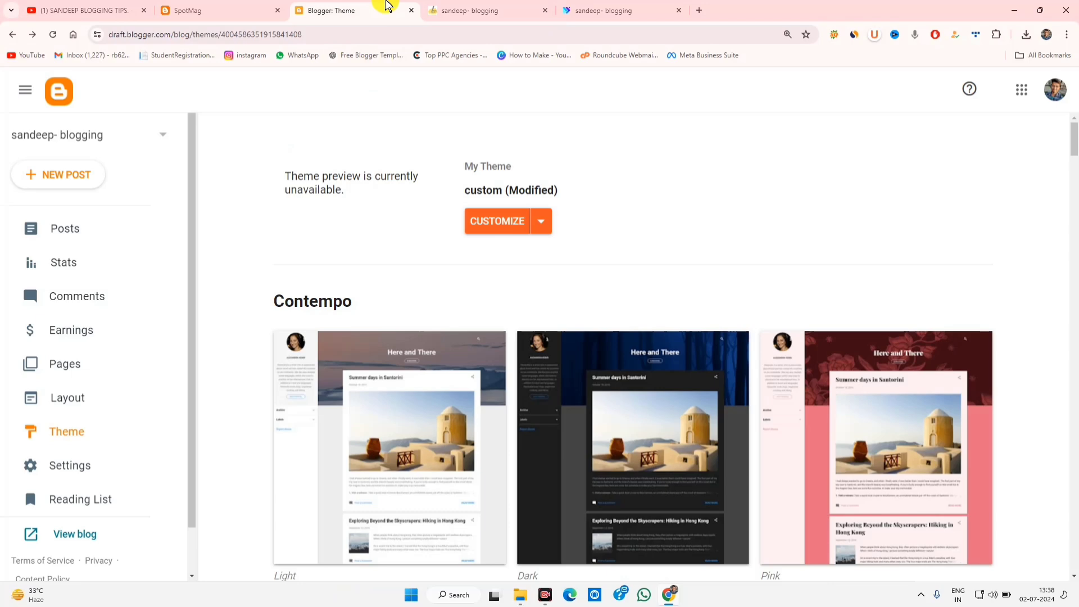
# Step: Examine the live blog's header menus, post list and sidebar widgets for placeholder and leftover content
pyautogui.click(494, 7)
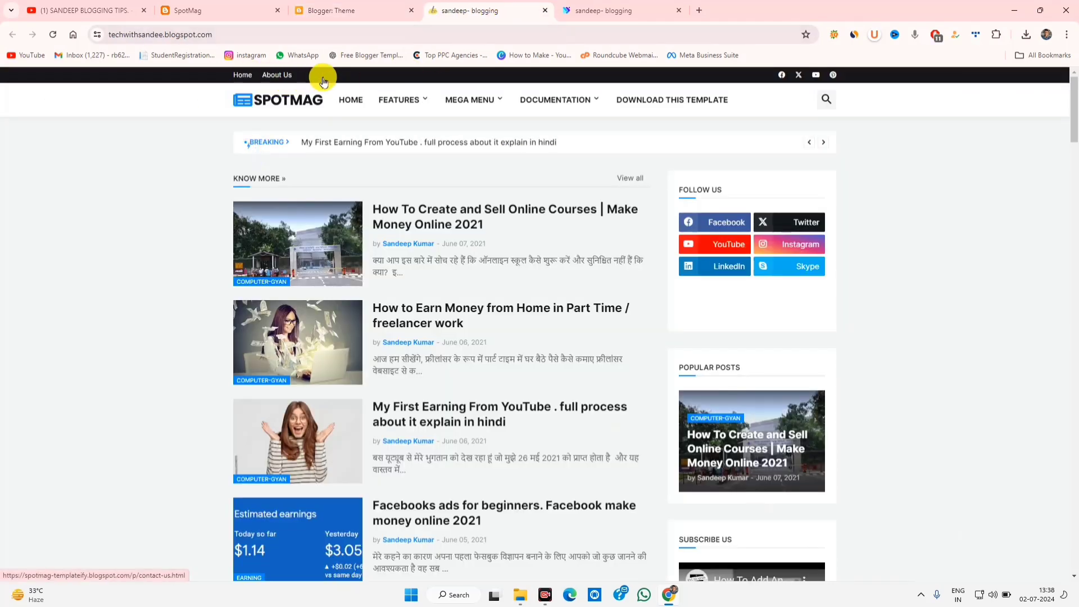
pyautogui.scroll(-6, 683, 407)
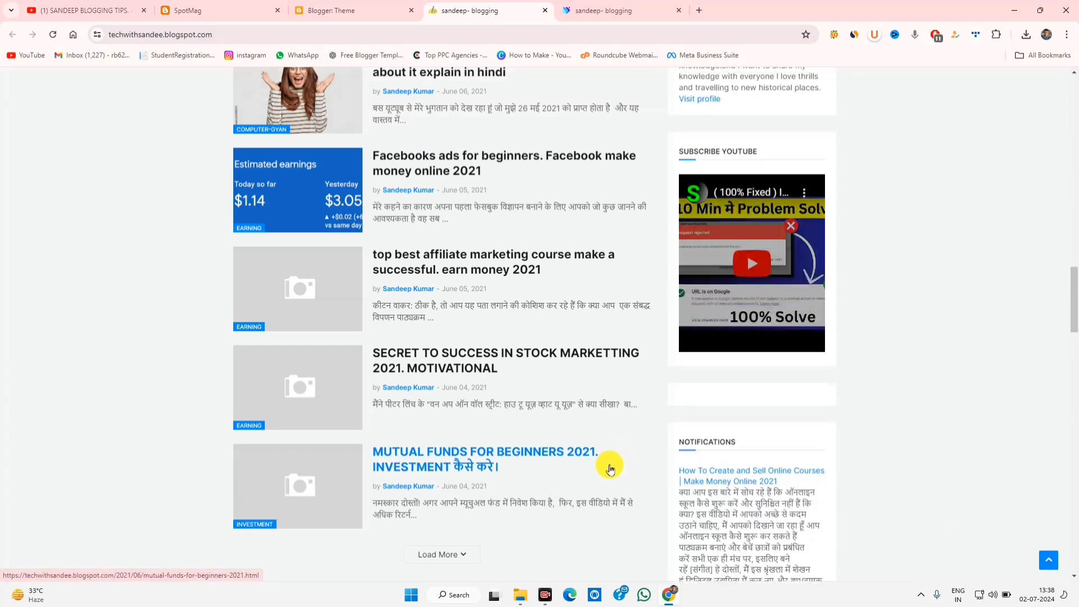
pyautogui.scroll(-3, 610, 469)
pyautogui.scroll(20, 609, 468)
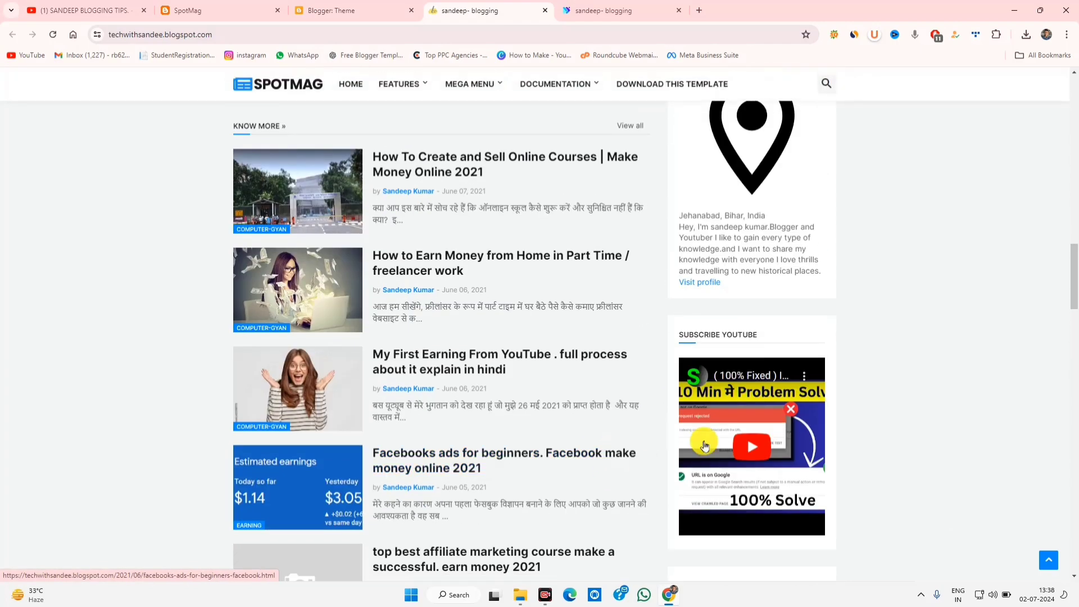
pyautogui.scroll(-7, 716, 442)
pyautogui.moveTo(689, 247); pyautogui.dragTo(823, 448)
pyautogui.click(871, 368)
pyautogui.scroll(-5, 750, 389)
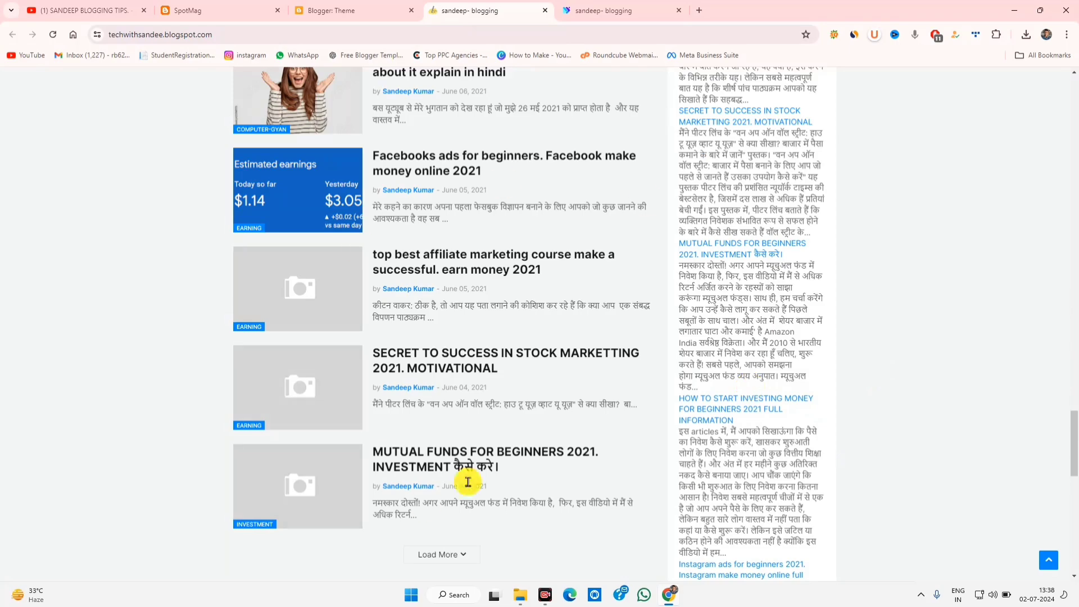
pyautogui.scroll(-5, 468, 482)
pyautogui.scroll(10, 474, 465)
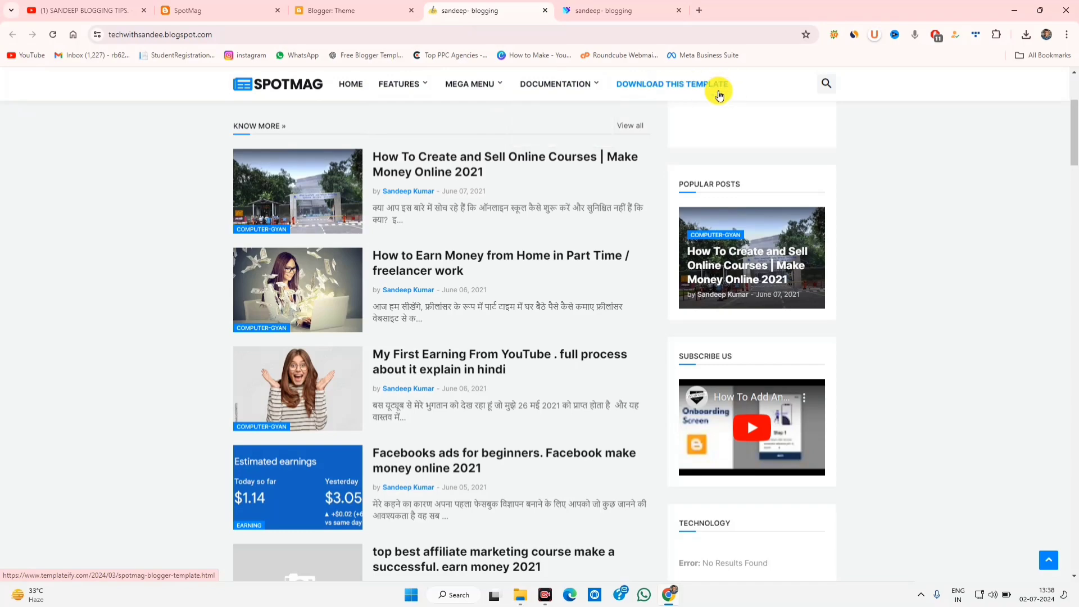
pyautogui.scroll(-5, 621, 325)
pyautogui.scroll(6, 478, 393)
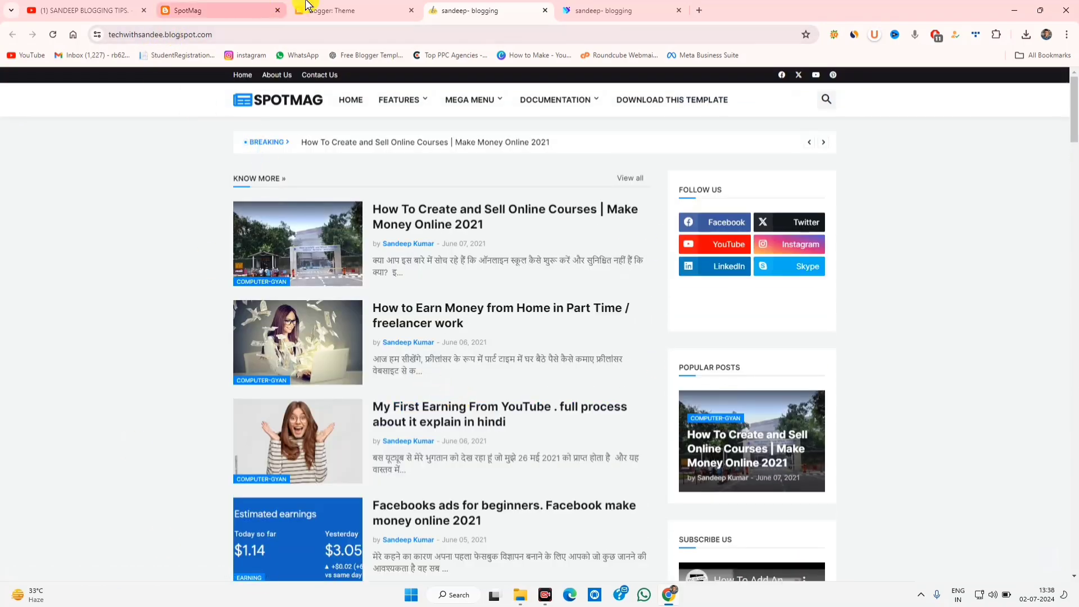
# Step: Return to Blogger and review the blog's list of pages down to Privacy Policy
pyautogui.click(323, 5)
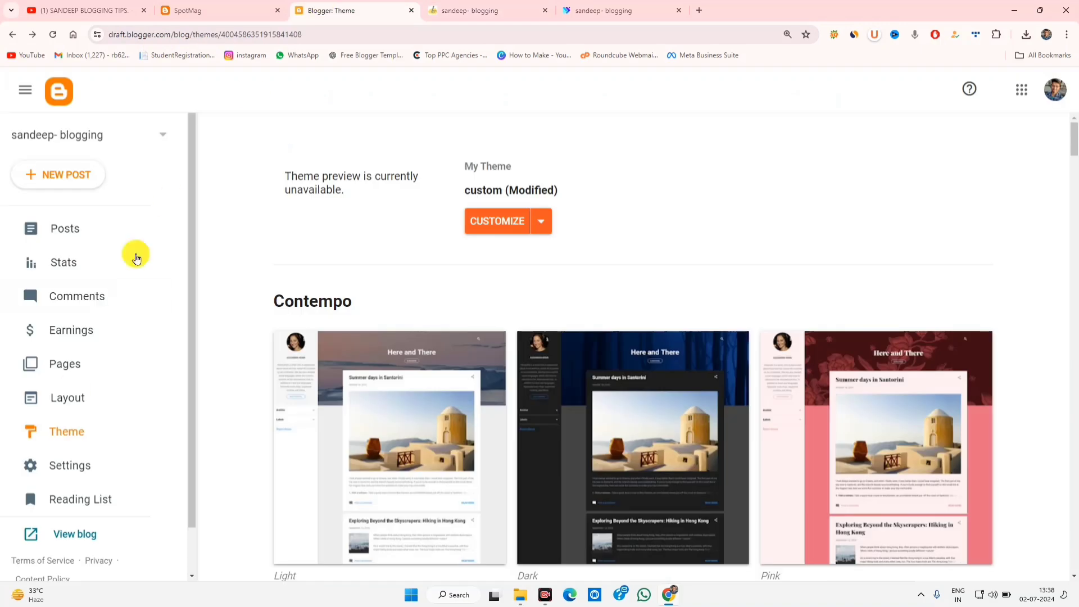
pyautogui.click(68, 360)
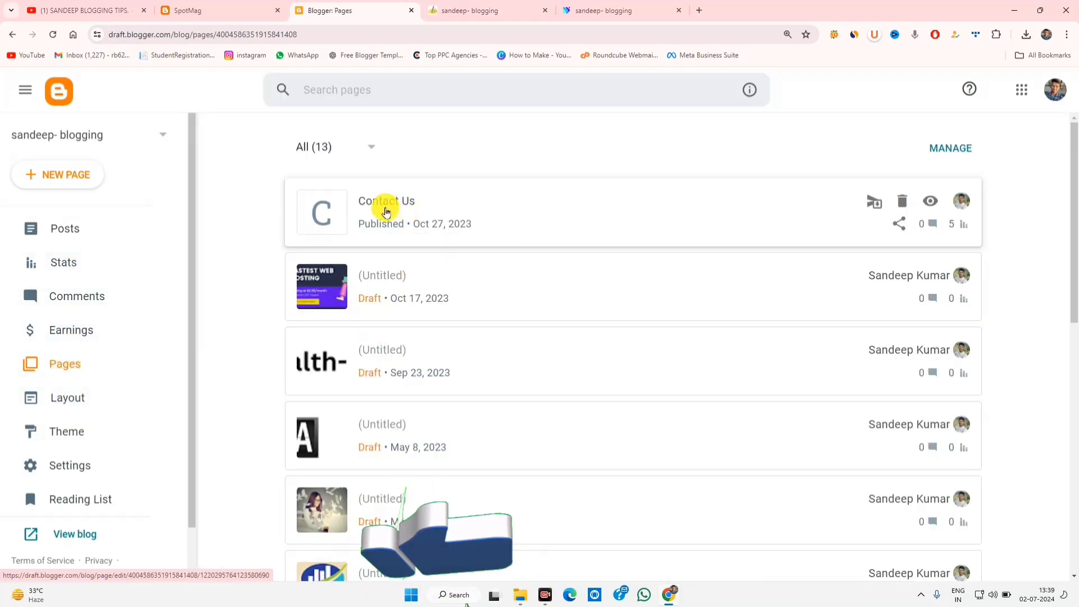
pyautogui.scroll(-7, 407, 442)
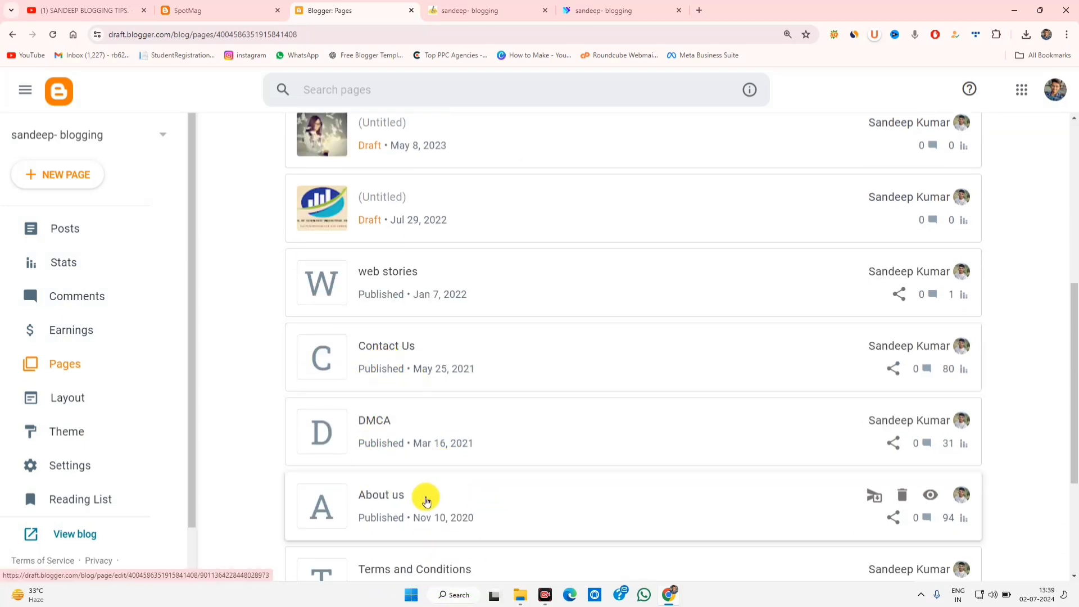
pyautogui.scroll(-3, 424, 496)
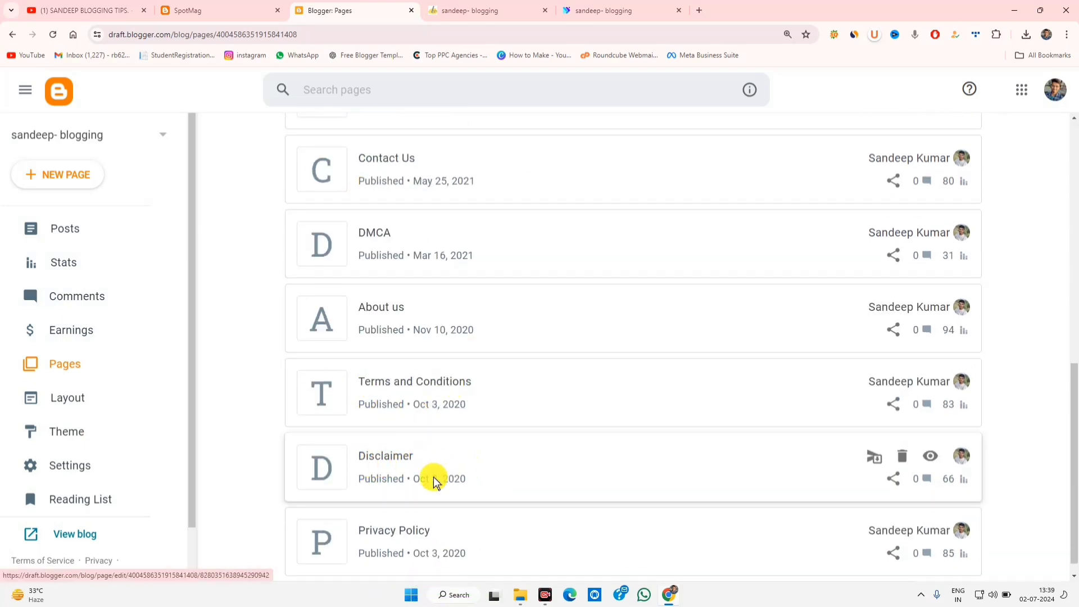
# Step: Switch to the YouTube channel and search its videos for "pAge" to look up the tutorial on creating important pages
pyautogui.scroll(-1, 445, 482)
pyautogui.scroll(10, 432, 477)
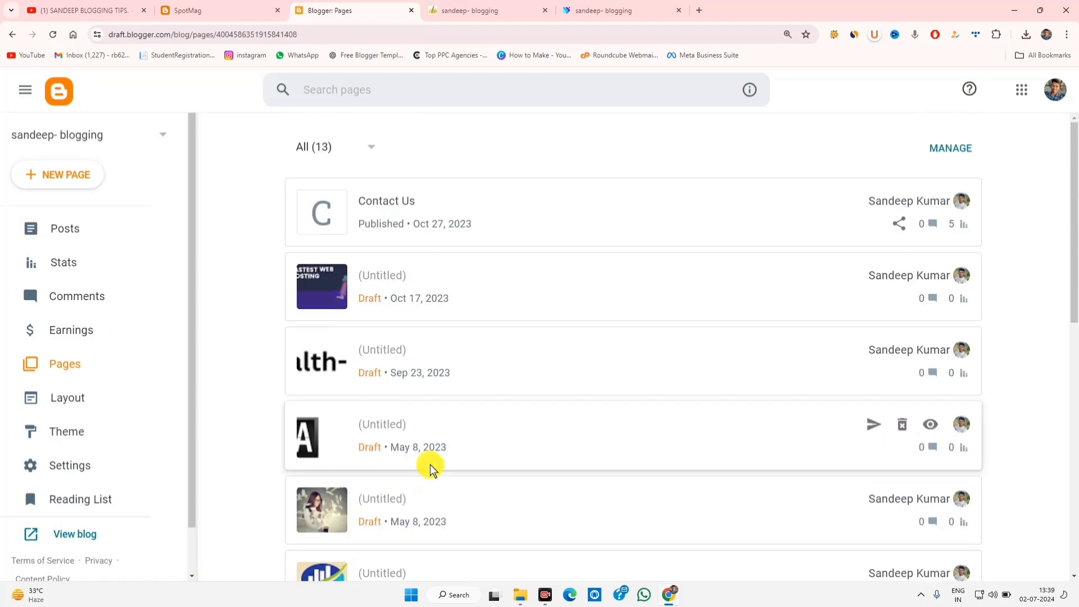
pyautogui.click(102, 8)
pyautogui.click(658, 370)
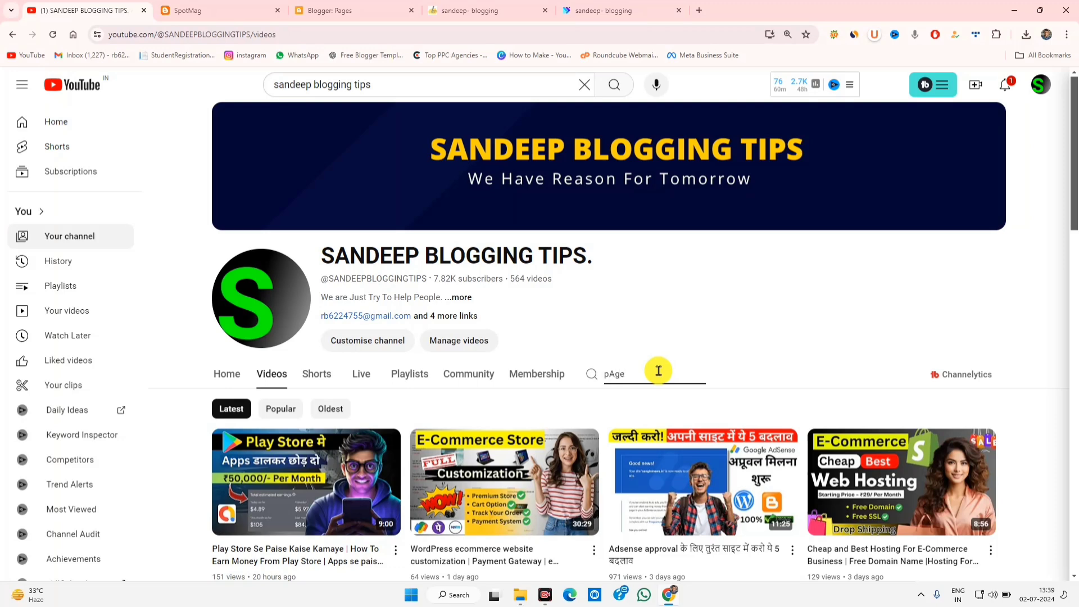
pyautogui.write('pAge')
pyautogui.press('Return')
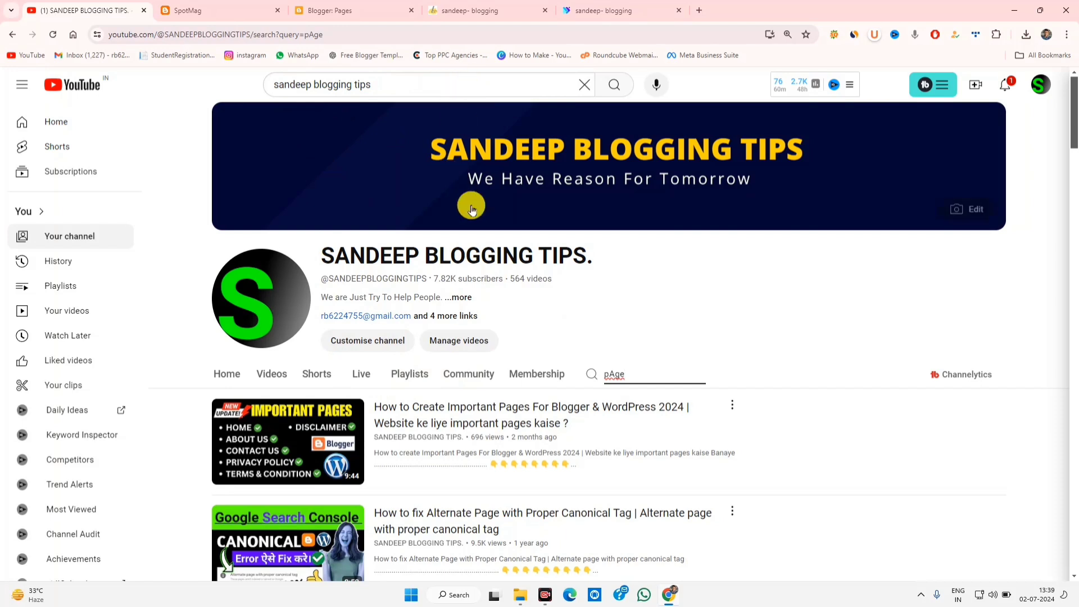
pyautogui.tripleClick(277, 87)
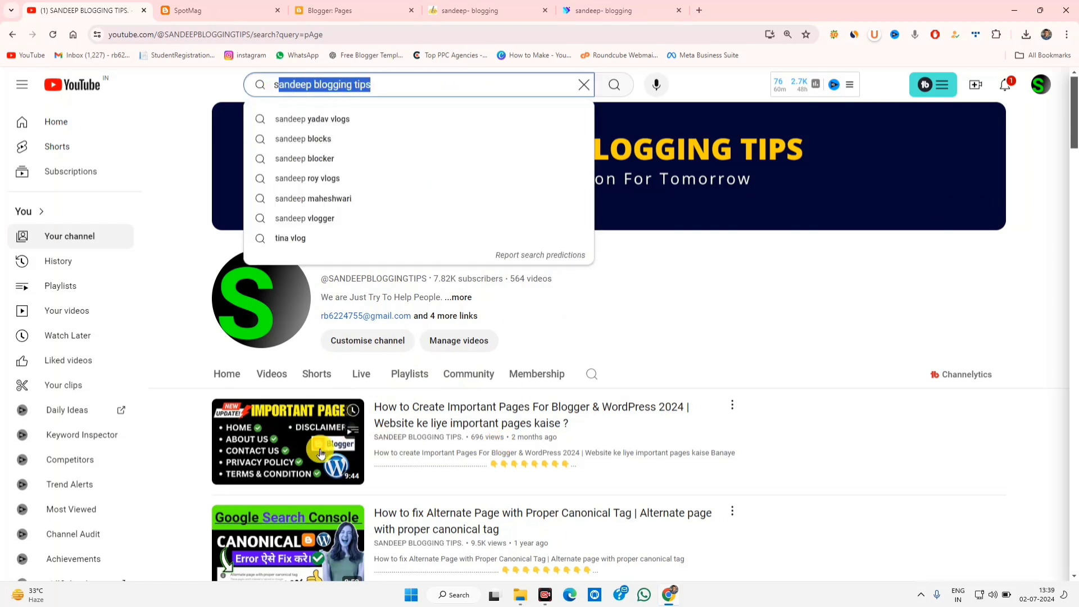
pyautogui.moveTo(312, 453)
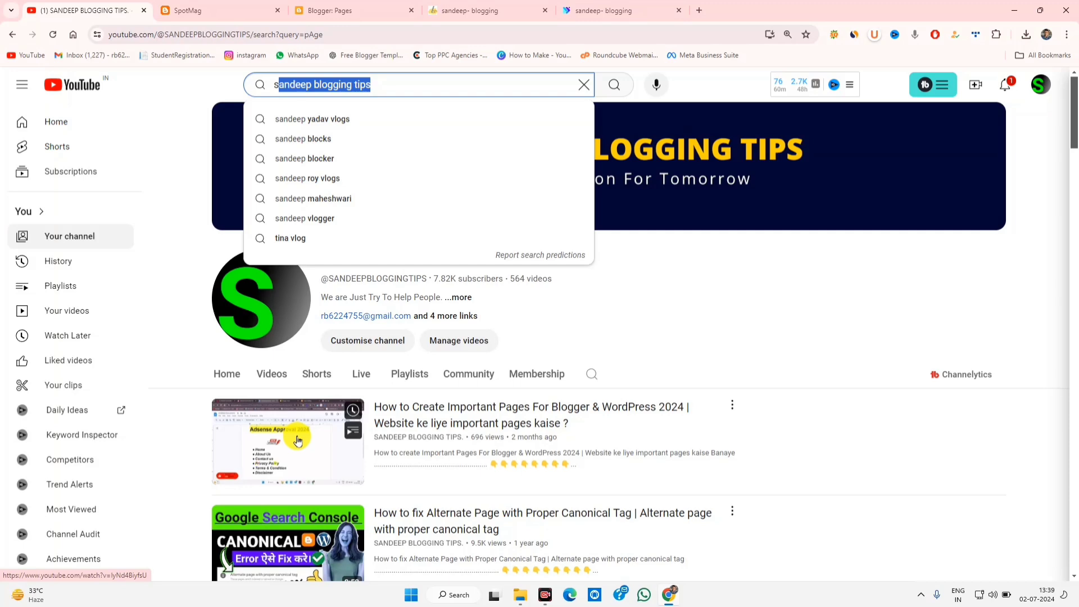
pyautogui.click(221, 85)
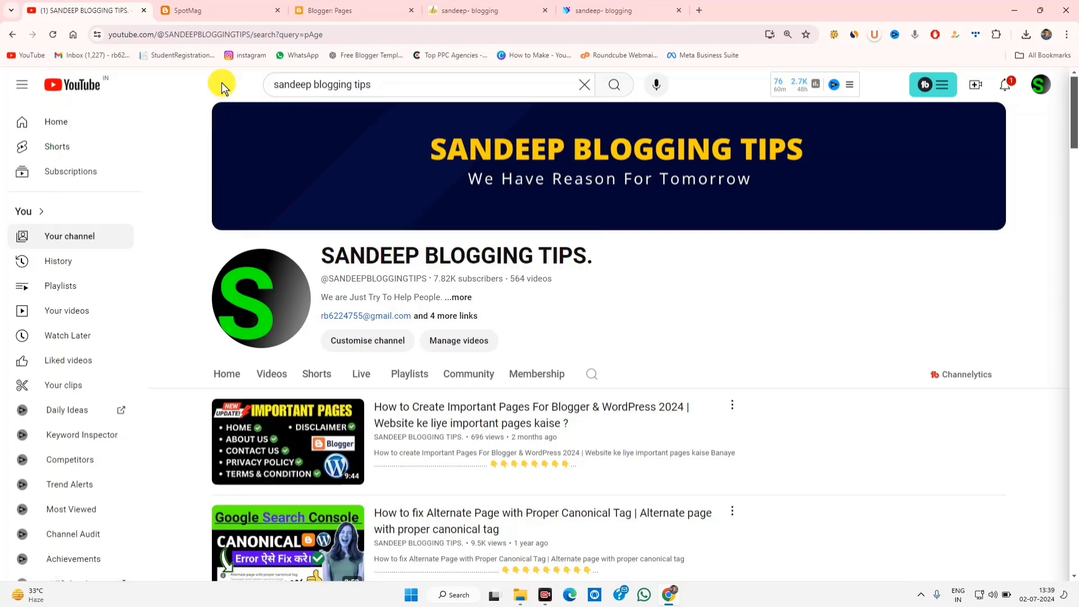
# Step: Return to Blogger and recheck the blog's list of pages from Contact Us down to Privacy Policy
pyautogui.click(331, 7)
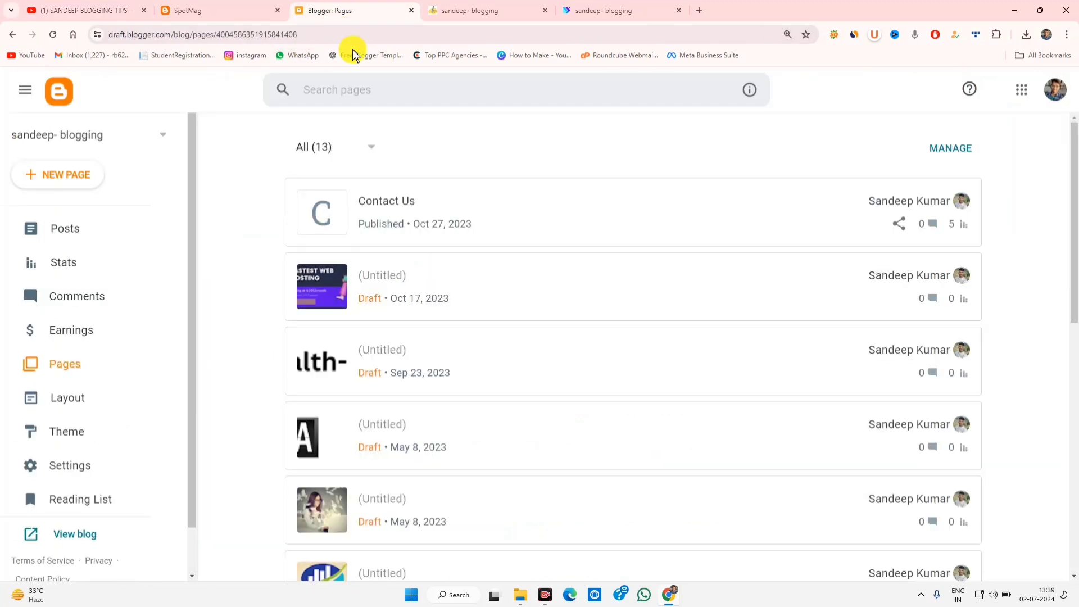
pyautogui.scroll(-6, 472, 424)
pyautogui.scroll(-3, 481, 451)
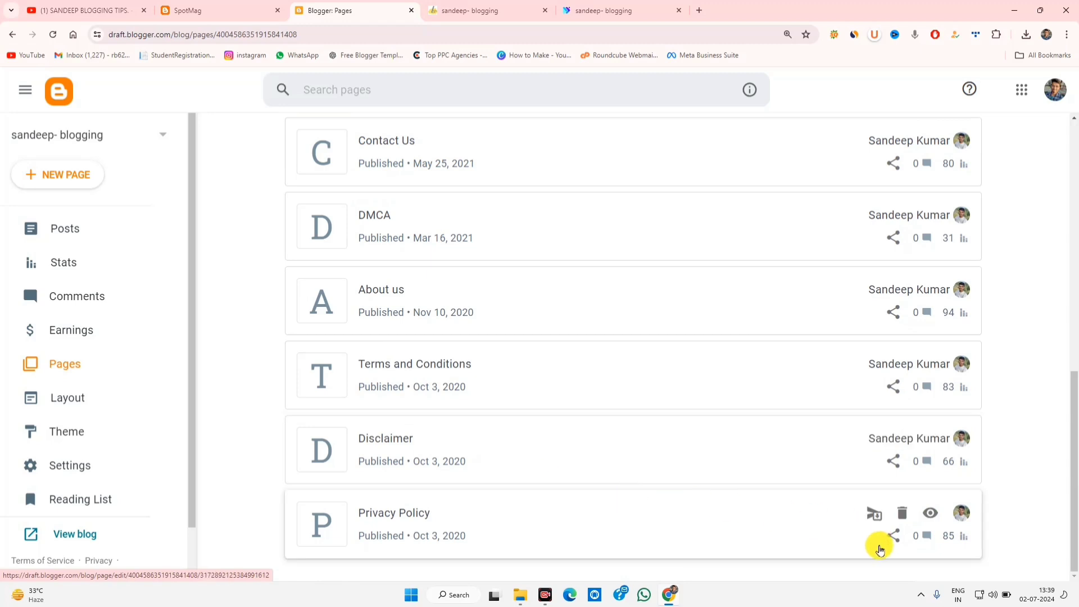
pyautogui.scroll(12, 433, 448)
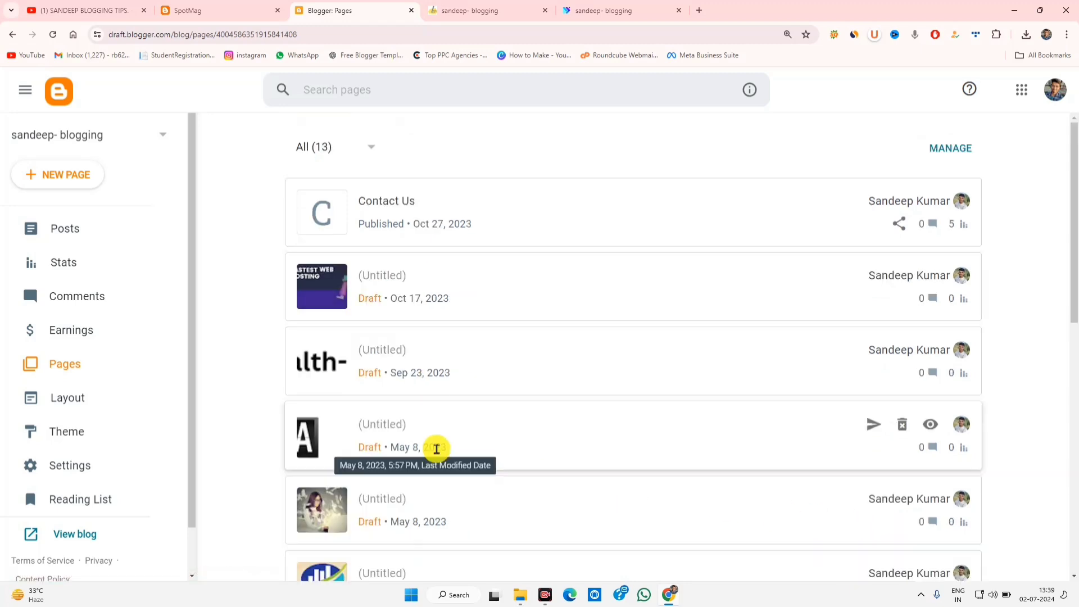
pyautogui.scroll(-4, 433, 452)
pyautogui.scroll(4, 433, 458)
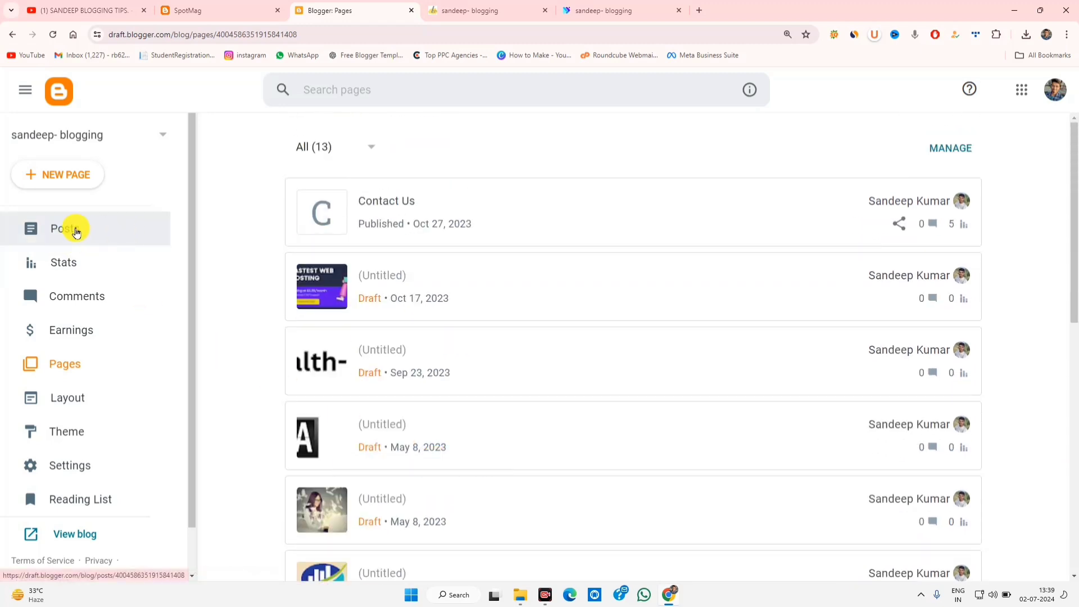
# Step: Open the blog's posts list and review the published posts and their labels
pyautogui.click(63, 235)
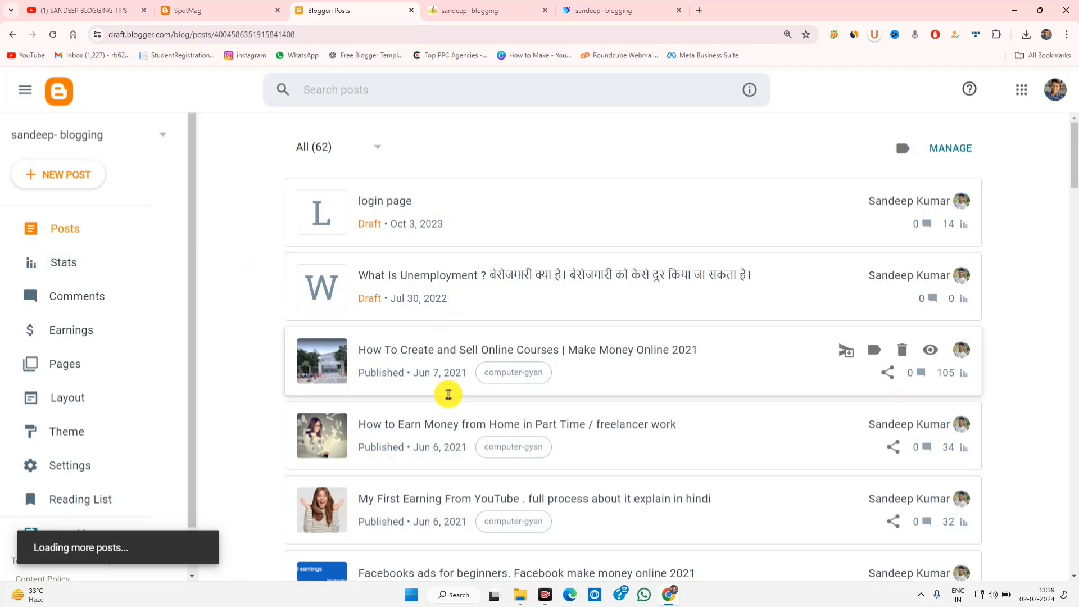
pyautogui.scroll(-5, 414, 534)
pyautogui.scroll(5, 414, 524)
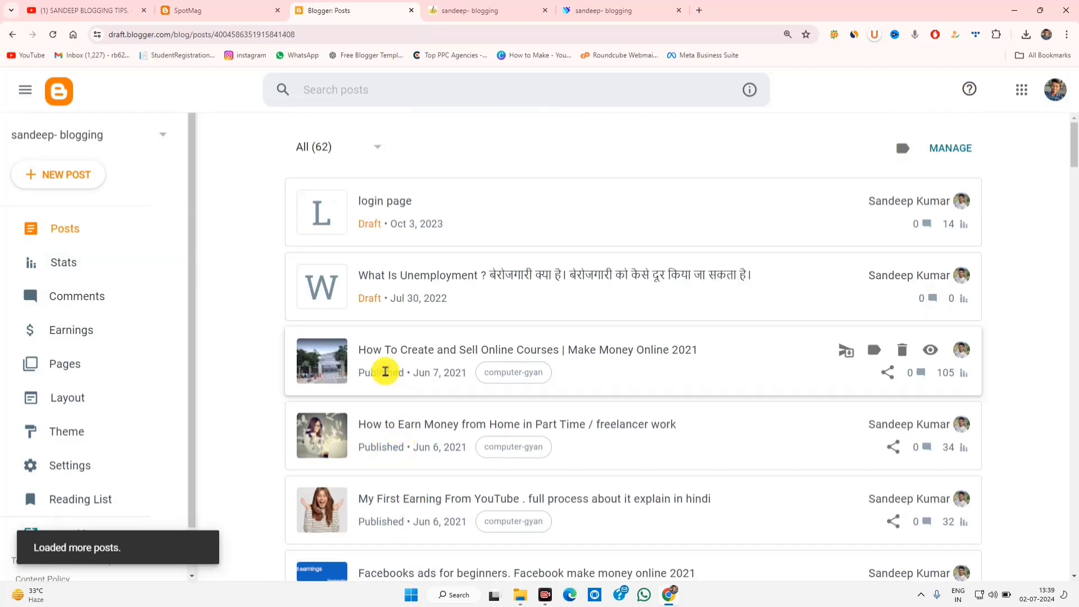
pyautogui.scroll(-5, 441, 477)
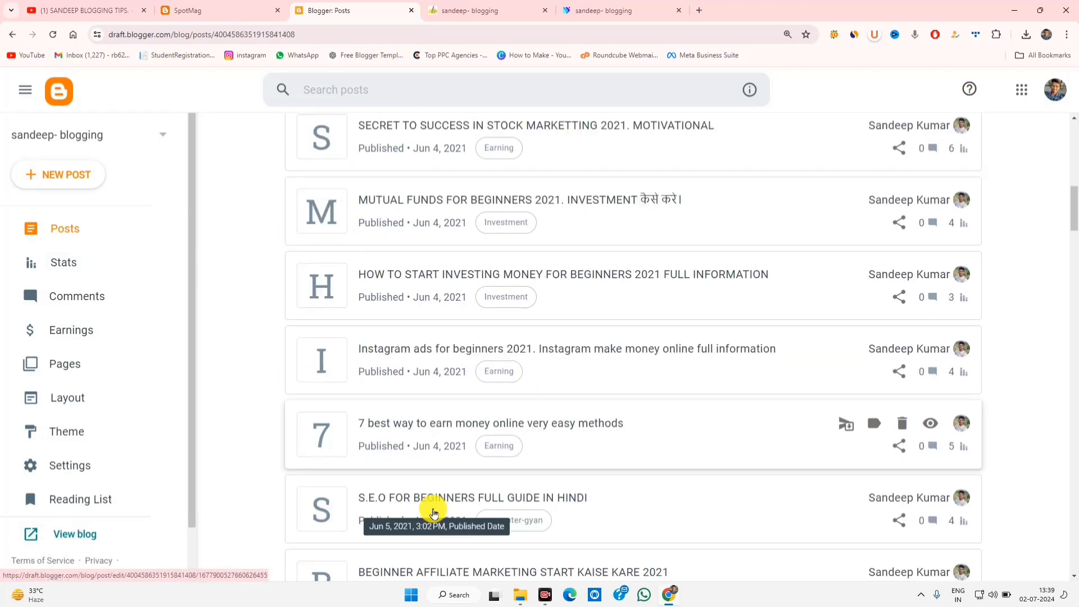
pyautogui.scroll(5, 474, 499)
# Step: Examine the live blog's homepage posts and sidebar, and compare them with the SpotMag demo's homepage
pyautogui.click(510, 9)
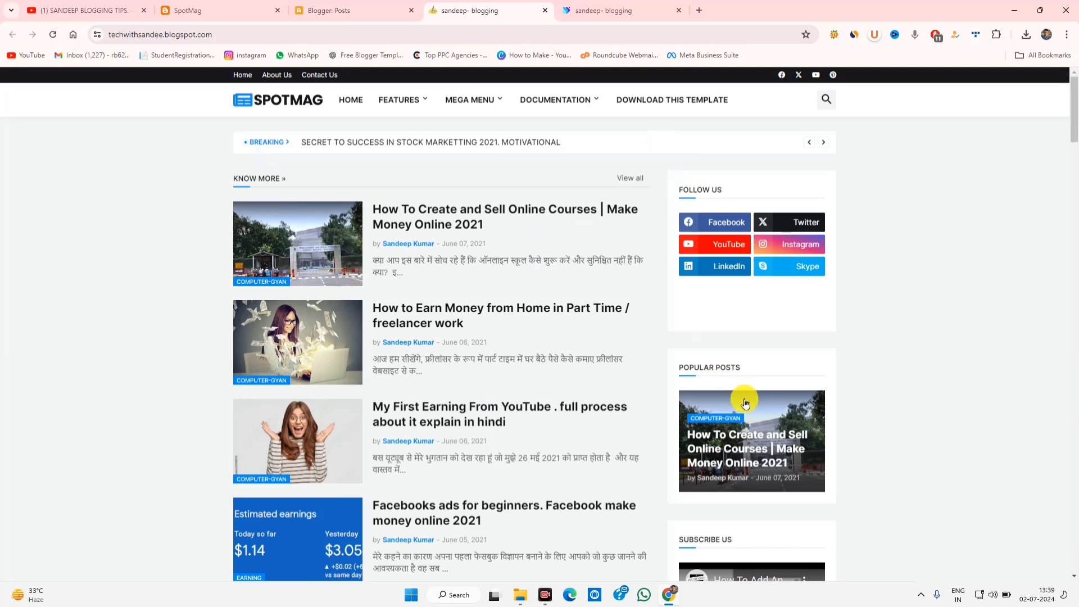
pyautogui.scroll(-5, 618, 449)
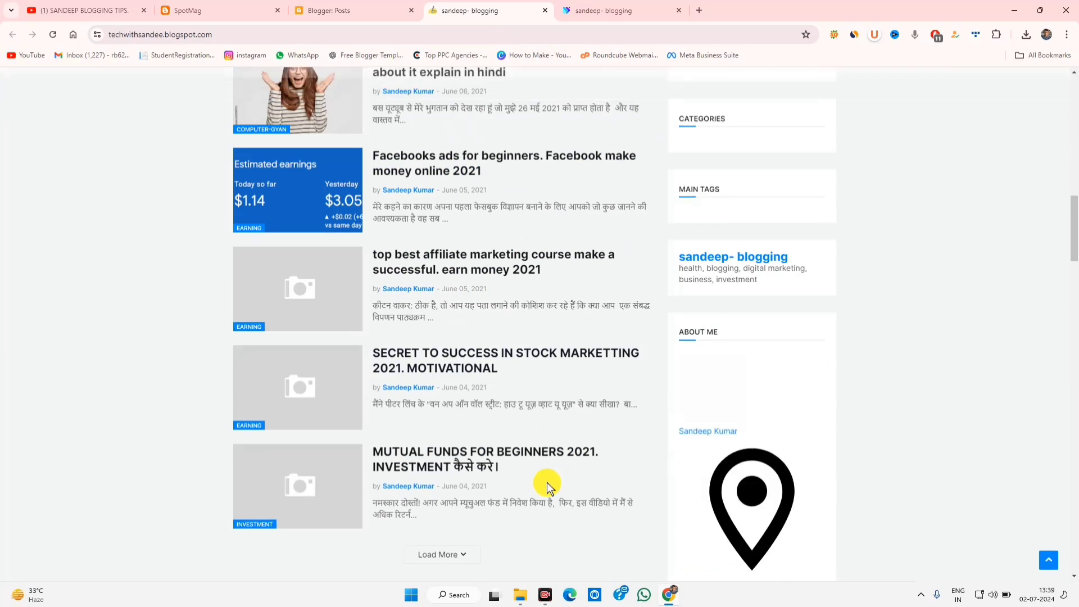
pyautogui.scroll(5, 548, 481)
pyautogui.click(850, 571)
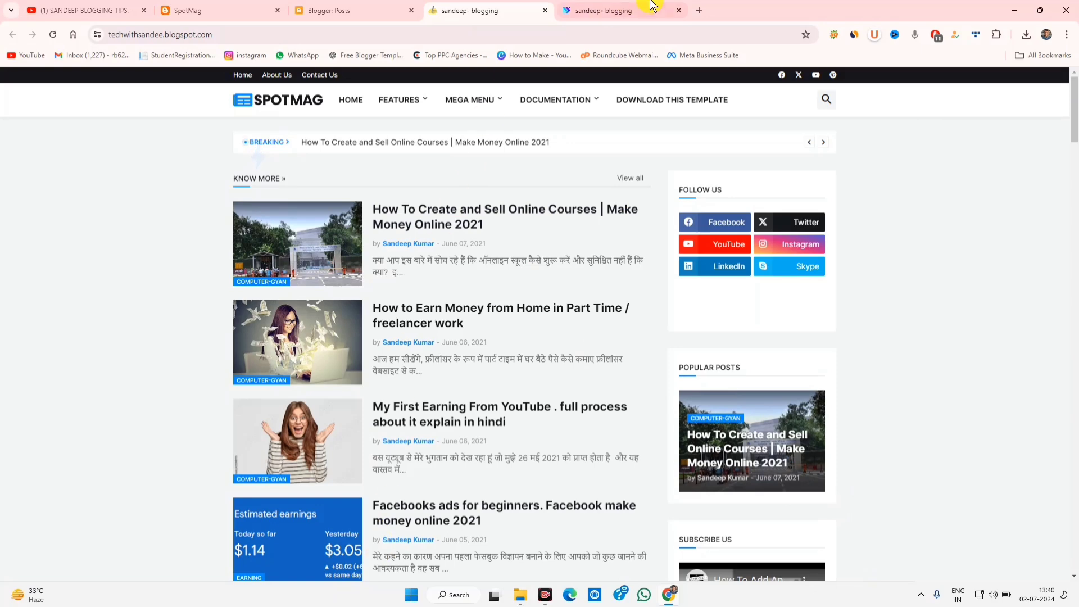
pyautogui.click(197, 8)
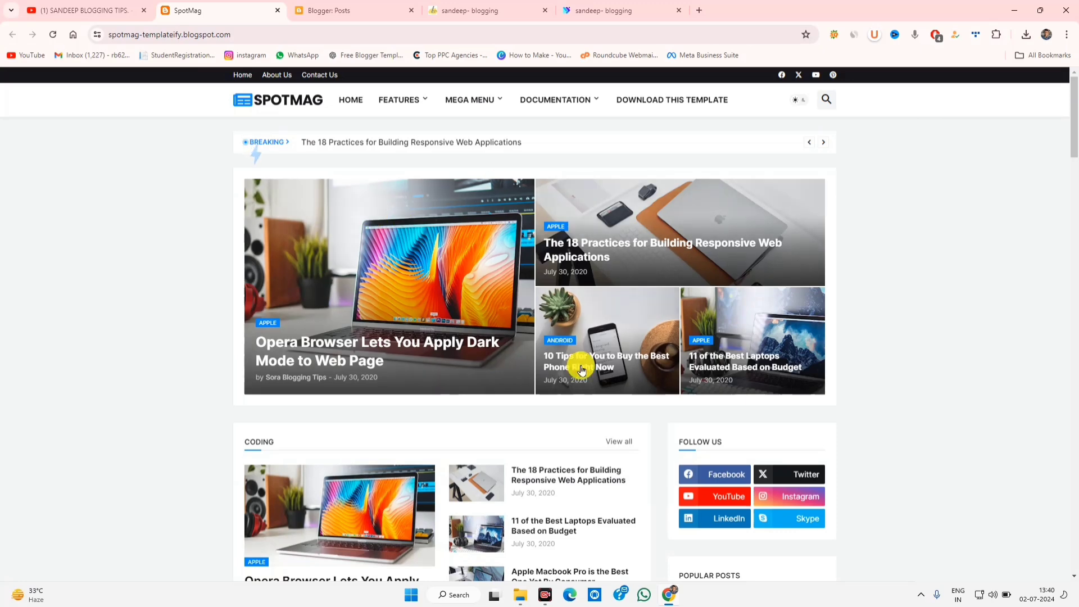
pyautogui.click(458, 9)
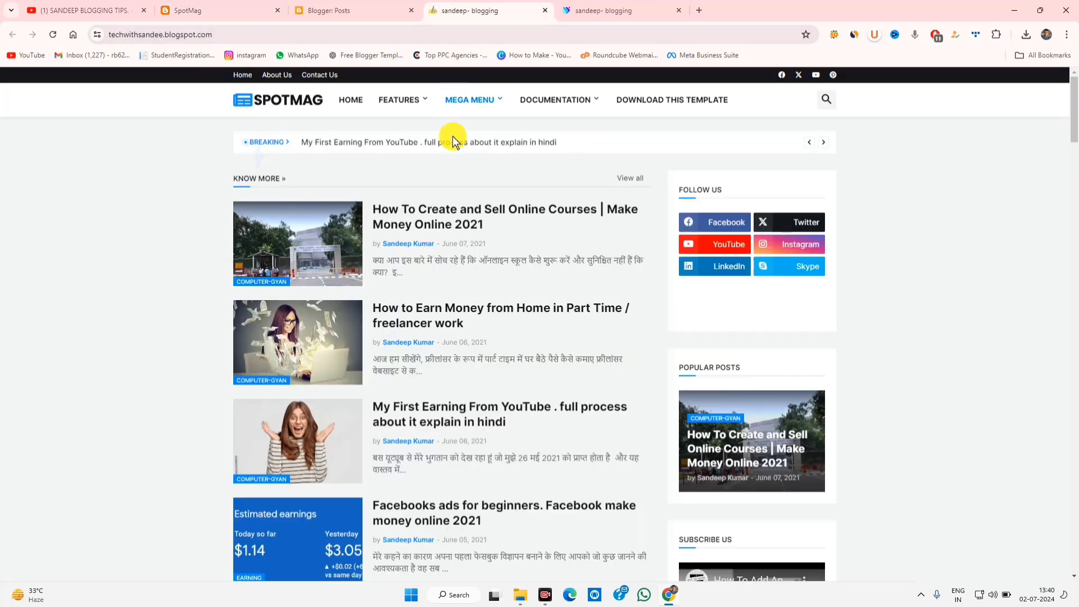
# Step: Open Blogger's Layout page, and check the top bar links and social icons on the live blog and the SpotMag demo
pyautogui.click(356, 5)
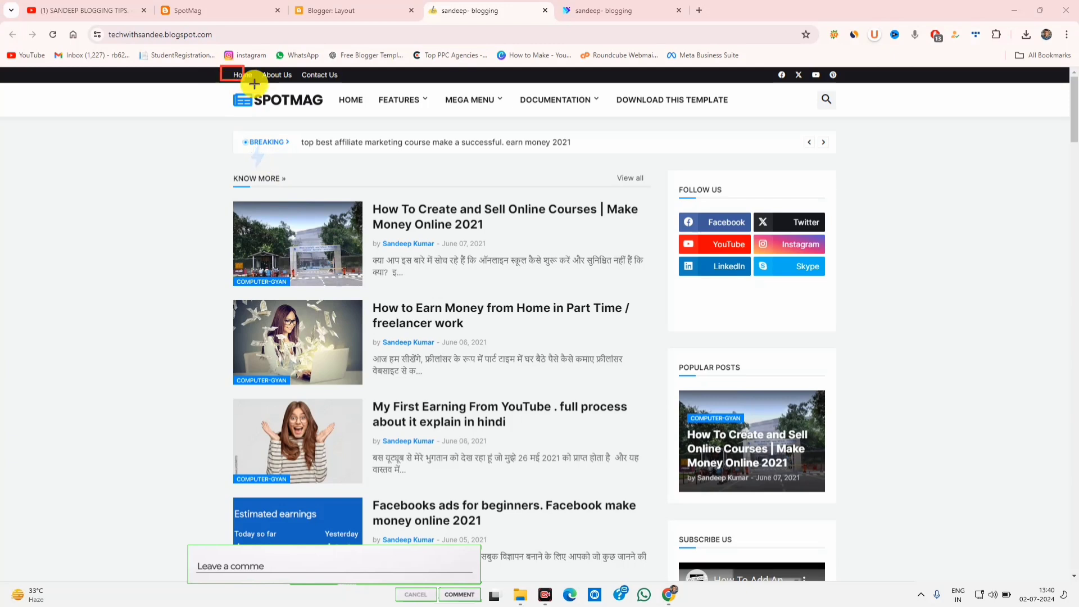
pyautogui.moveTo(254, 83); pyautogui.dragTo(539, 87)
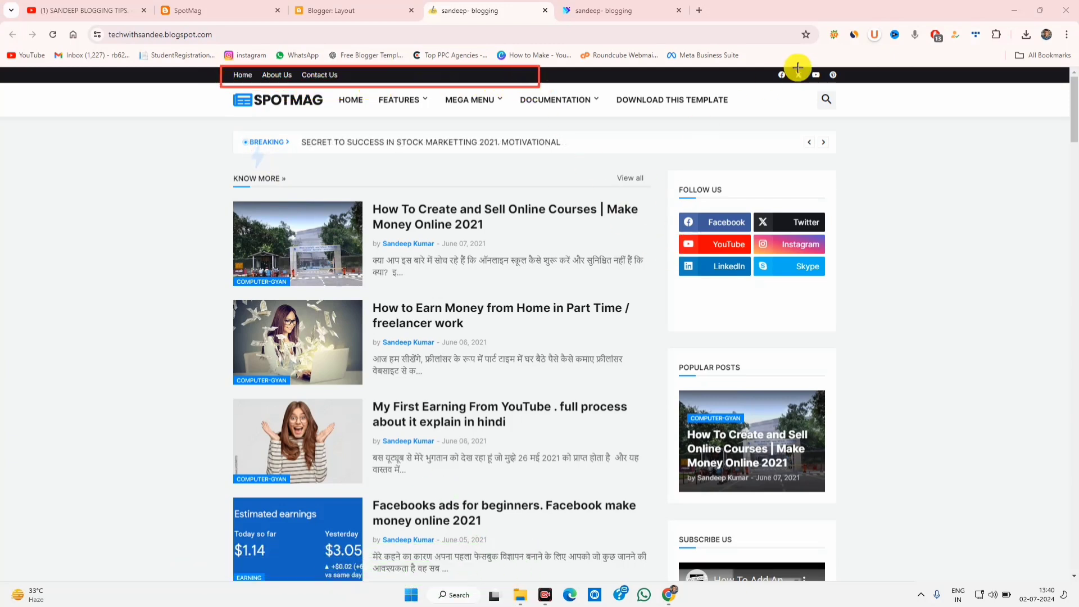
pyautogui.moveTo(772, 66)
pyautogui.mouseDown()
pyautogui.moveTo(819, 88)
pyautogui.moveTo(872, 89)
pyautogui.mouseUp()
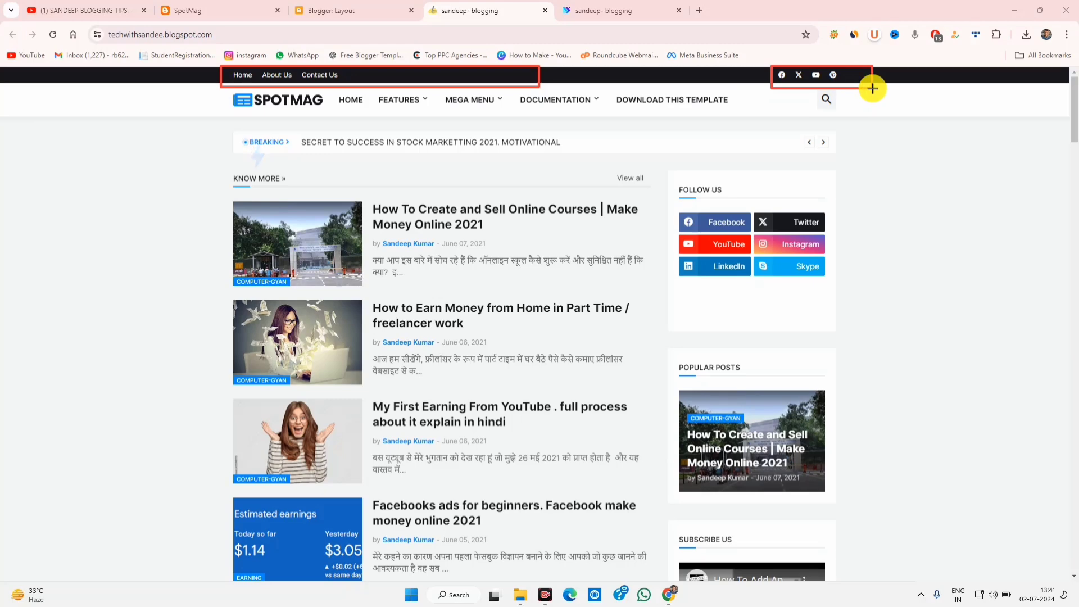
pyautogui.click(617, 576)
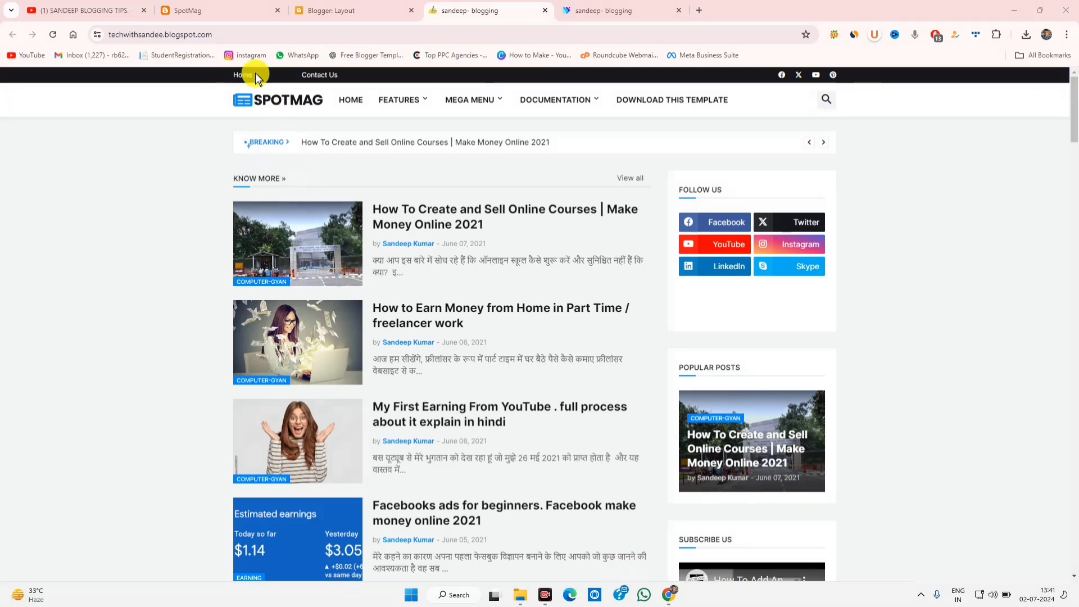
pyautogui.click(234, 7)
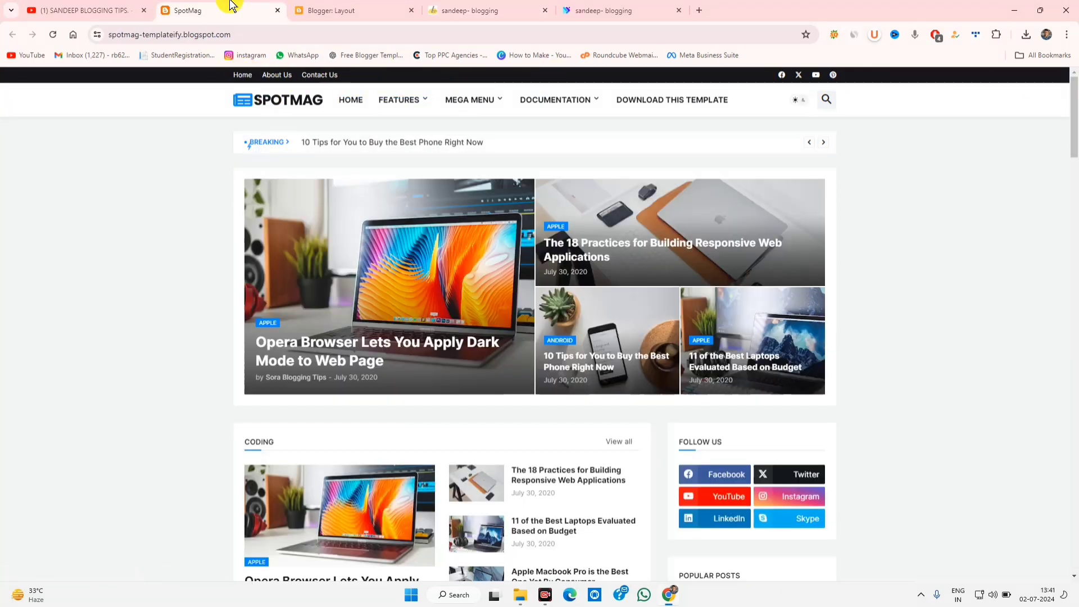
pyautogui.click(354, 7)
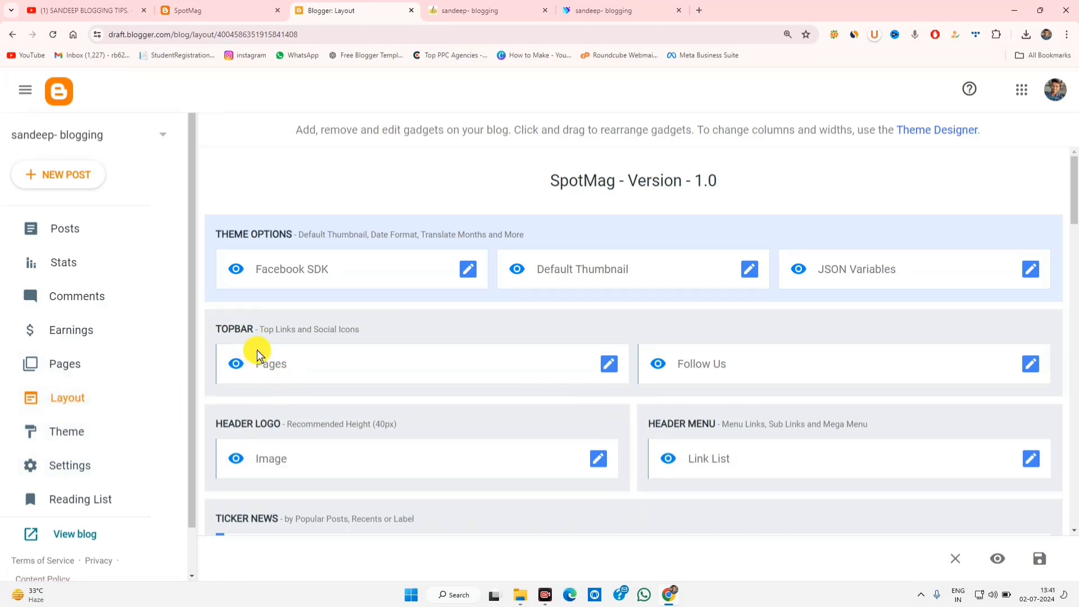
# Step: Review the links in the Topbar's Pages gadget against the live blog, and close the gadget without saving
pyautogui.click(610, 365)
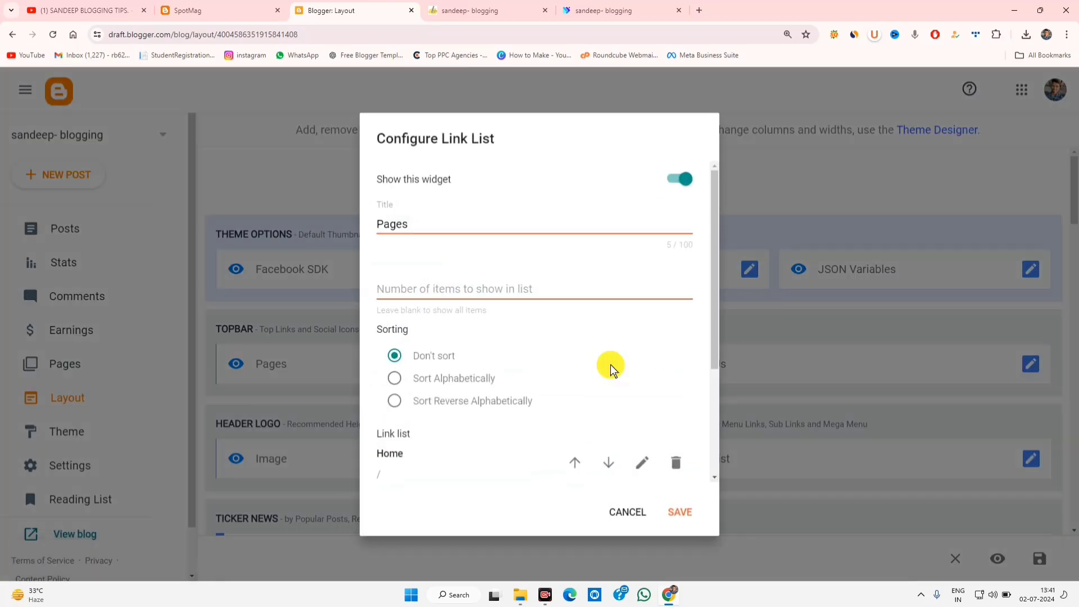
pyautogui.scroll(-3, 609, 365)
pyautogui.click(483, 10)
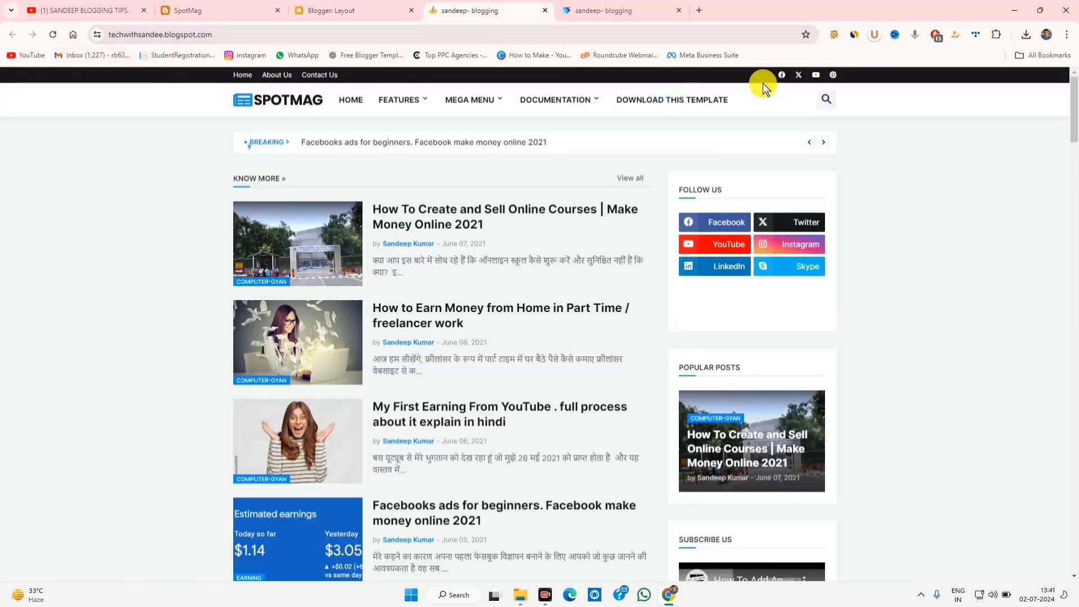
pyautogui.click(355, 14)
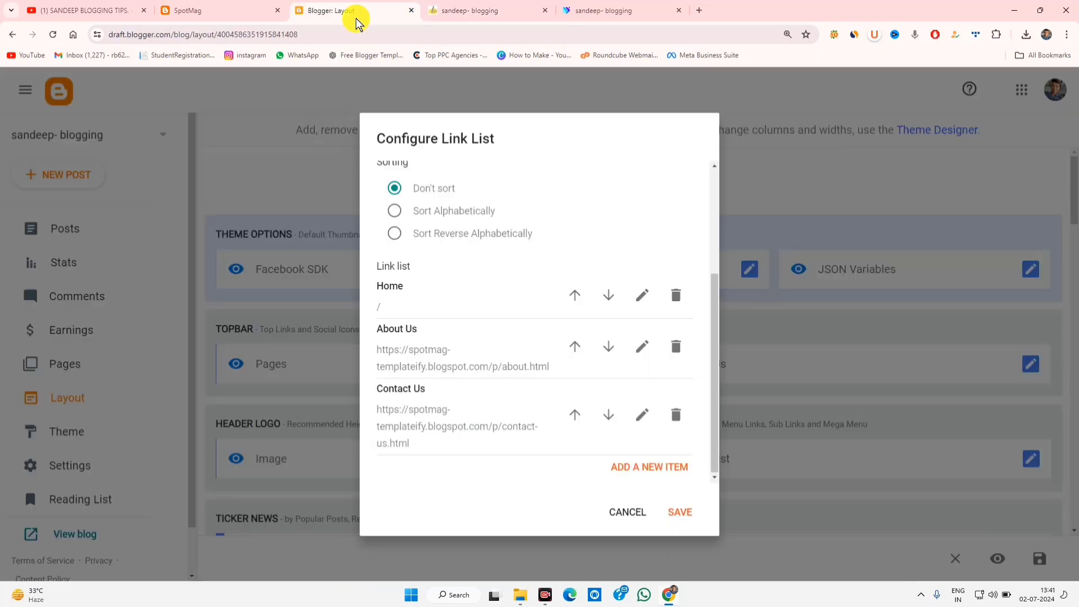
pyautogui.click(625, 512)
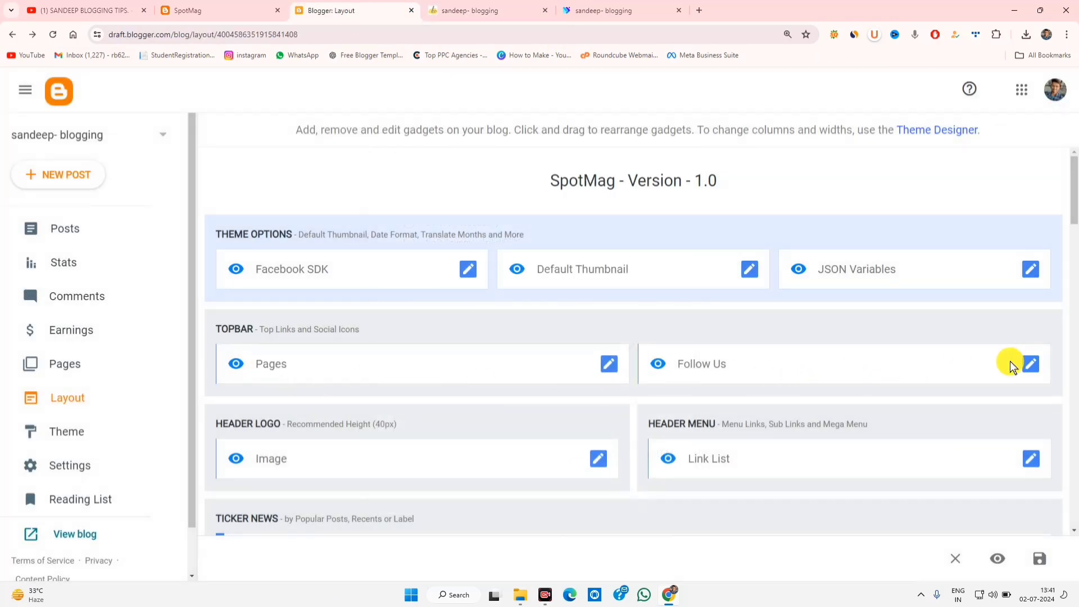
# Step: Reopen the Topbar's Pages gadget and match its link list with the links above the live blog's logo
pyautogui.click(607, 365)
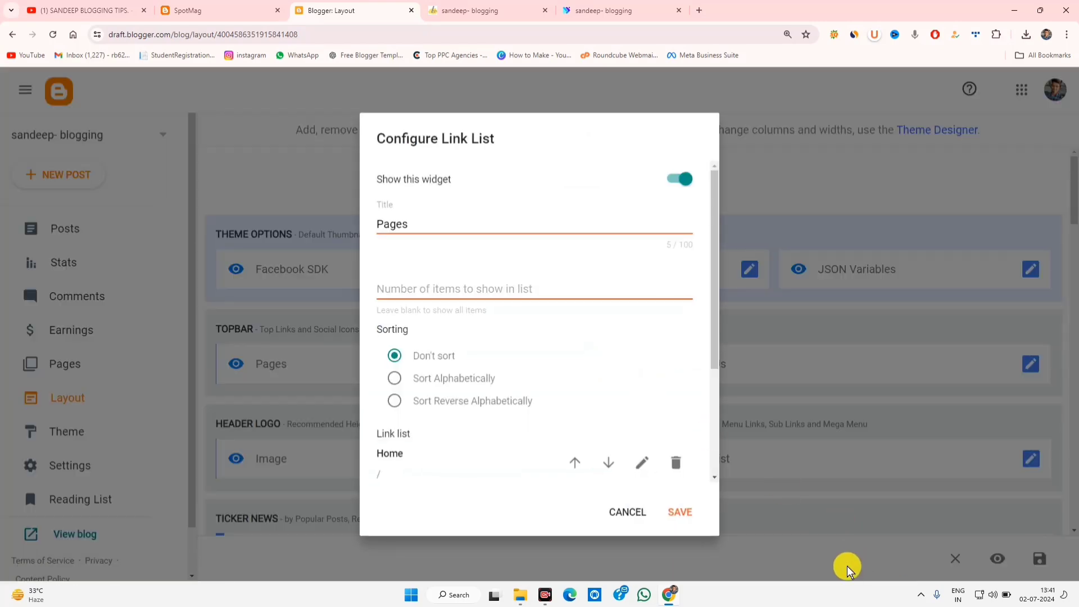
pyautogui.scroll(-3, 523, 388)
pyautogui.click(450, 9)
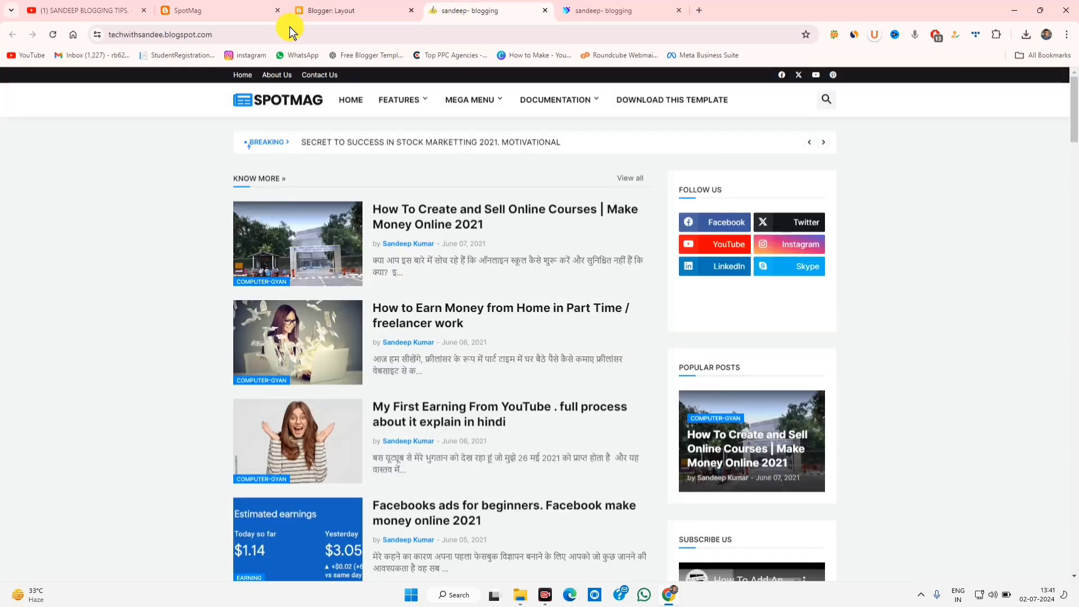
pyautogui.hotkey('ctrl', '2')
pyautogui.moveTo(370, 69)
pyautogui.mouseDown()
pyautogui.moveTo(232, 114)
pyautogui.moveTo(395, 107)
pyautogui.moveTo(368, 63)
pyautogui.mouseUp()
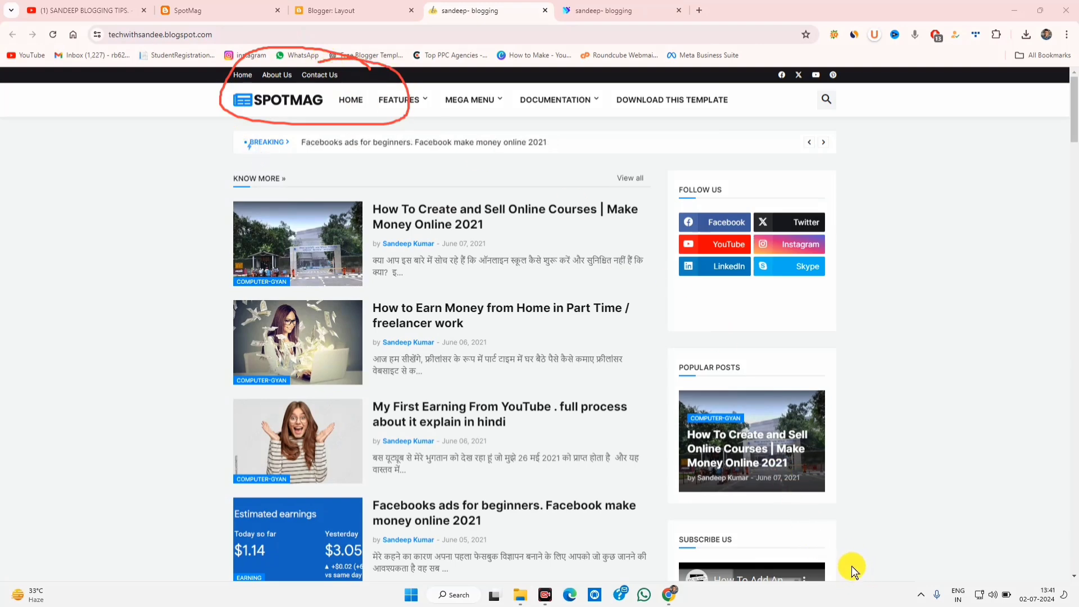
pyautogui.press('Escape')
pyautogui.hotkey('ctrl', 'shift', 'Tab')
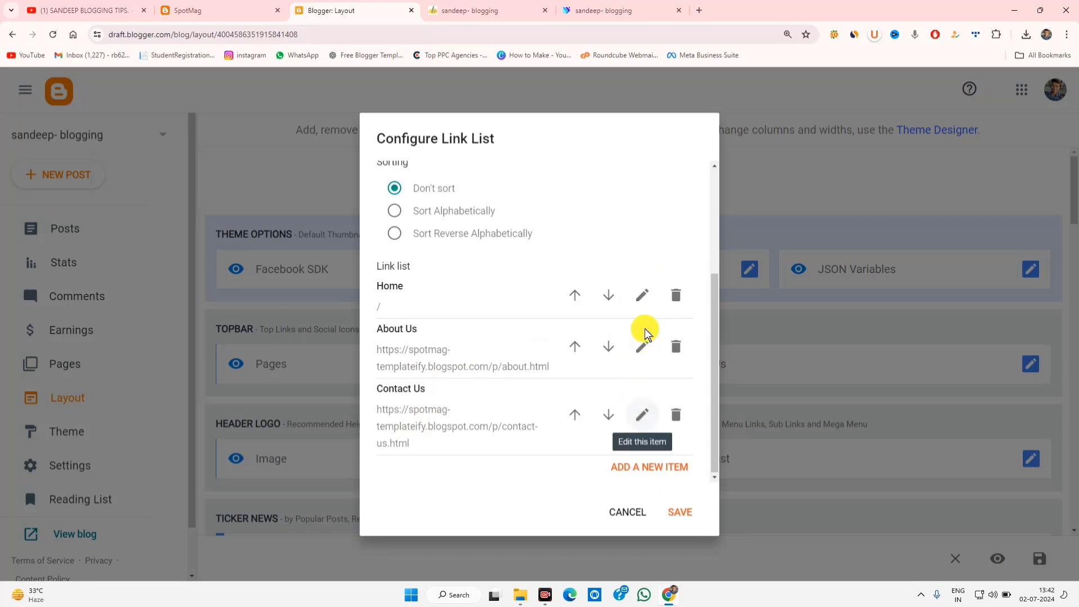
# Step: Inspect the Home link's site name and URL, cancel its editing, and switch to the live blog
pyautogui.click(637, 309)
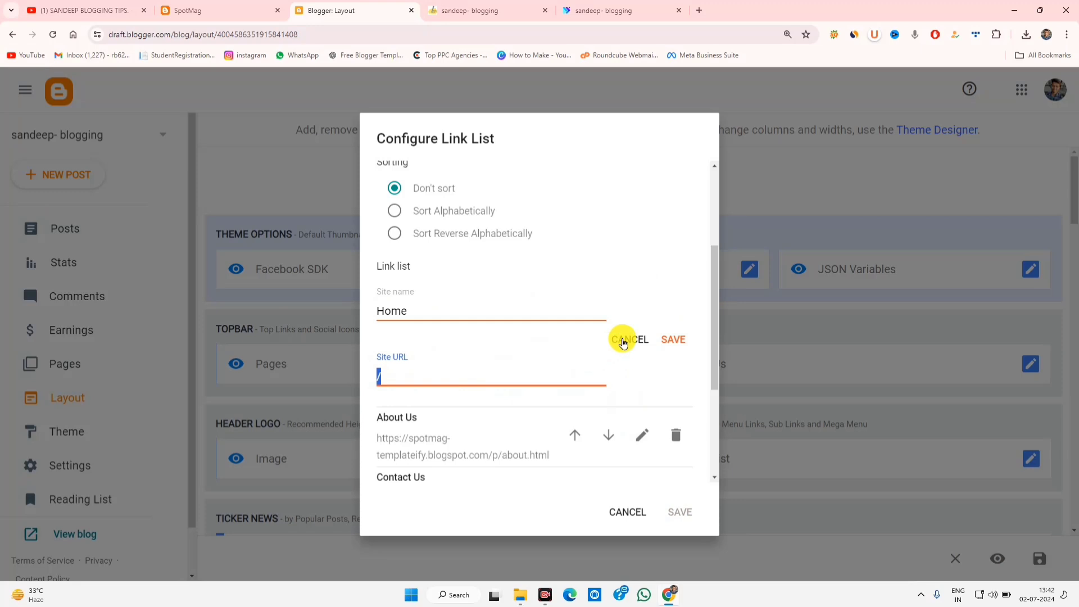
pyautogui.click(623, 340)
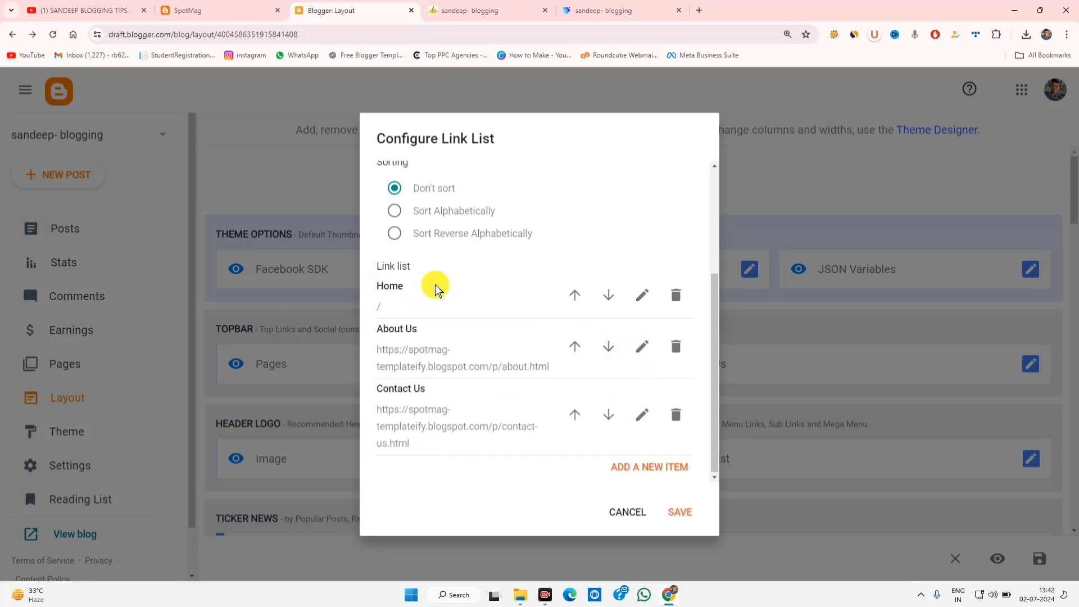
pyautogui.click(469, 10)
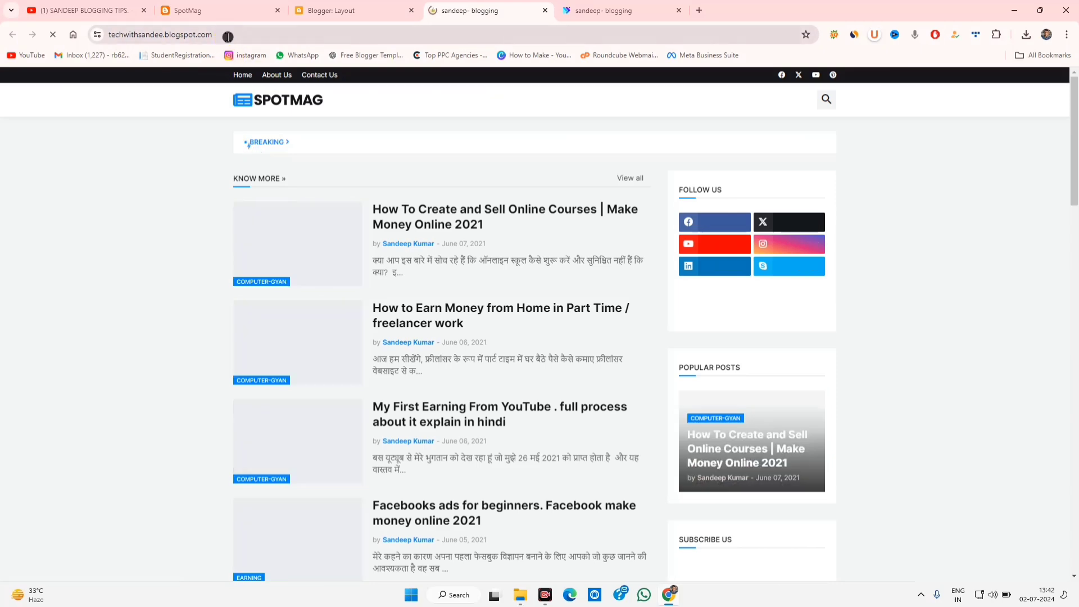
# Step: Return to the Topbar Pages gadget's link list in Blogger's Layout and open the About Us link for editing
pyautogui.click(113, 34)
pyautogui.click(331, 10)
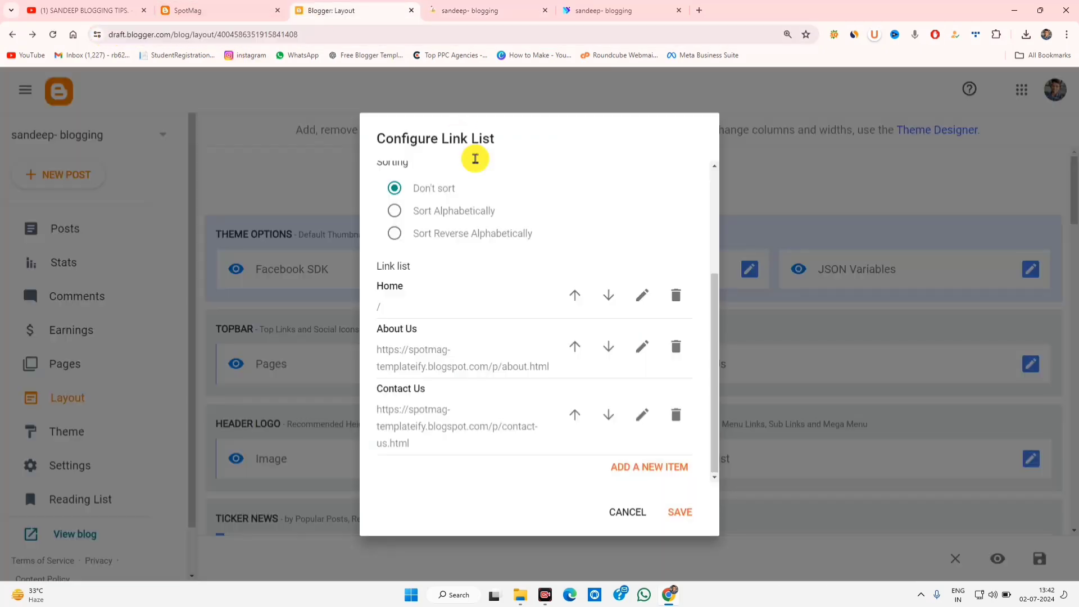
pyautogui.moveTo(382, 327); pyautogui.dragTo(448, 465)
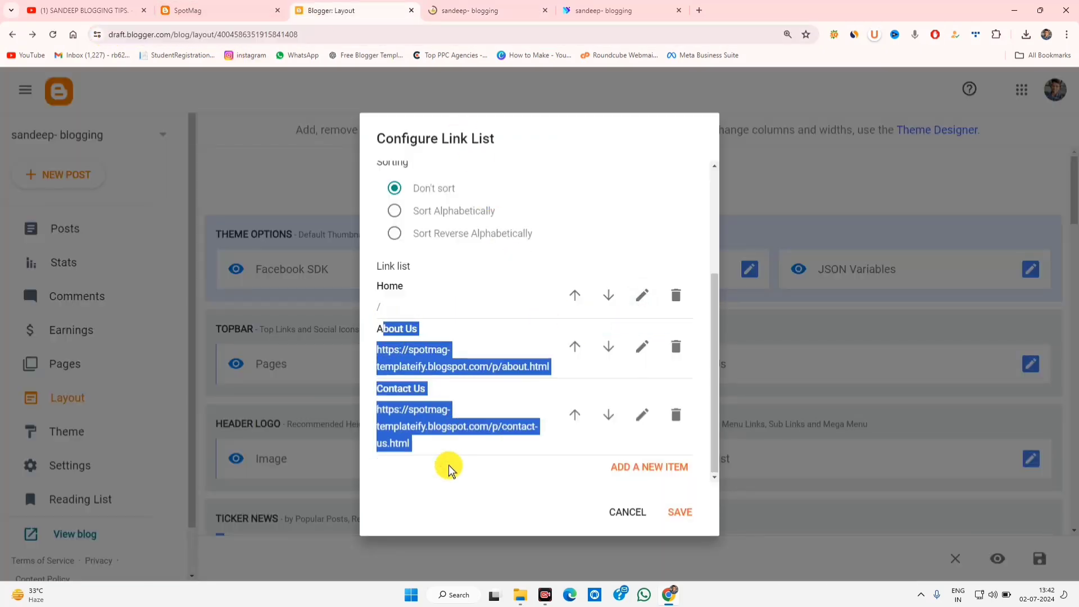
pyautogui.click(401, 326)
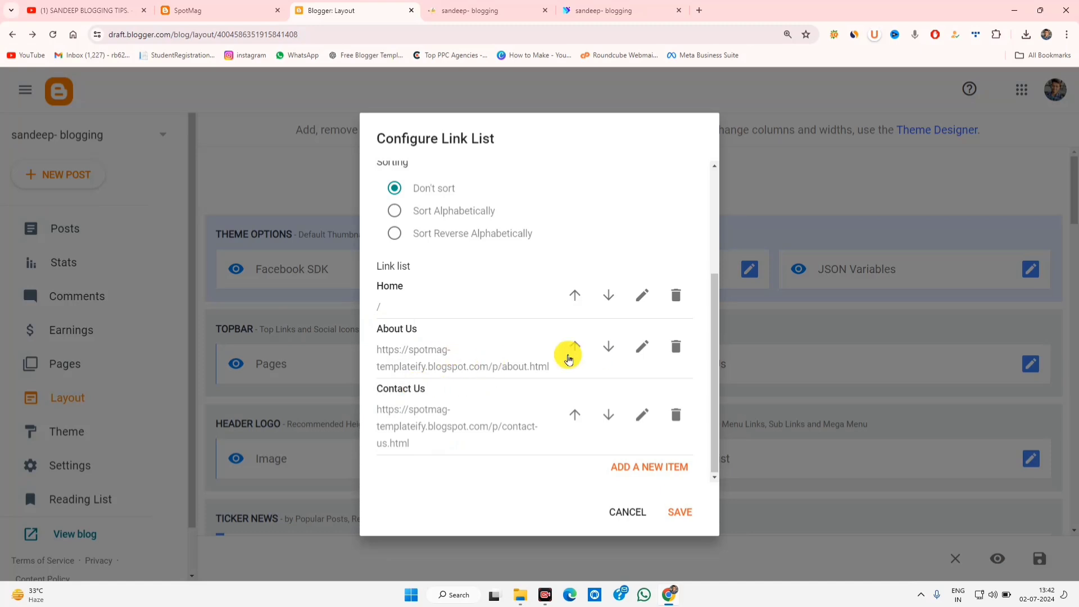
pyautogui.click(640, 350)
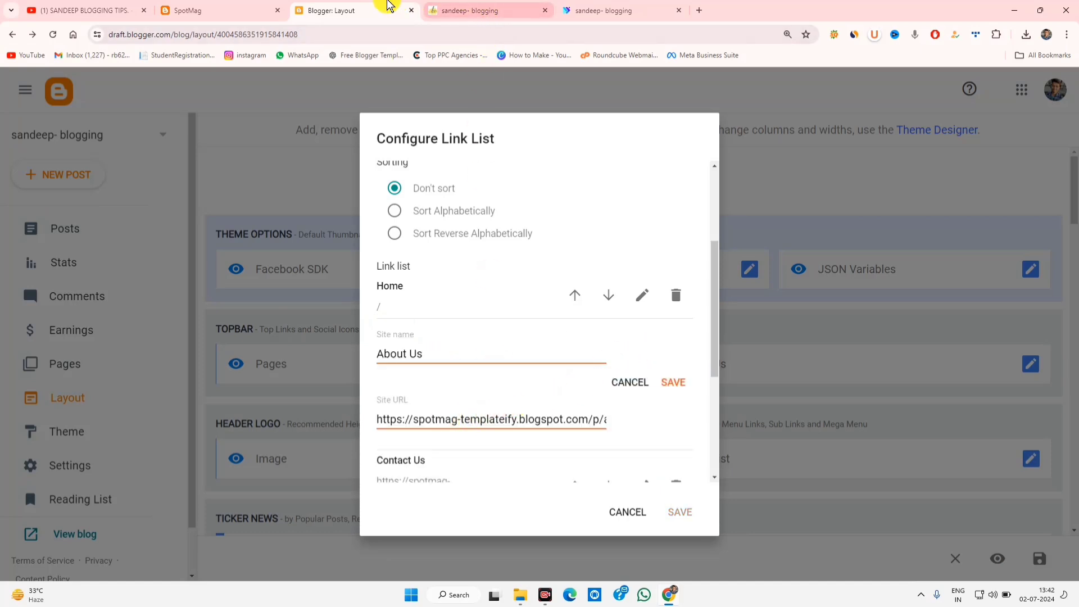
# Step: Duplicate the Blogger Layout tab, list the blog's pages in it, and view the published About us page
pyautogui.rightClick(389, 5)
pyautogui.click(411, 101)
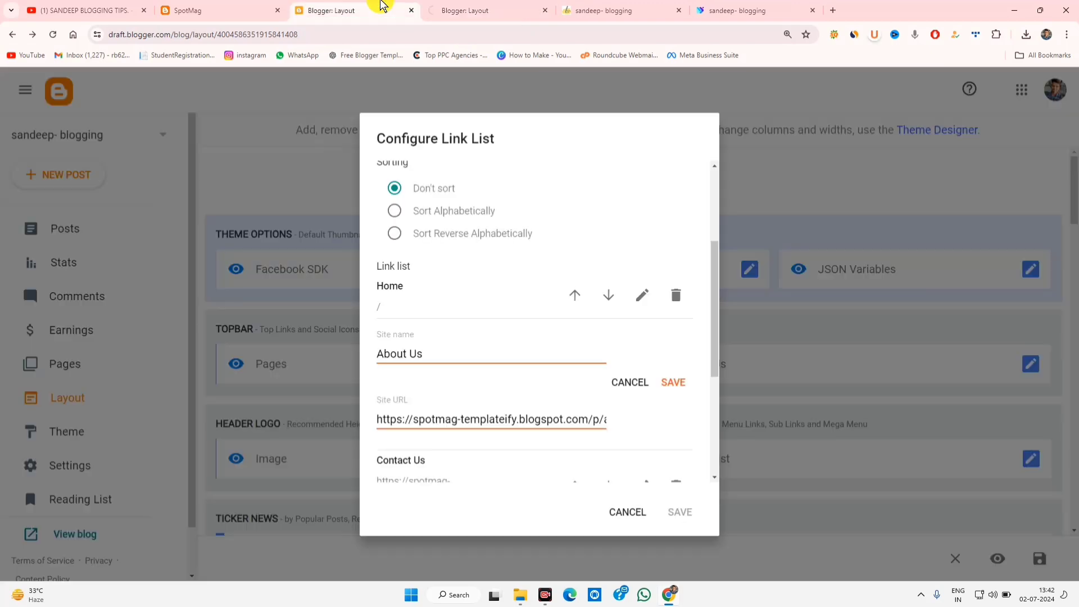
pyautogui.click(476, 6)
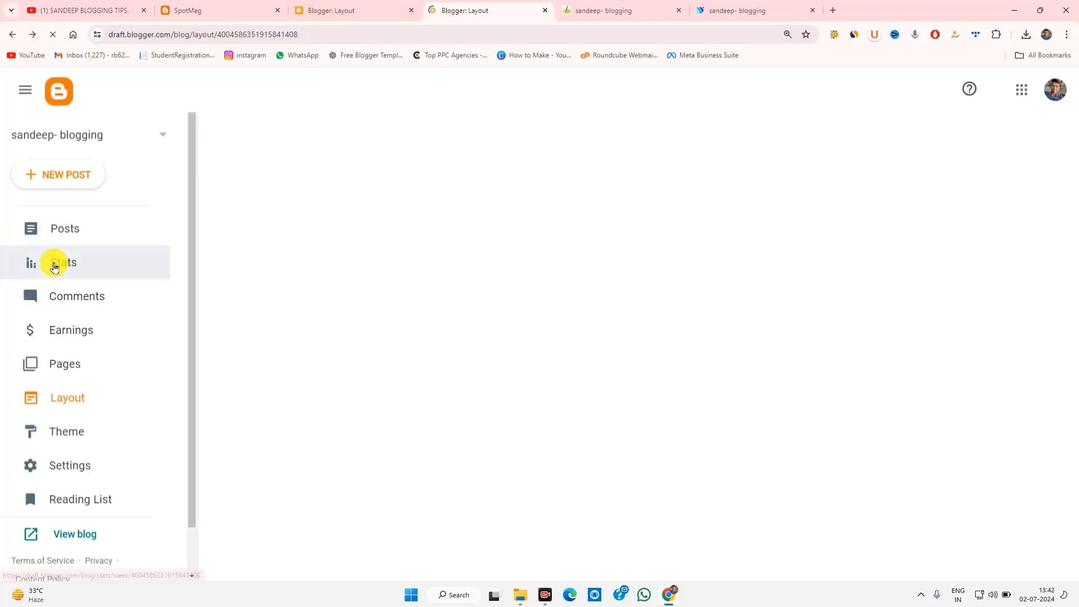
pyautogui.click(69, 360)
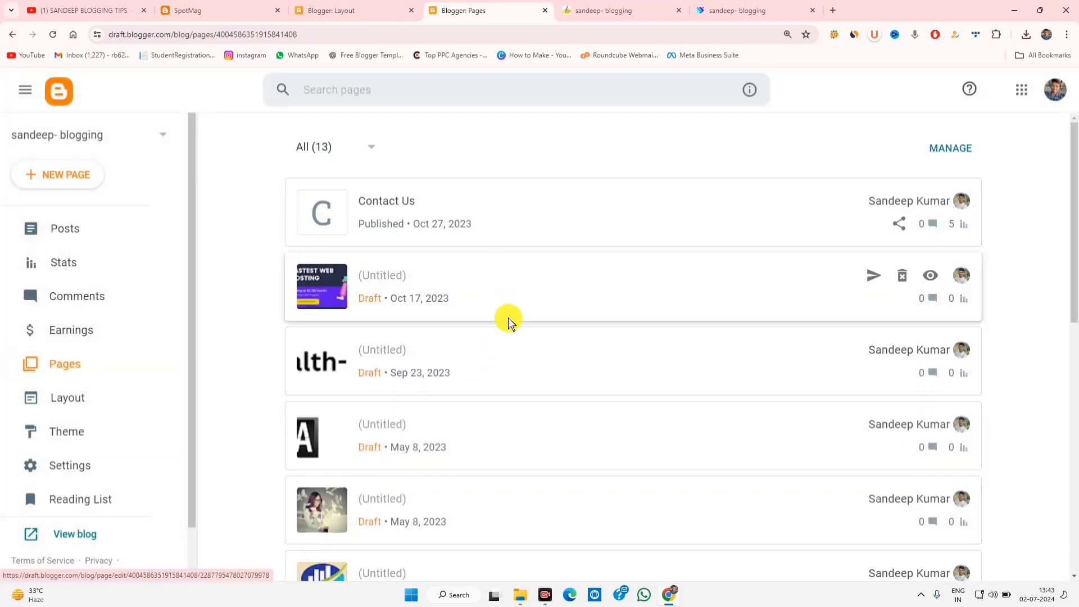
pyautogui.scroll(-5, 510, 332)
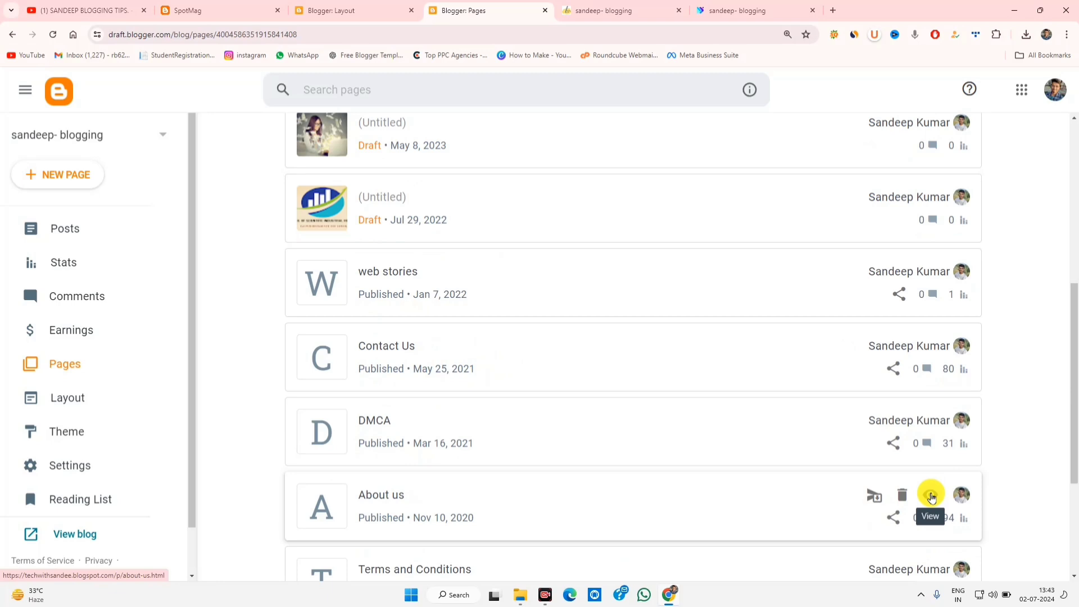
pyautogui.click(931, 497)
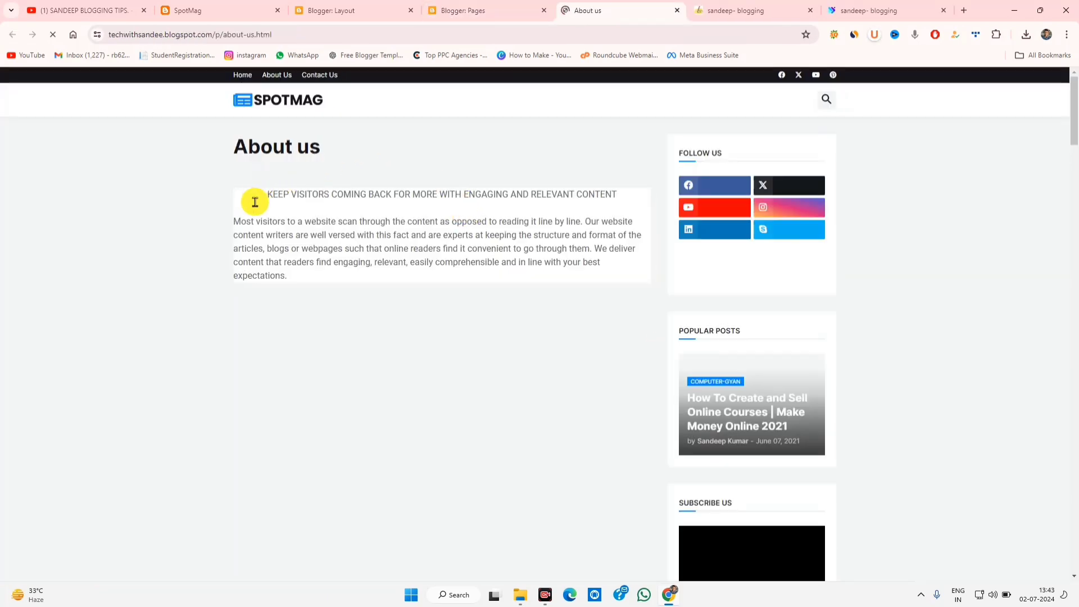
pyautogui.tripleClick(317, 231)
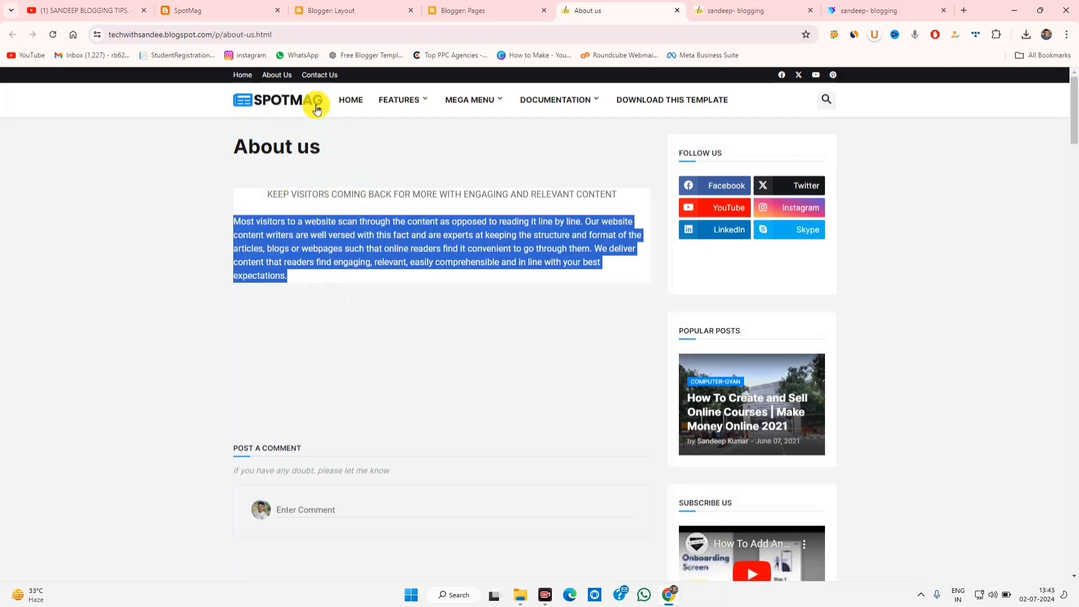
# Step: Copy the About us page's address (/p/about-us.html) and save it as the About Us link's site URL in the Pages gadget
pyautogui.click(292, 34)
pyautogui.rightClick(287, 35)
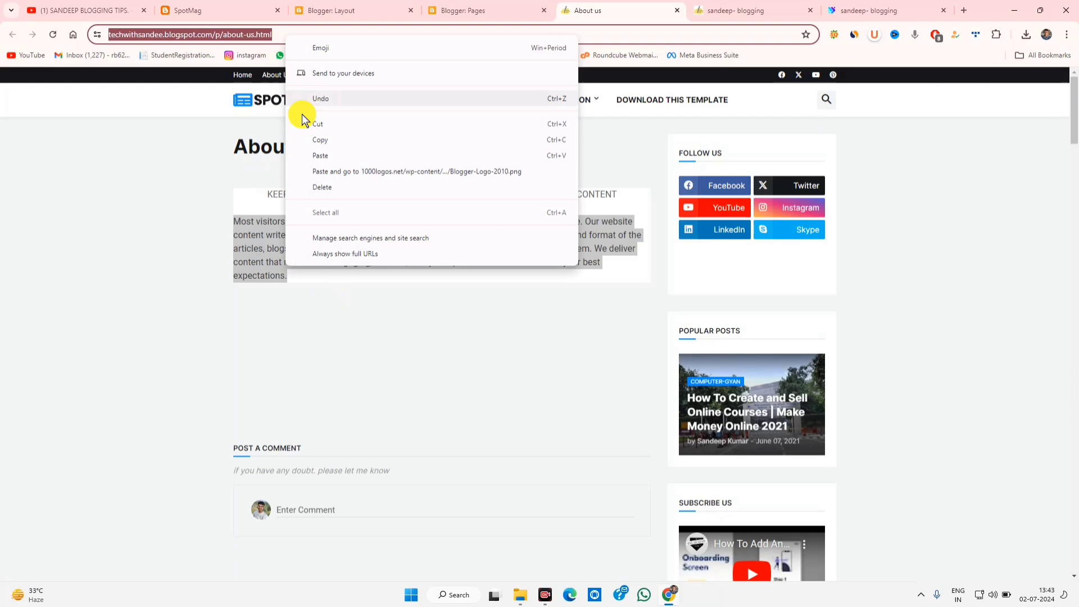
pyautogui.click(329, 141)
pyautogui.click(523, 10)
pyautogui.click(373, 10)
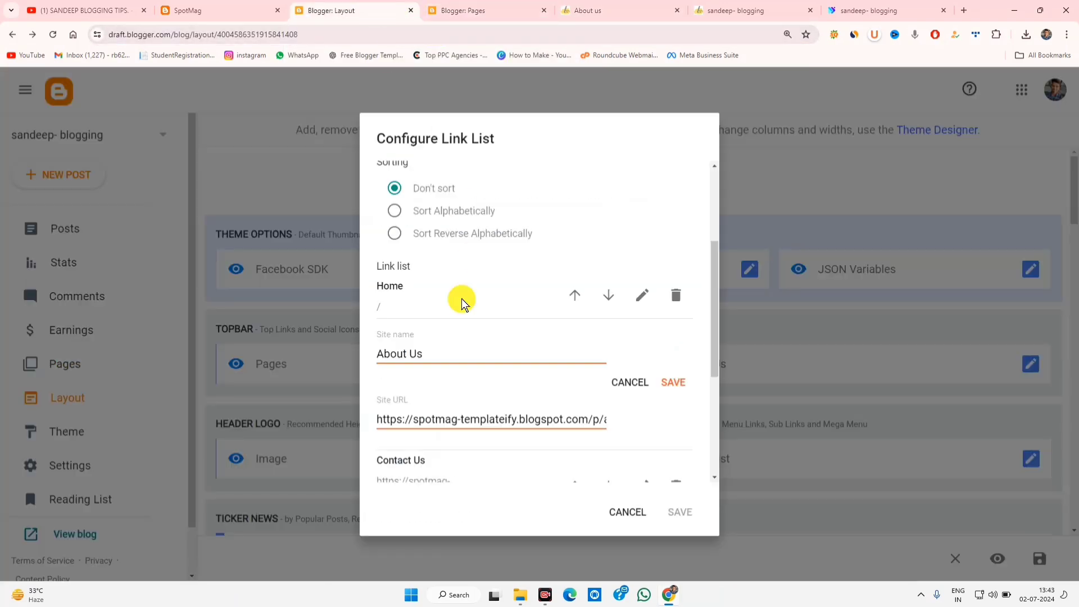
pyautogui.tripleClick(445, 416)
pyautogui.rightClick(446, 417)
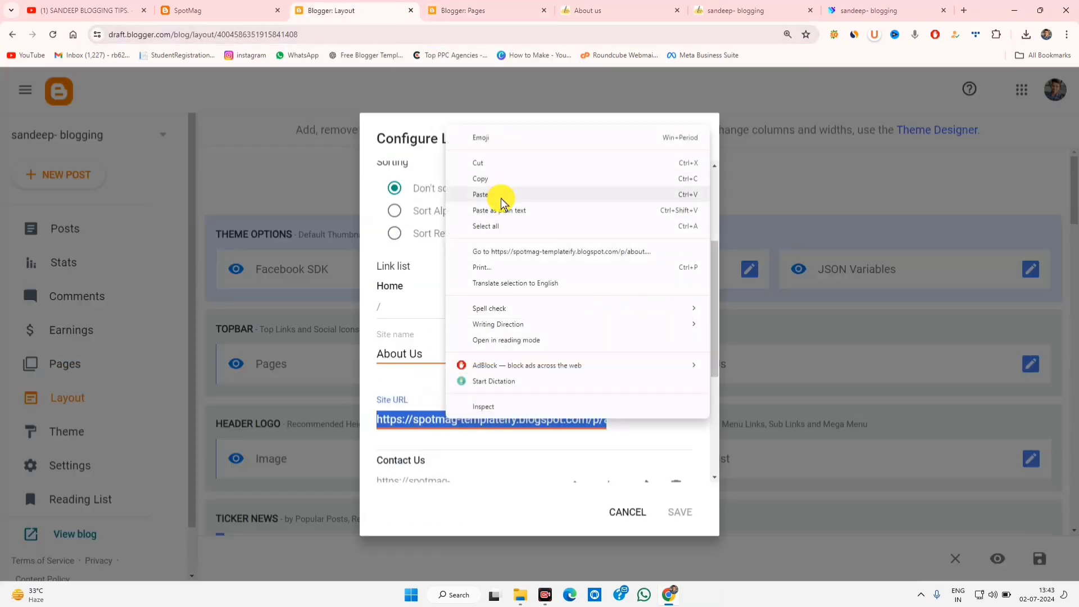
pyautogui.click(501, 195)
pyautogui.click(682, 378)
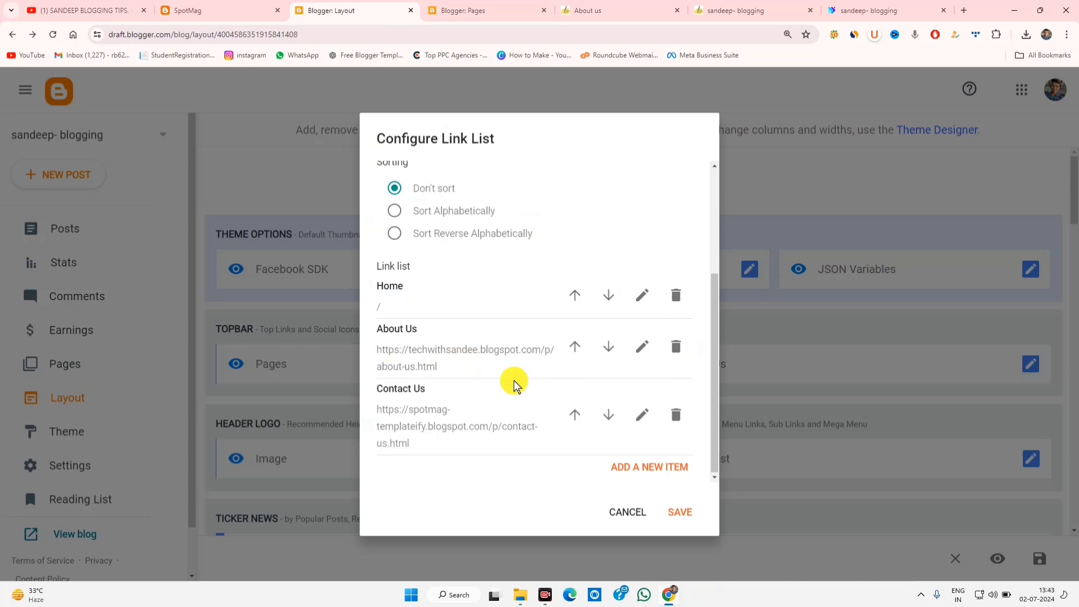
# Step: Open the Contact Us link for editing, view the Contact Us page published May 25, 2021, and copy its address
pyautogui.click(641, 414)
pyautogui.click(470, 13)
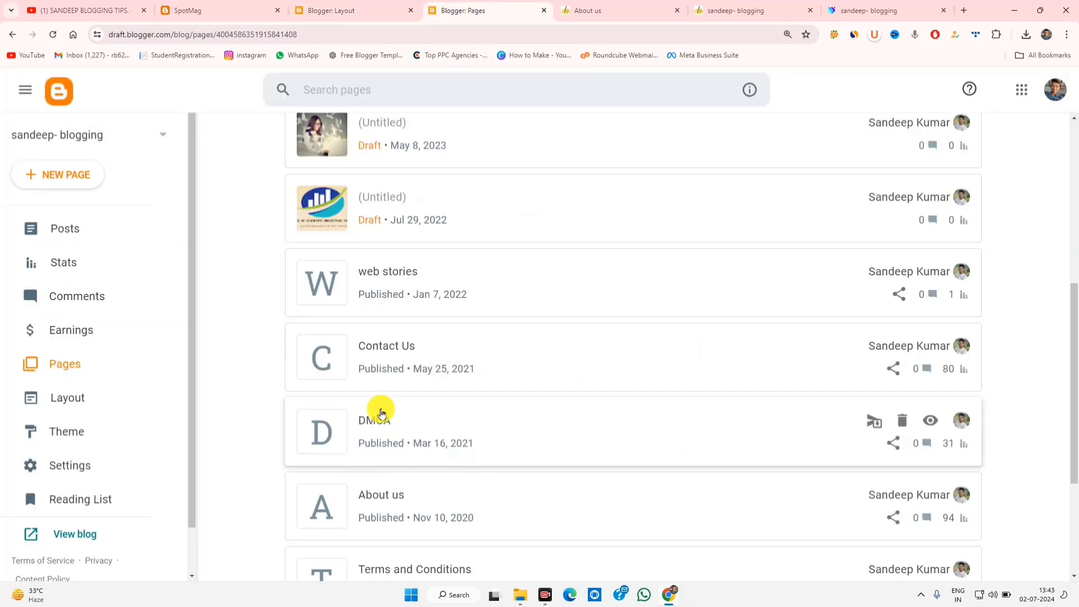
pyautogui.click(929, 348)
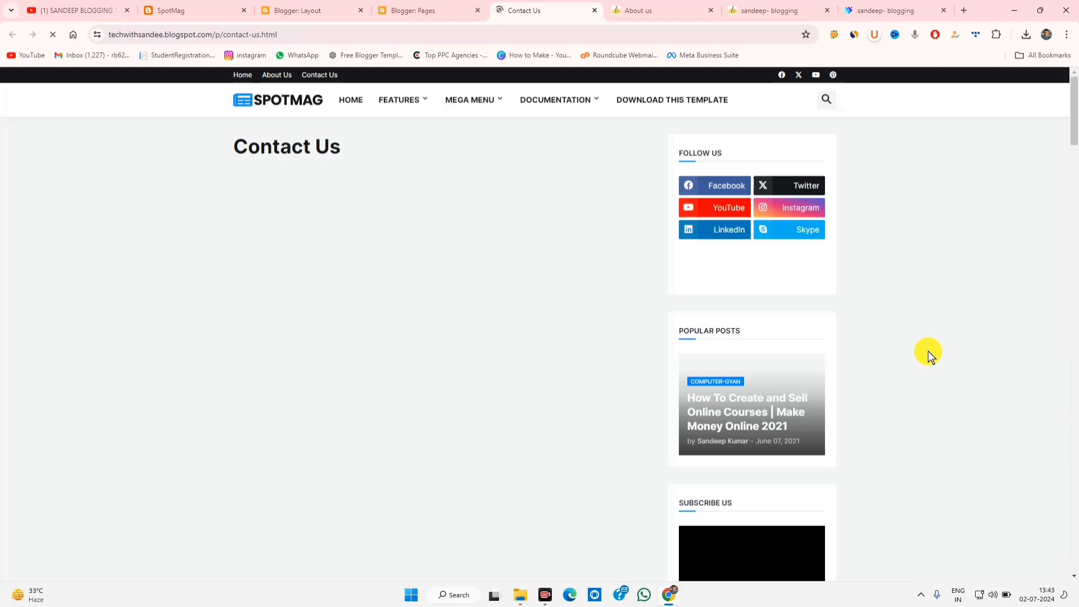
pyautogui.click(324, 33)
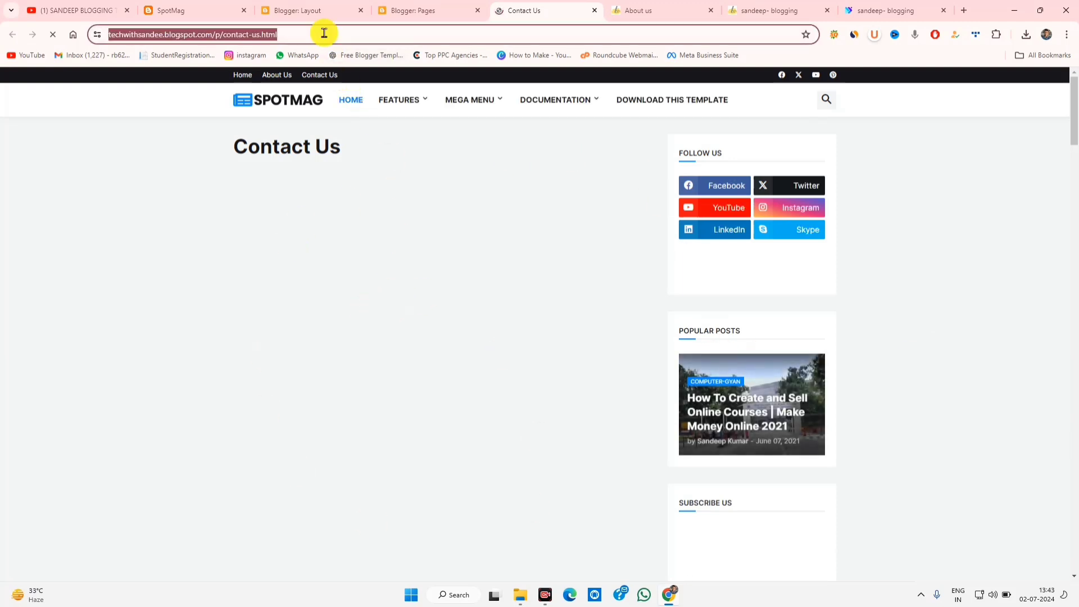
pyautogui.rightClick(324, 33)
pyautogui.click(362, 142)
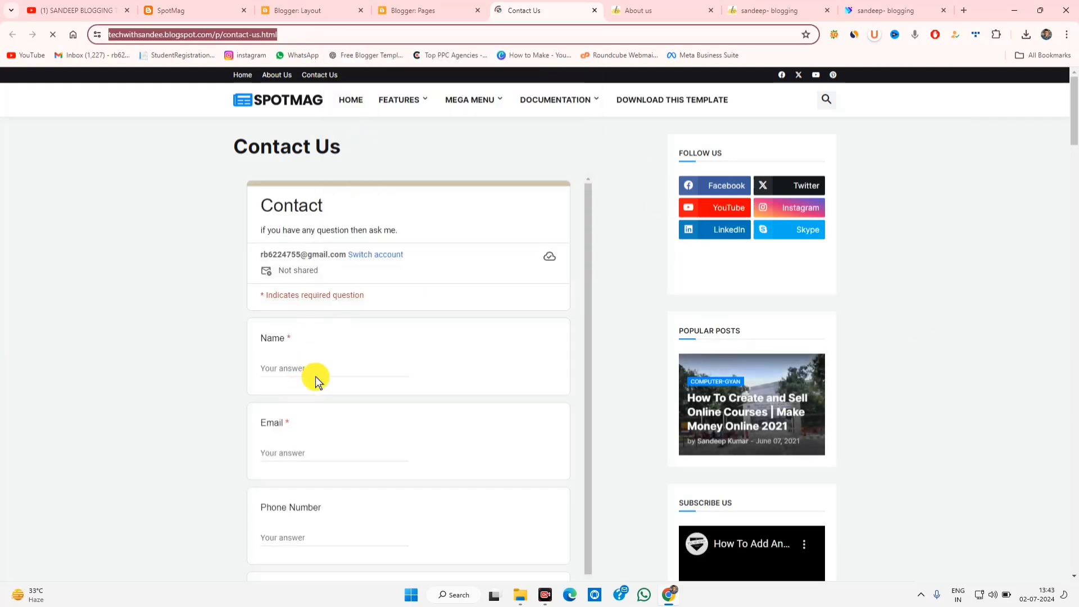
# Step: Replace the Contact Us link's site URL with the copied /p/contact-us.html address and save both the link and the Pages gadget
pyautogui.click(403, 8)
pyautogui.click(324, 5)
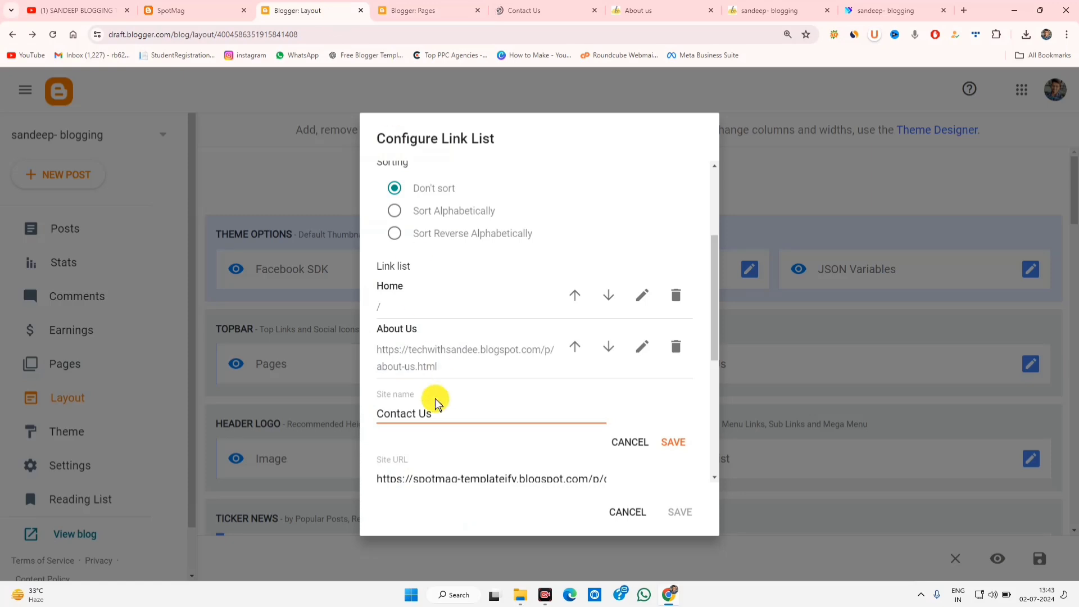
pyautogui.tripleClick(409, 474)
pyautogui.rightClick(416, 475)
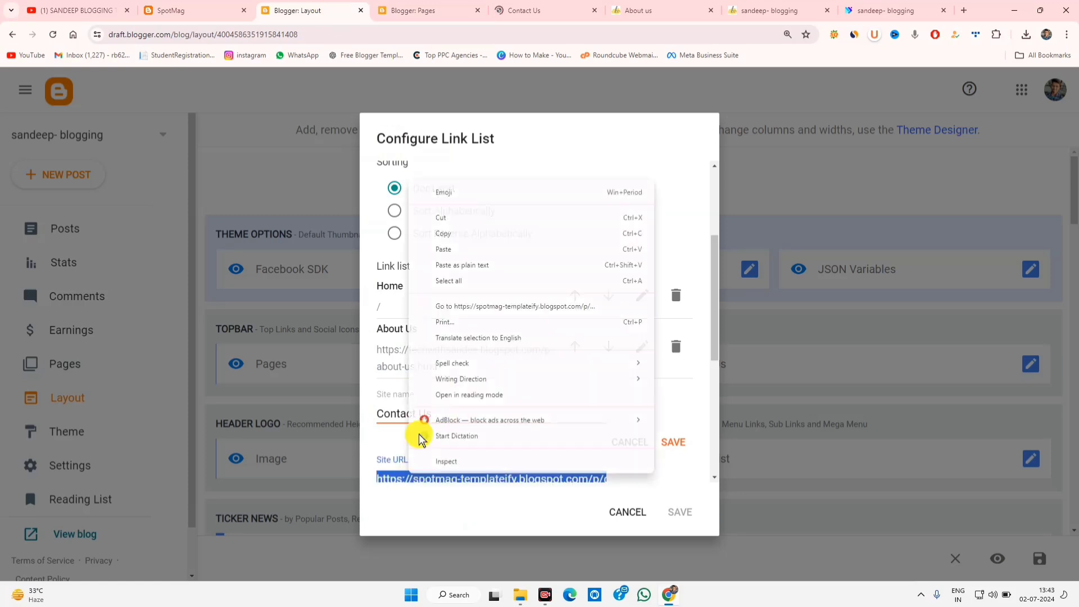
pyautogui.click(450, 249)
pyautogui.click(676, 440)
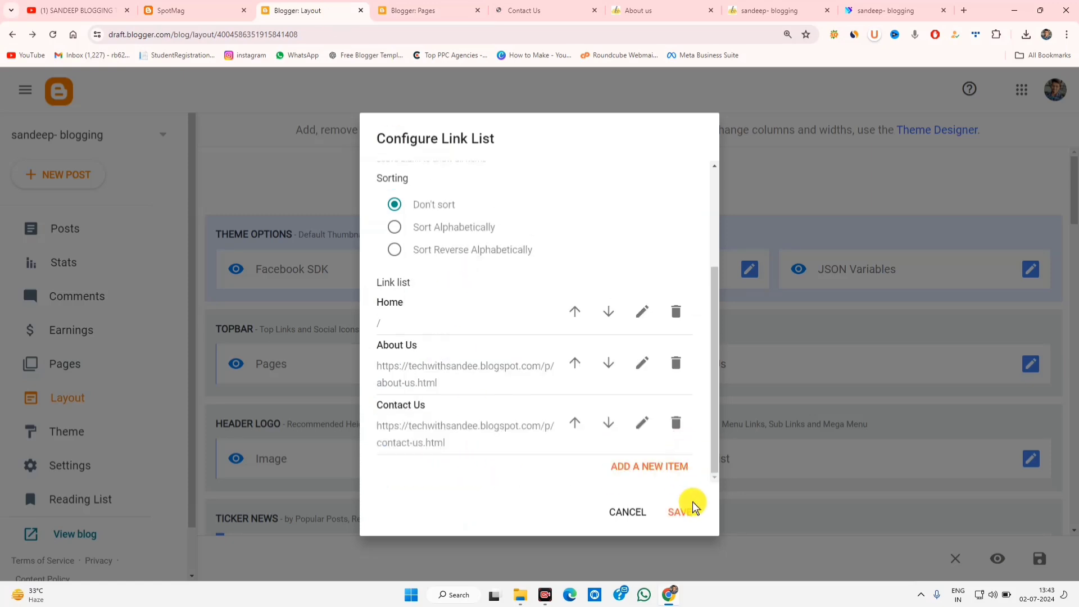
pyautogui.click(689, 515)
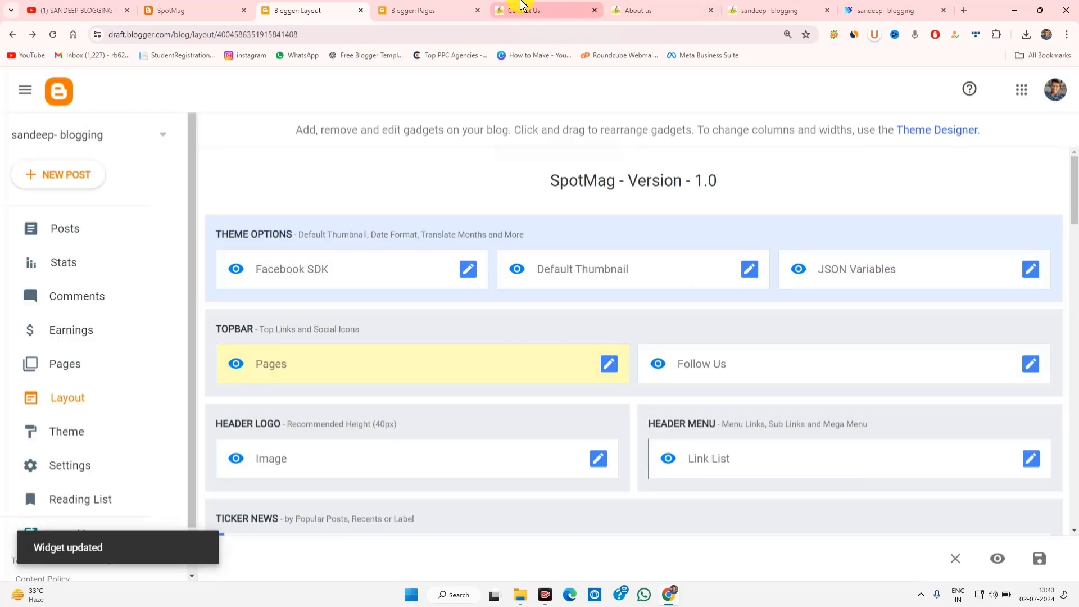
# Step: Test the Home, About Us and Contact Us links in the live blog's top bar
pyautogui.click(521, 4)
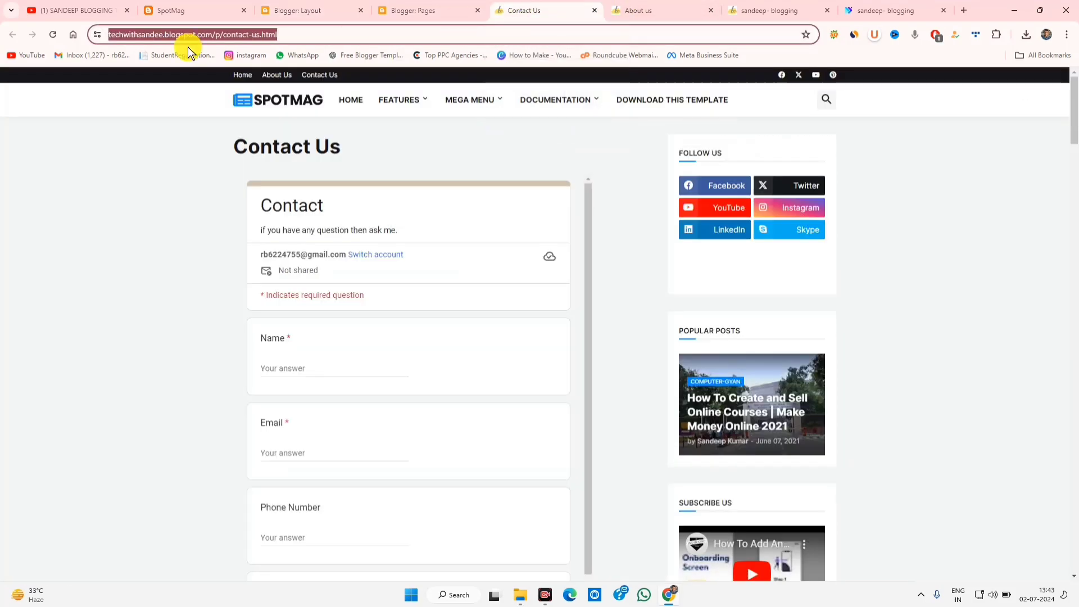
pyautogui.click(238, 78)
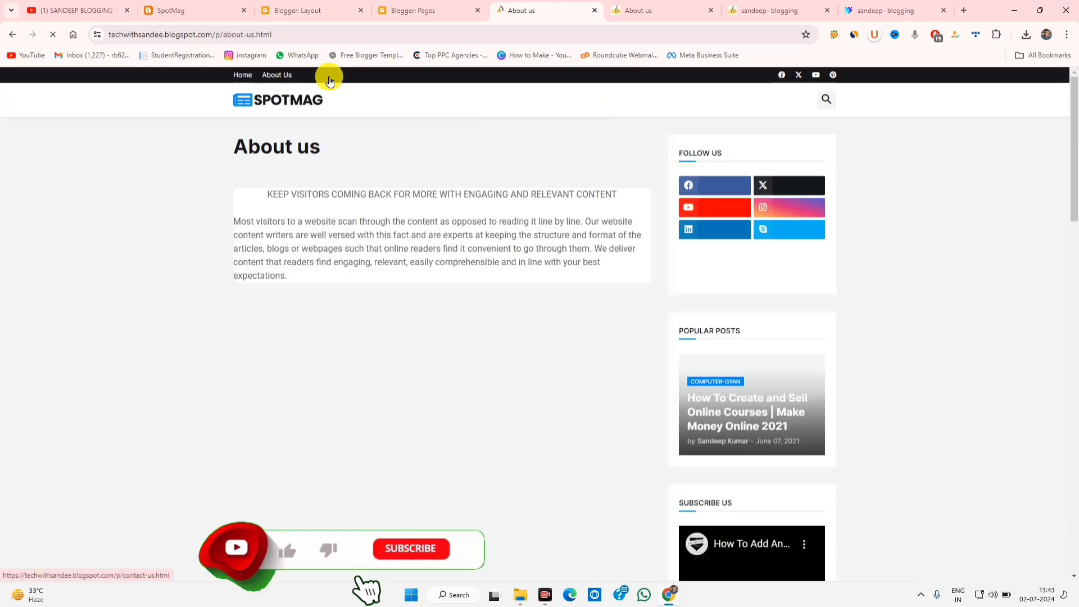
pyautogui.click(330, 78)
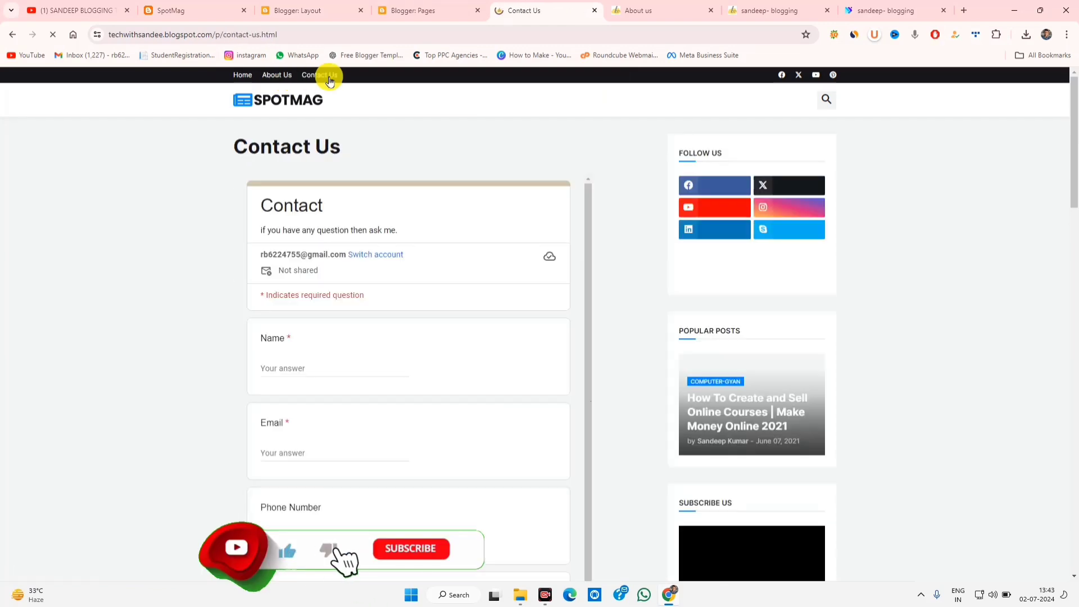
pyautogui.click(240, 76)
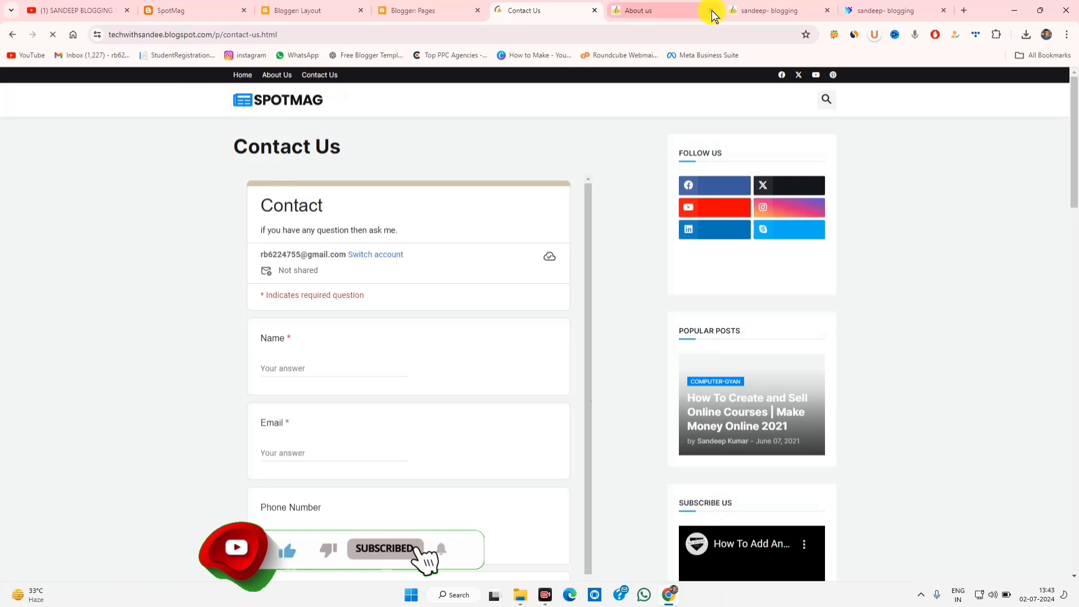
# Step: Close the spare About us tab and the duplicate blog tab, and go back to the live blog's home page
pyautogui.click(711, 10)
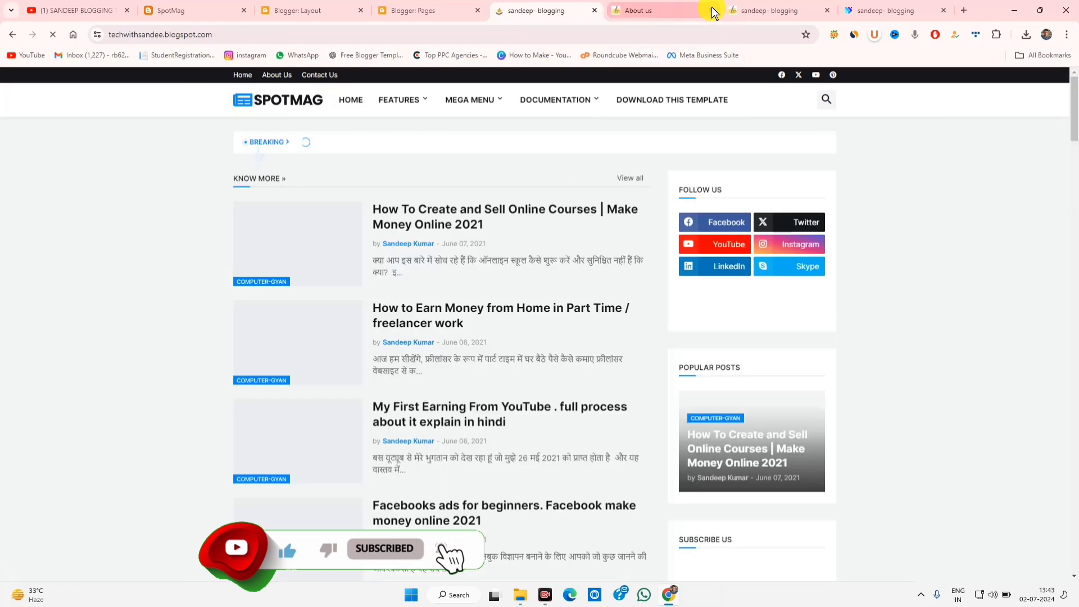
pyautogui.click(712, 10)
pyautogui.click(420, 11)
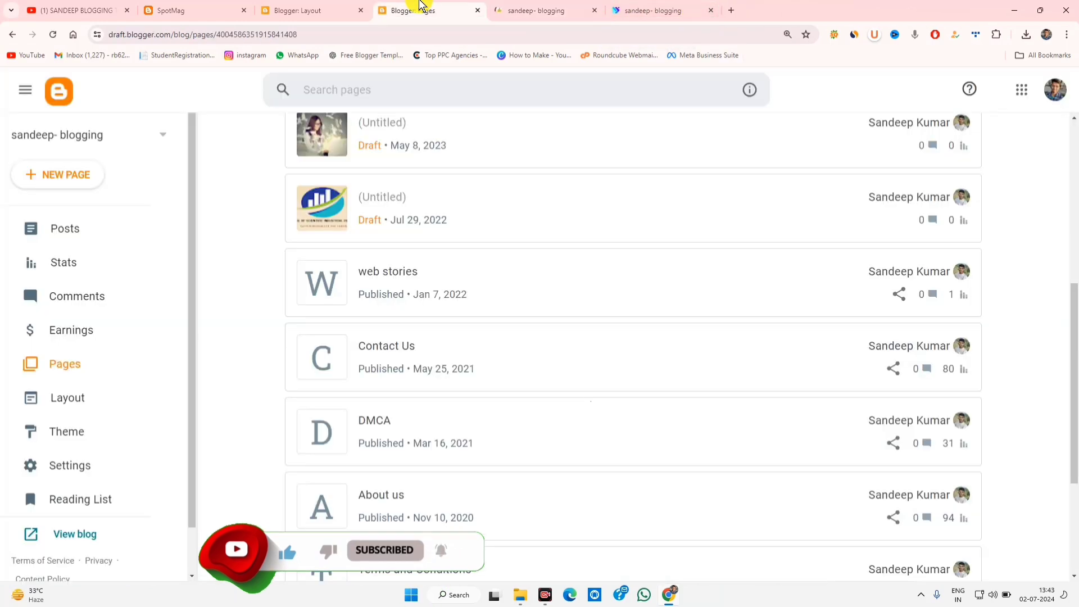
pyautogui.click(559, 10)
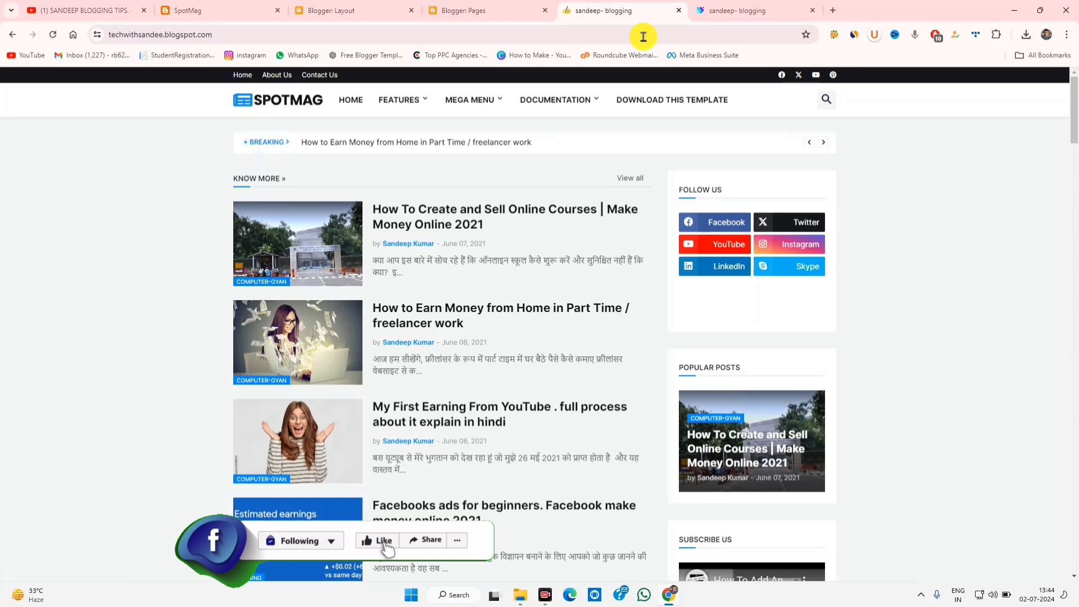
# Step: Open the Topbar's Follow Us gadget in the Layout and delete the facebook and x-twitter items from its link list
pyautogui.click(373, 10)
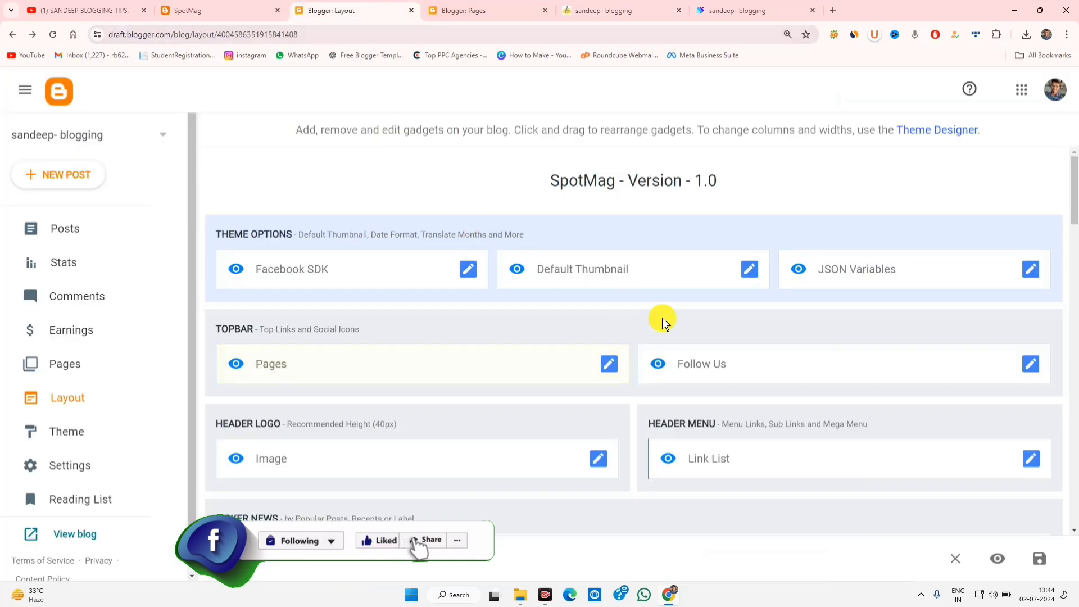
pyautogui.click(1033, 366)
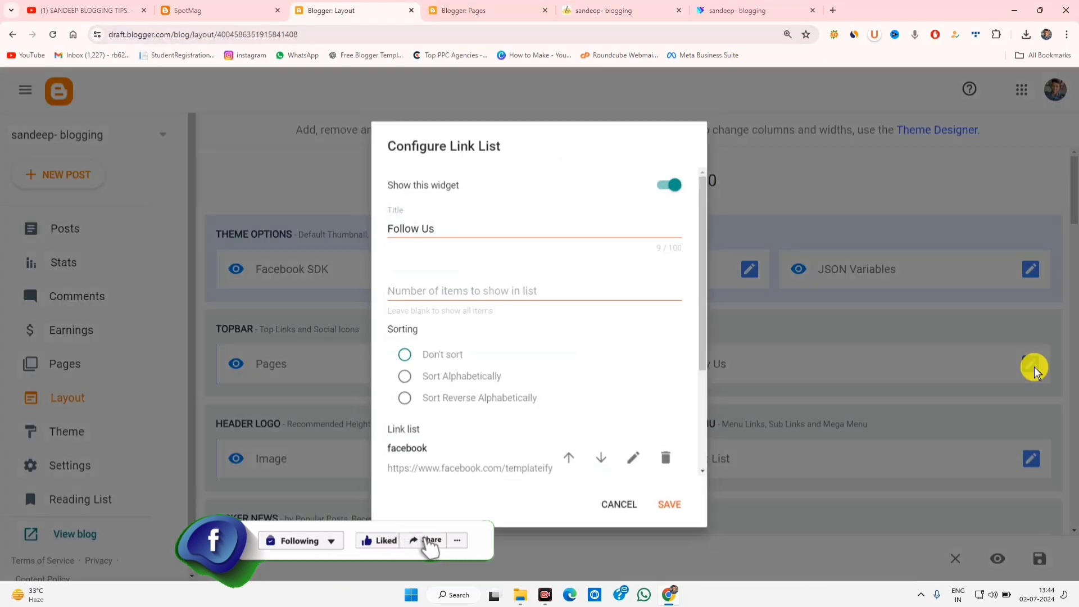
pyautogui.scroll(-3, 541, 360)
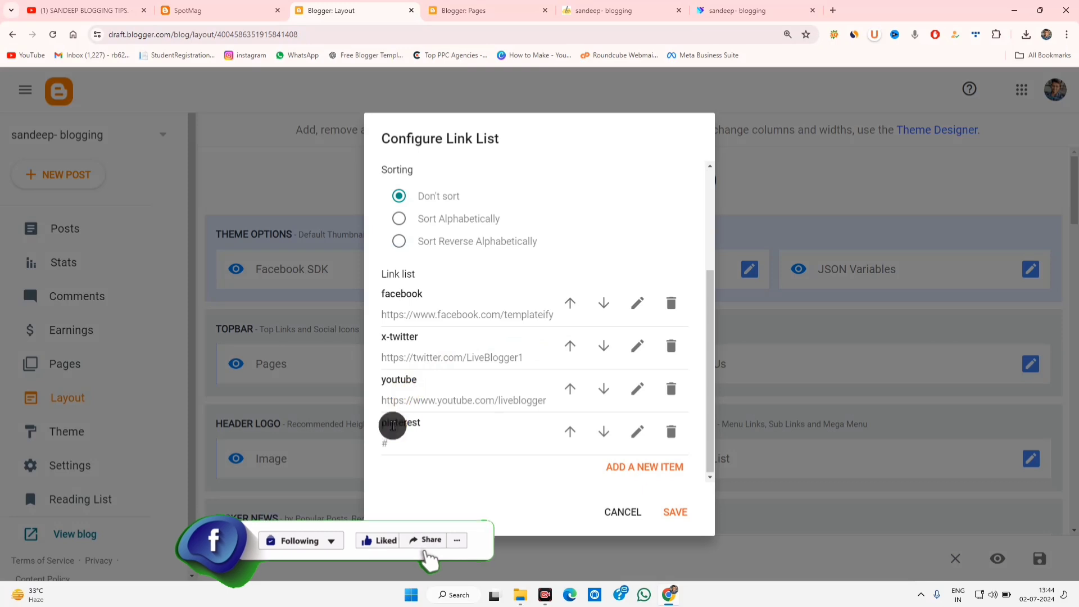
pyautogui.moveTo(393, 423); pyautogui.dragTo(406, 422)
pyautogui.moveTo(392, 379); pyautogui.dragTo(416, 376)
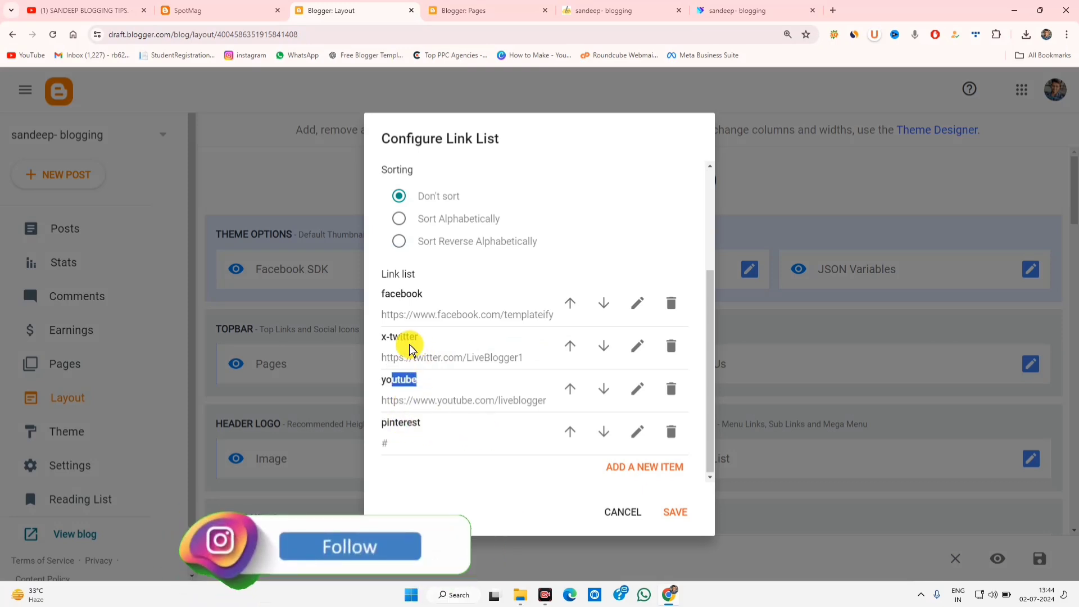
pyautogui.moveTo(396, 335); pyautogui.dragTo(418, 333)
pyautogui.moveTo(391, 292); pyautogui.dragTo(423, 293)
pyautogui.click(665, 305)
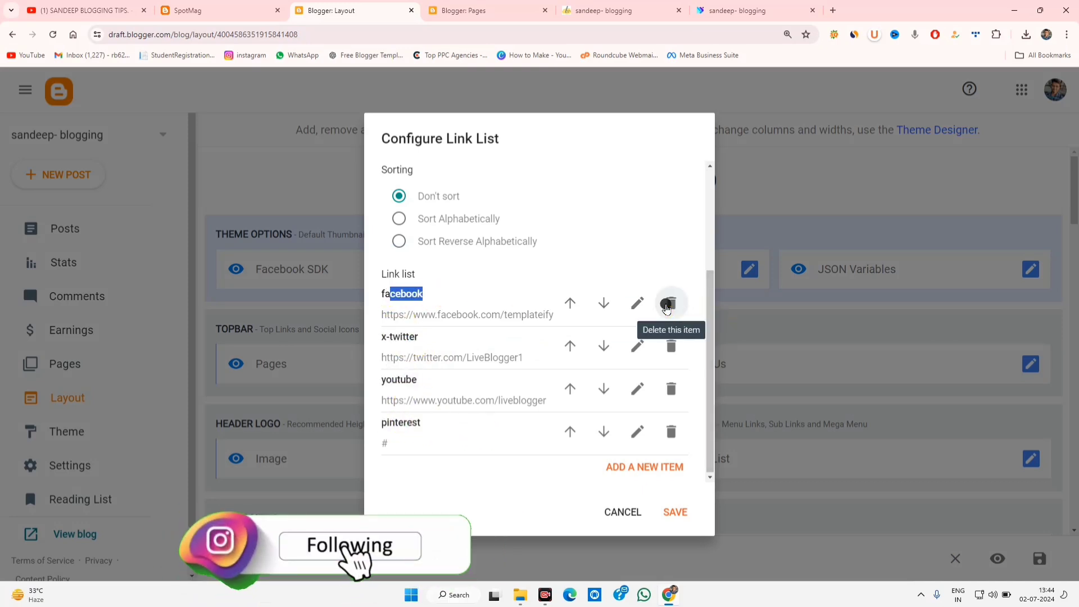
pyautogui.click(670, 346)
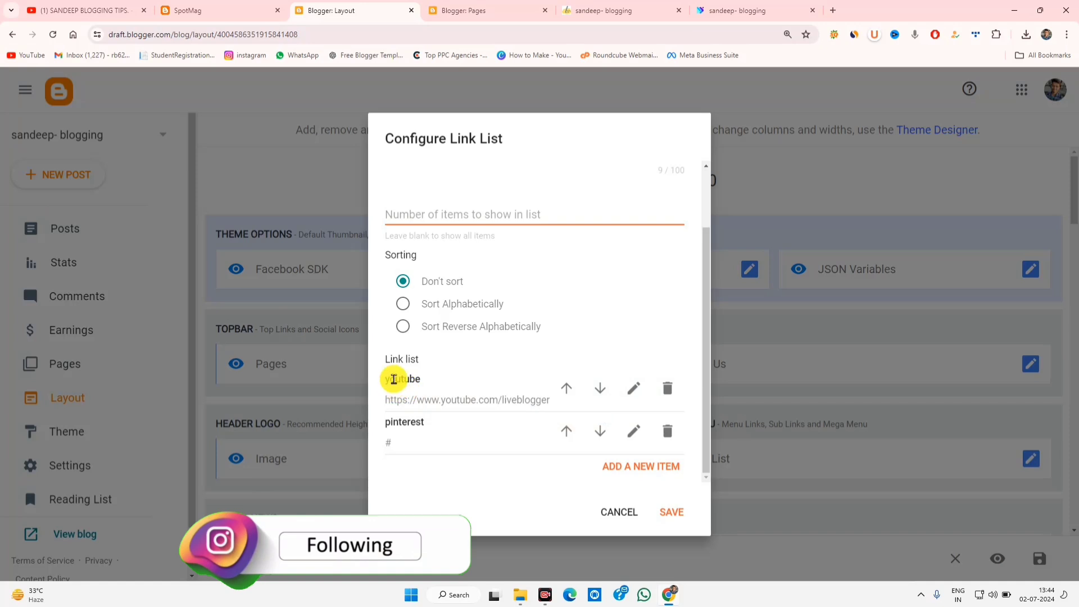
pyautogui.moveTo(391, 379); pyautogui.dragTo(411, 380)
pyautogui.scroll(2, 464, 257)
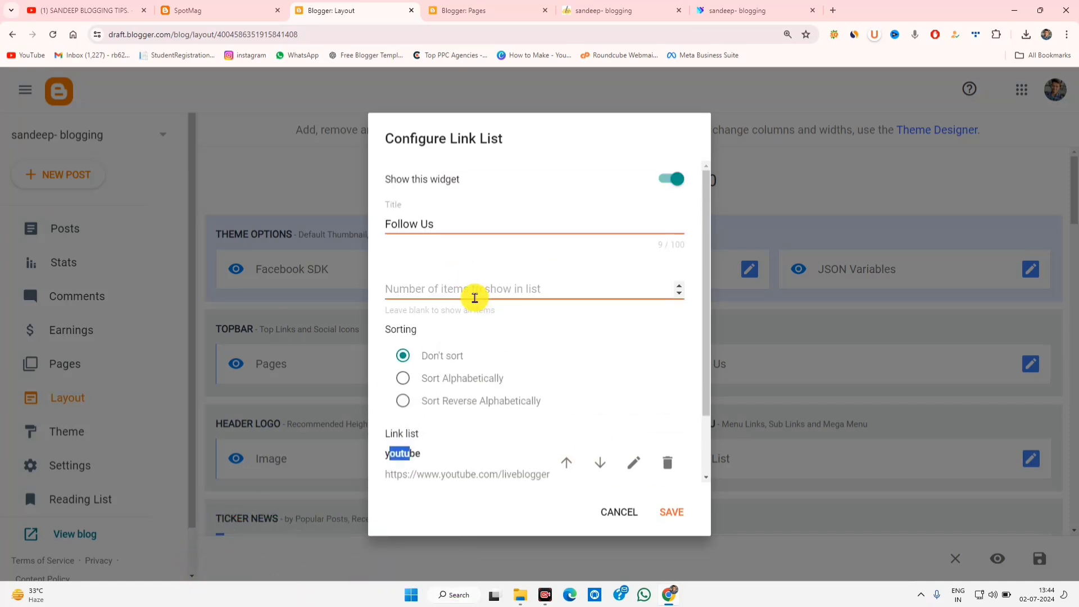
pyautogui.click(460, 290)
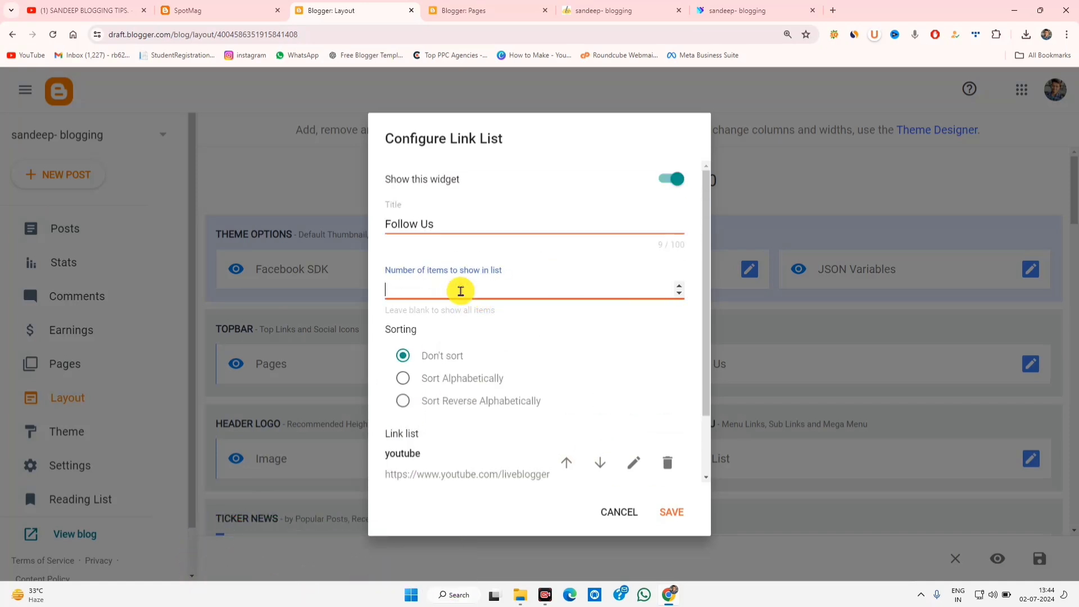
pyautogui.scroll(-2, 457, 377)
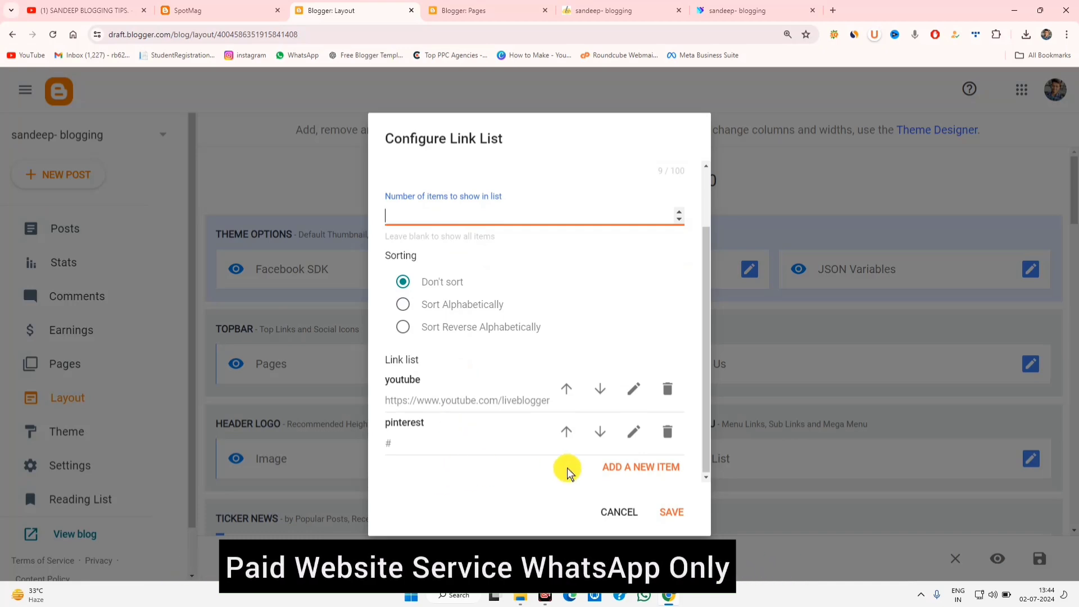
pyautogui.click(661, 471)
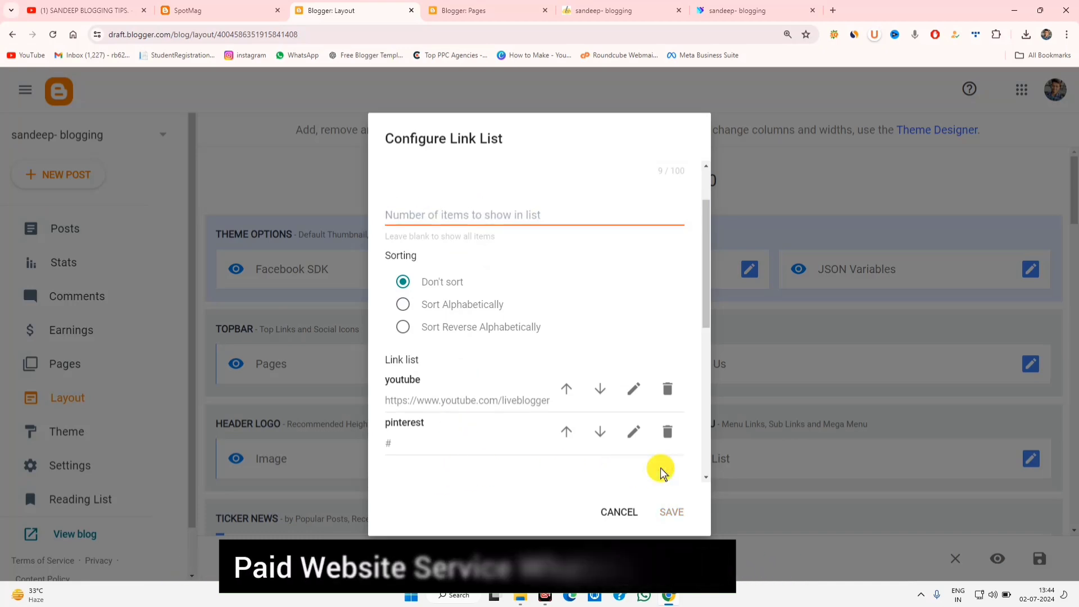
pyautogui.scroll(-4, 460, 313)
pyautogui.click(460, 295)
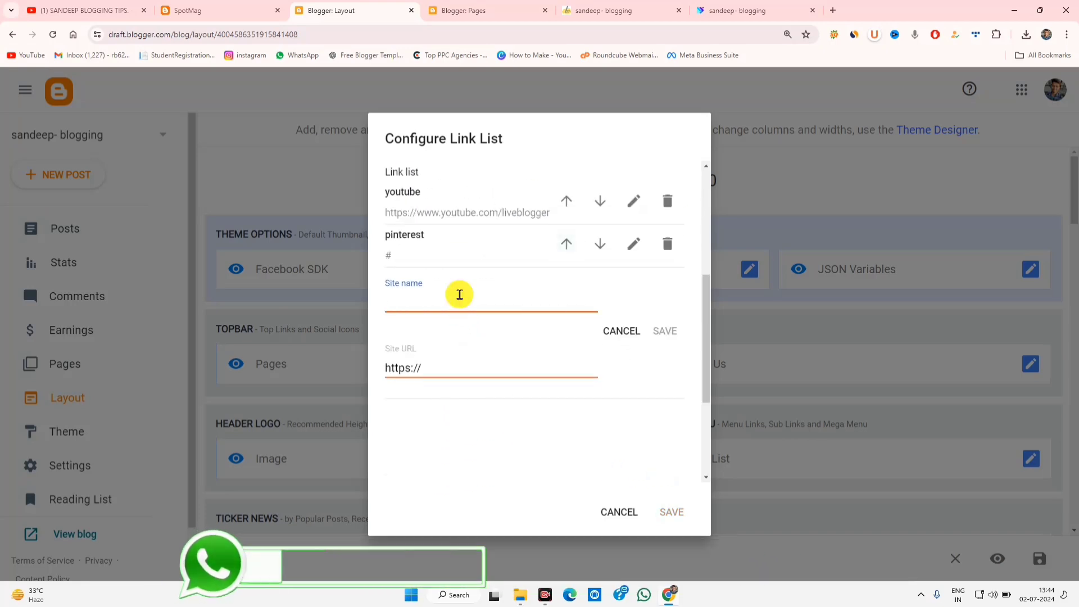
pyautogui.write('te')
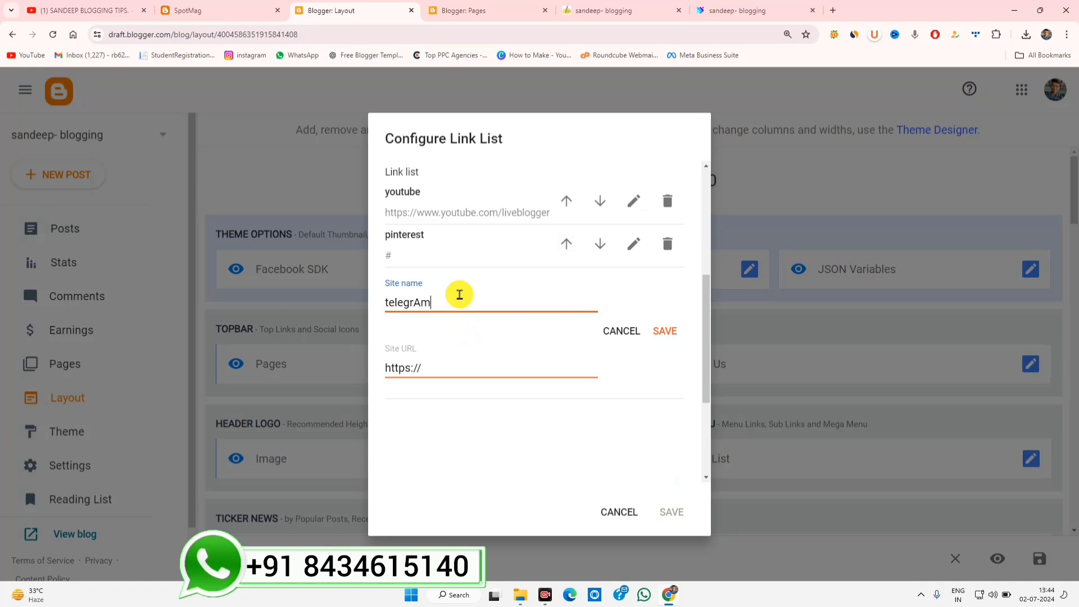
pyautogui.write('legrAm')
pyautogui.click(441, 362)
pyautogui.click(617, 330)
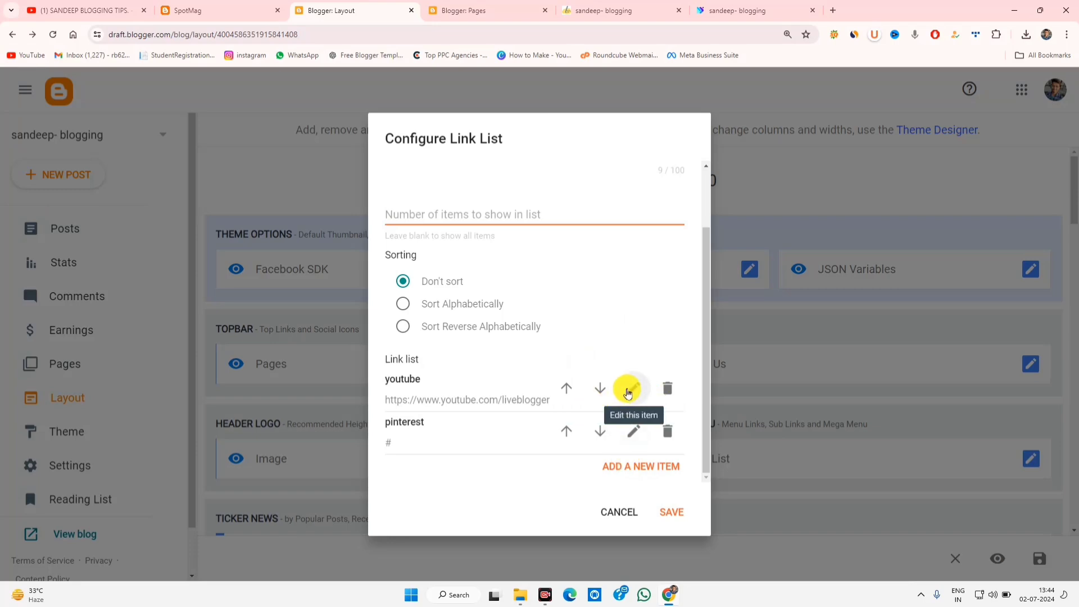
# Step: Open the youtube item of the Follow Us link list for editing and copy the YouTube channel page's address
pyautogui.click(634, 388)
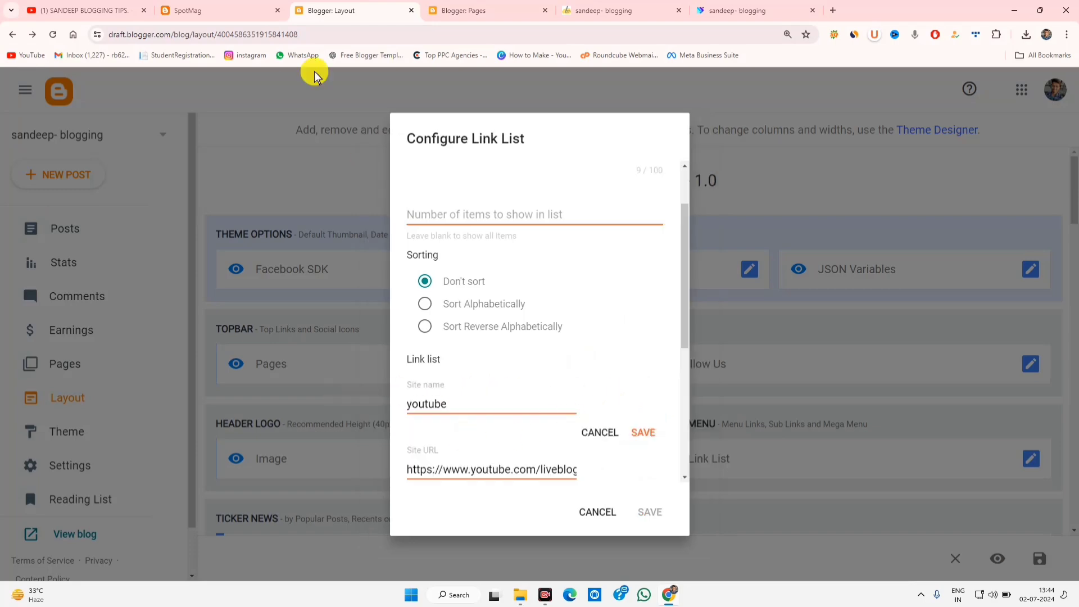
pyautogui.click(86, 9)
pyautogui.rightClick(249, 33)
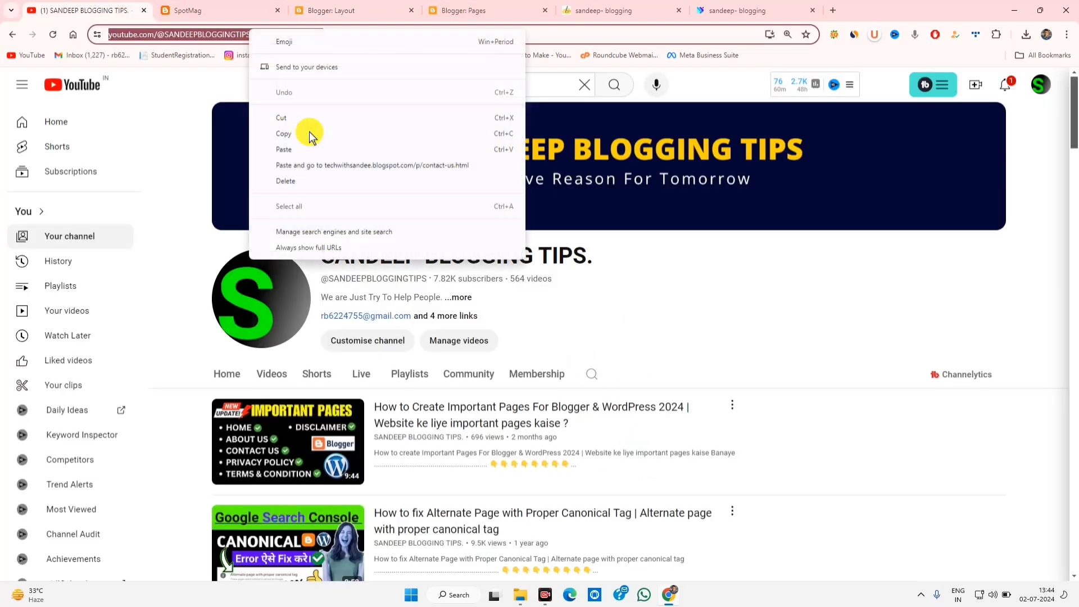
pyautogui.click(311, 133)
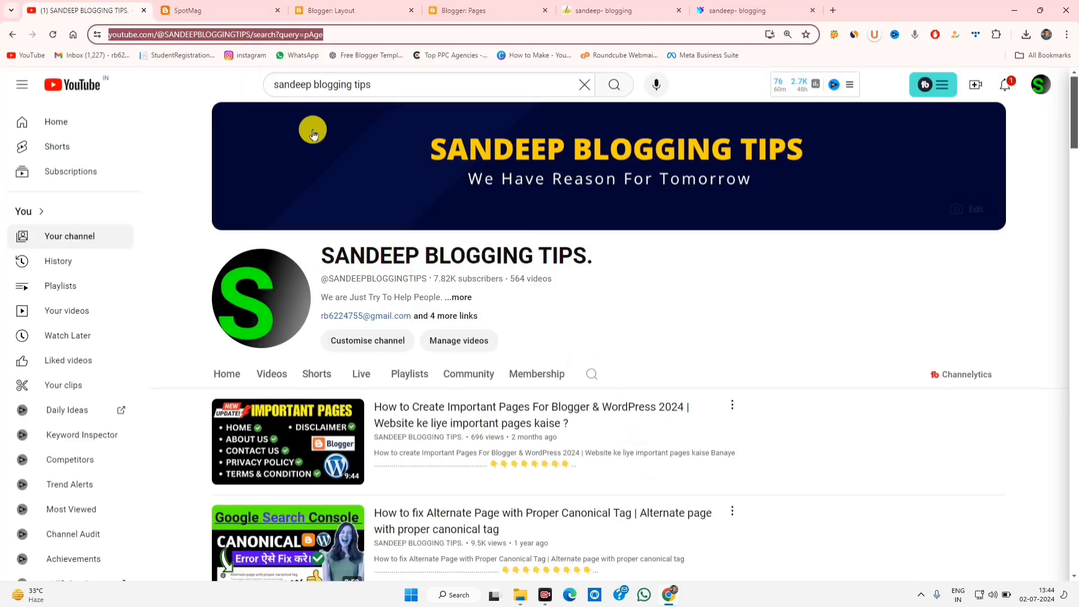
pyautogui.click(725, 9)
pyautogui.click(568, 9)
pyautogui.click(483, 10)
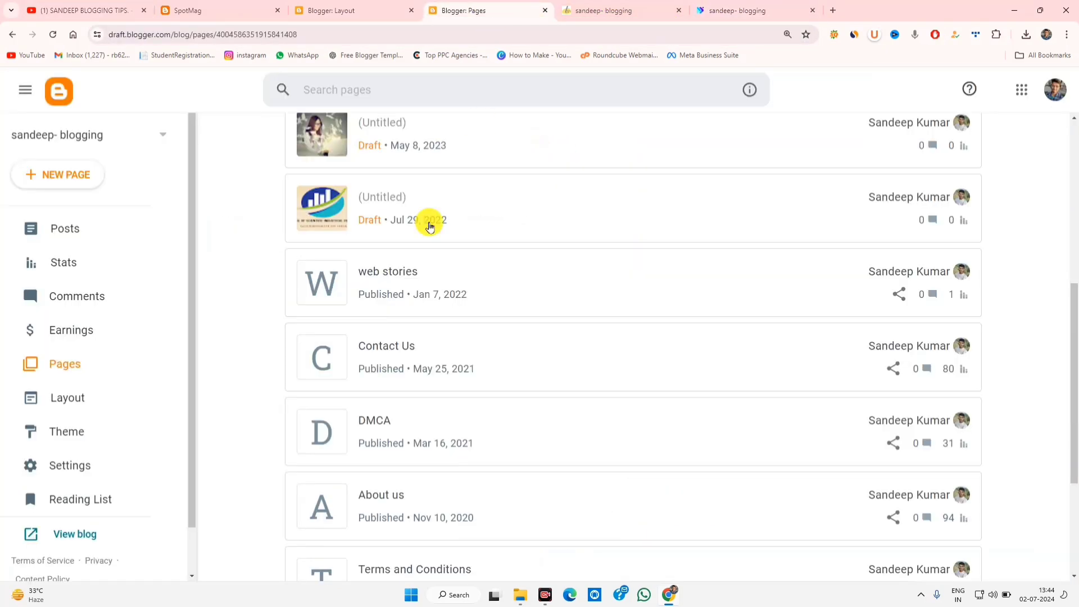
# Step: Replace the youtube item's site URL with the copied channel address and save the item
pyautogui.click(386, 9)
pyautogui.tripleClick(445, 468)
pyautogui.rightClick(445, 468)
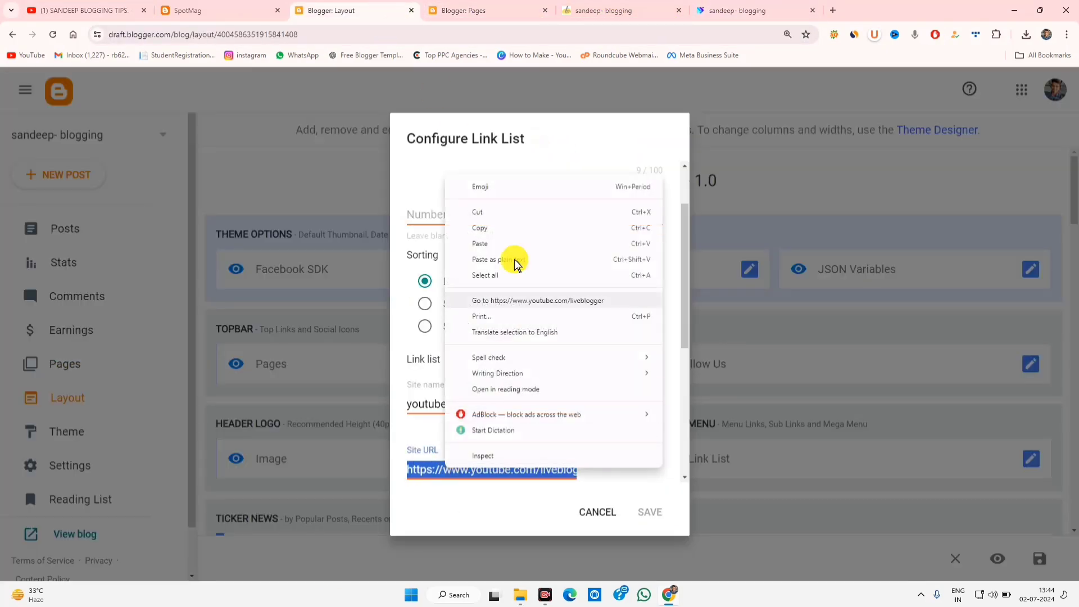
pyautogui.click(506, 230)
pyautogui.hotkey('ctrl', 'v')
pyautogui.click(643, 433)
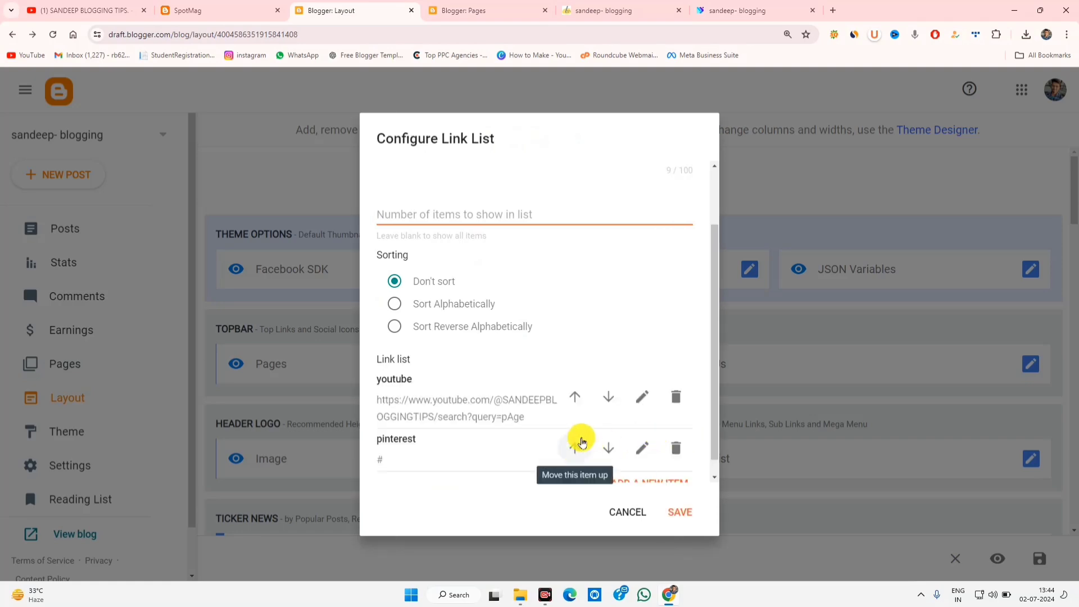
# Step: Open the pinterest item for editing, load pinterest.com/sandeepbloggingtip/ in a new browser tab and copy the profile's address
pyautogui.click(641, 437)
pyautogui.click(833, 10)
pyautogui.write('pin')
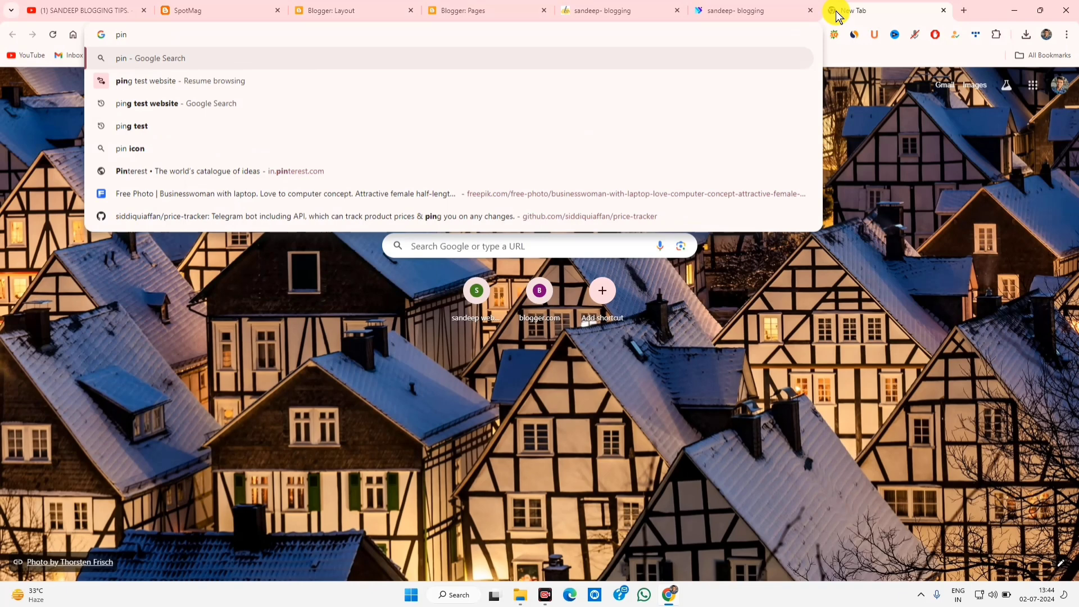
pyautogui.write('terest.com/sandeepbloggingtip/')
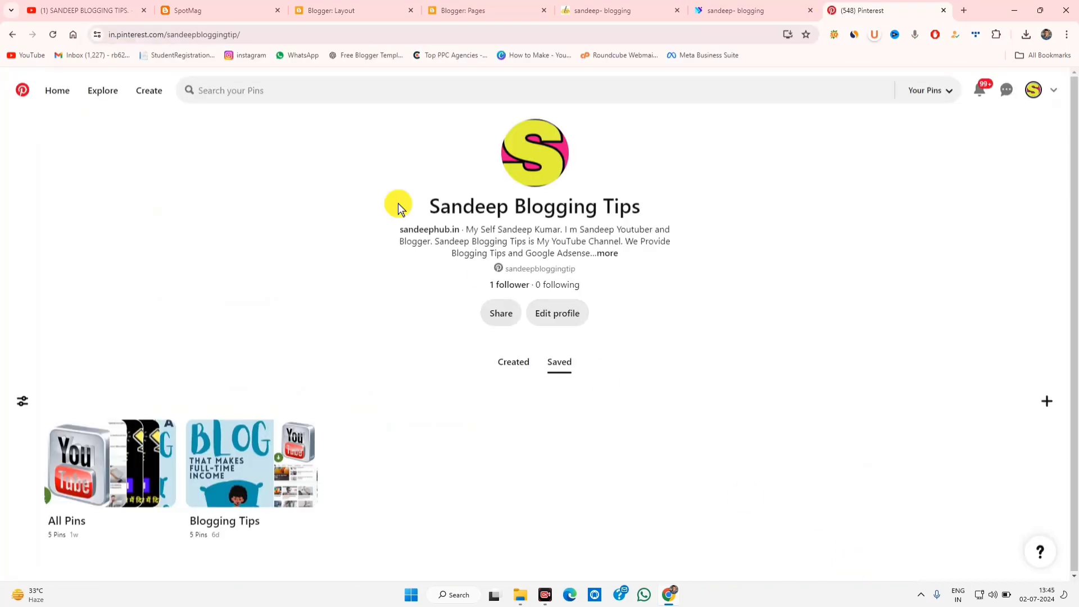
pyautogui.click(289, 35)
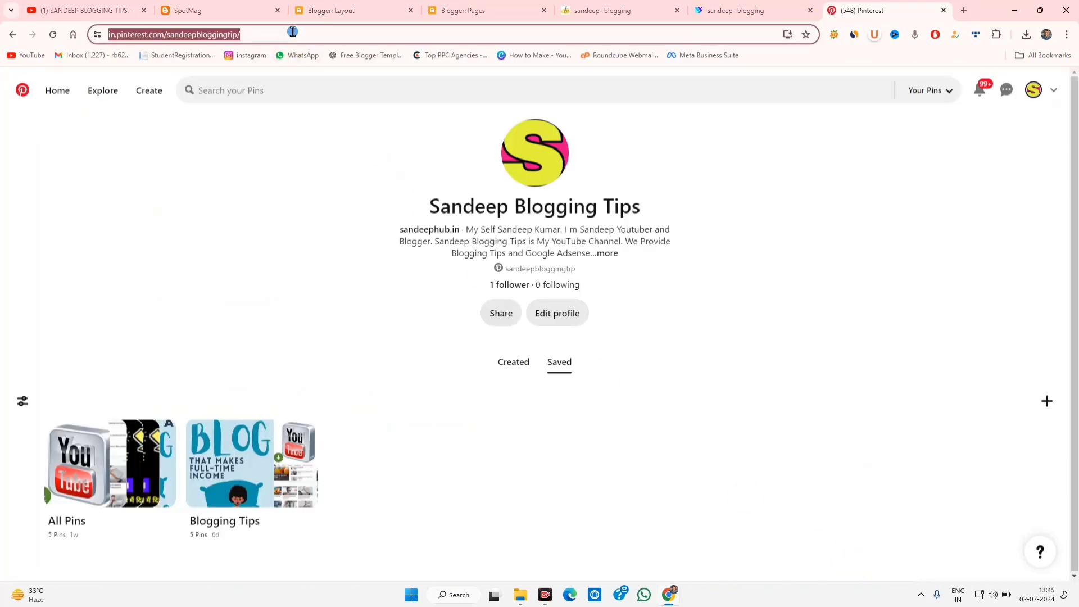
pyautogui.rightClick(293, 35)
pyautogui.click(325, 140)
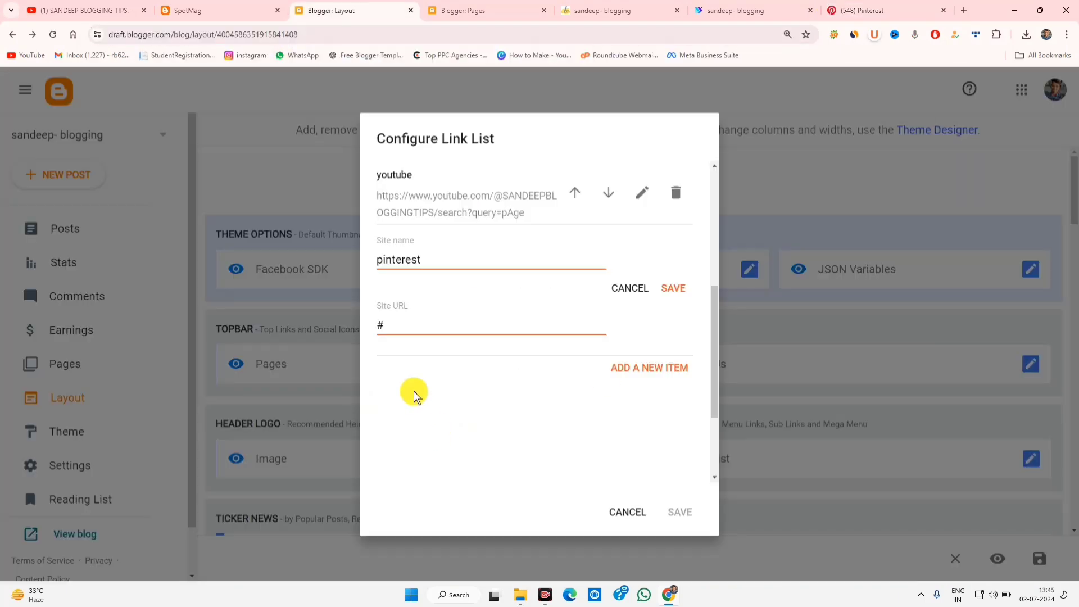
# Step: Replace the pinterest item's # URL with the copied profile address and save both the item and the Follow Us gadget
pyautogui.click(396, 320)
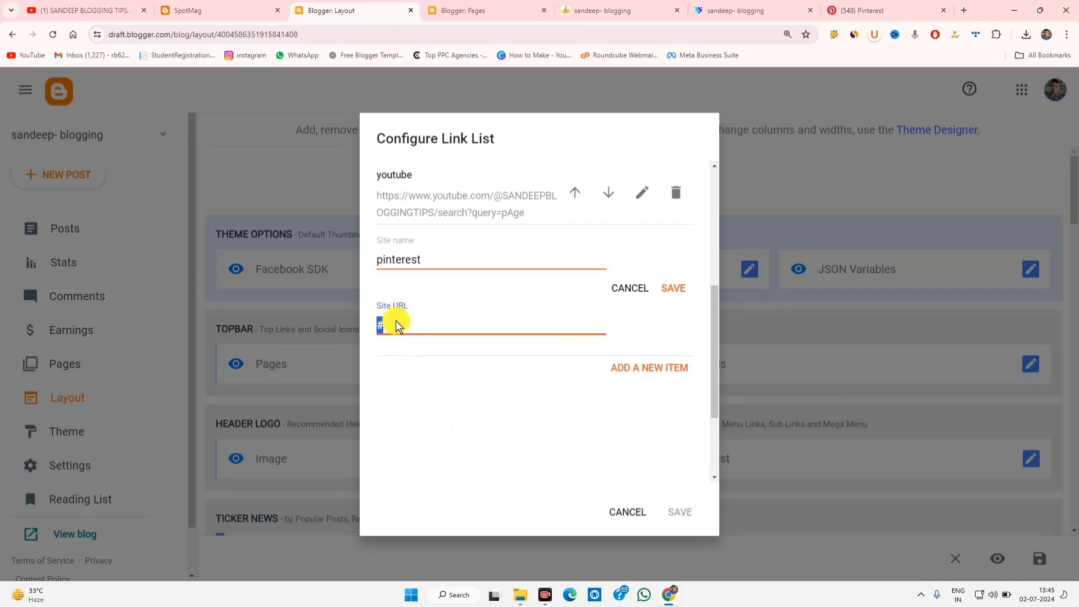
pyautogui.rightClick(396, 325)
pyautogui.click(443, 106)
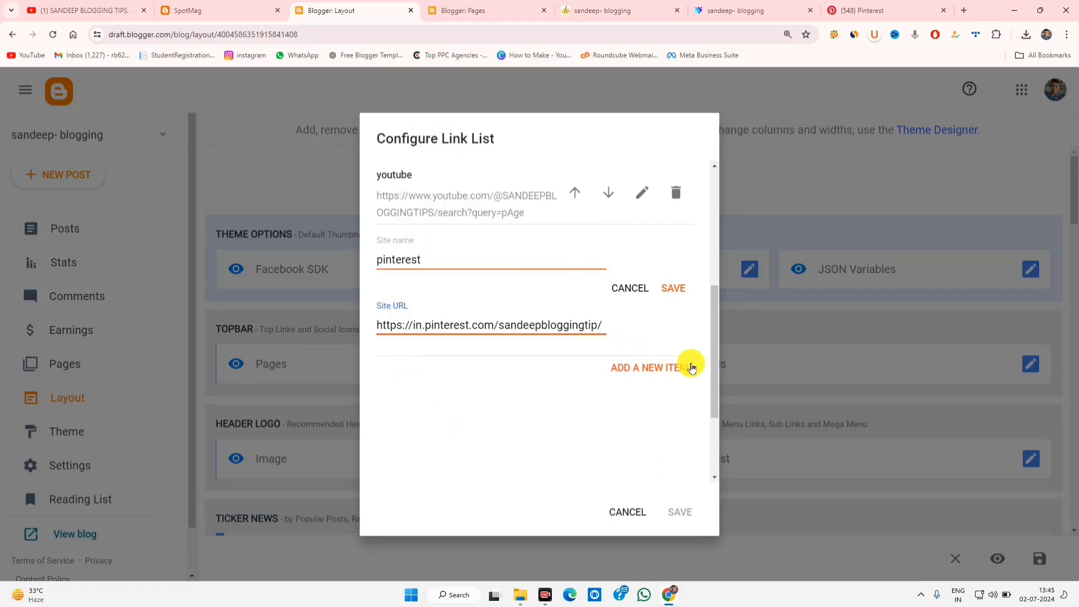
pyautogui.click(674, 288)
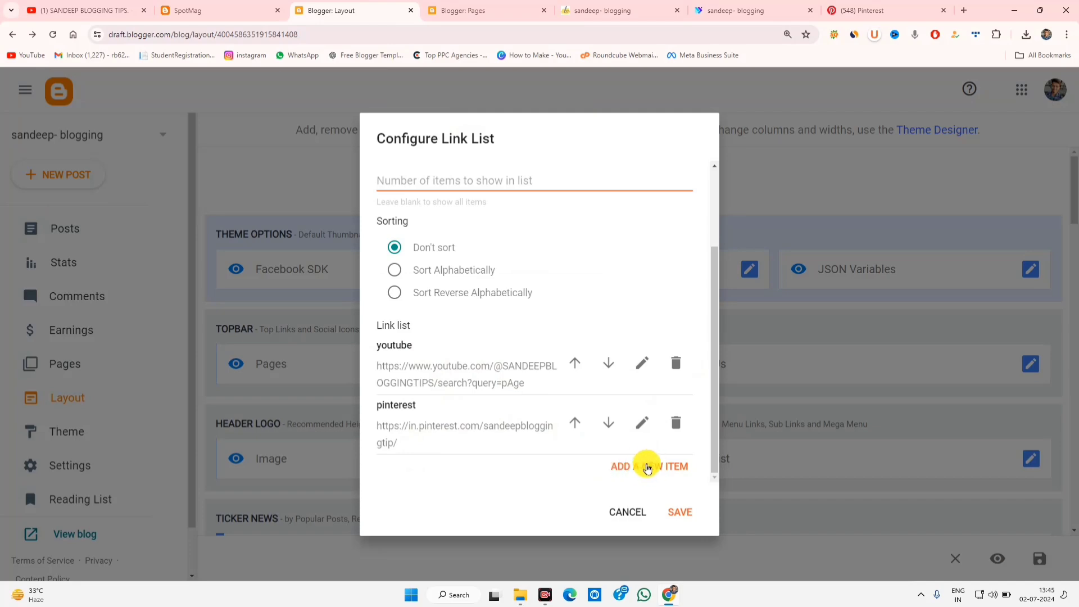
pyautogui.click(679, 511)
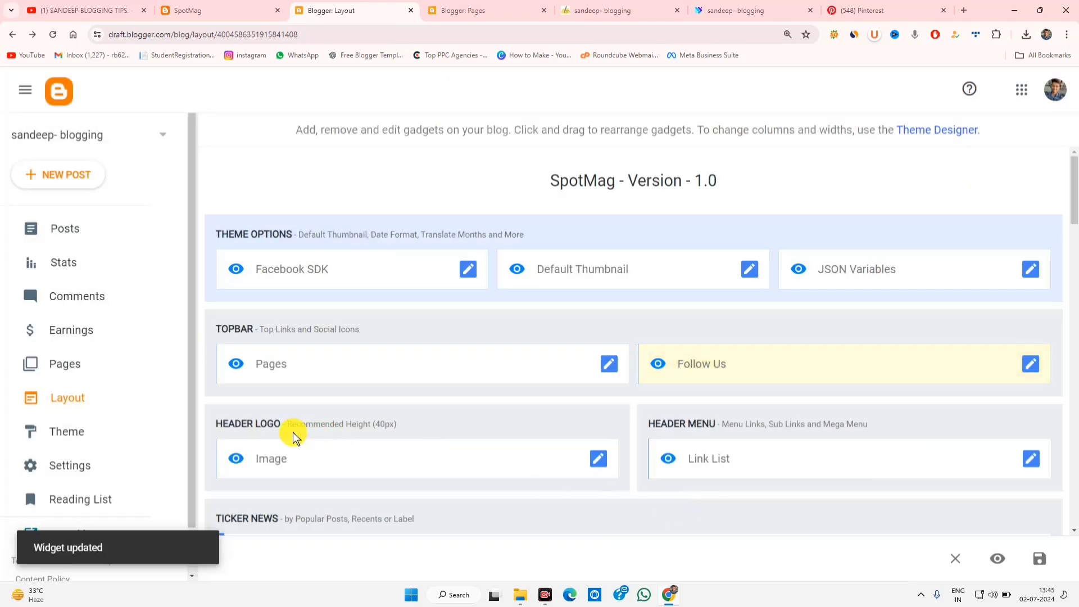
# Step: Check the top bar's social icons and the header logo area on the live blog's home page
pyautogui.click(513, 8)
pyautogui.click(566, 7)
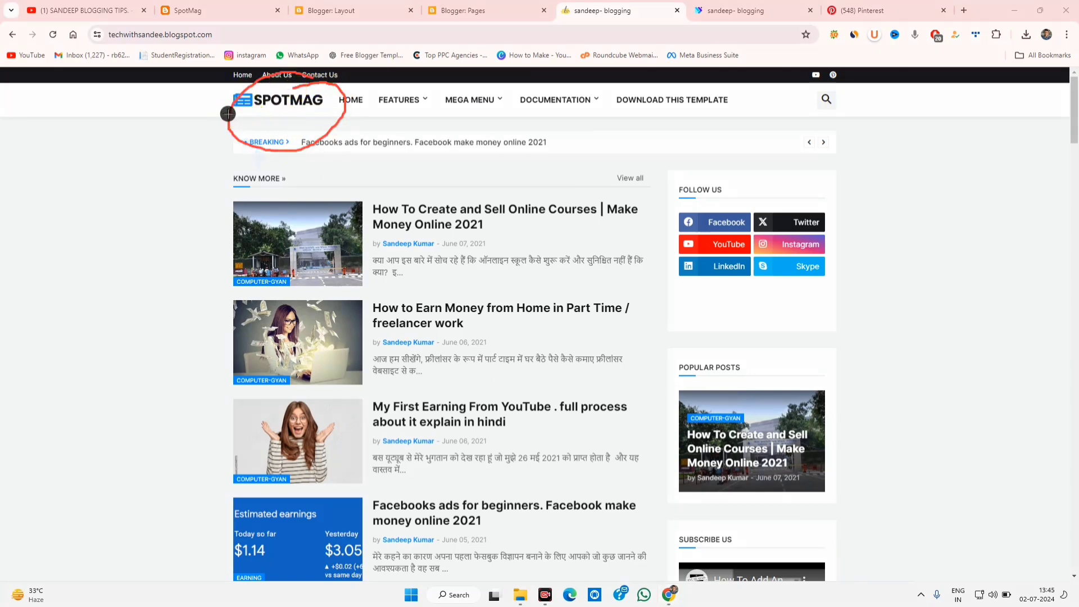
pyautogui.moveTo(228, 113)
pyautogui.mouseDown()
pyautogui.moveTo(359, 113)
pyautogui.moveTo(281, 67)
pyautogui.moveTo(323, 90)
pyautogui.moveTo(373, 205)
pyautogui.moveTo(385, 73)
pyautogui.mouseUp()
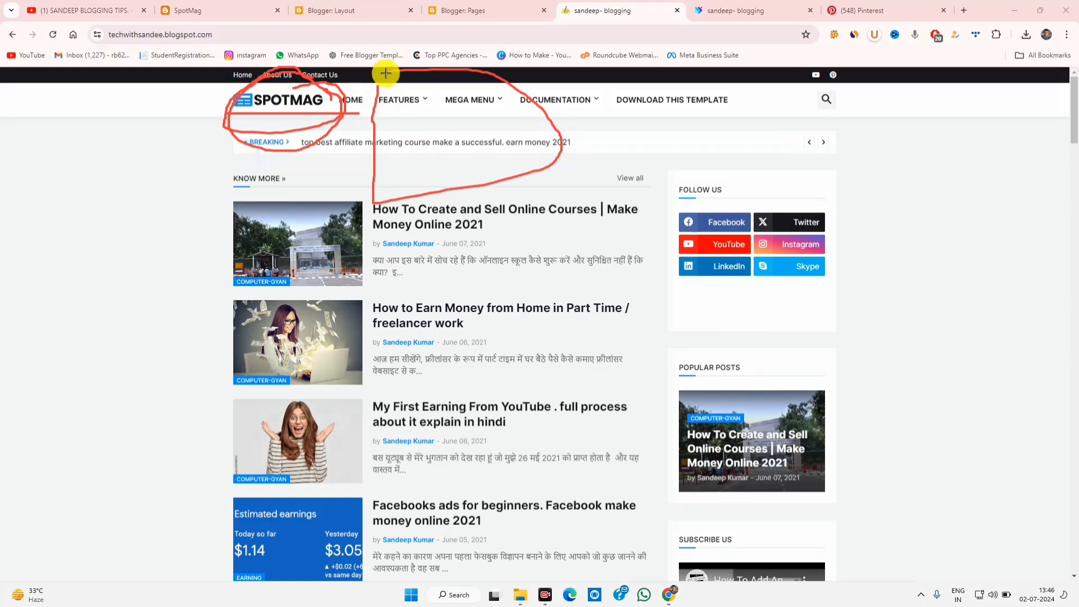
pyautogui.click(831, 568)
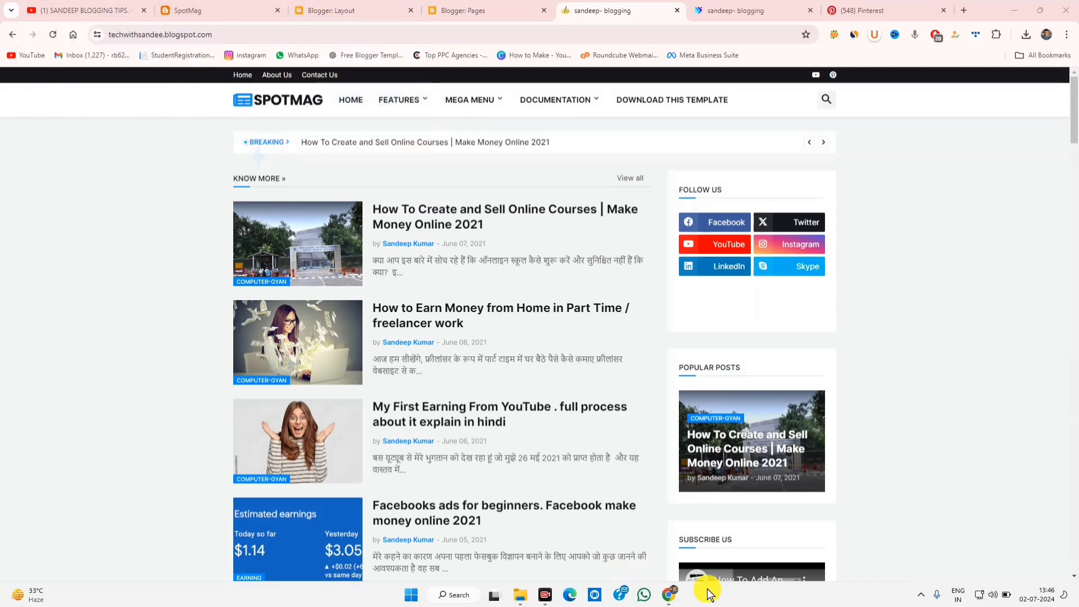
# Step: Switch to File Explorer and examine the pixel width and height of the Logo file in the SpotMag-Free-Version-1.0 folder
pyautogui.click(522, 591)
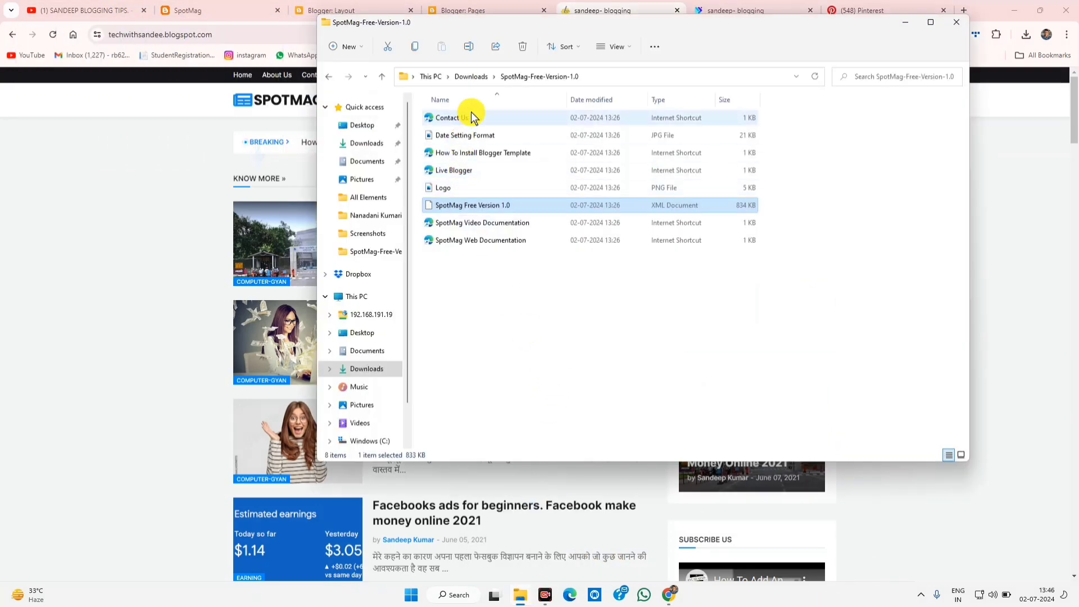
pyautogui.click(456, 194)
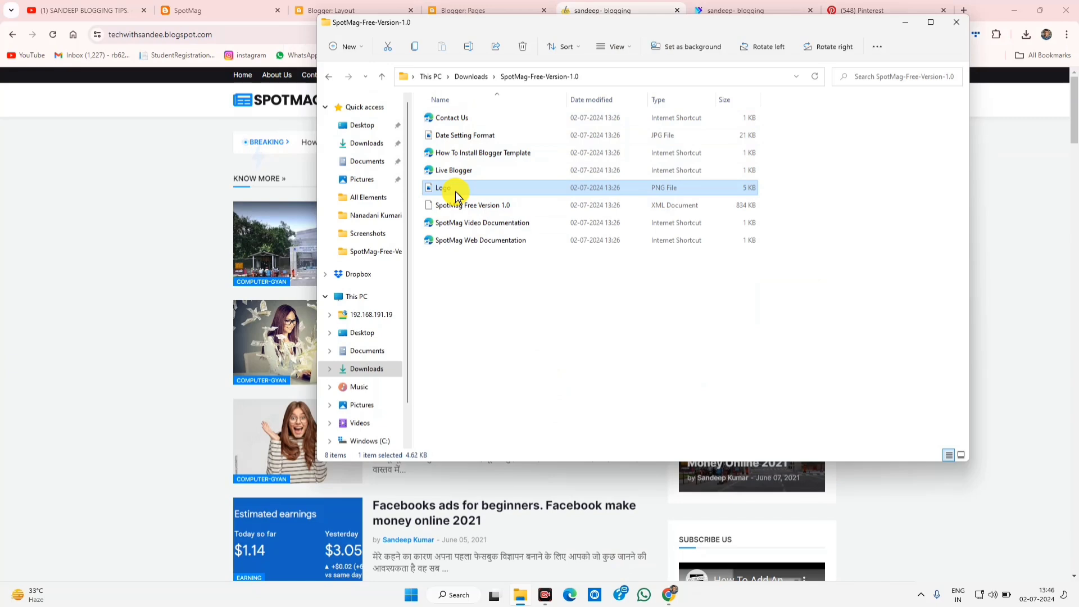
pyautogui.rightClick(456, 193)
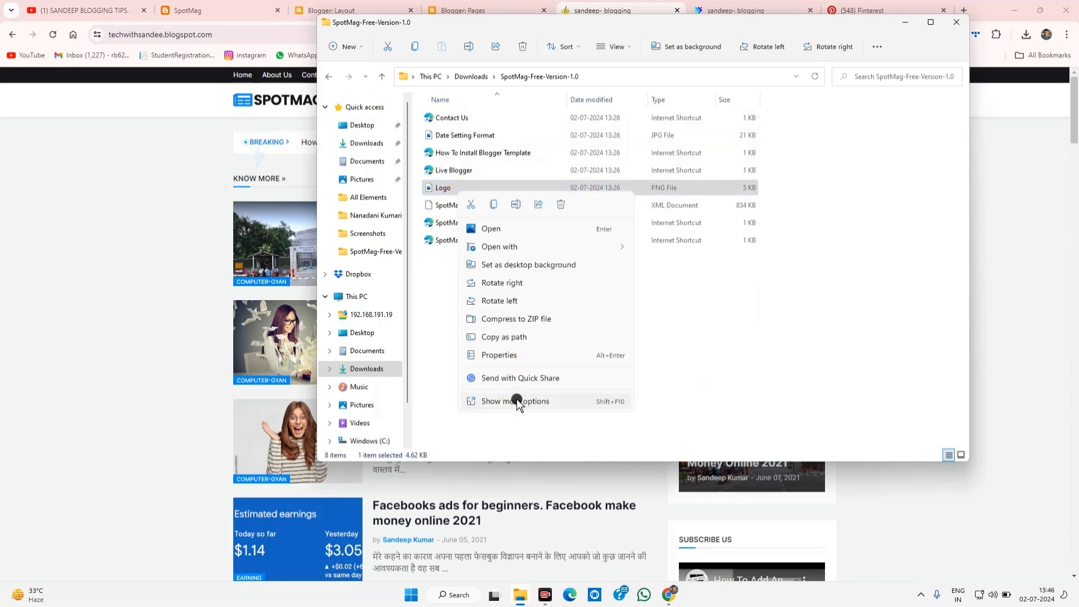
pyautogui.click(516, 402)
pyautogui.click(549, 389)
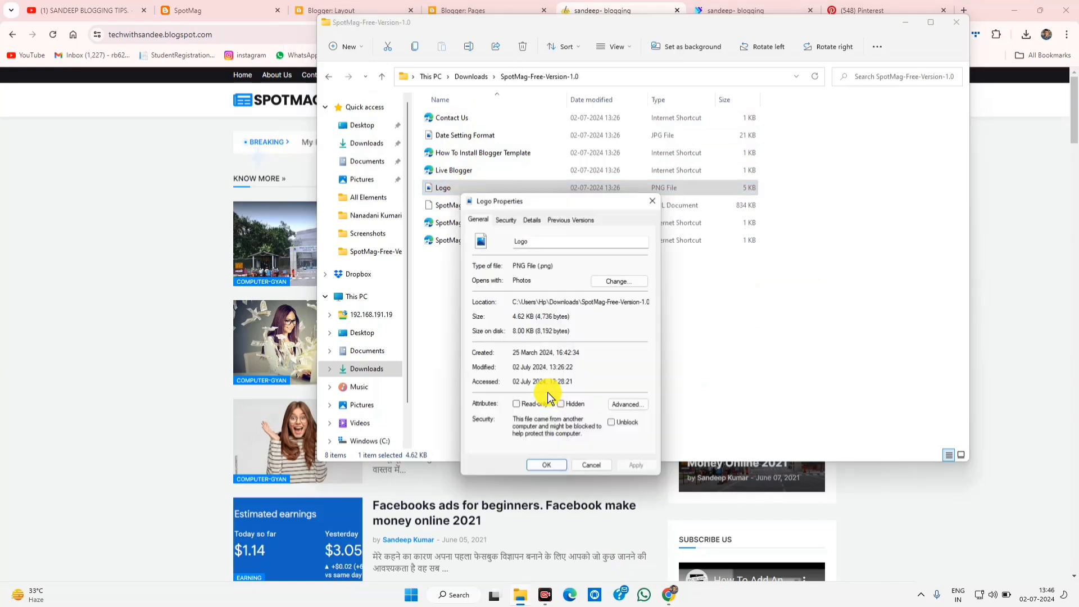
pyautogui.click(532, 219)
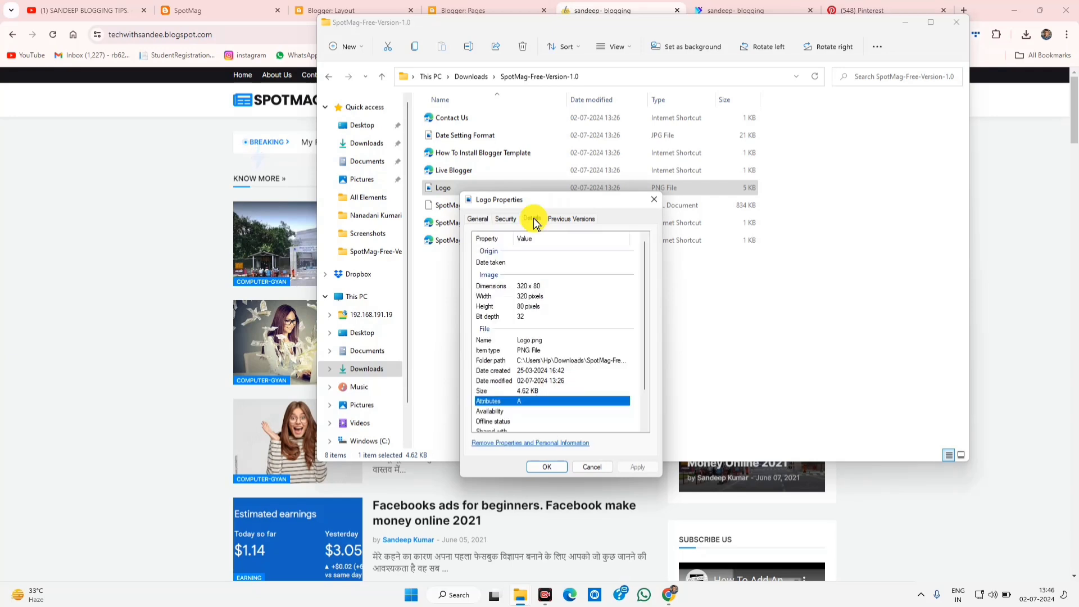
pyautogui.click(519, 309)
pyautogui.click(526, 298)
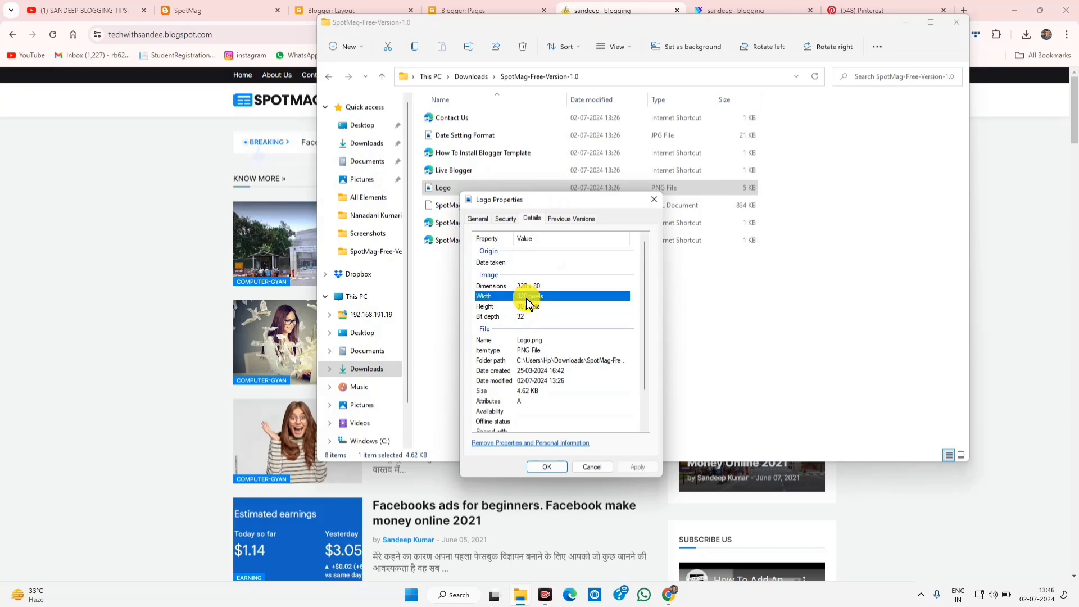
# Step: Return to the browser and load canva.com in the tab holding the Pinterest profile
pyautogui.click(670, 597)
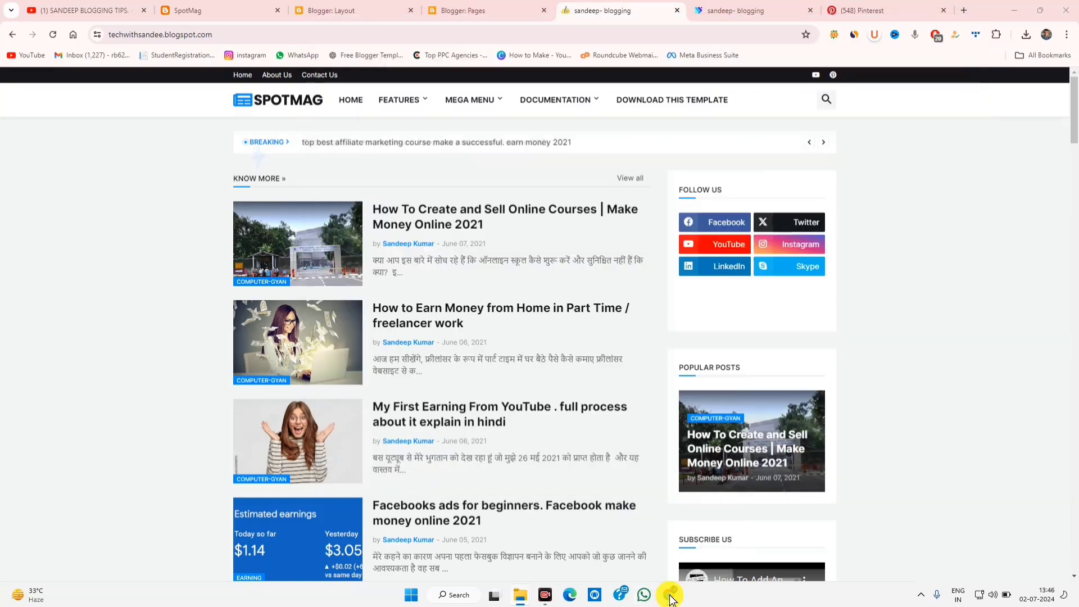
pyautogui.click(859, 10)
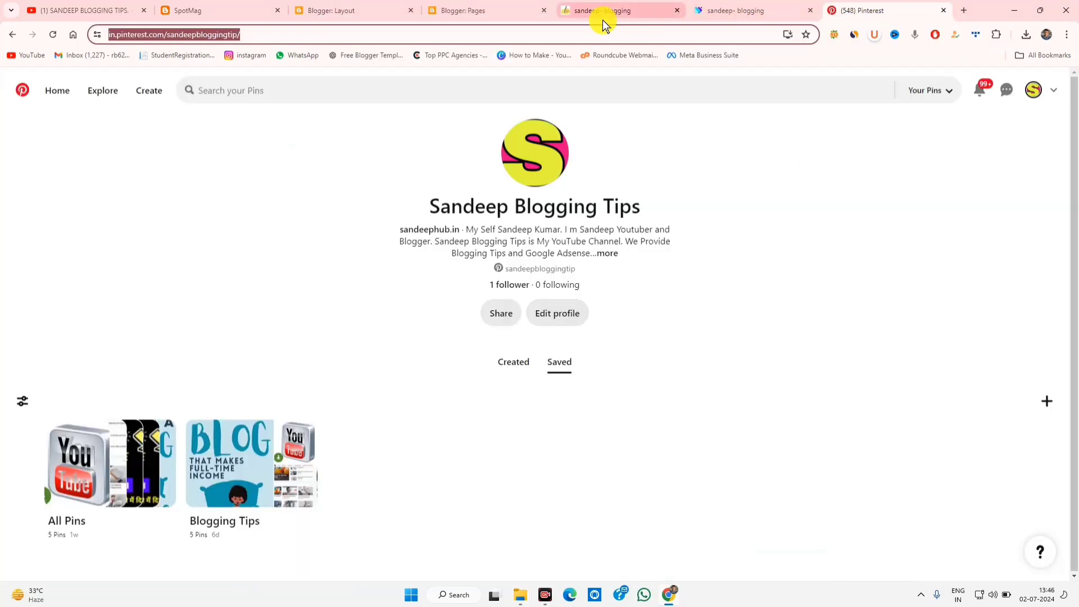
pyautogui.write('canva.com')
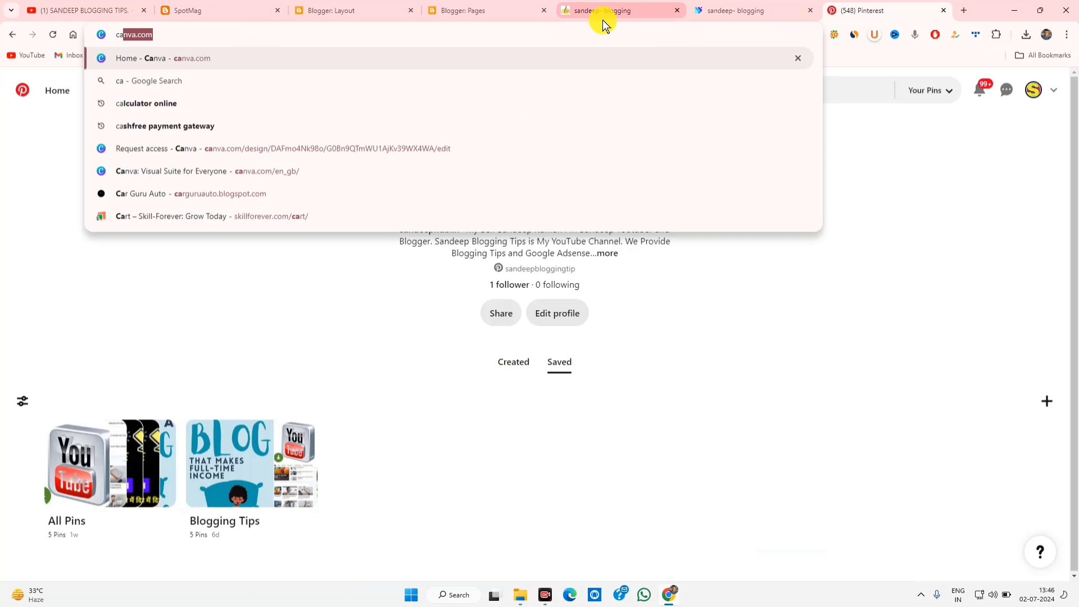
pyautogui.press('Return')
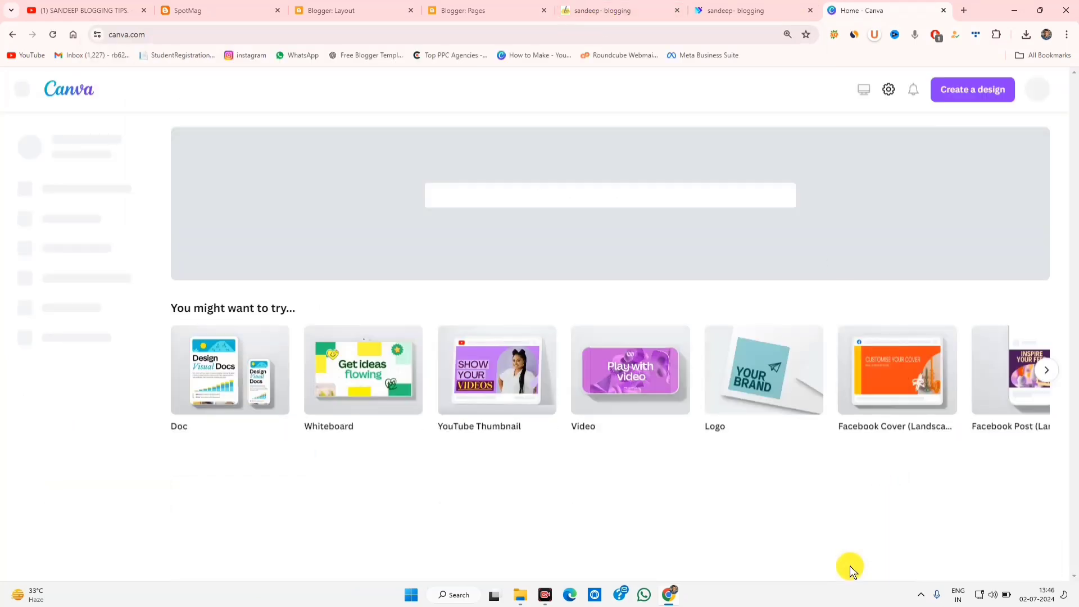
# Step: Create a new Canva design with a custom size of 380 × 80 px
pyautogui.click(959, 88)
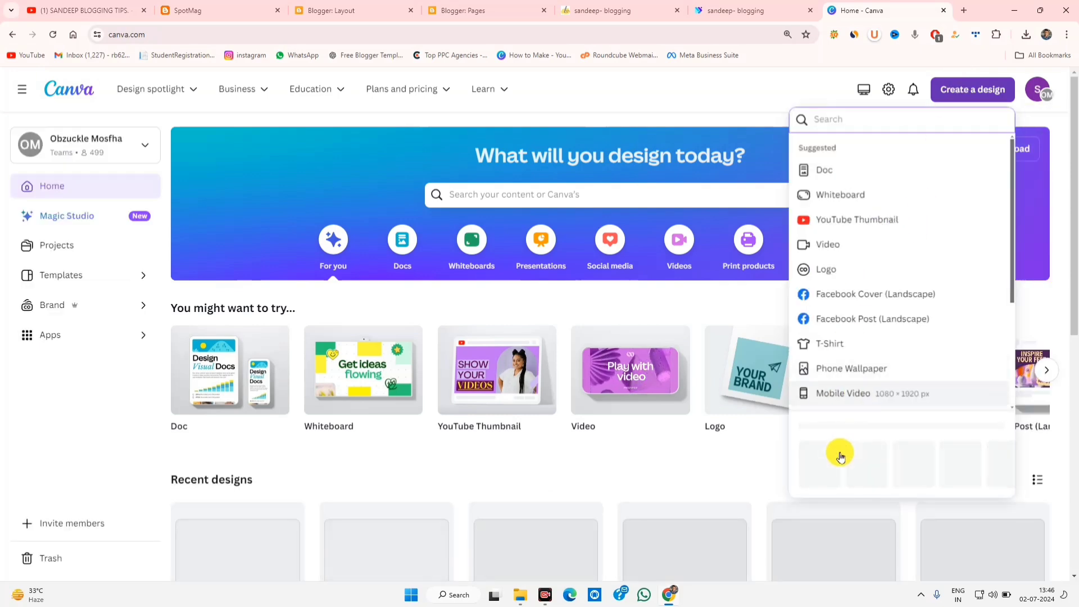
pyautogui.click(830, 467)
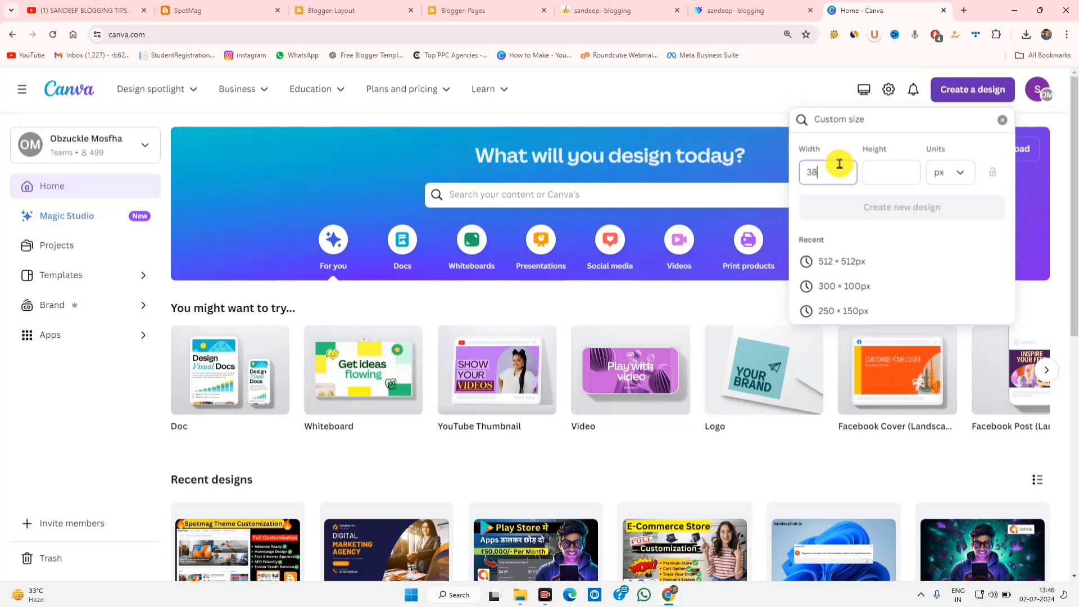
pyautogui.click(906, 166)
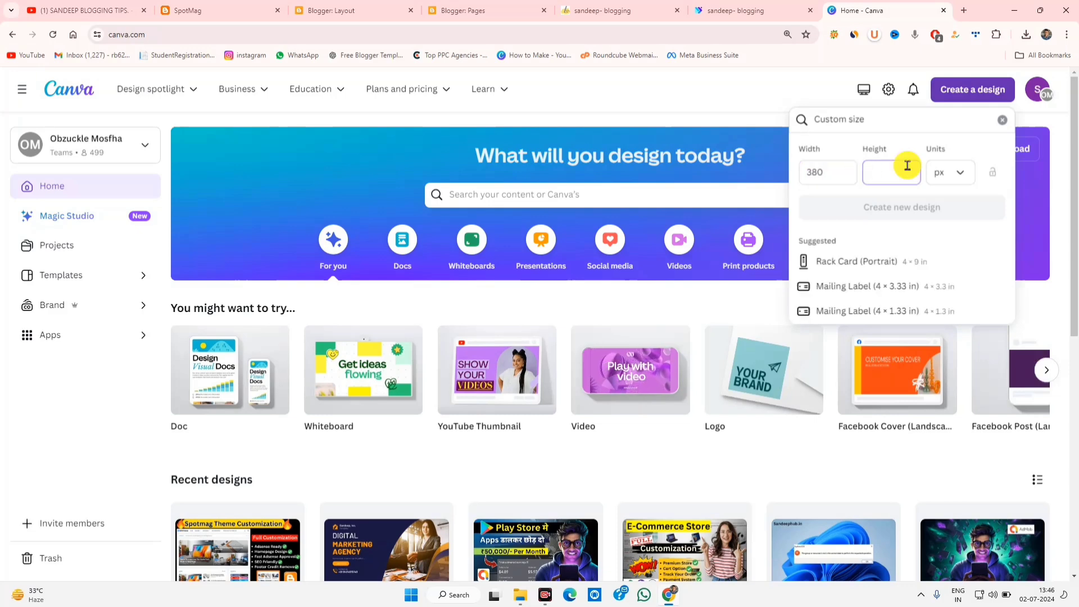
pyautogui.write('80')
pyautogui.click(891, 202)
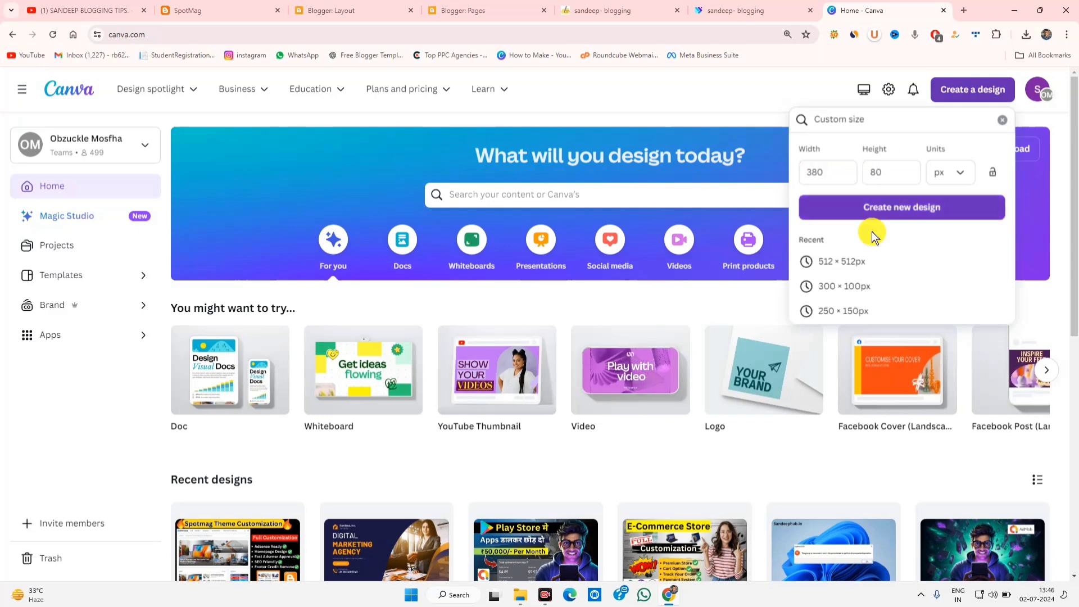
# Step: Recheck the Logo file's dimensions, create a new design with the custom width corrected to 320 px, and close the 380 px design
pyautogui.moveTo(530, 600)
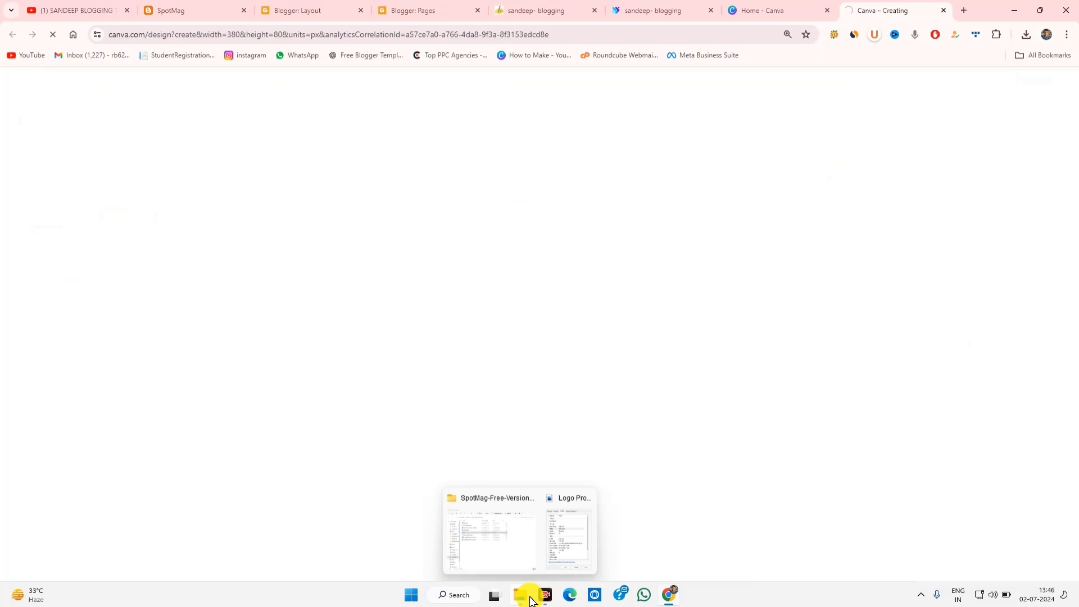
pyautogui.click(565, 556)
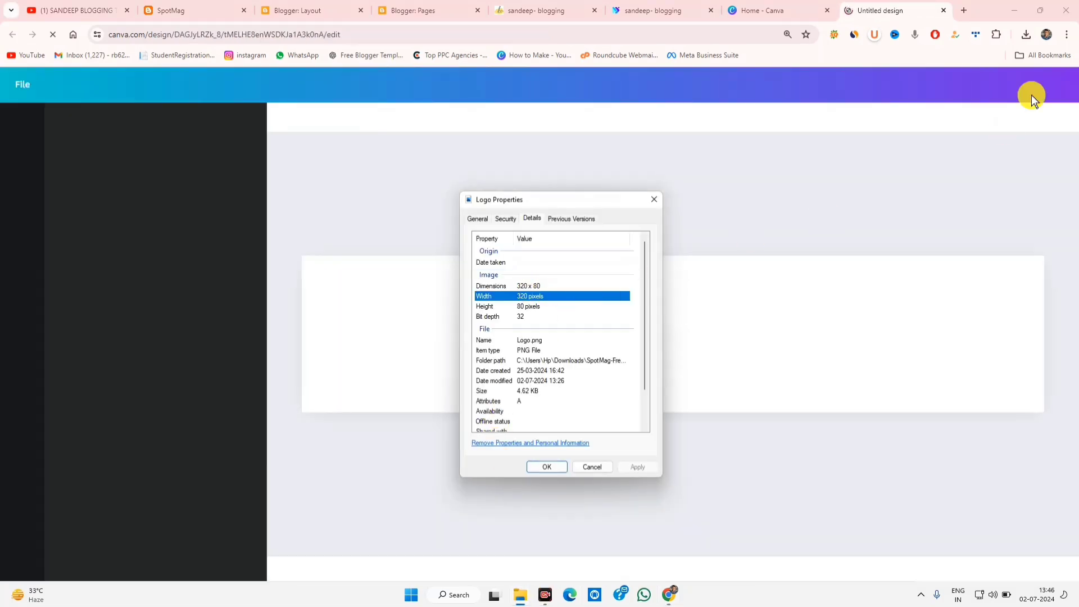
pyautogui.click(806, 9)
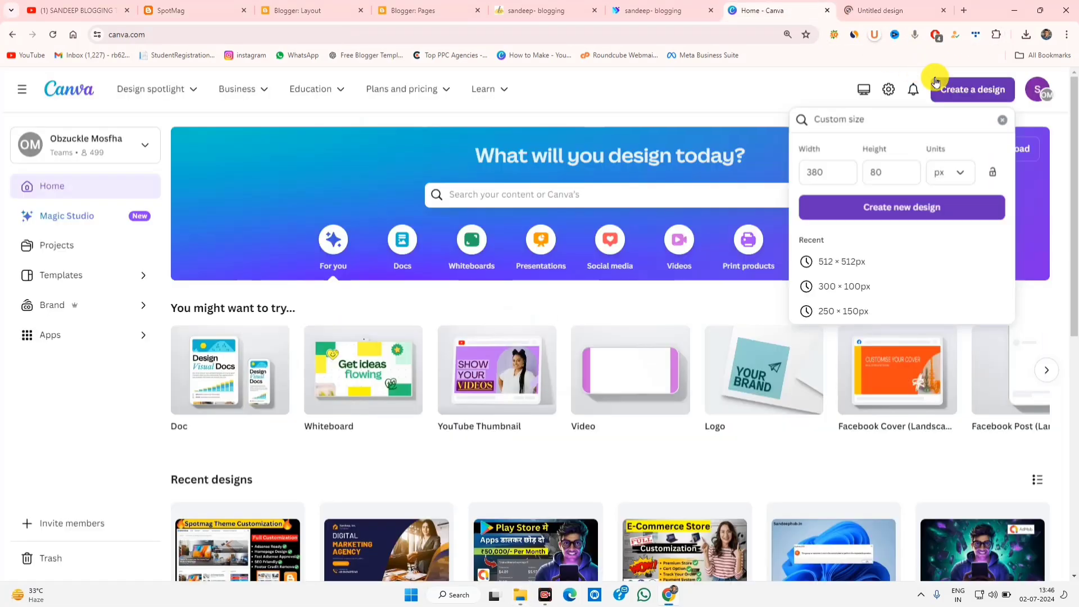
pyautogui.click(816, 170)
pyautogui.press('BackSpace')
pyautogui.write('2')
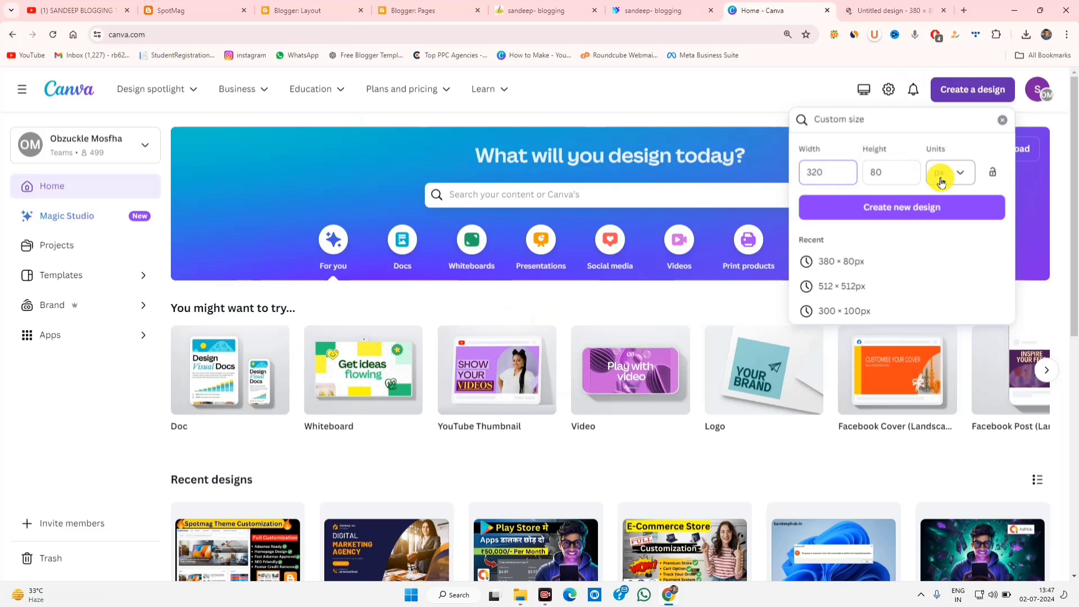
pyautogui.click(892, 209)
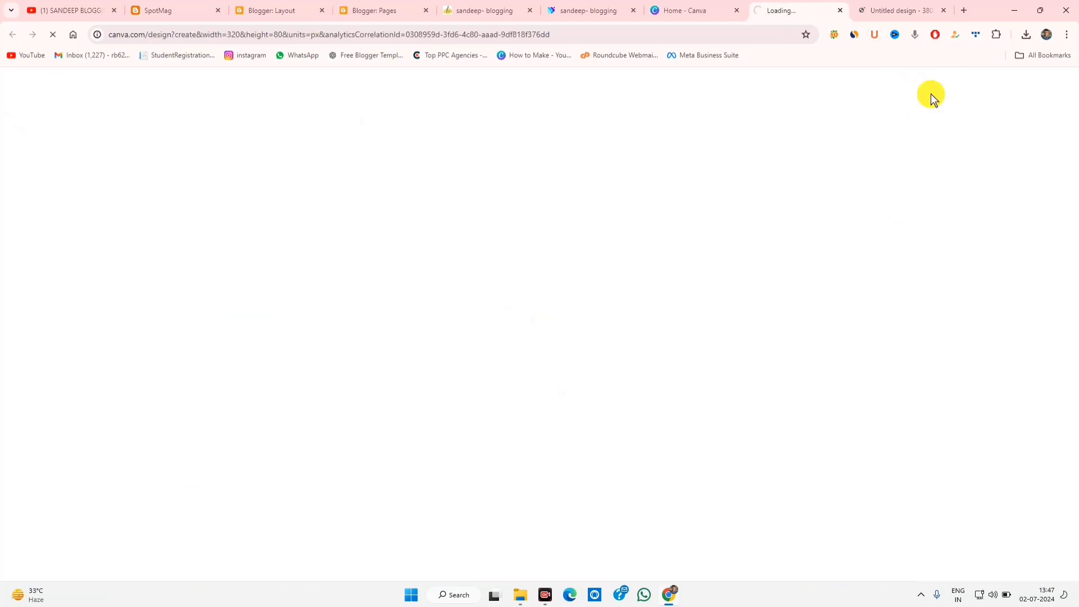
pyautogui.click(943, 10)
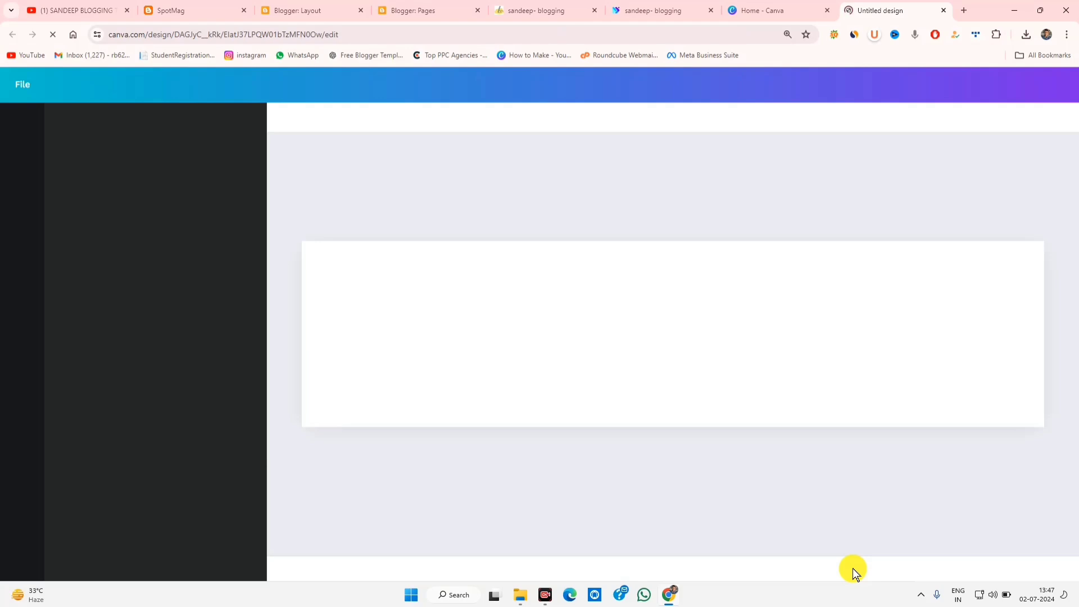
# Step: Check the header logo on the live blog's home page, return to the blank 320 × 80 px design and close the Canva home page
pyautogui.click(423, 9)
pyautogui.click(535, 9)
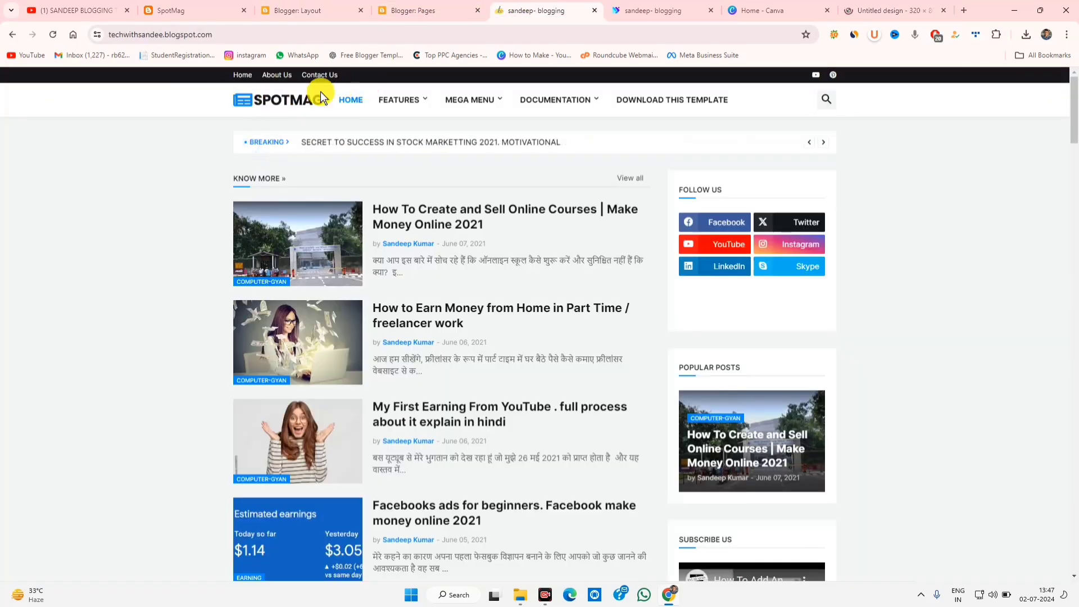
pyautogui.click(870, 9)
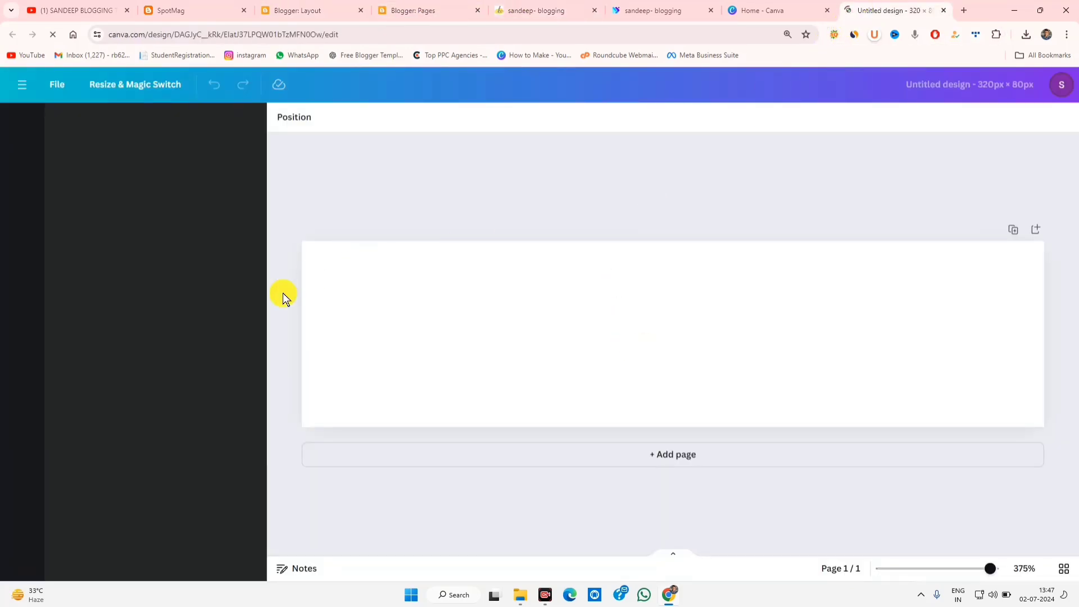
pyautogui.click(448, 9)
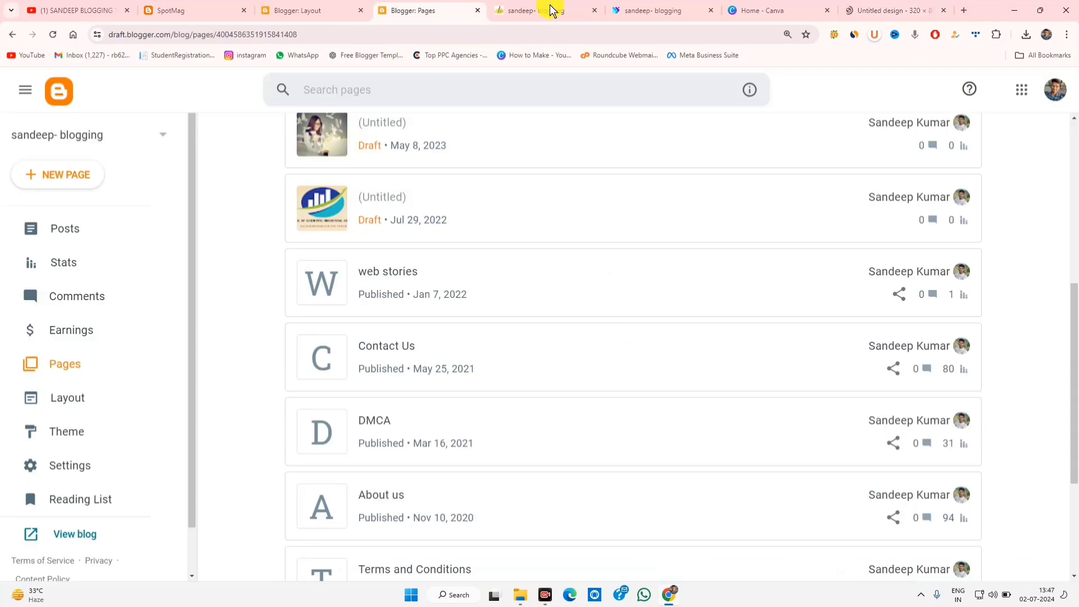
pyautogui.click(551, 10)
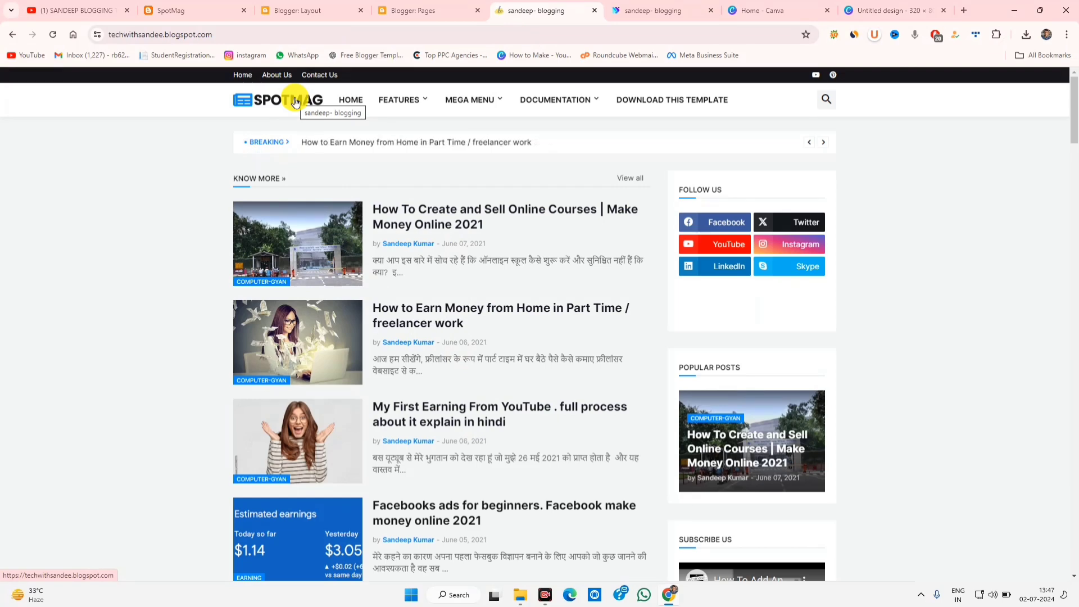
pyautogui.click(882, 10)
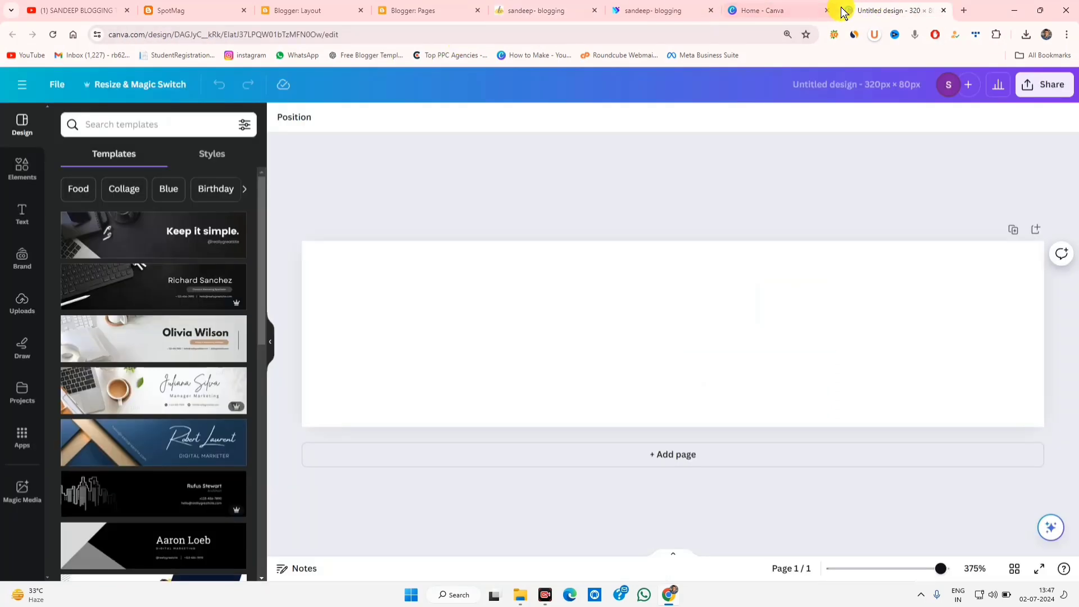
pyautogui.click(824, 11)
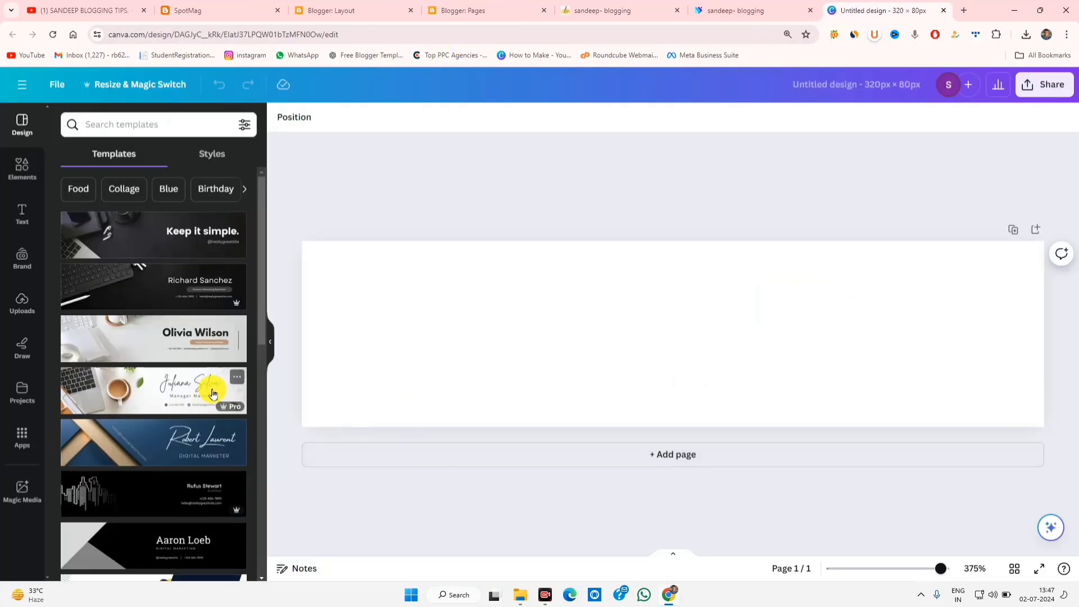
# Step: Browse Canva's text styles and font combinations for the logo lettering
pyautogui.click(18, 212)
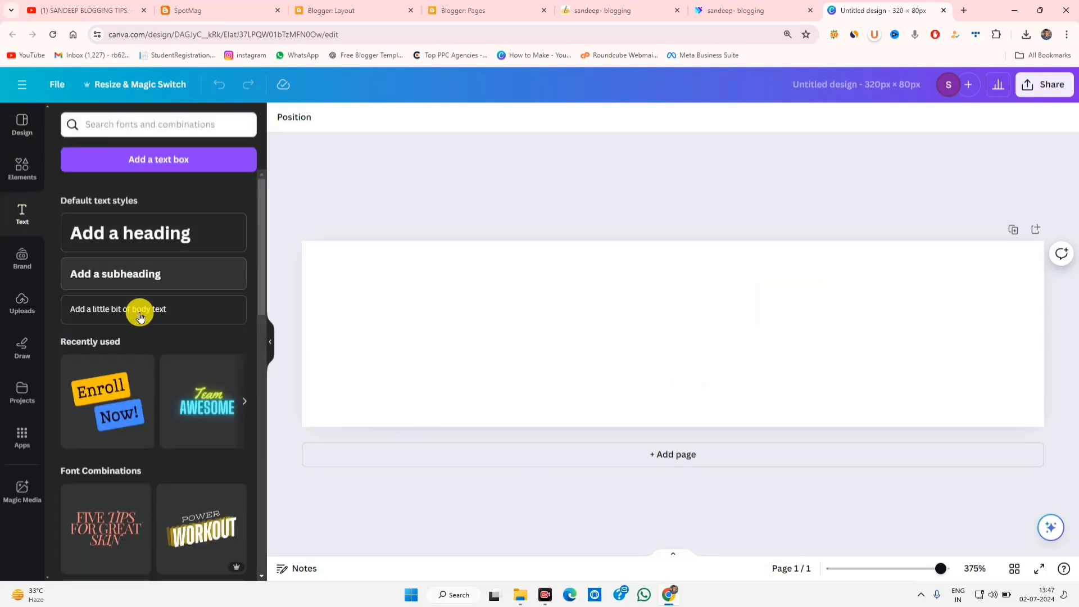
pyautogui.scroll(-3, 187, 413)
pyautogui.scroll(-3, 195, 416)
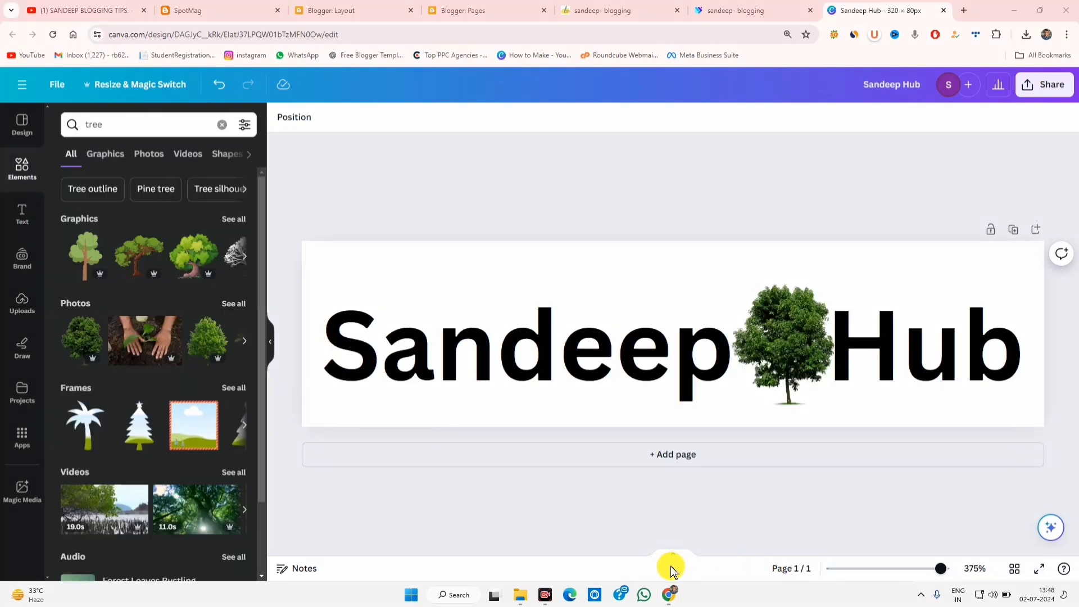
pyautogui.moveTo(874, 250)
pyautogui.mouseDown()
pyautogui.moveTo(664, 361)
pyautogui.moveTo(753, 293)
pyautogui.mouseUp()
pyautogui.moveTo(688, 287)
pyautogui.mouseDown()
pyautogui.moveTo(722, 330)
pyautogui.moveTo(606, 307)
pyautogui.mouseUp()
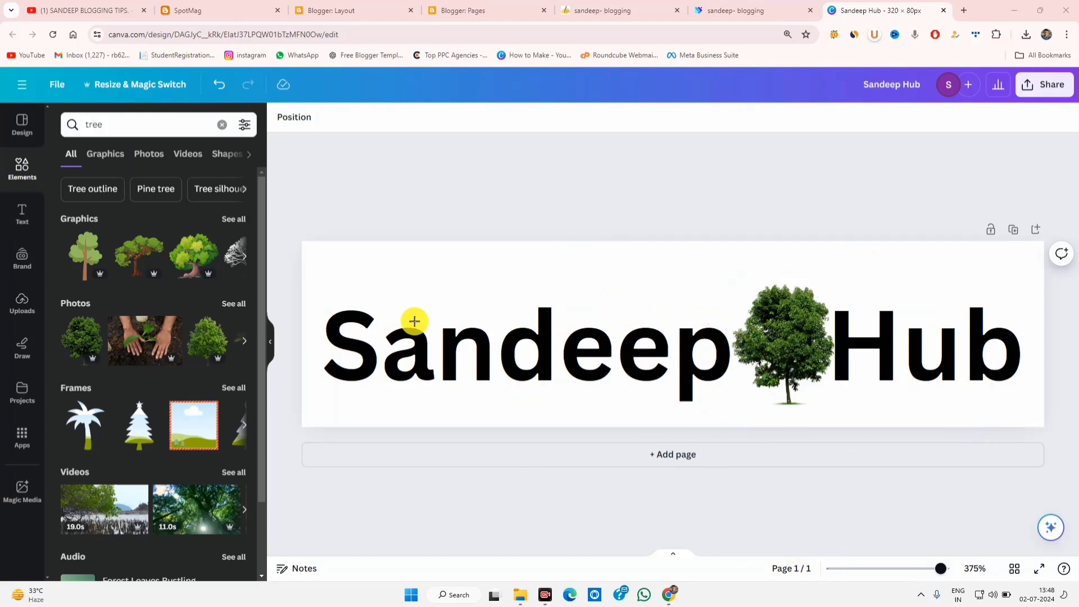
pyautogui.moveTo(328, 278)
pyautogui.mouseDown()
pyautogui.moveTo(1023, 309)
pyautogui.moveTo(489, 433)
pyautogui.moveTo(787, 352)
pyautogui.moveTo(905, 339)
pyautogui.moveTo(725, 305)
pyautogui.mouseUp()
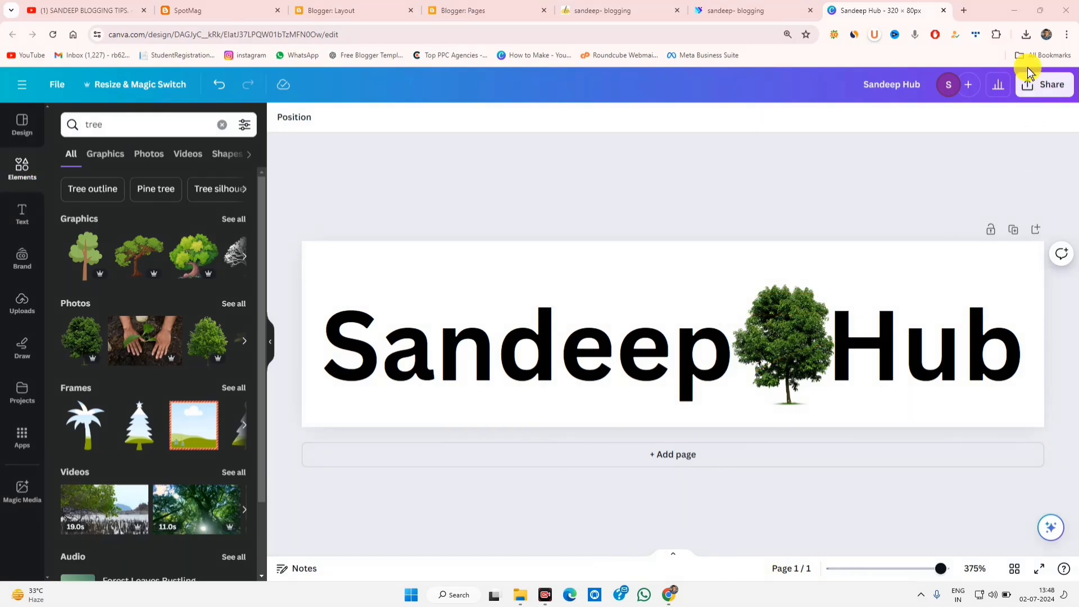
# Step: Download the finished Sandeep Hub logo as a PNG at 320 × 80 px
pyautogui.click(1040, 79)
pyautogui.click(913, 400)
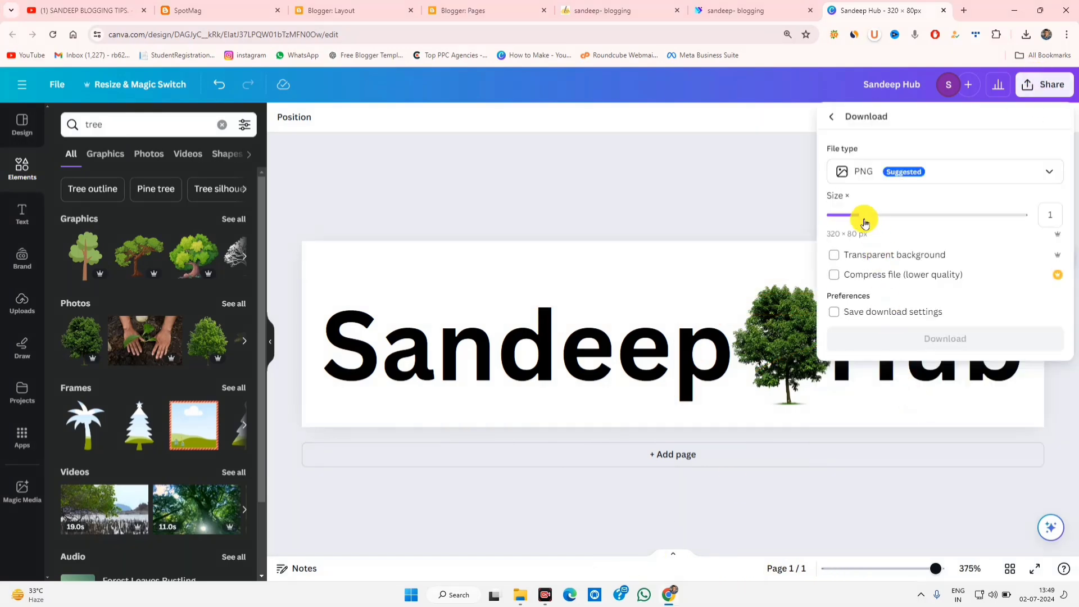
pyautogui.click(928, 337)
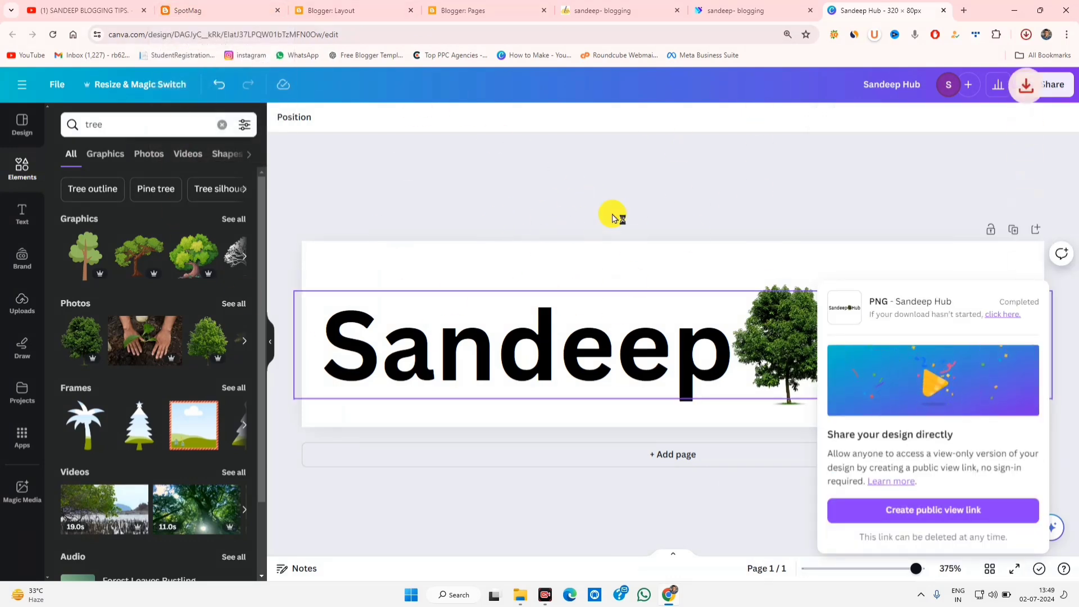
# Step: Load toolsrise.com in a new browser tab, view its login page and return to the home page
pyautogui.click(957, 10)
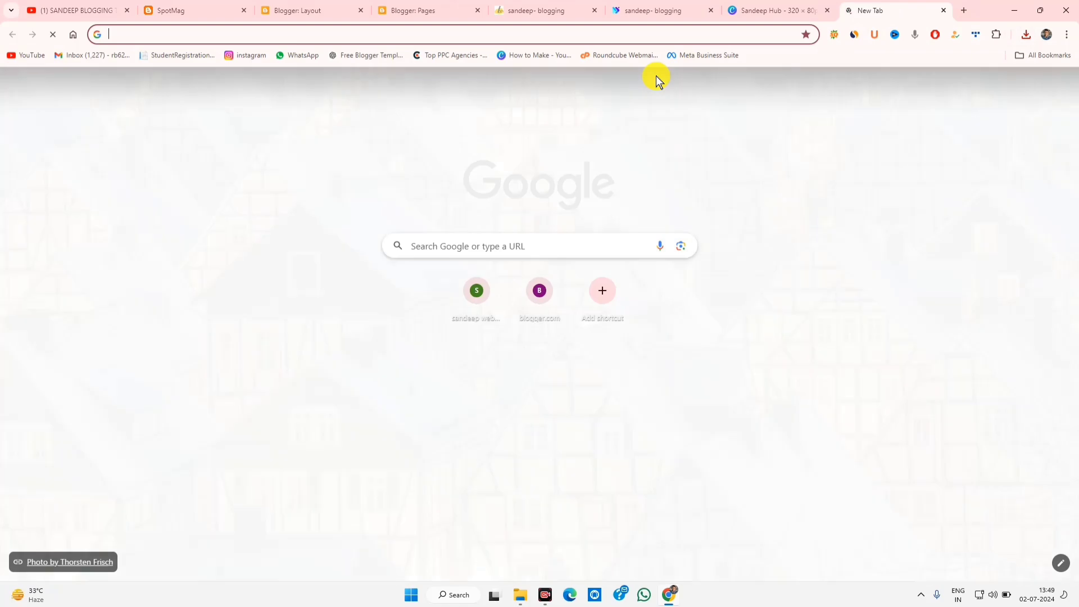
pyautogui.write('toolsrise.com')
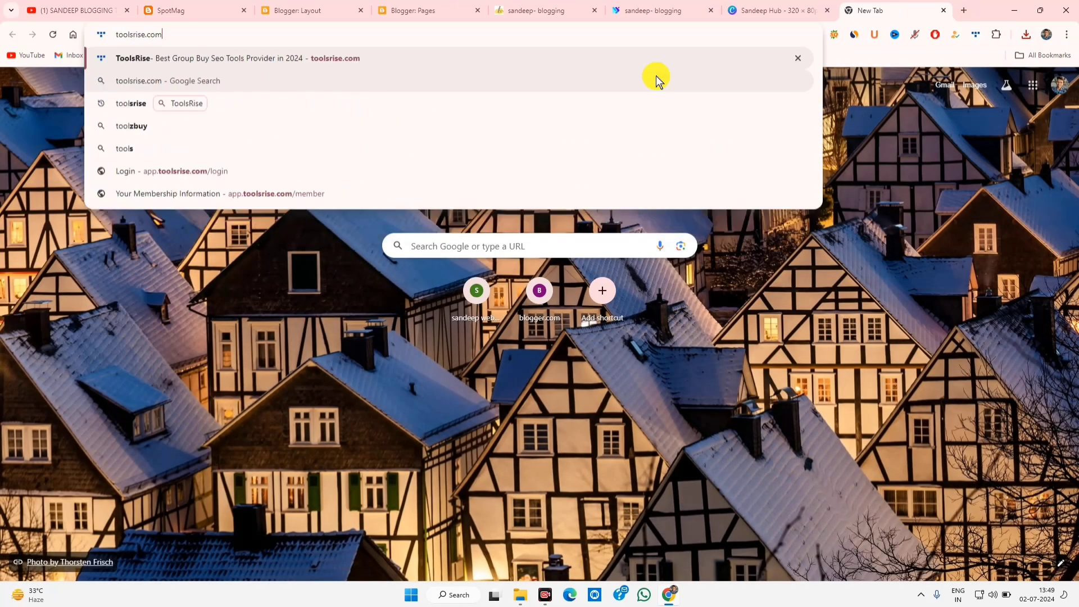
pyautogui.press('Return')
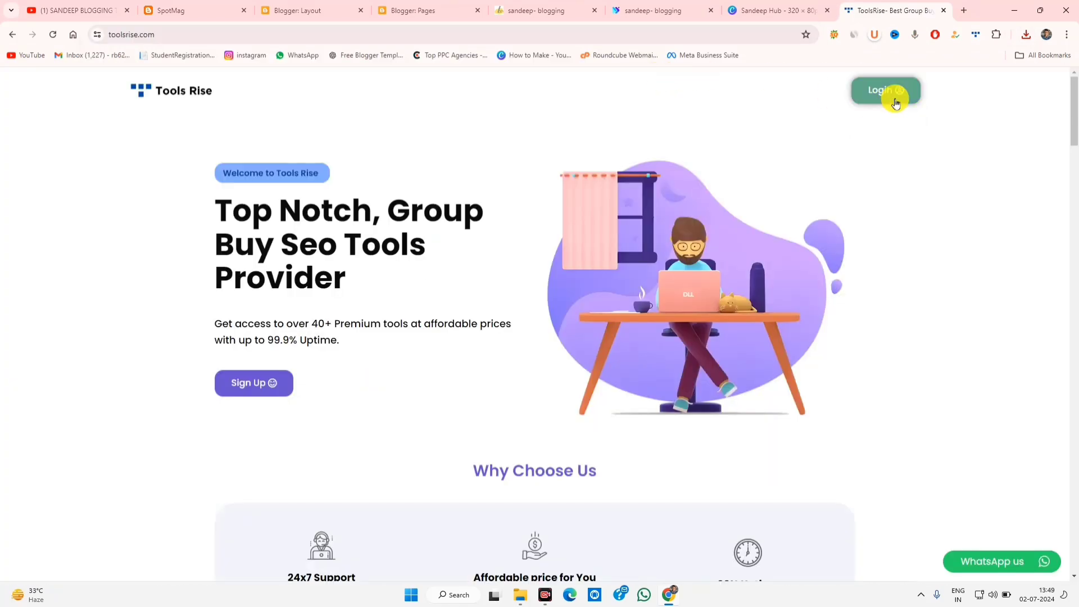
pyautogui.click(893, 98)
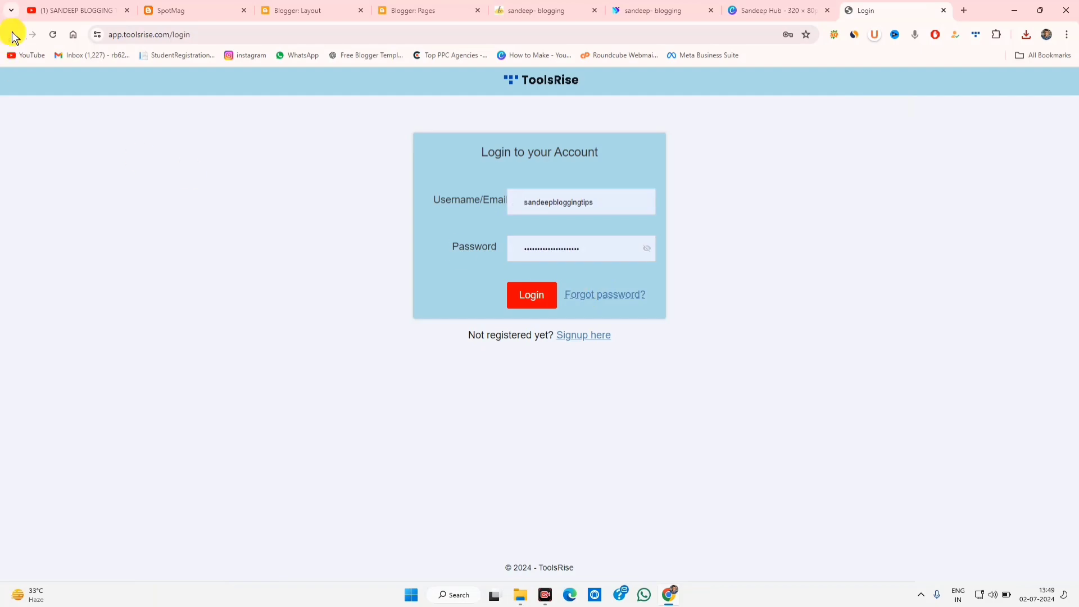
pyautogui.click(12, 36)
# Step: Examine the individual tools and the Lite, Premium and Pro plan prices on the ToolsRise page
pyautogui.scroll(-20, 489, 307)
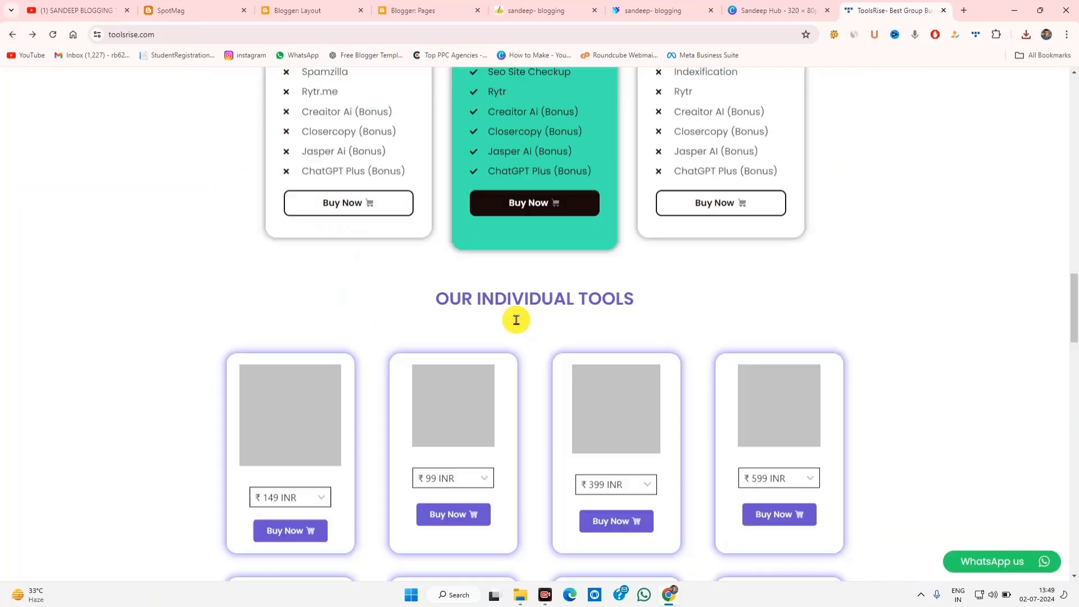
pyautogui.scroll(10, 516, 319)
pyautogui.scroll(6, 398, 287)
pyautogui.scroll(-6, 458, 337)
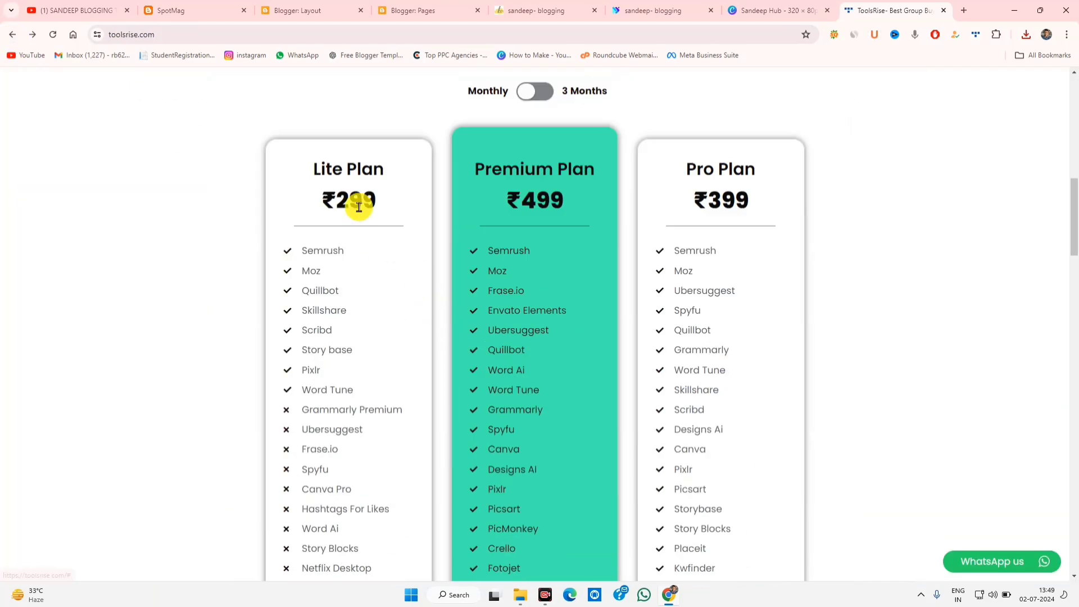
pyautogui.doubleClick(336, 203)
pyautogui.doubleClick(511, 200)
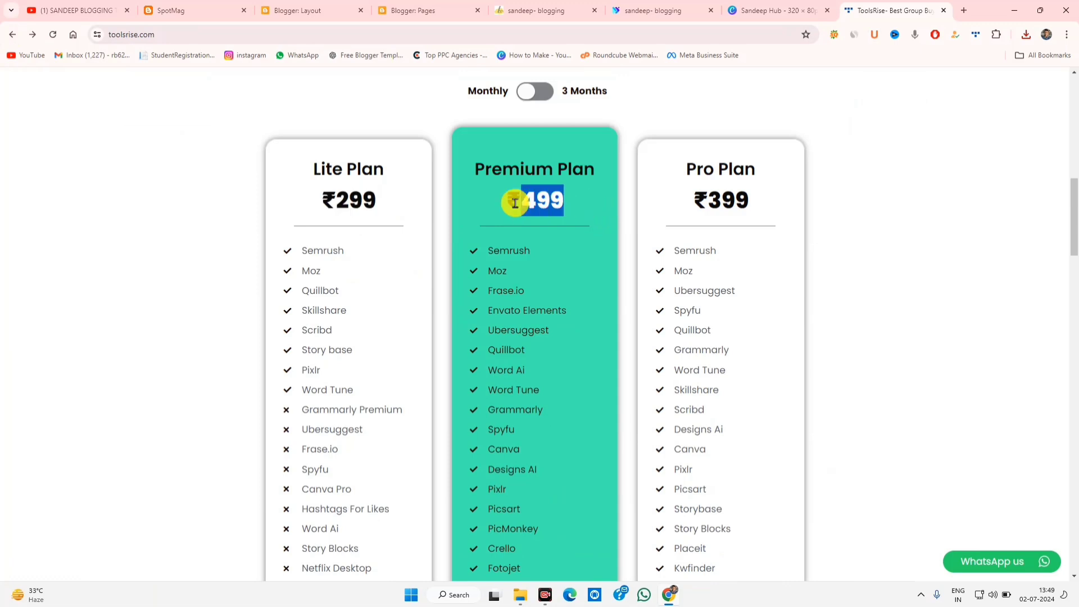
pyautogui.doubleClick(698, 200)
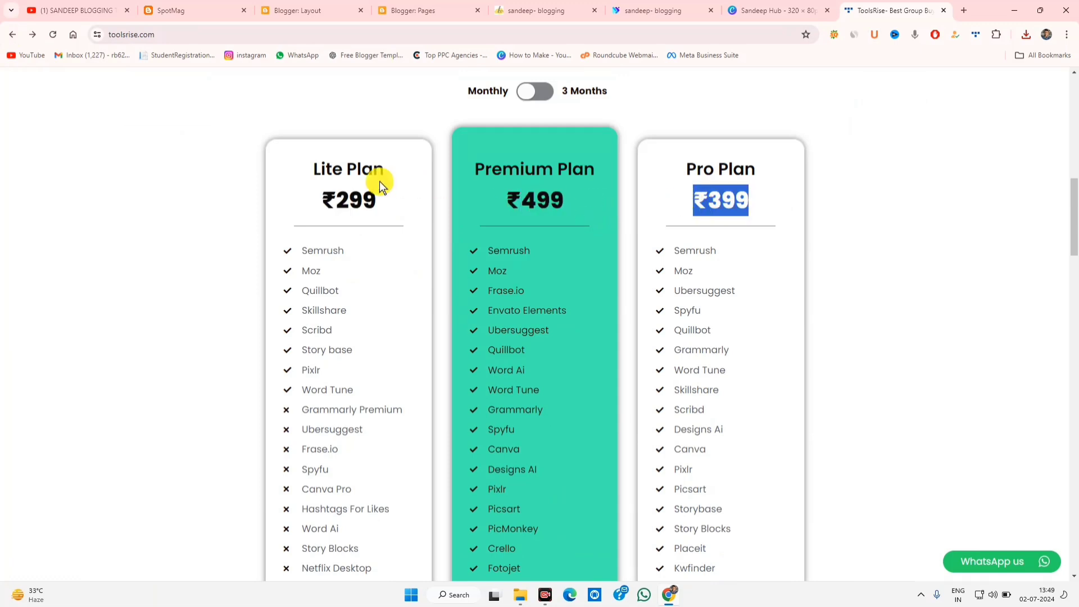
pyautogui.moveTo(321, 168); pyautogui.dragTo(409, 214)
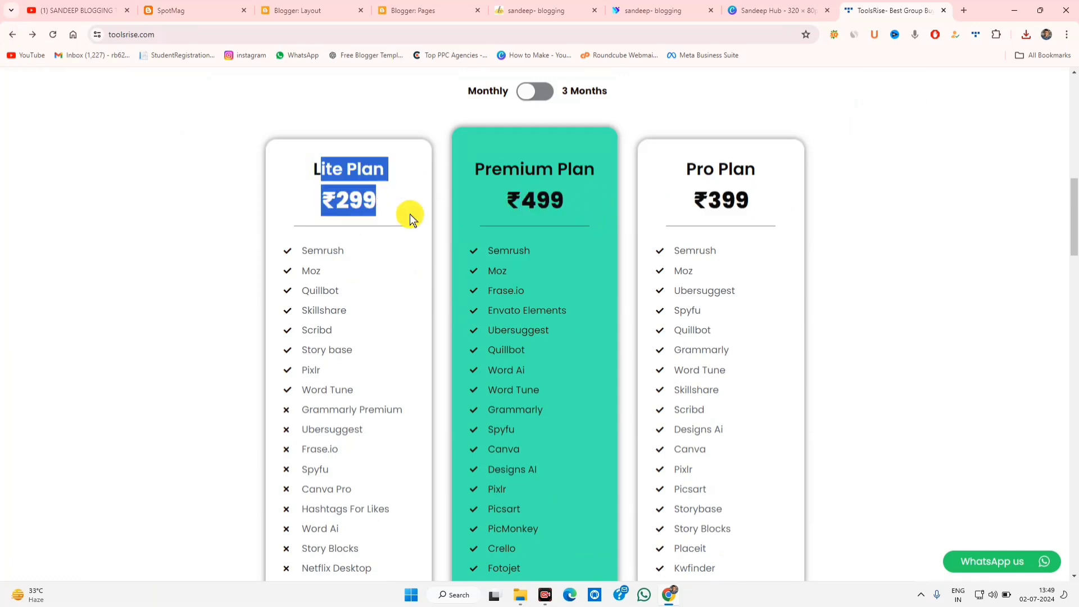
# Step: Compare the tools included in the Lite and Premium plans on the ToolsRise page, checking which one covers Canva
pyautogui.moveTo(300, 250); pyautogui.dragTo(336, 257)
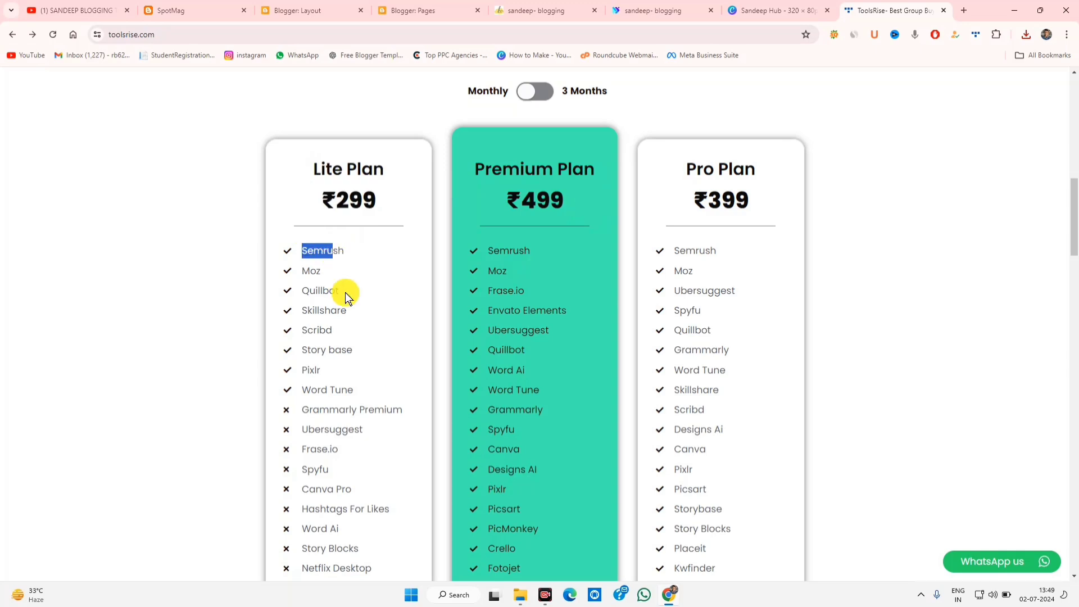
pyautogui.moveTo(354, 496); pyautogui.dragTo(305, 487)
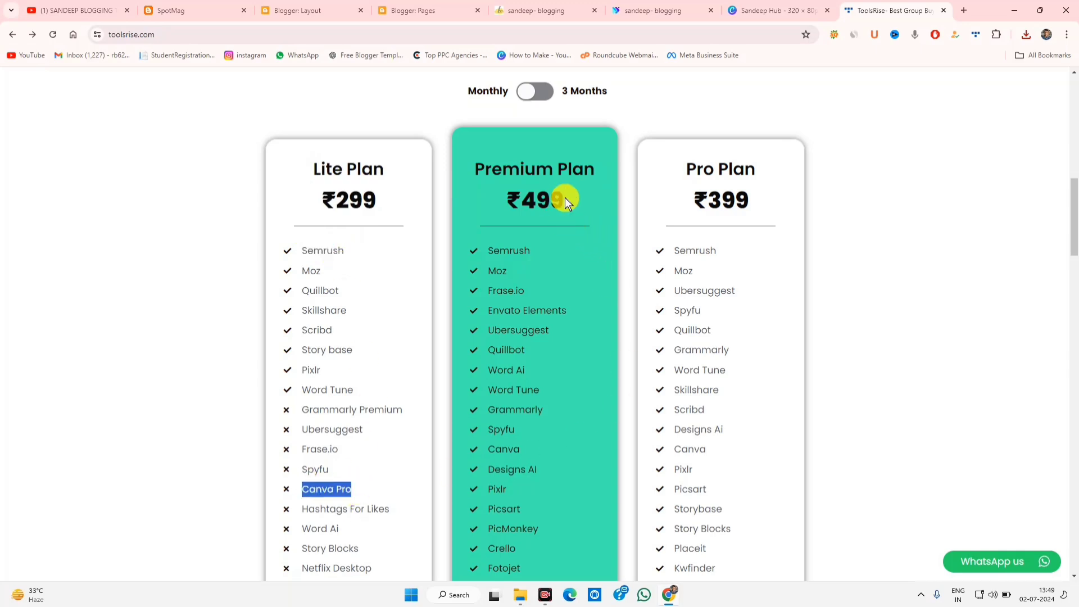
pyautogui.click(493, 199)
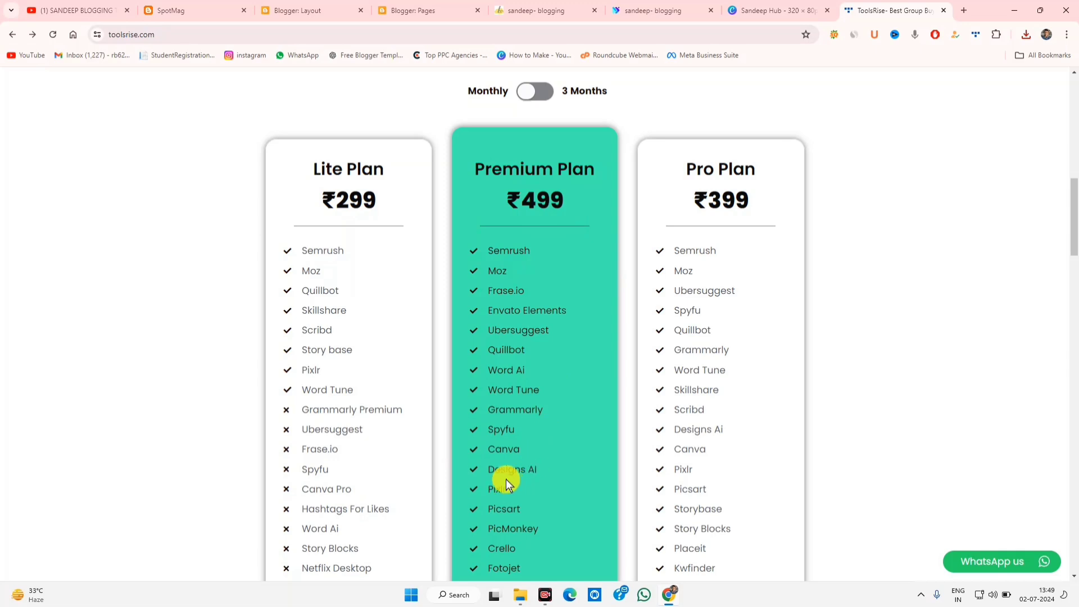
pyautogui.moveTo(492, 462); pyautogui.dragTo(516, 448)
pyautogui.moveTo(513, 217); pyautogui.dragTo(532, 497)
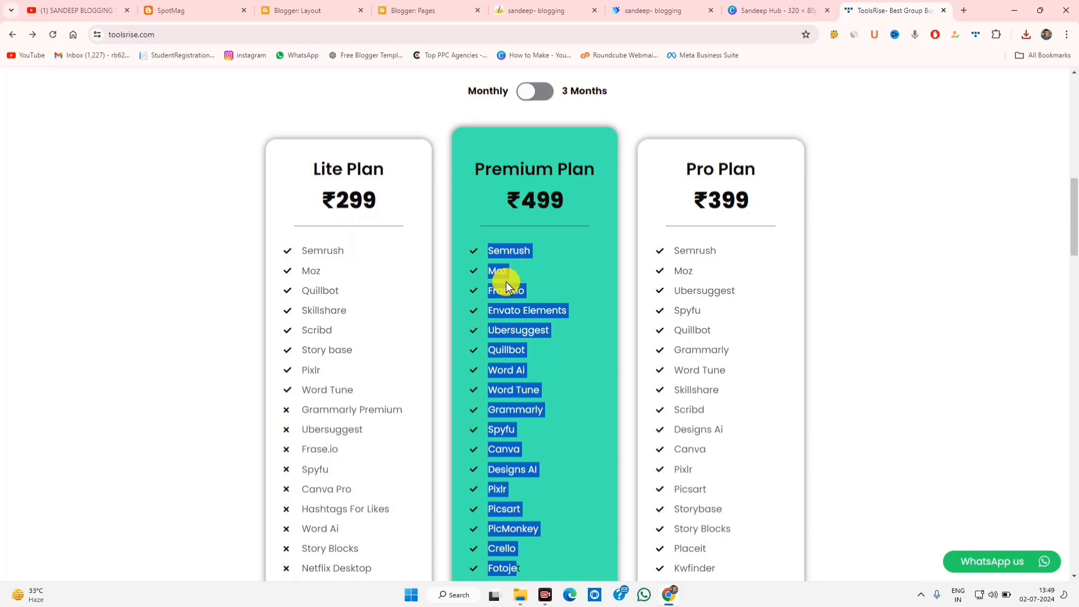
# Step: Examine the prices of the individual tools on ToolsRise, including the payment options offered for Canva
pyautogui.scroll(-10, 498, 467)
pyautogui.scroll(5, 510, 491)
pyautogui.scroll(-5, 510, 474)
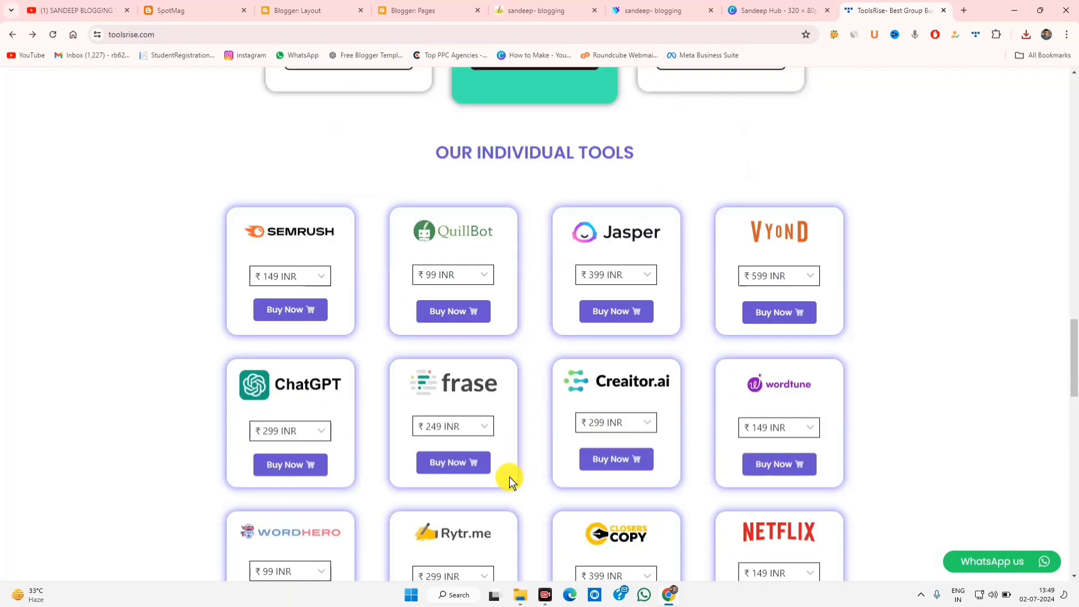
pyautogui.scroll(15, 513, 245)
pyautogui.scroll(-17, 513, 409)
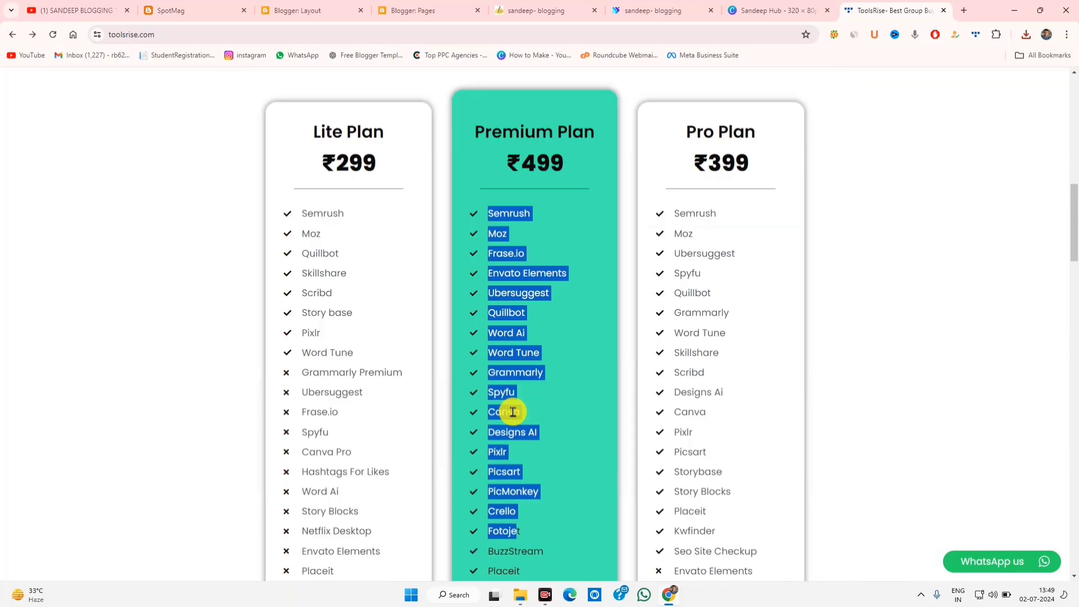
pyautogui.scroll(-8, 534, 397)
pyautogui.scroll(3, 544, 395)
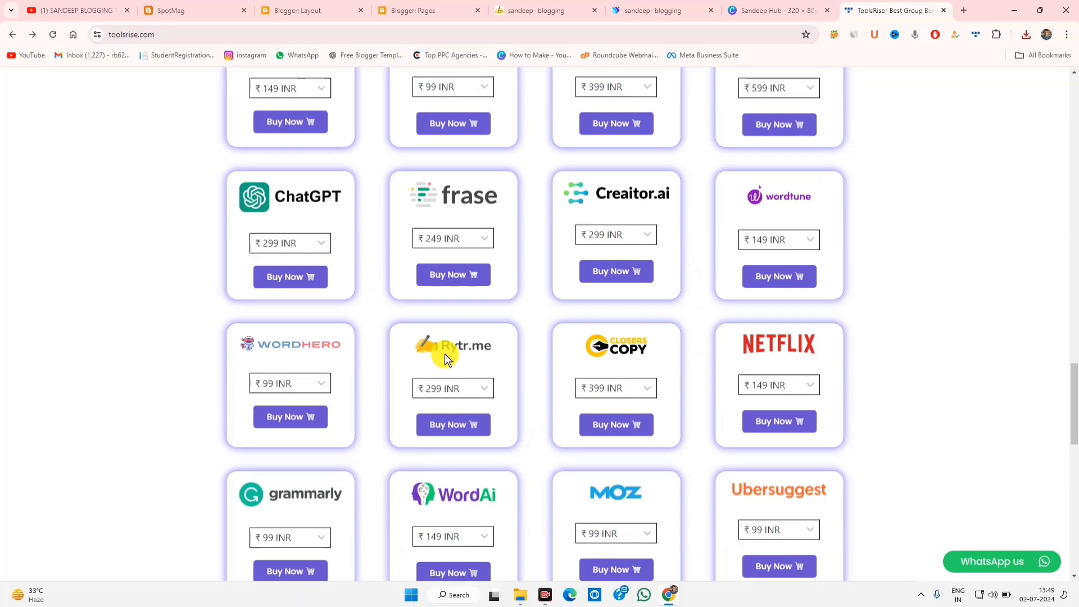
pyautogui.scroll(6, 318, 229)
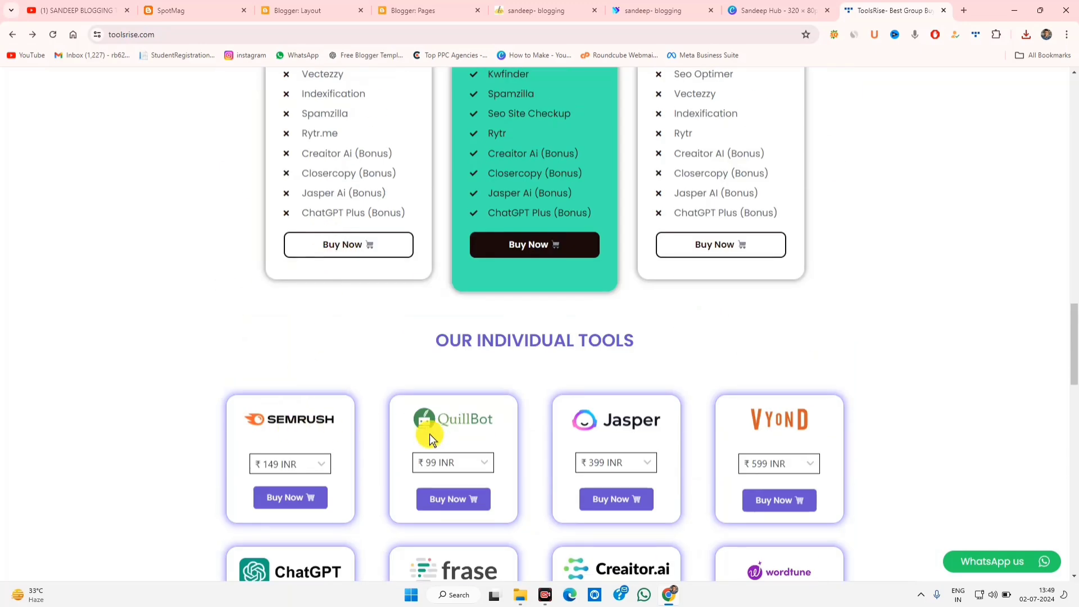
pyautogui.scroll(-12, 777, 432)
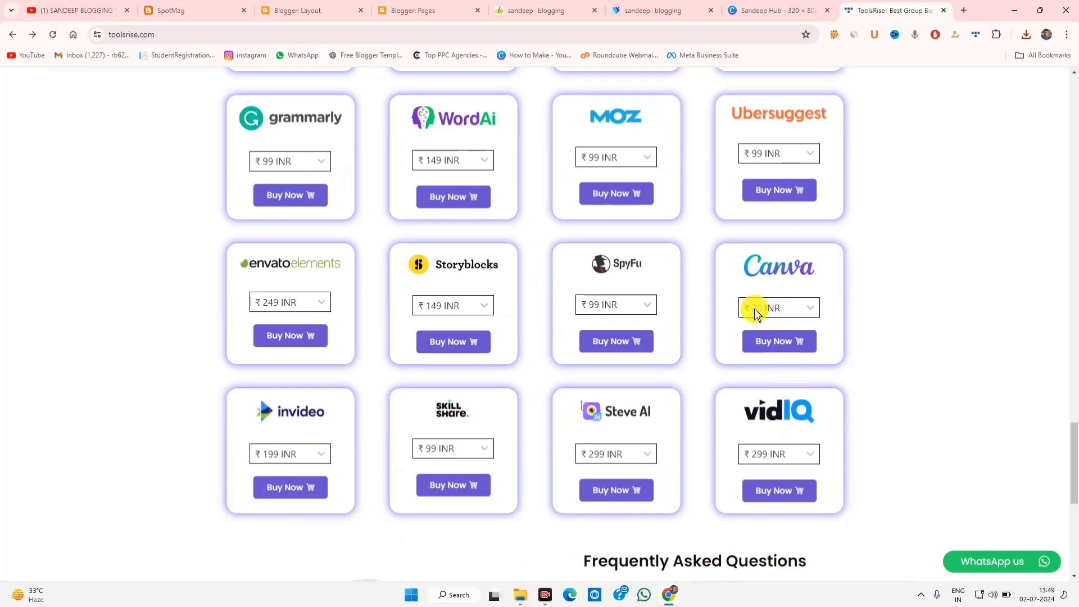
pyautogui.click(784, 308)
pyautogui.click(784, 308)
pyautogui.click(785, 308)
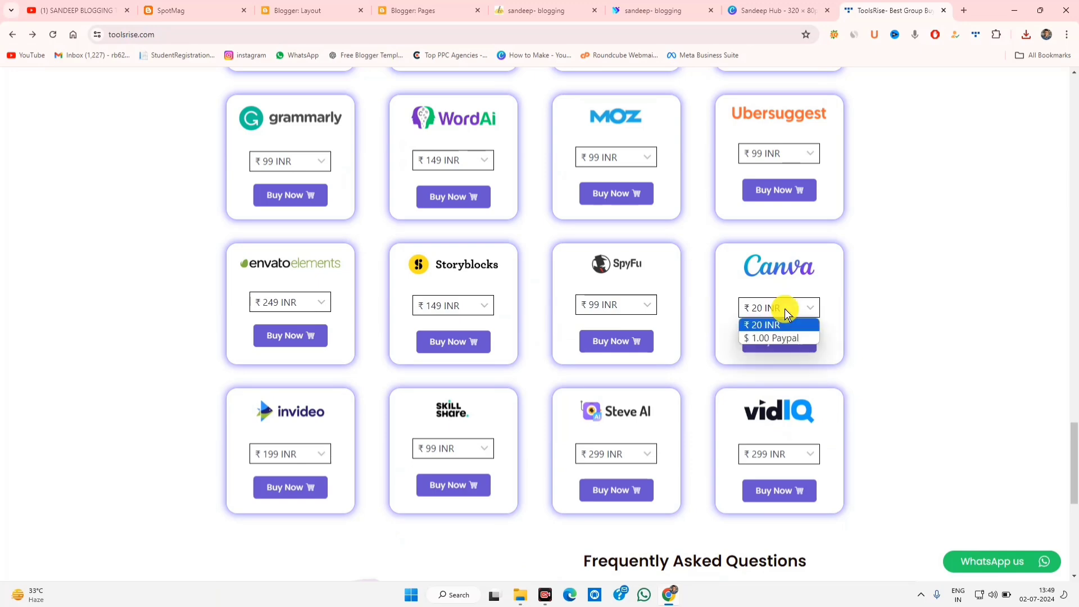
pyautogui.click(785, 309)
pyautogui.scroll(20, 787, 326)
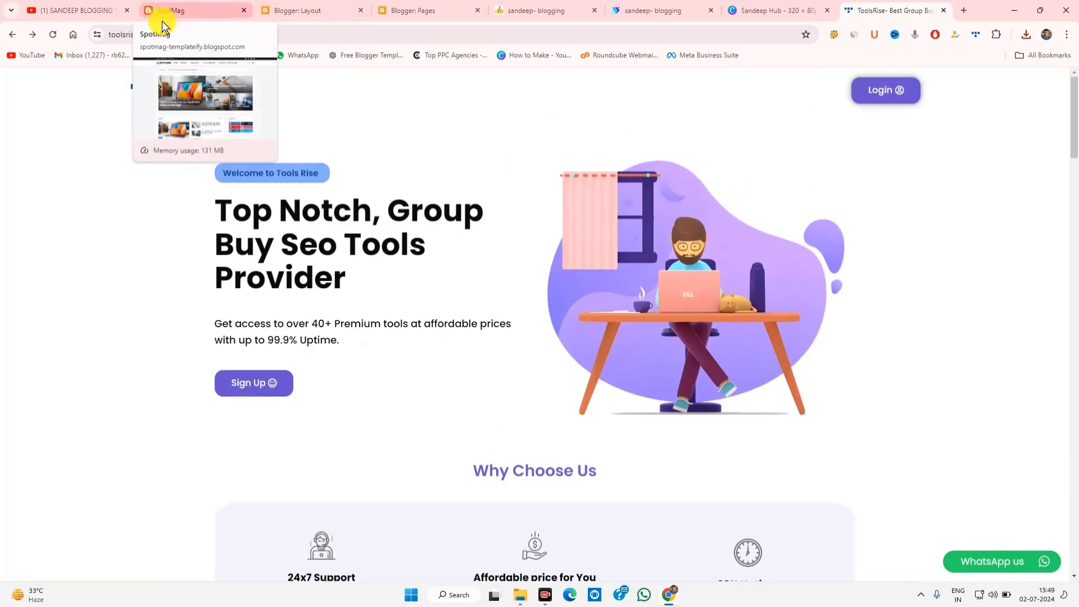
# Step: Return to the Blogger layout page and close the ToolsRise page
pyautogui.click(328, 7)
pyautogui.click(427, 10)
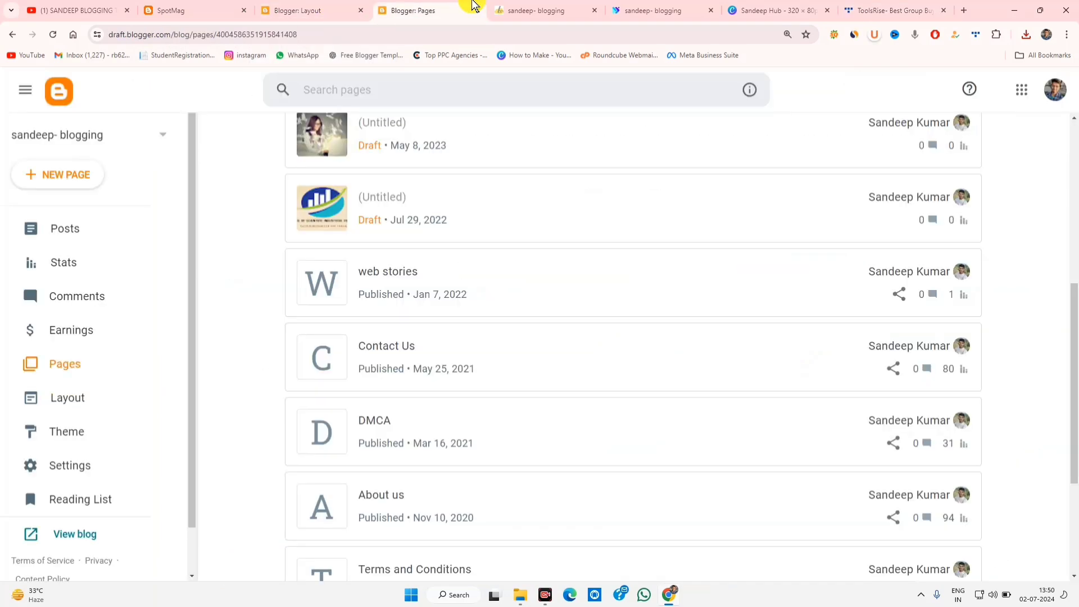
pyautogui.click(534, 8)
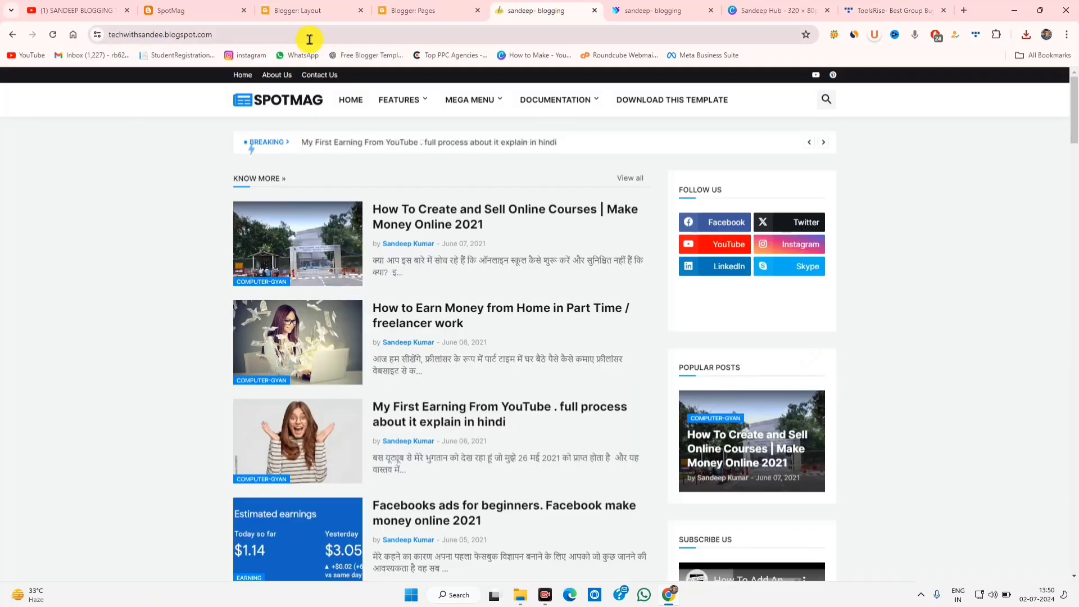
pyautogui.click(288, 10)
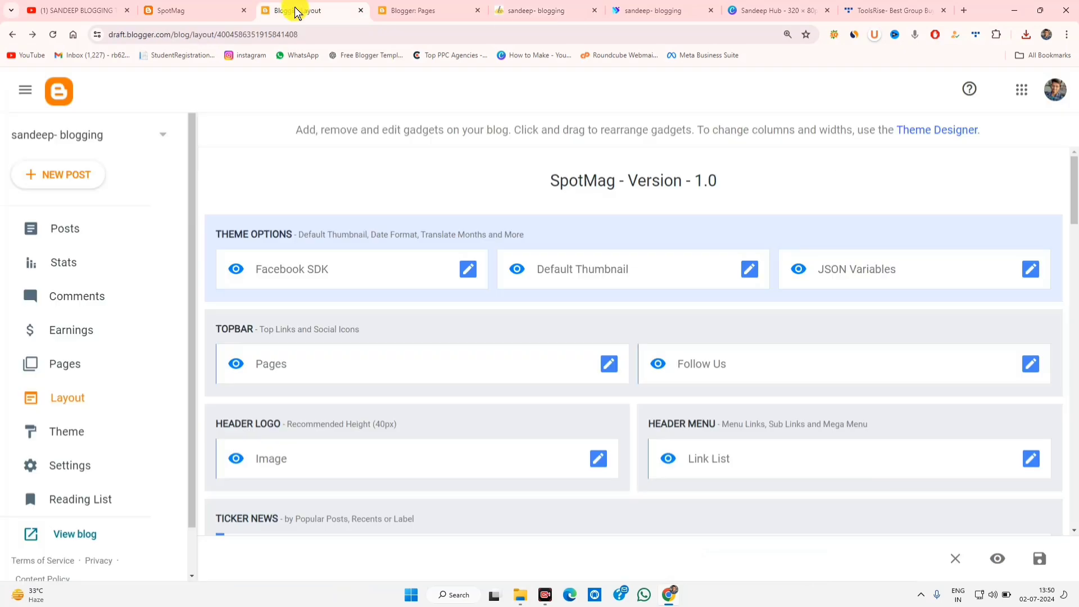
pyautogui.click(943, 10)
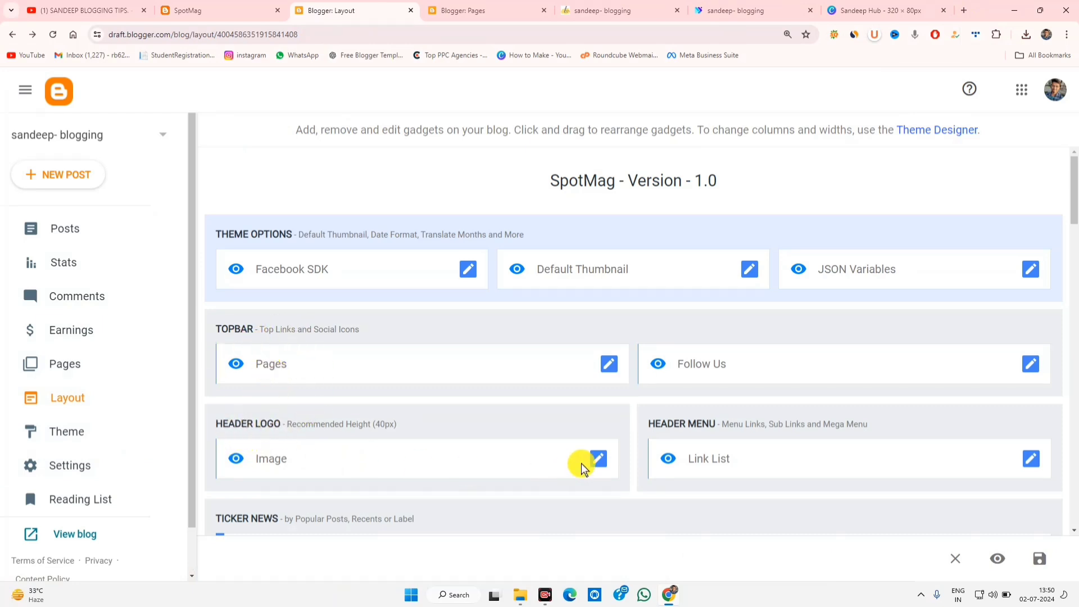
pyautogui.click(594, 459)
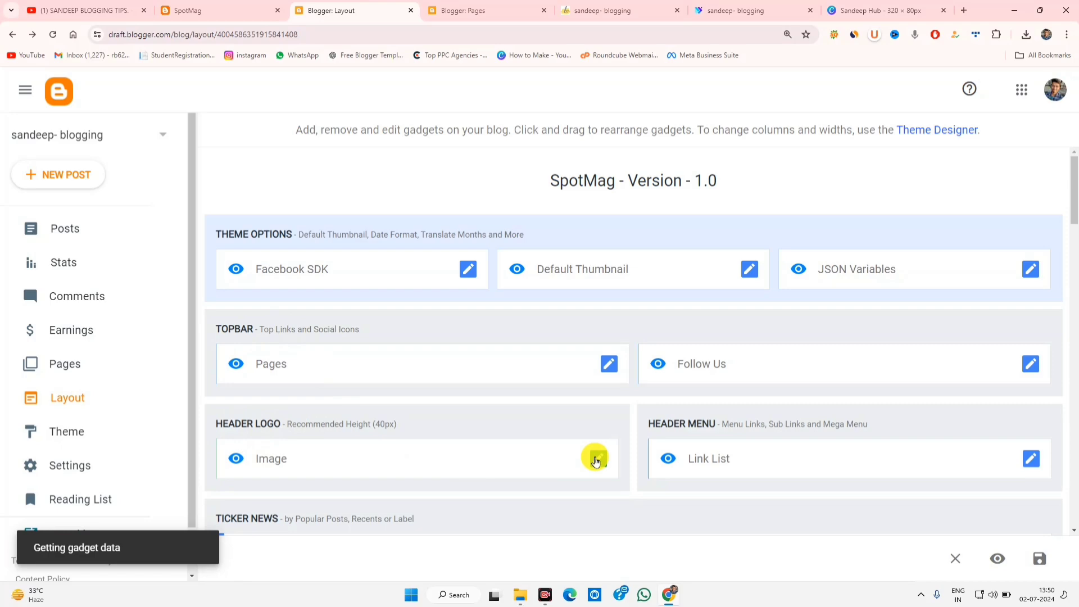
pyautogui.scroll(-2, 585, 452)
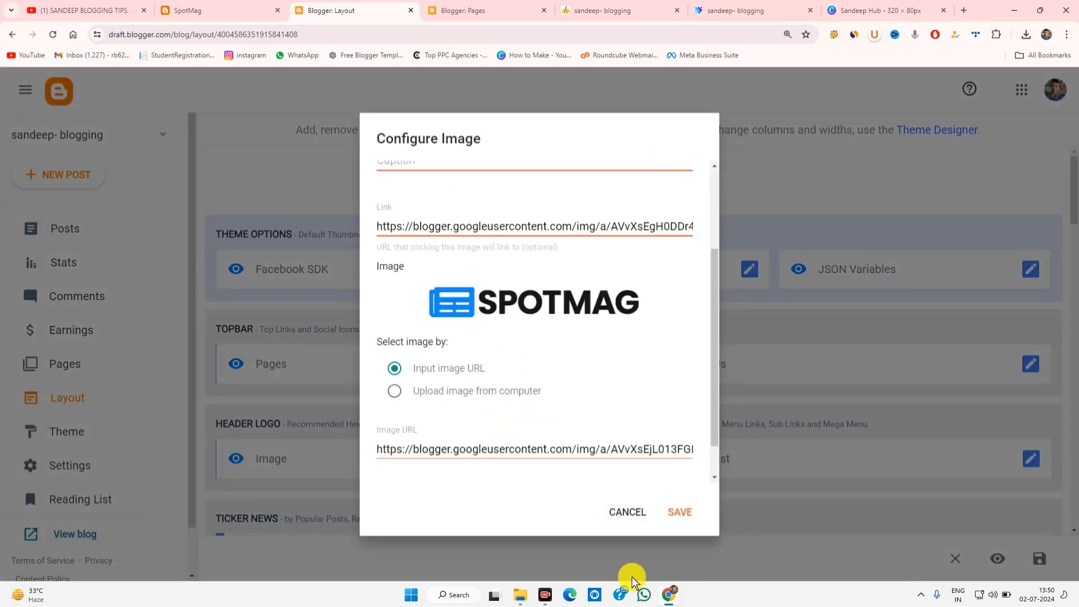
pyautogui.click(613, 511)
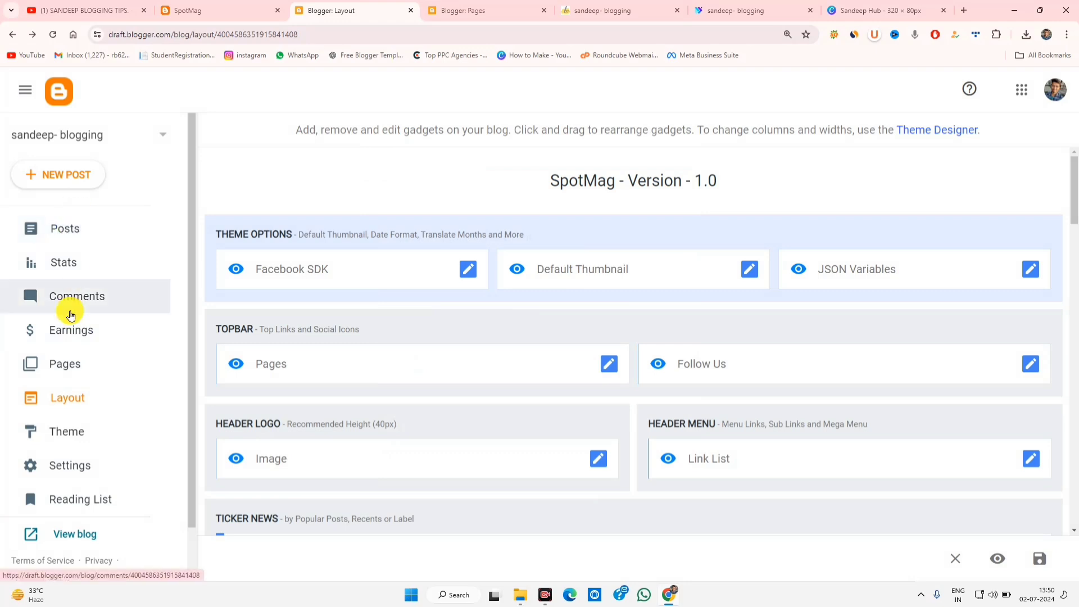
# Step: Create a new Blogger page titled "logo"
pyautogui.click(85, 364)
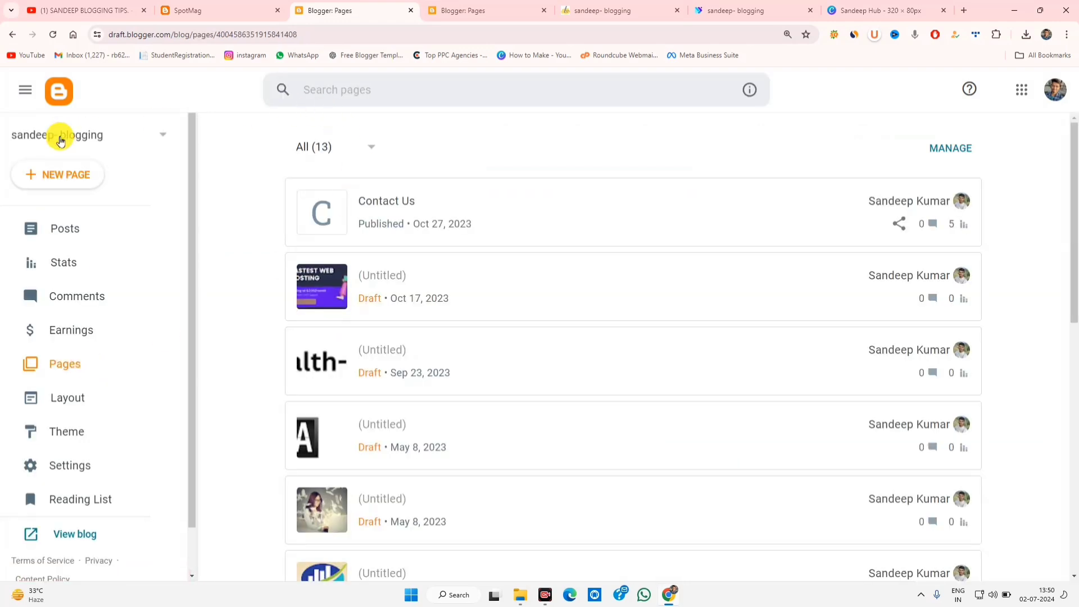
pyautogui.click(43, 179)
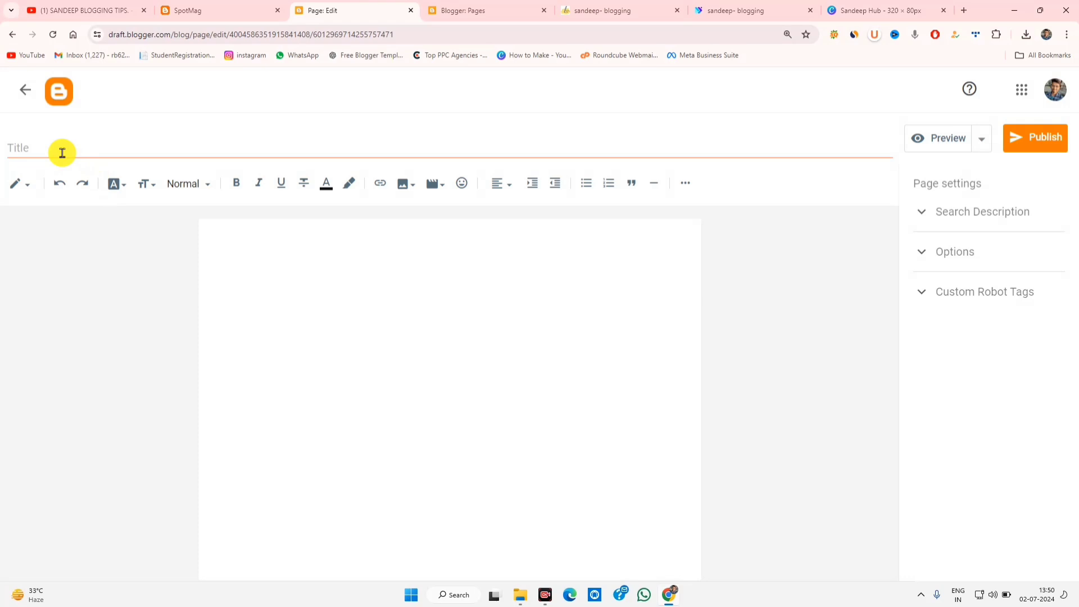
pyautogui.click(62, 150)
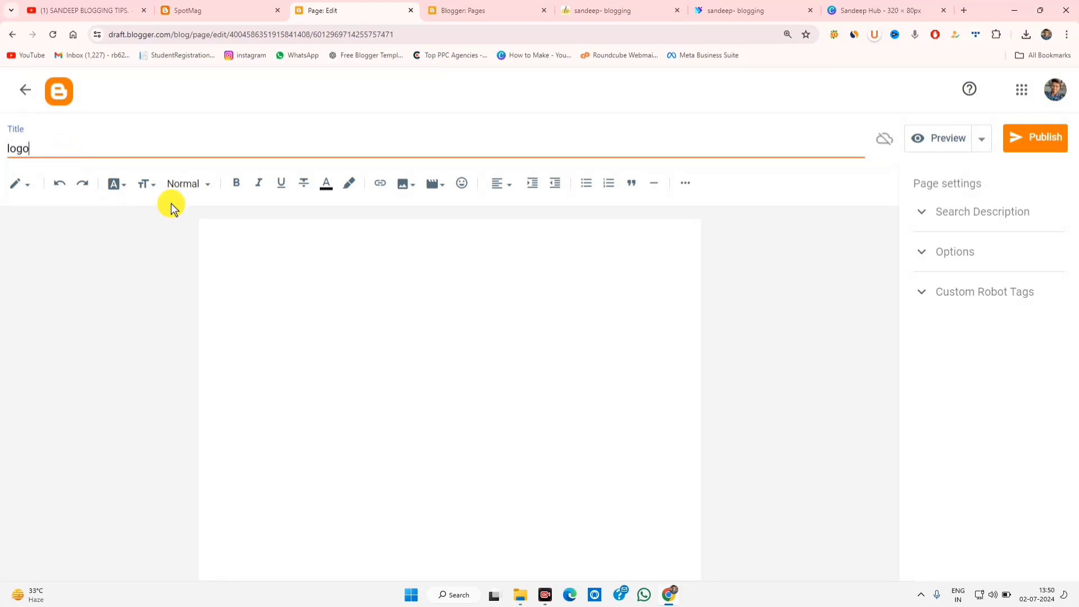
# Step: Upload Sandeep Hub.png from the computer's Downloads folder and insert it into the body of the logo page
pyautogui.click(308, 240)
pyautogui.click(417, 188)
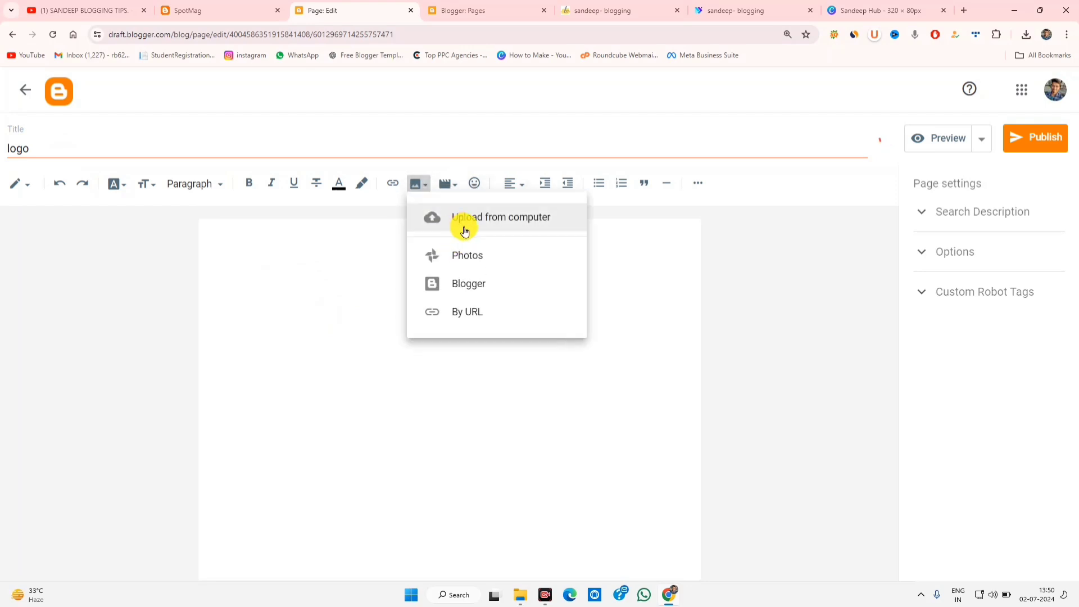
pyautogui.click(462, 221)
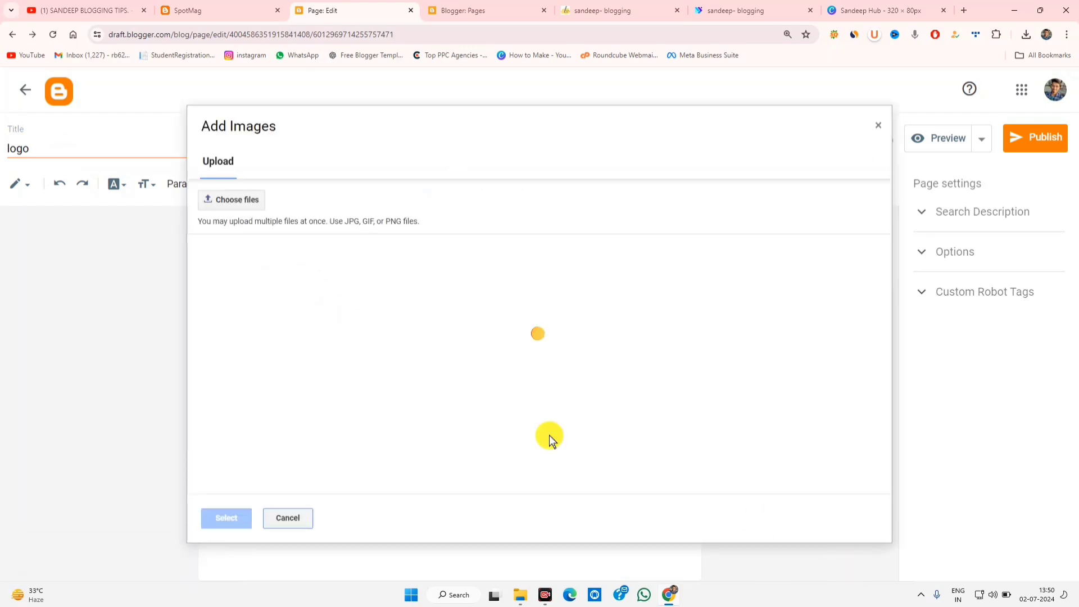
pyautogui.click(238, 201)
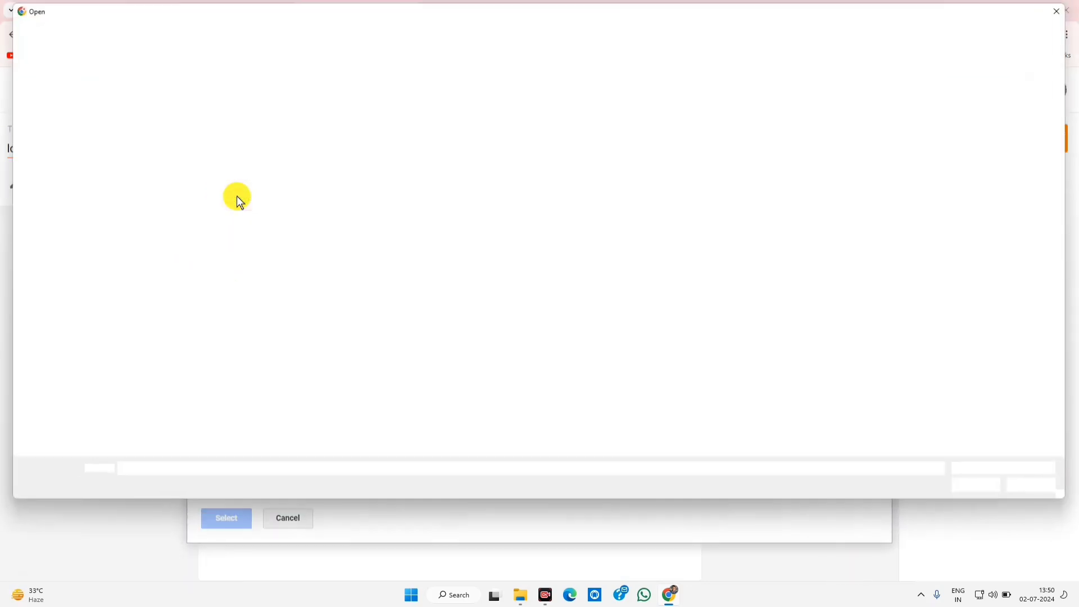
pyautogui.click(60, 121)
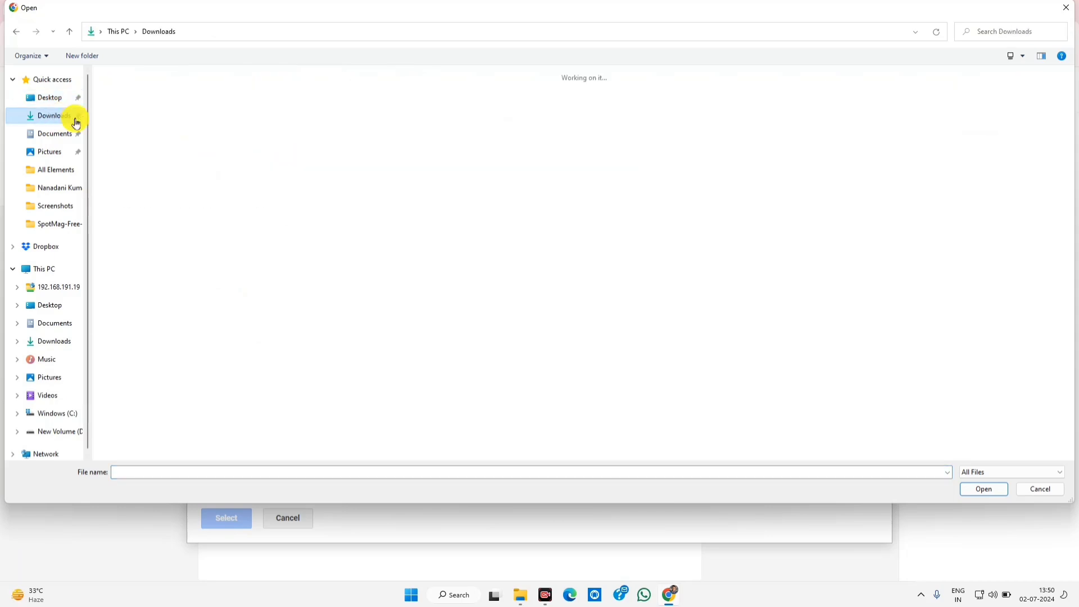
pyautogui.click(141, 119)
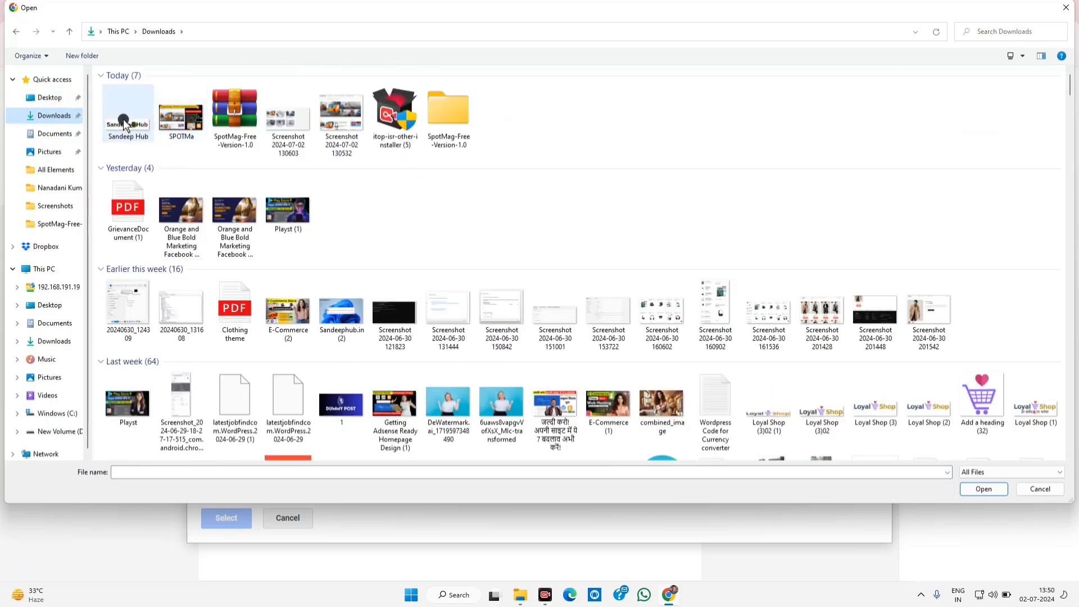
pyautogui.click(982, 489)
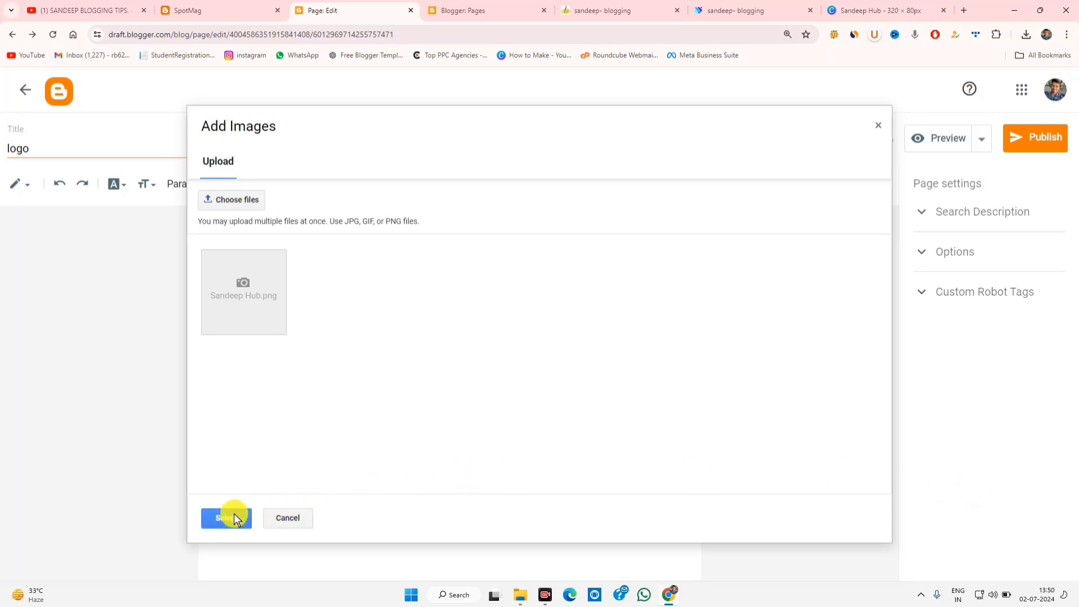
pyautogui.click(237, 516)
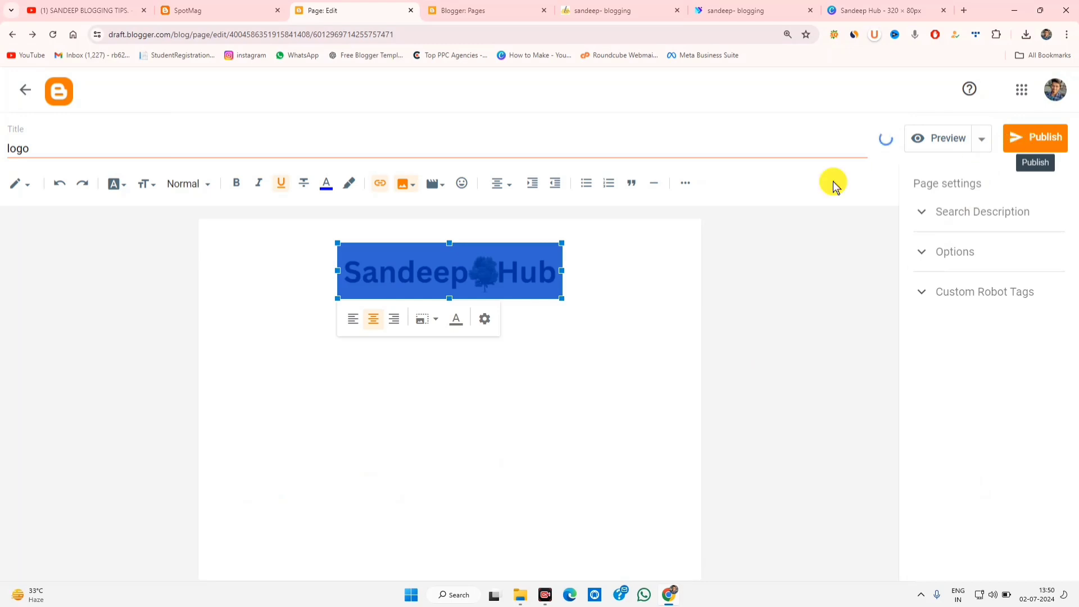
# Step: Copy the image address of the inserted Sandeep Hub logo and leave the page editor with the page kept as a draft
pyautogui.click(506, 477)
pyautogui.click(481, 278)
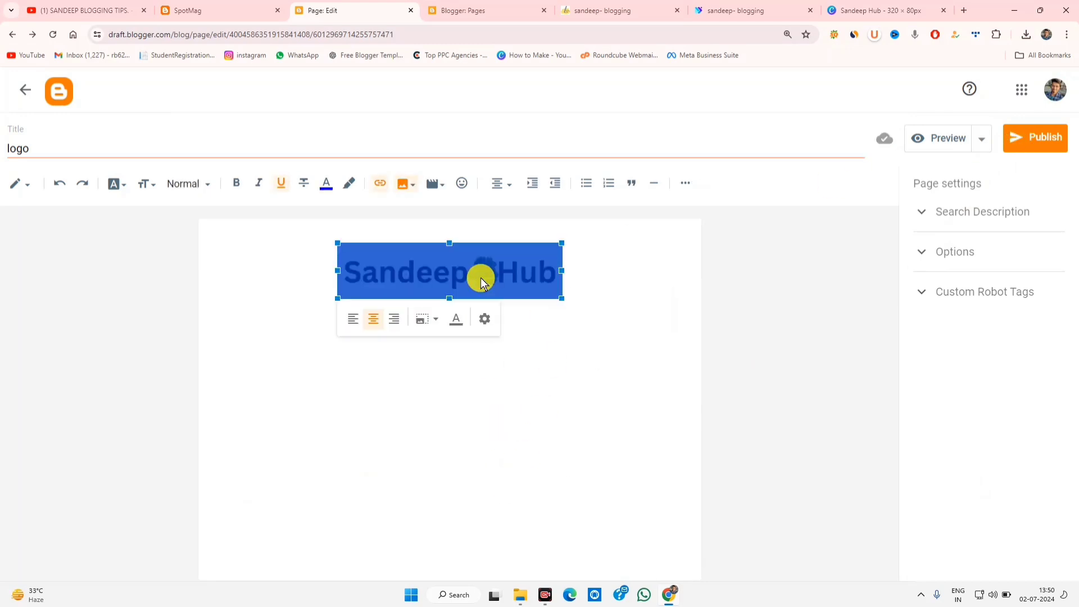
pyautogui.rightClick(482, 277)
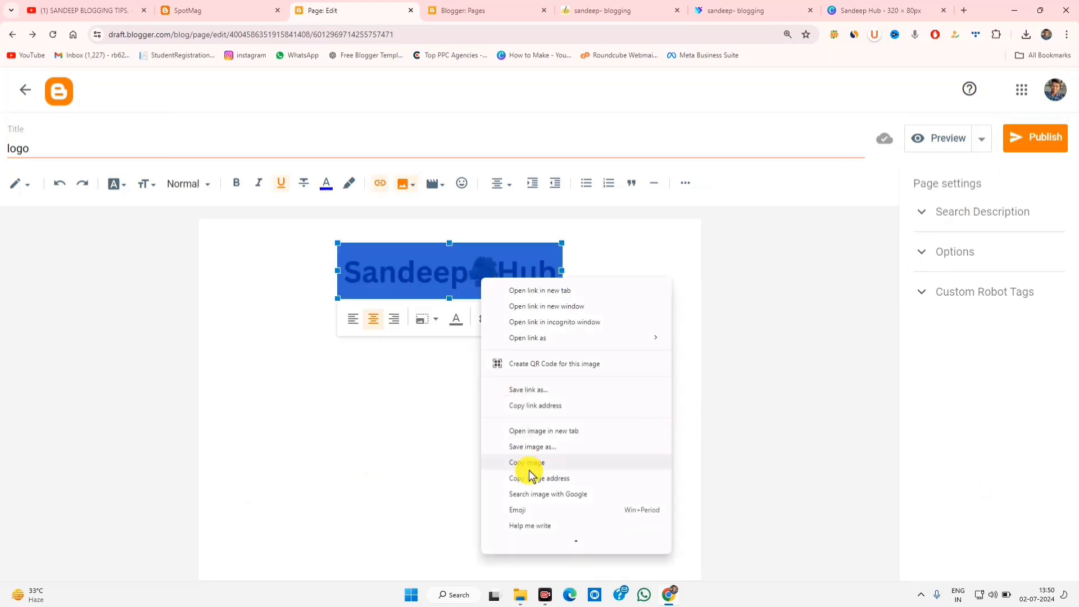
pyautogui.click(560, 479)
pyautogui.click(27, 91)
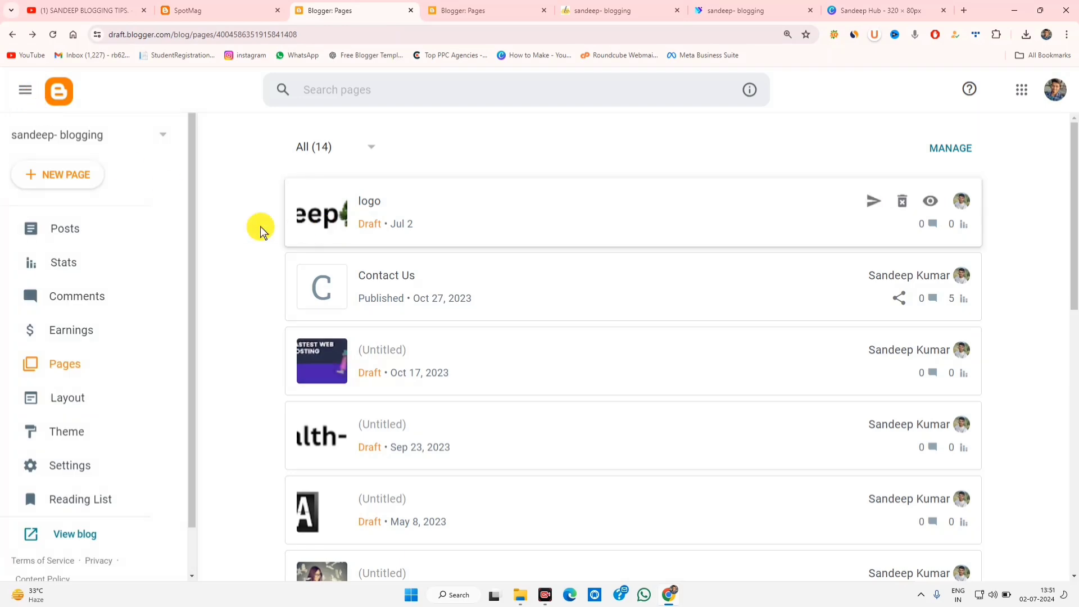
# Step: In the blog layout, replace the Header Logo image gadget's link with the copied Sandeep Hub logo address
pyautogui.click(68, 403)
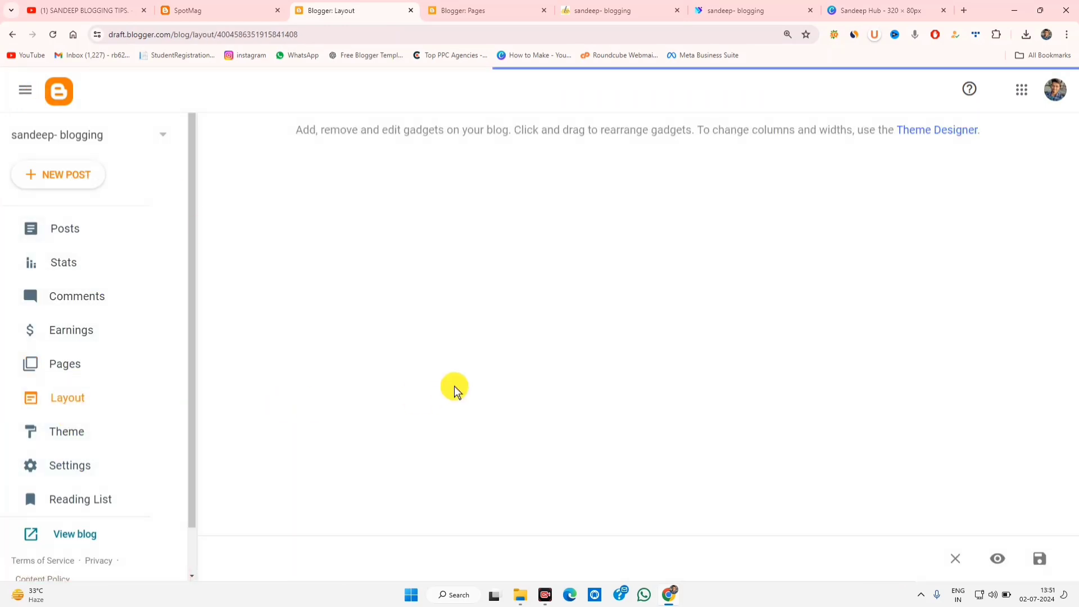
pyautogui.scroll(-3, 489, 365)
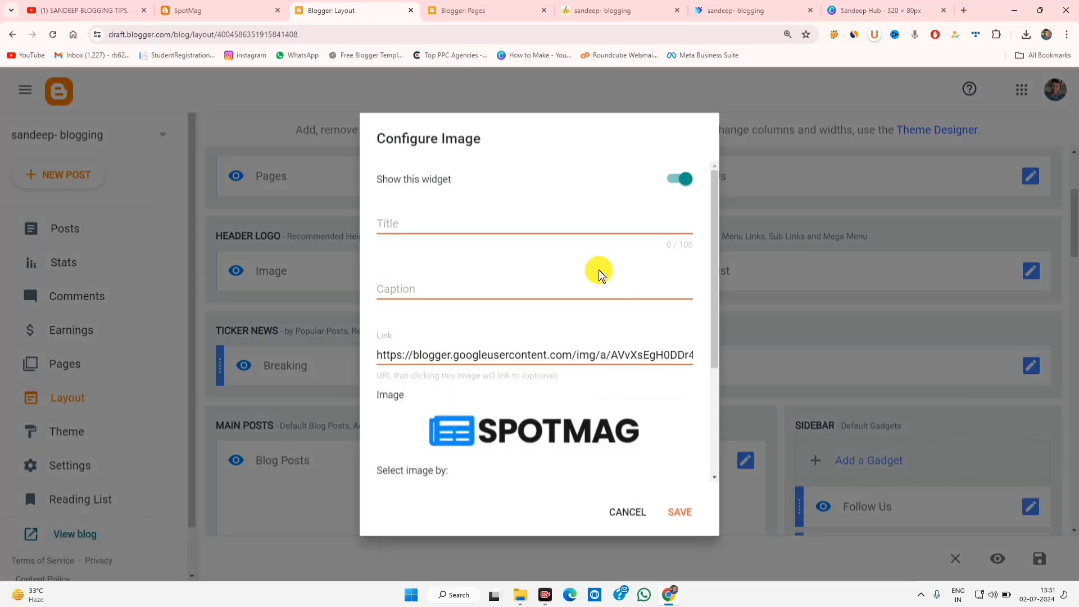
pyautogui.tripleClick(461, 355)
pyautogui.rightClick(460, 356)
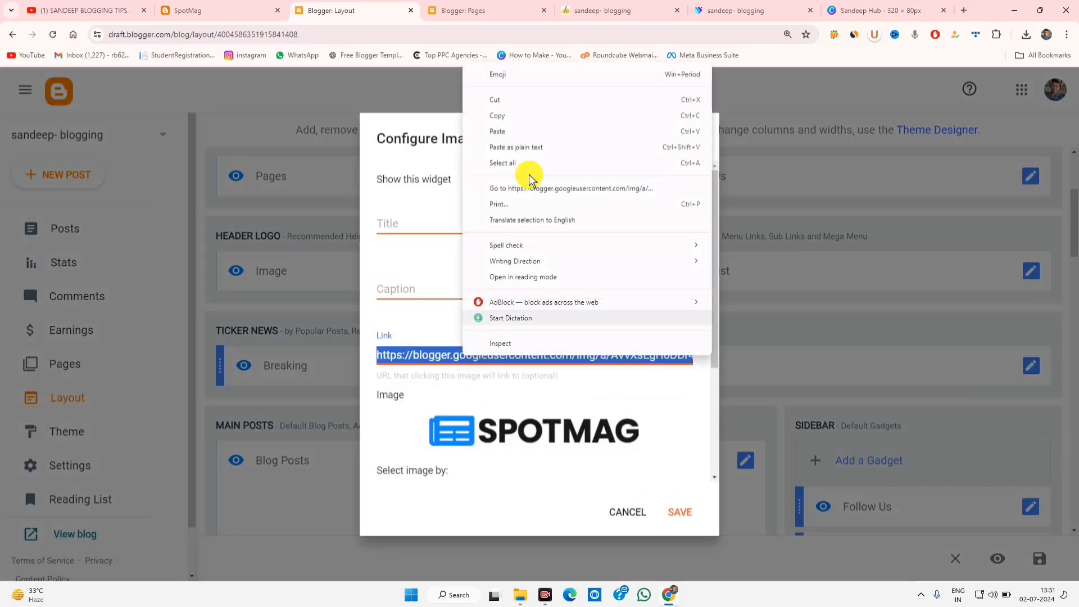
pyautogui.click(520, 134)
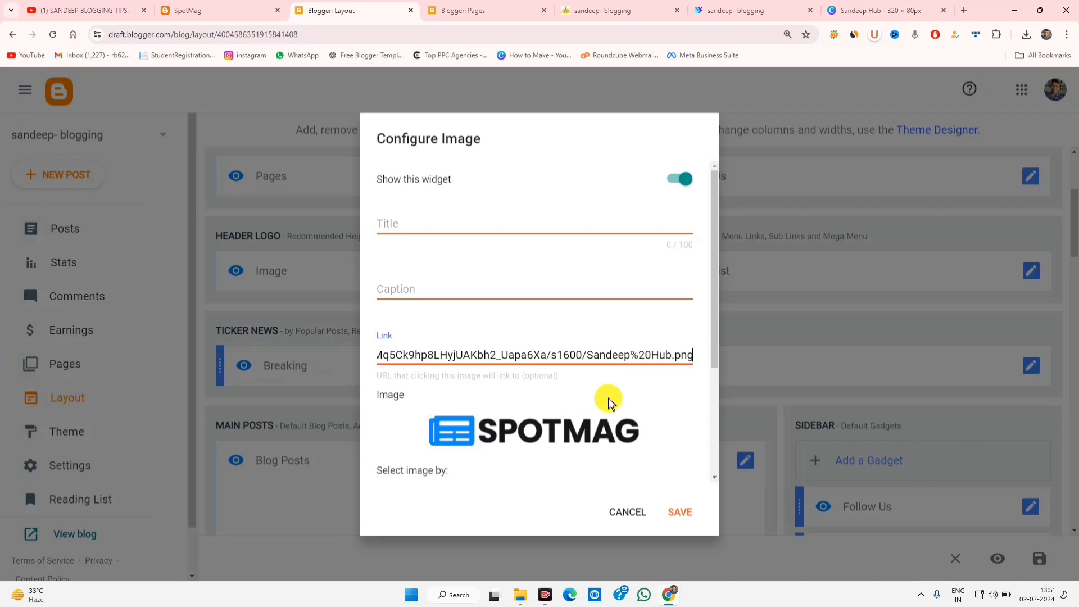
# Step: Replace the Header Logo gadget's image URL with the copied Sandeep Hub logo address, enable Shrink to fit and save the gadget
pyautogui.scroll(-3, 609, 398)
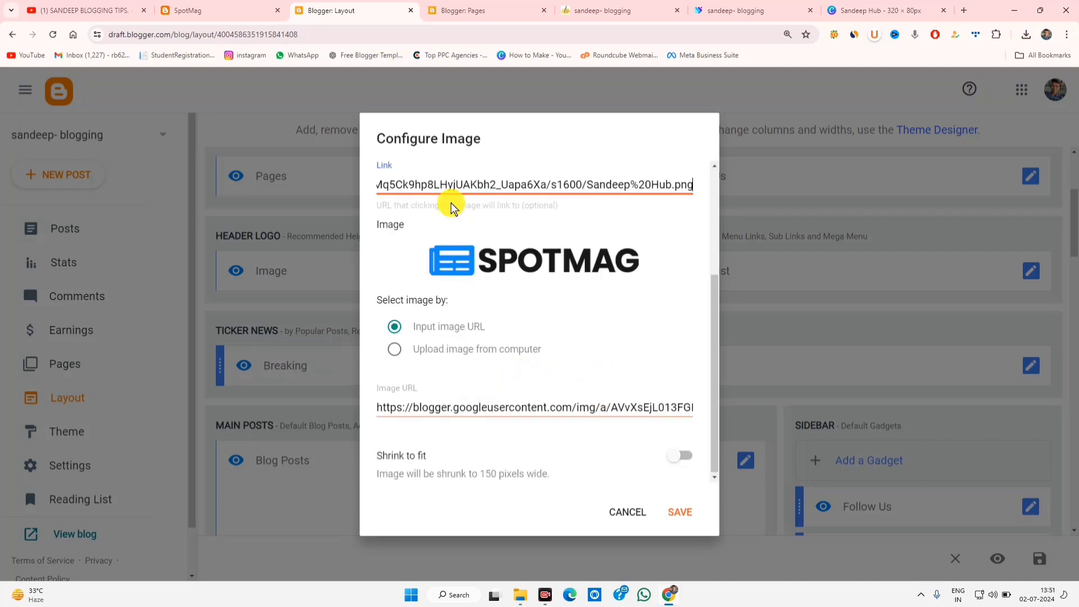
pyautogui.scroll(3, 453, 204)
pyautogui.scroll(-3, 490, 359)
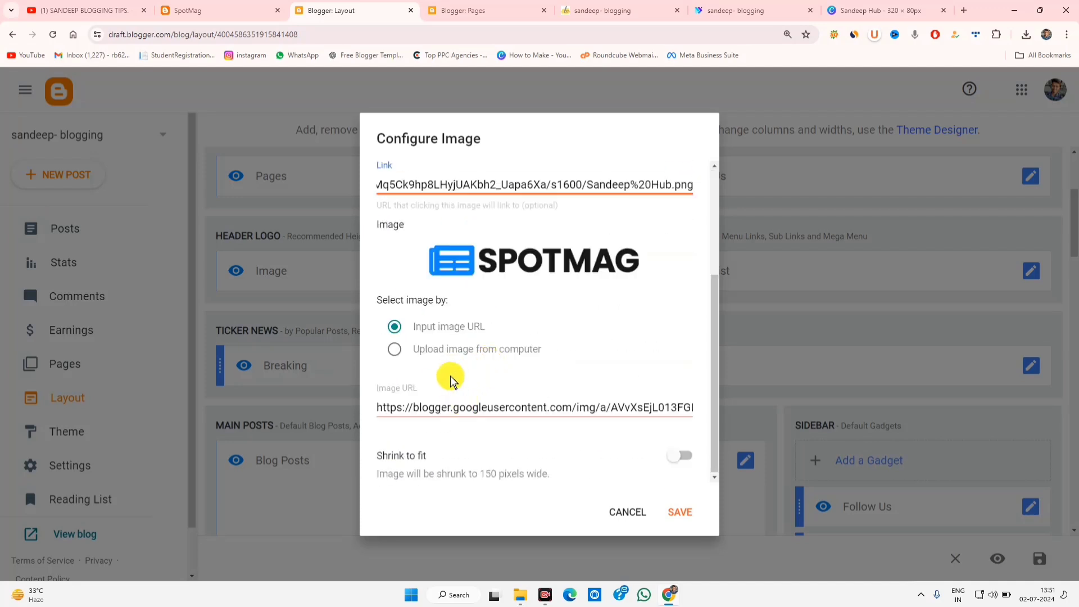
pyautogui.tripleClick(433, 409)
pyautogui.rightClick(458, 408)
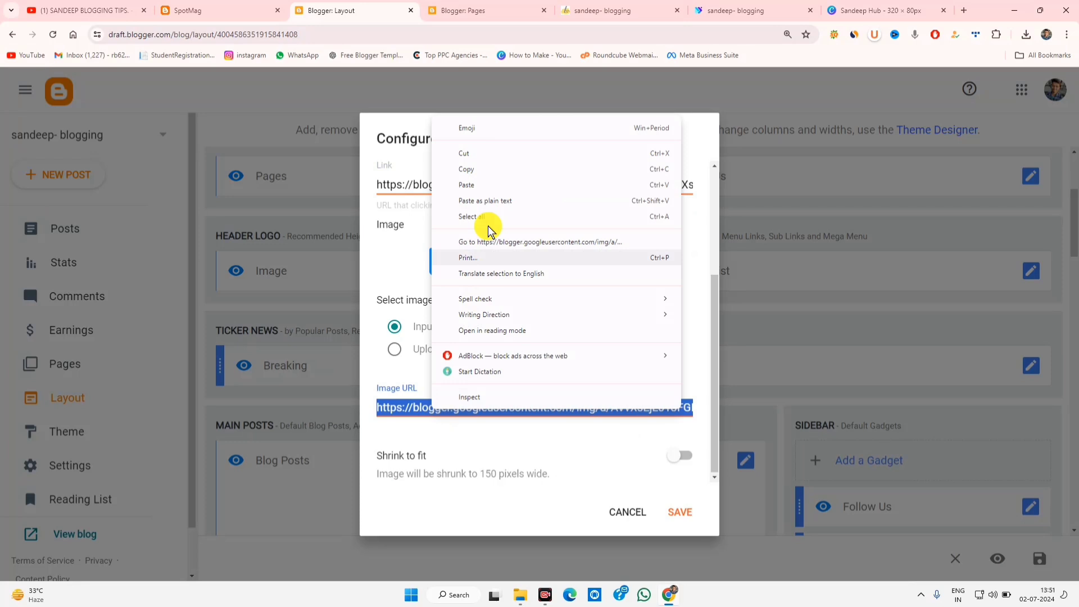
pyautogui.click(486, 188)
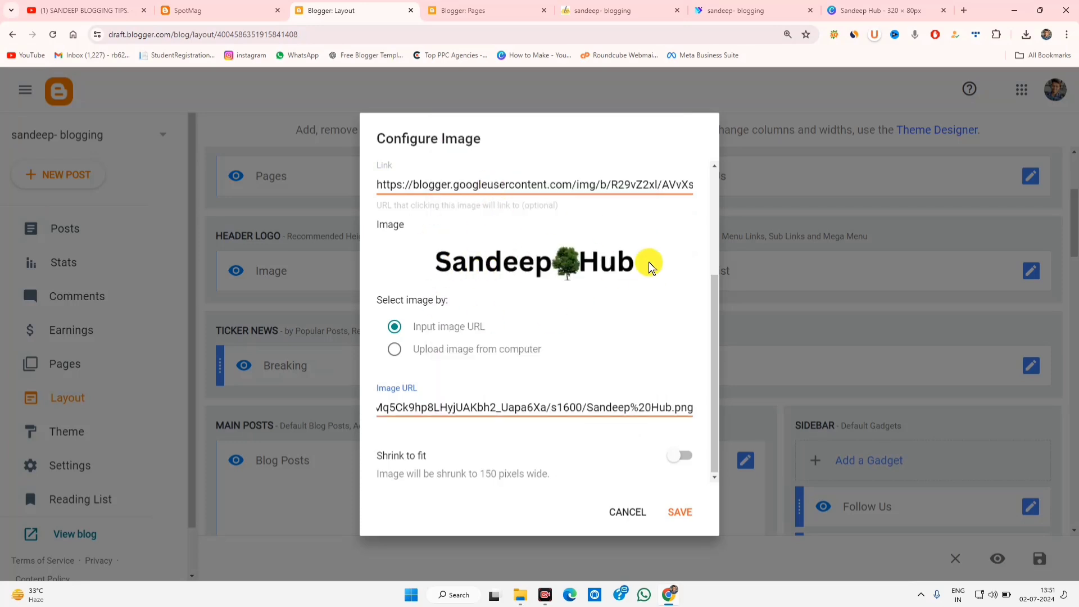
pyautogui.click(396, 350)
pyautogui.click(395, 378)
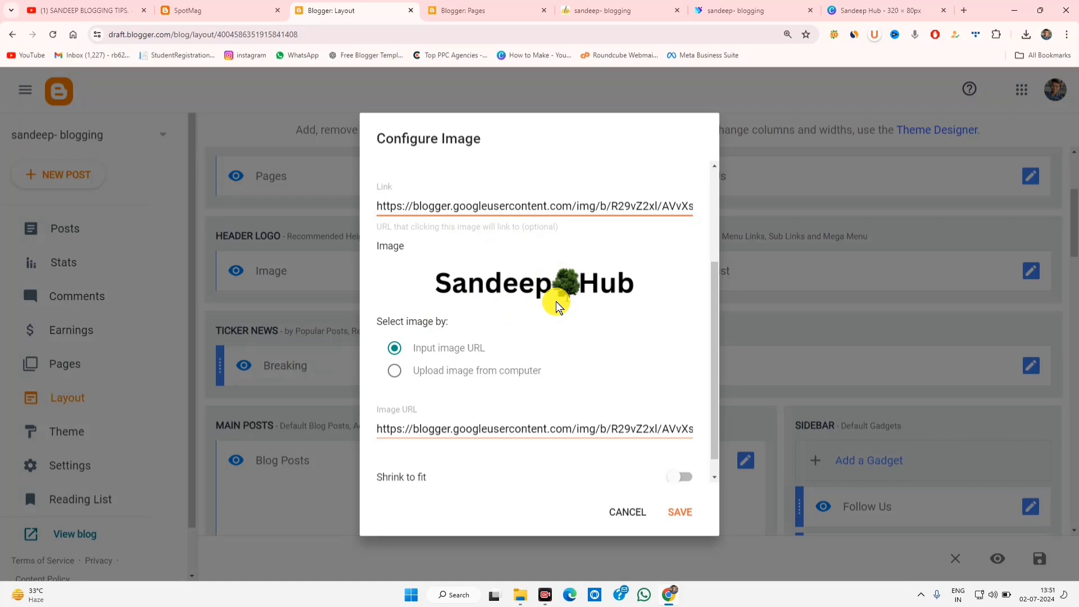
pyautogui.scroll(-1, 532, 393)
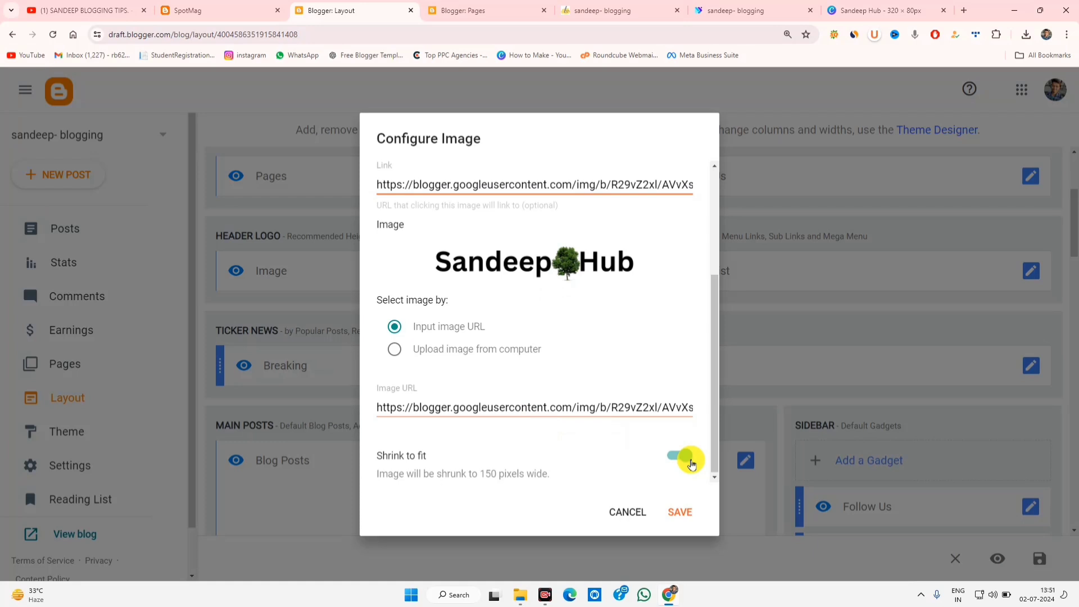
pyautogui.click(680, 512)
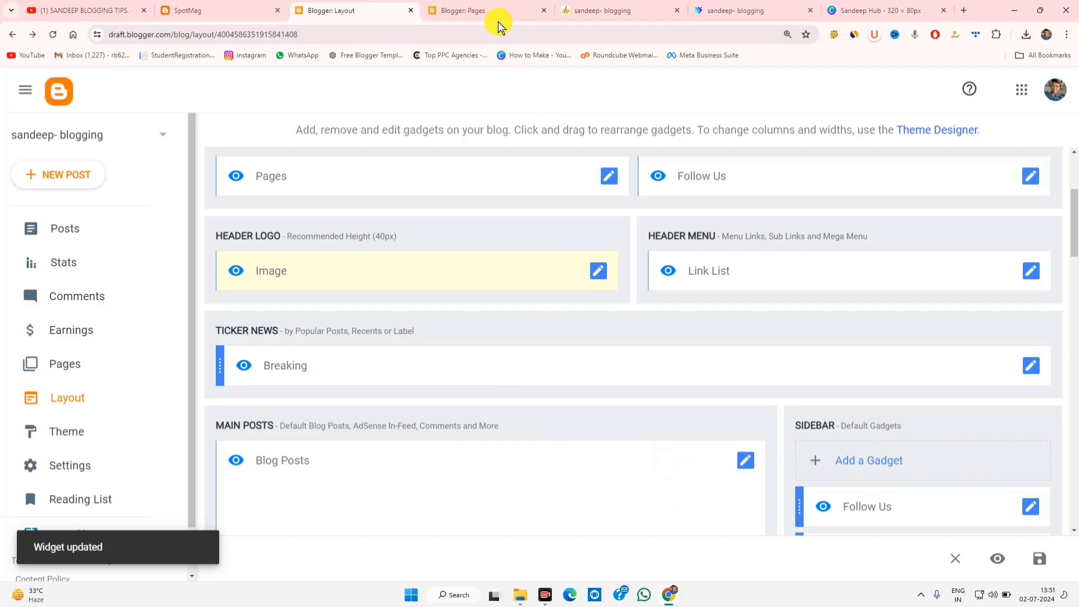
# Step: View the reloaded live blog and examine its header logo and the entries of the header menu
pyautogui.click(499, 11)
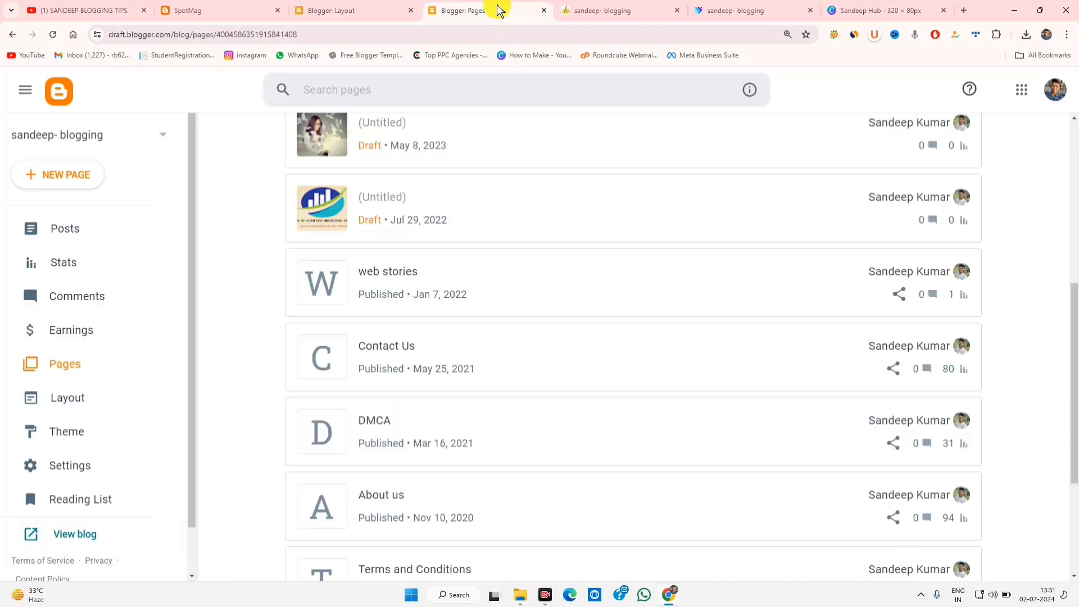
pyautogui.click(612, 10)
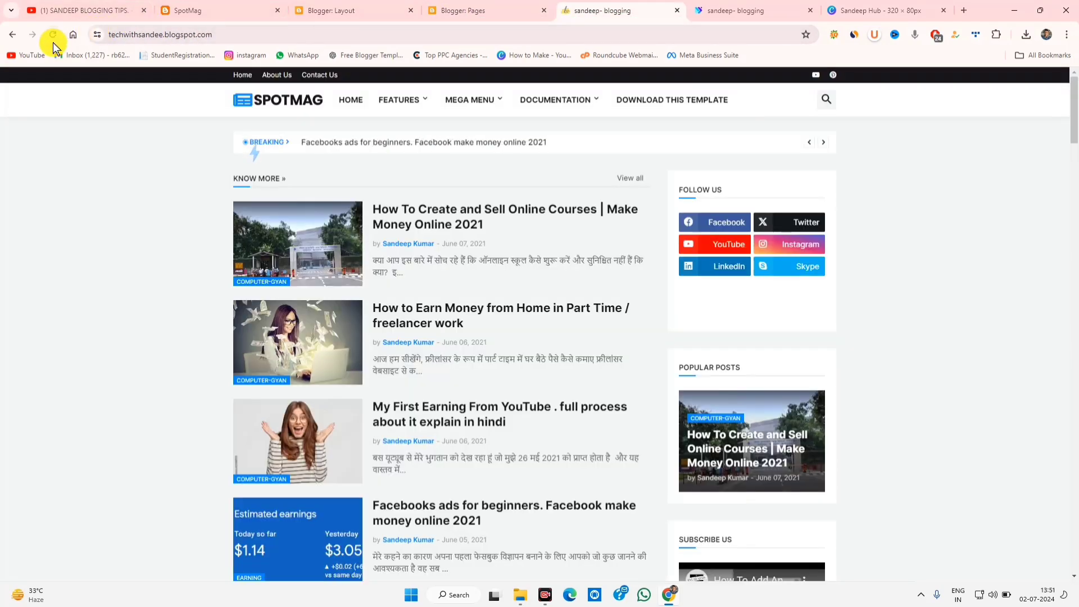
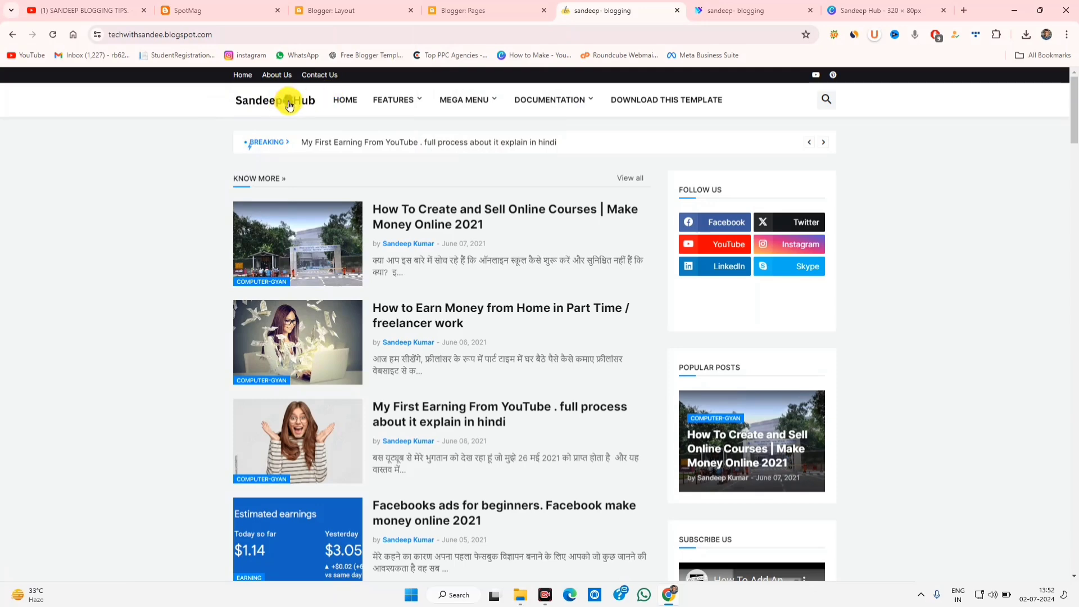
pyautogui.click(361, 4)
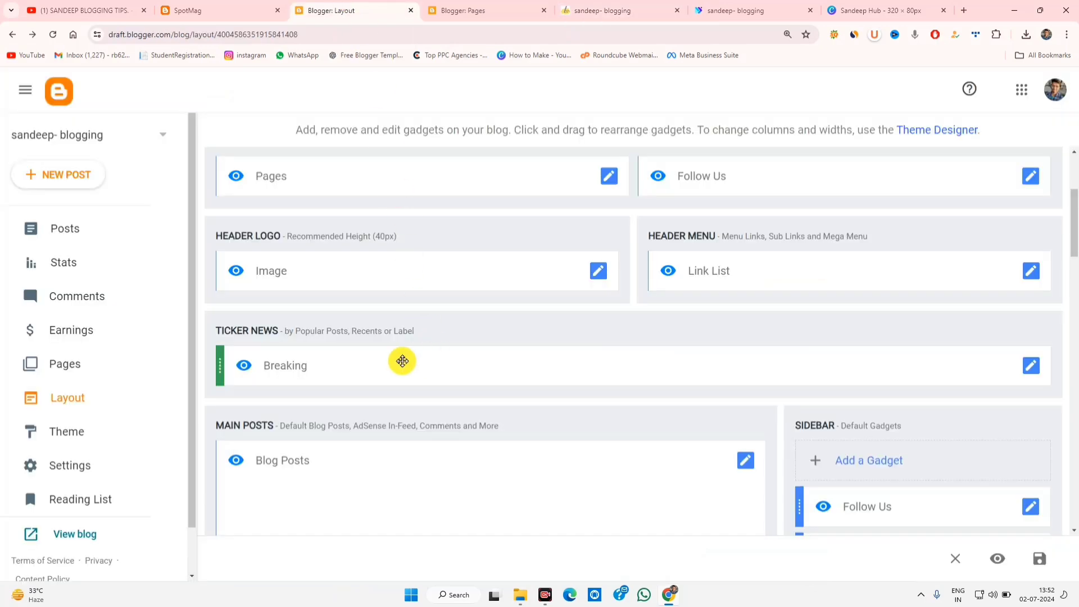
pyautogui.click(607, 11)
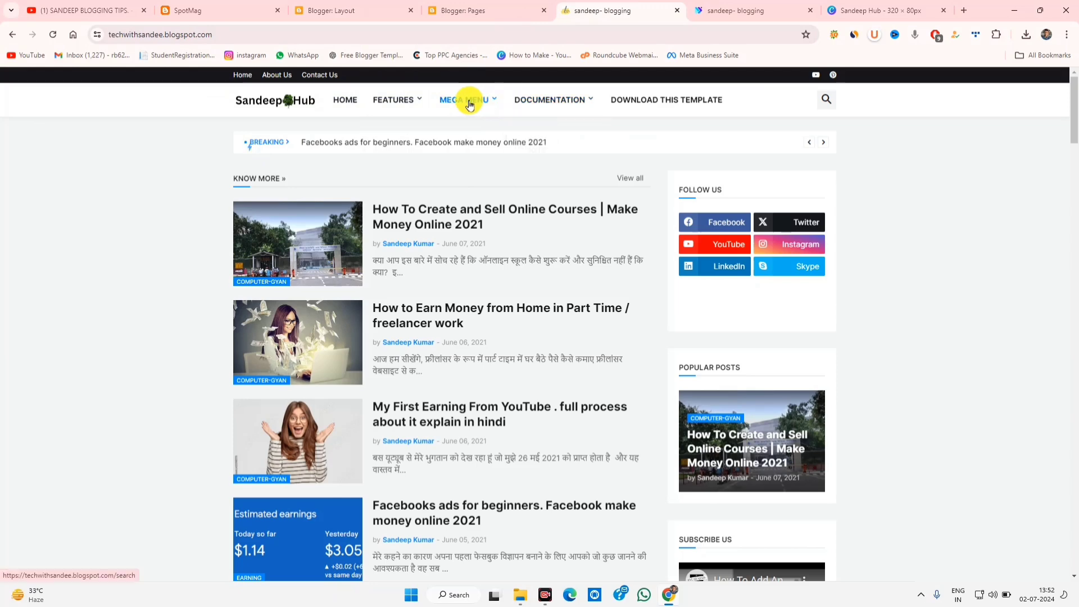
pyautogui.moveTo(533, 107)
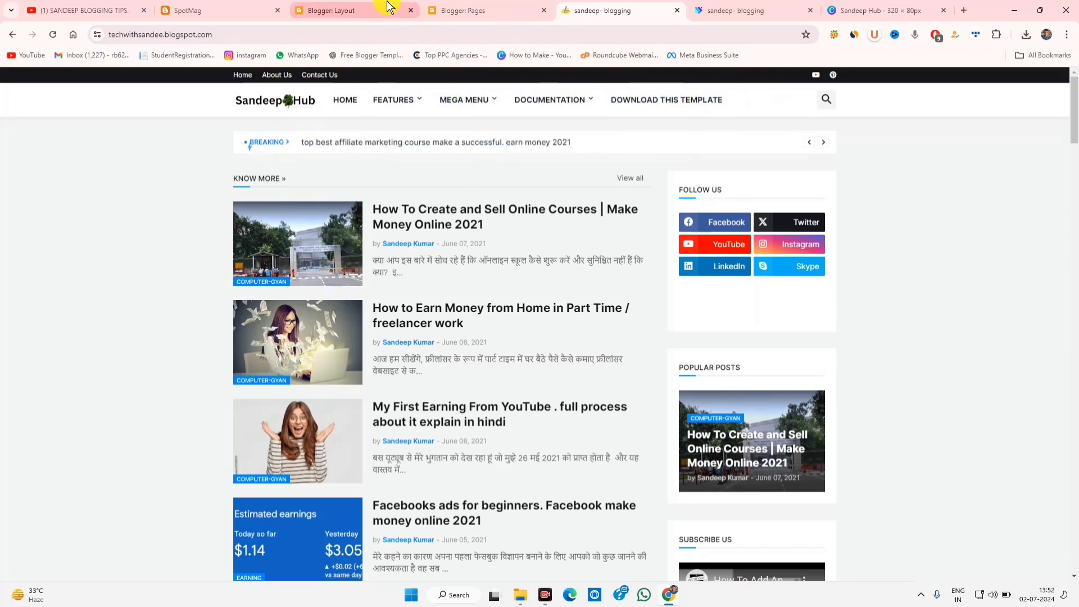
# Step: Open the Header Menu link list in the blog layout and delete all of its default links
pyautogui.click(338, 10)
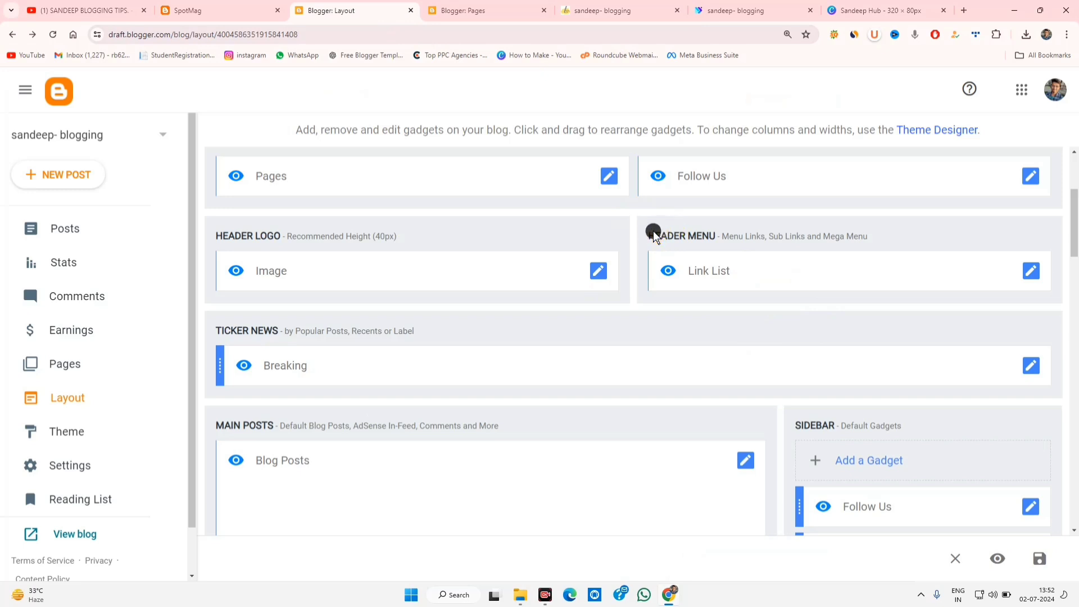
pyautogui.click(1031, 270)
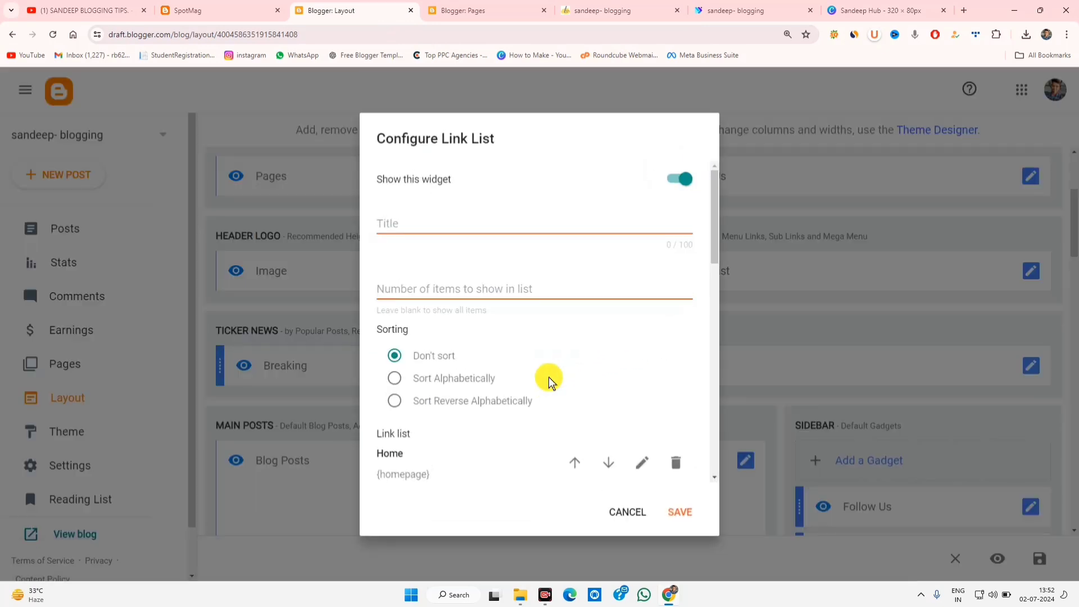
pyautogui.scroll(-10, 549, 378)
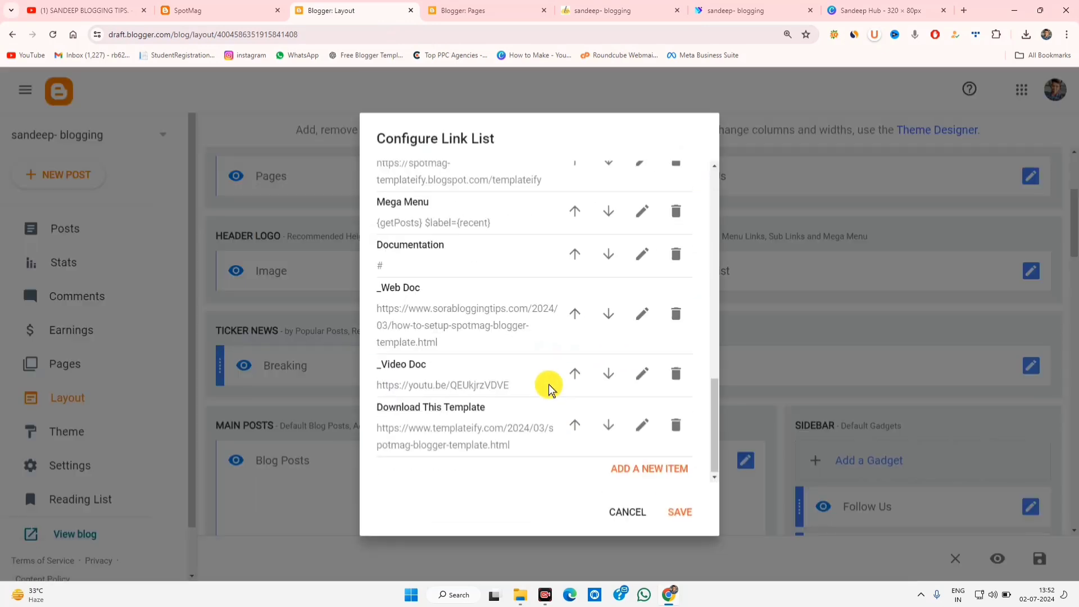
pyautogui.click(676, 423)
pyautogui.click(677, 422)
pyautogui.click(678, 422)
pyautogui.click(679, 423)
pyautogui.click(680, 422)
pyautogui.click(682, 421)
pyautogui.click(682, 422)
pyautogui.click(682, 421)
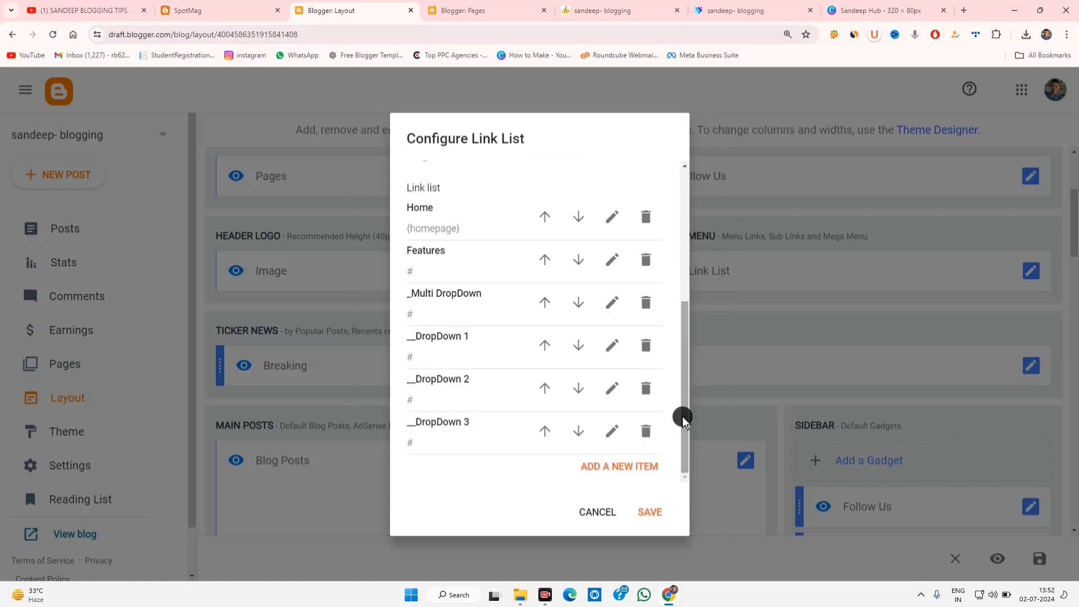
pyautogui.click(645, 428)
pyautogui.click(646, 428)
pyautogui.click(647, 430)
pyautogui.click(645, 429)
pyautogui.click(646, 429)
pyautogui.click(645, 428)
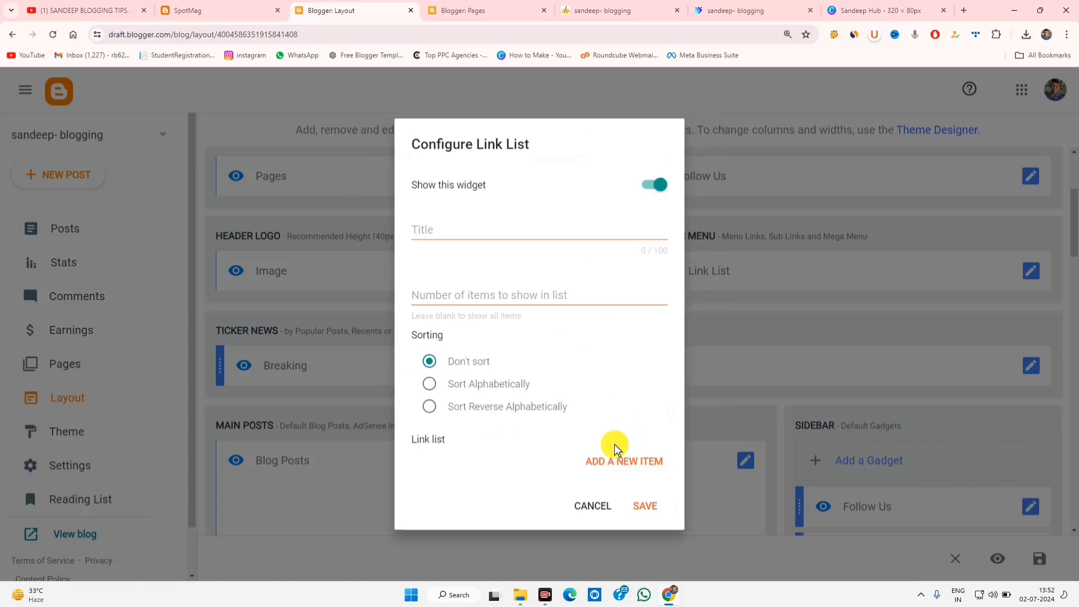
# Step: Add a Home item with the site URL / to the Header Menu link list and save the gadget
pyautogui.click(596, 464)
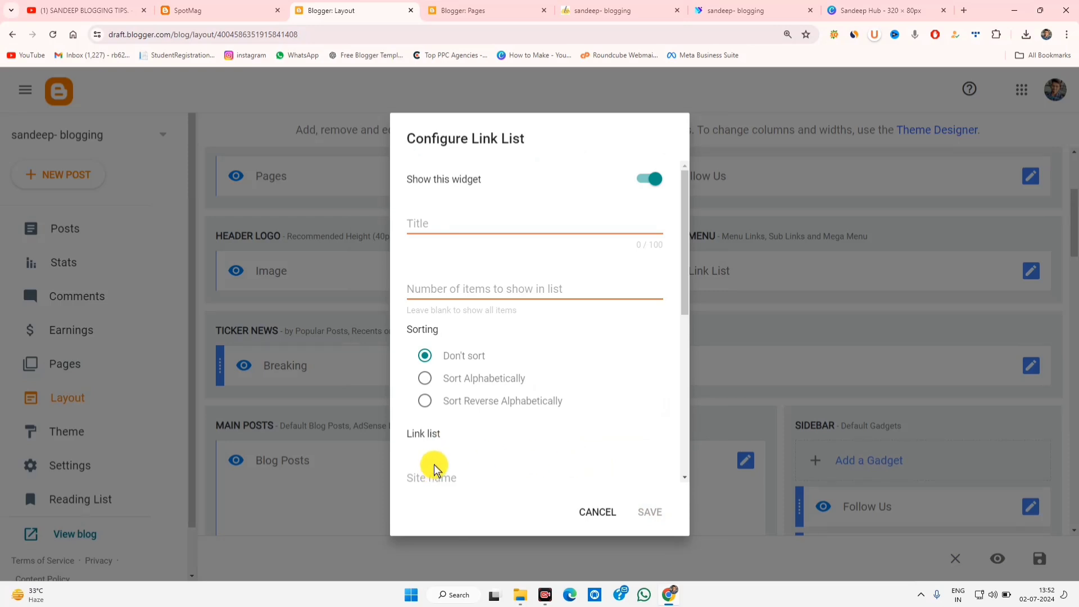
pyautogui.scroll(-3, 473, 415)
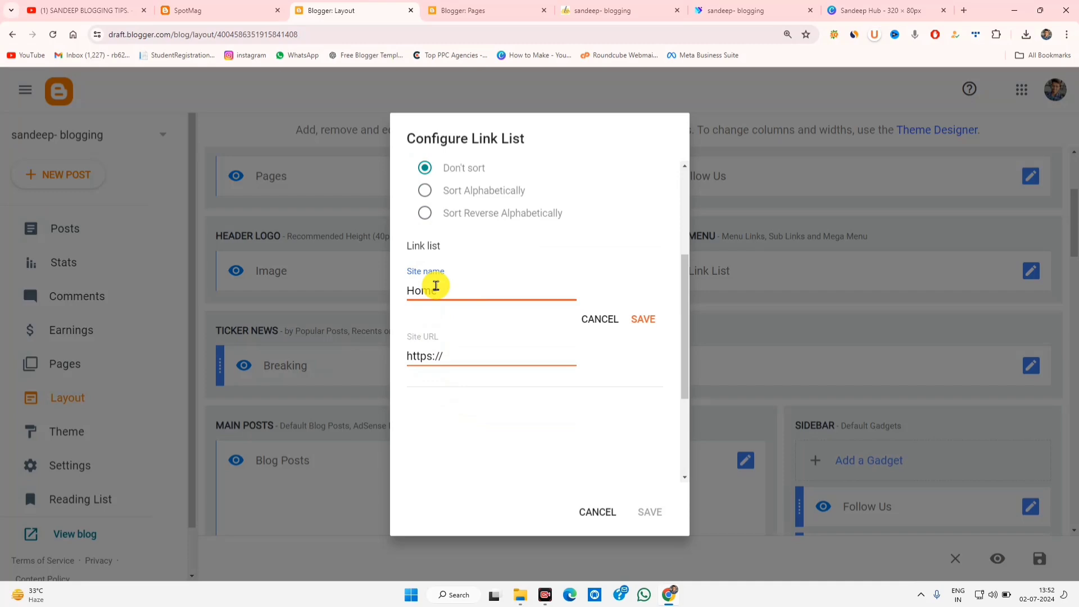
pyautogui.hotkey('ctrl', 'a')
pyautogui.write('/')
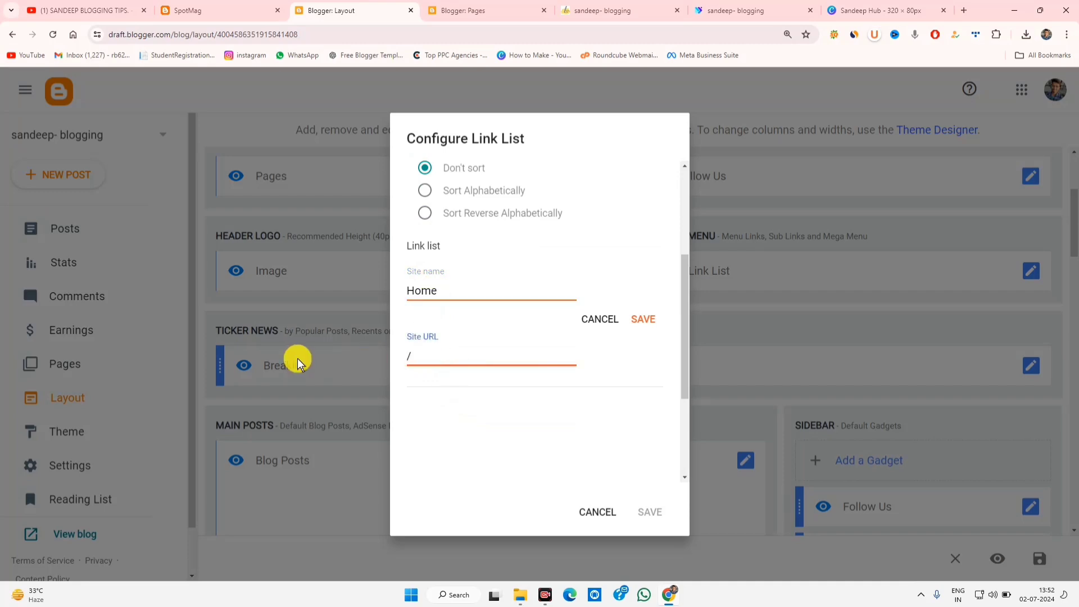
pyautogui.click(650, 321)
pyautogui.click(650, 511)
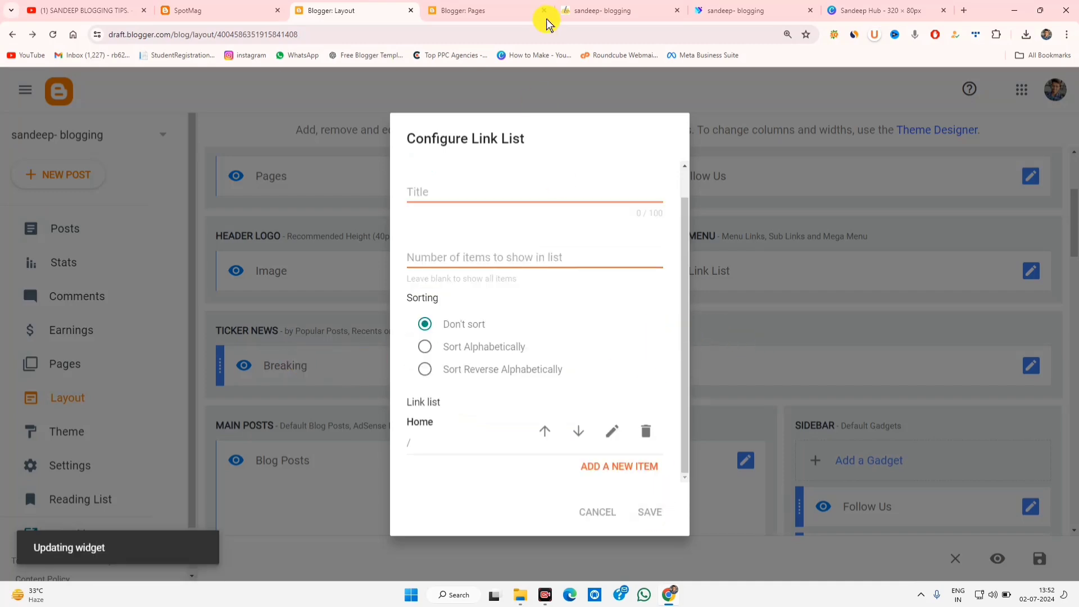
# Step: Reload the live blog to check the header menu, and look through the category labels used on the blog's posts
pyautogui.click(660, 7)
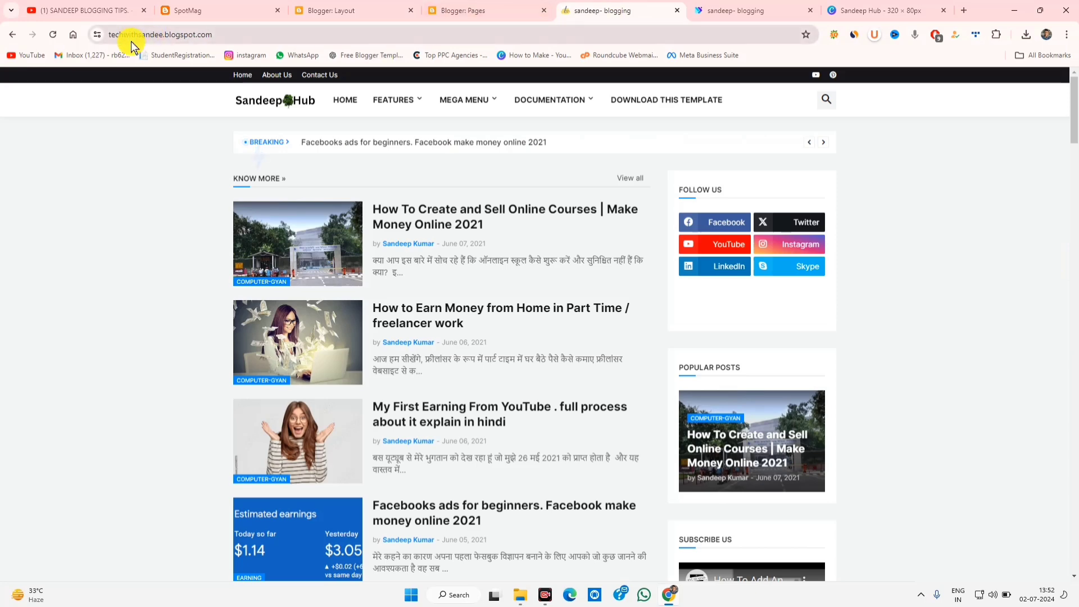
pyautogui.click(53, 34)
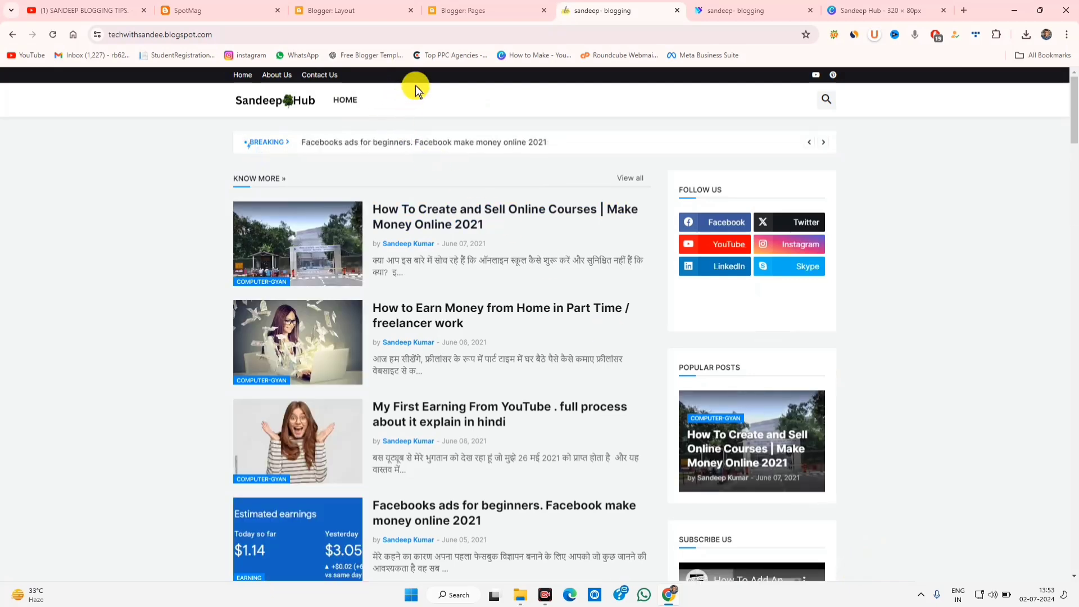
pyautogui.click(464, 8)
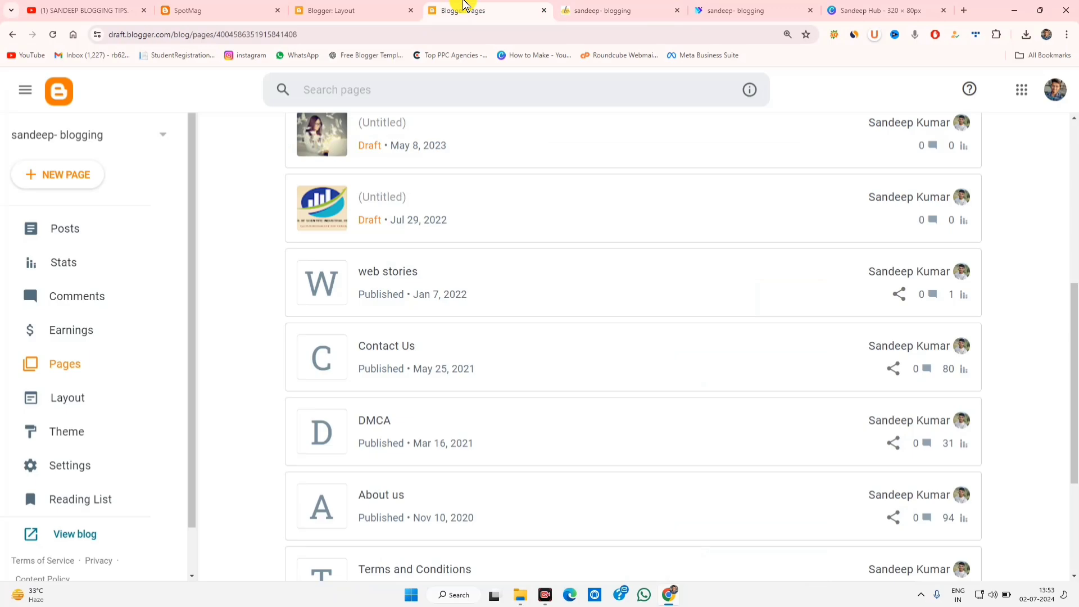
pyautogui.click(83, 231)
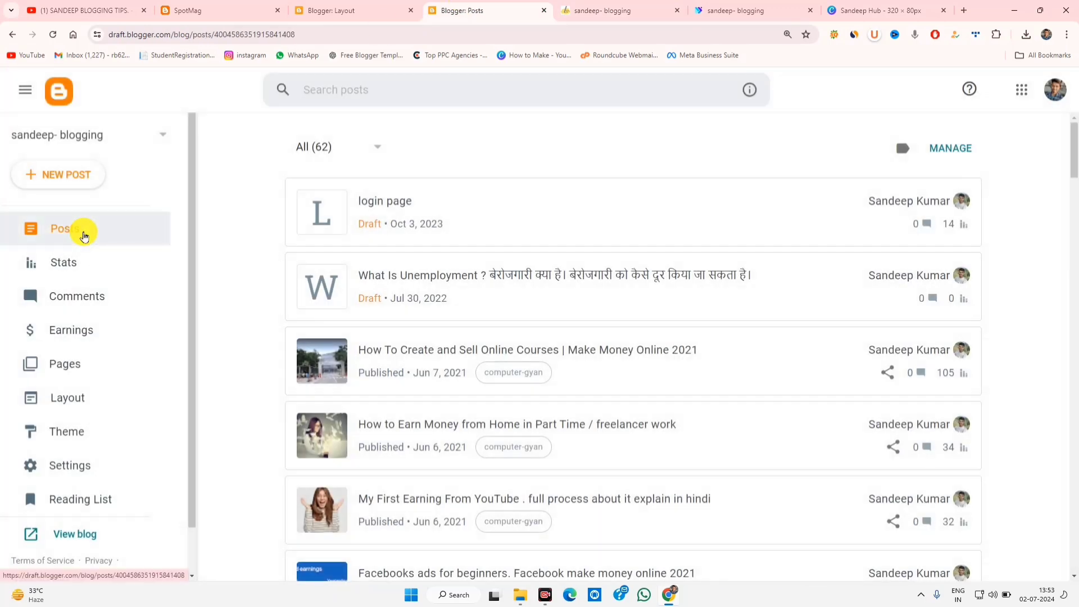
pyautogui.scroll(-10, 513, 323)
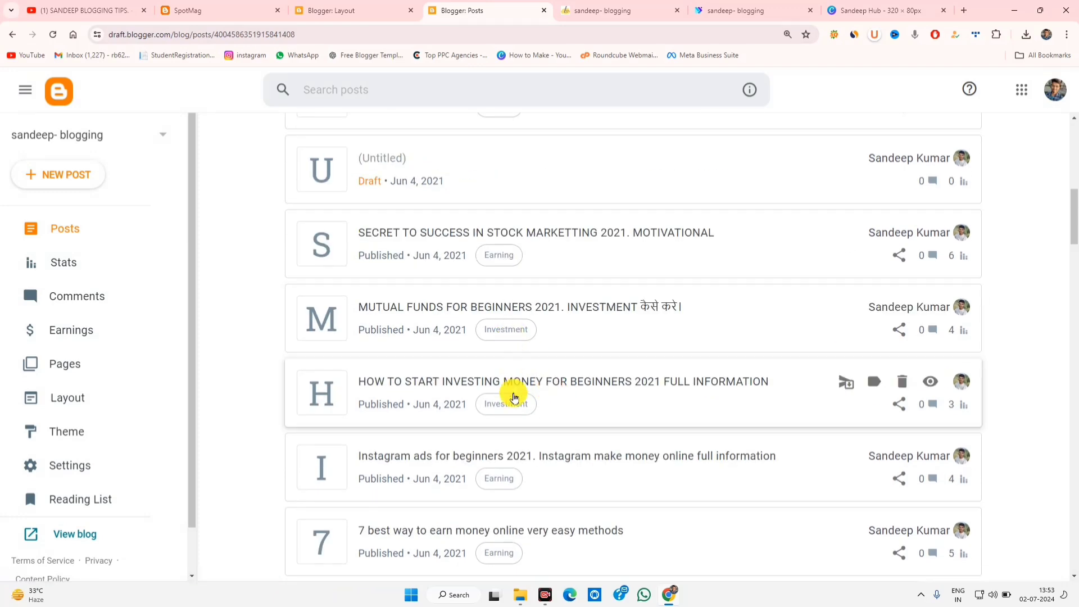
pyautogui.scroll(-5, 516, 478)
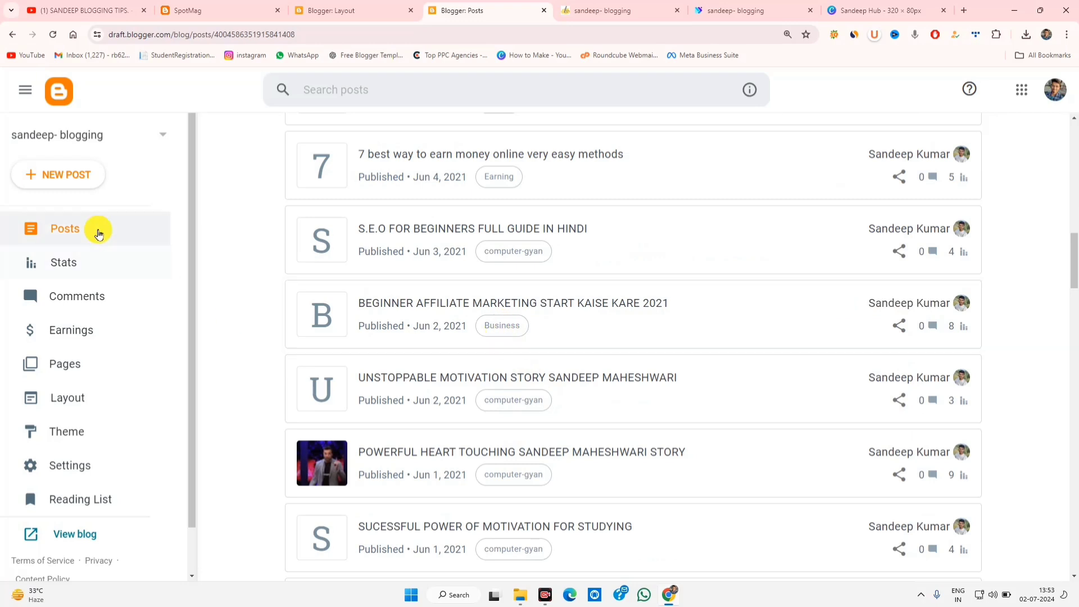
pyautogui.click(62, 397)
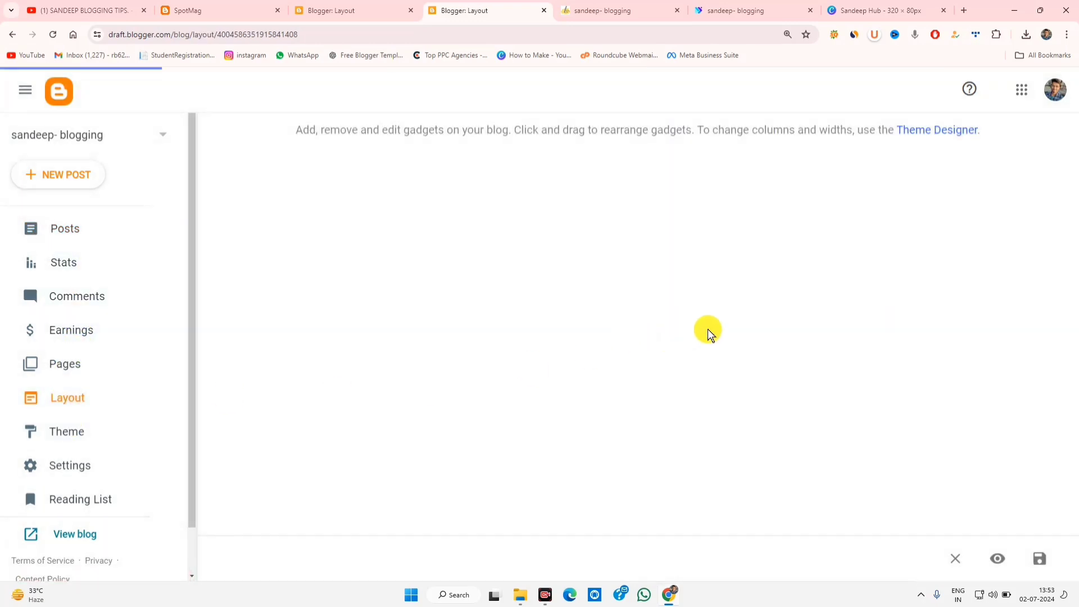
pyautogui.click(1028, 466)
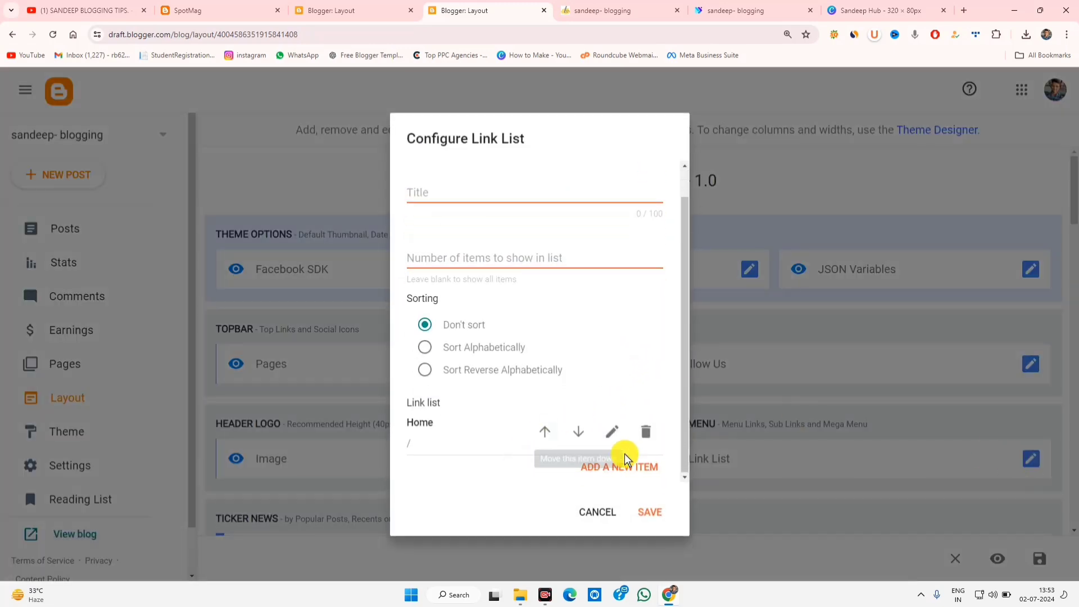
pyautogui.click(621, 466)
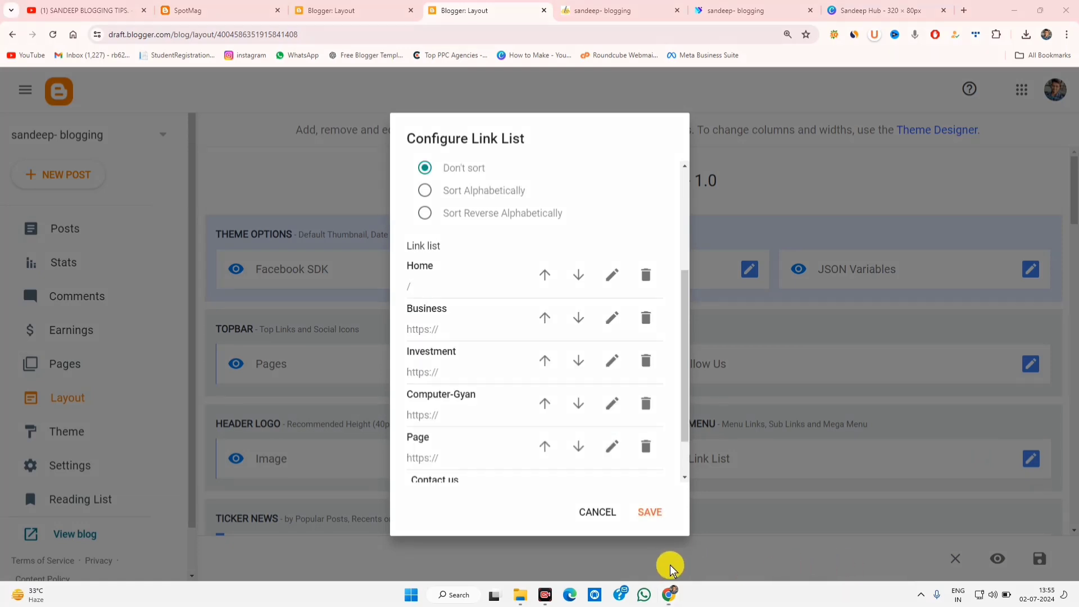
pyautogui.moveTo(402, 300)
pyautogui.mouseDown()
pyautogui.moveTo(496, 378)
pyautogui.moveTo(683, 467)
pyautogui.moveTo(674, 426)
pyautogui.mouseUp()
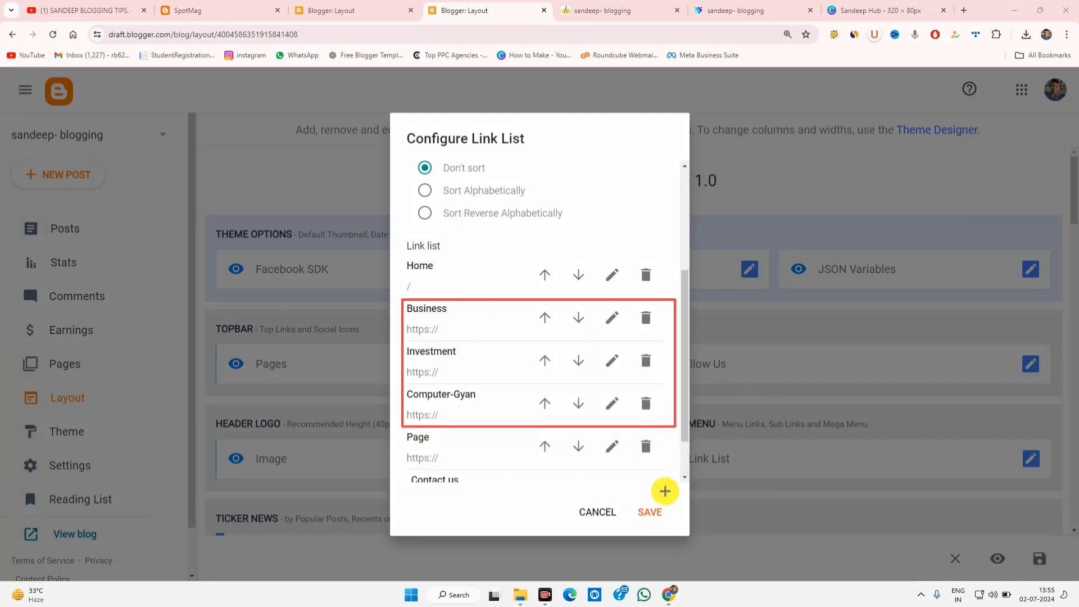
# Step: Check the header menu links and the Page drop-down on the live blog, and return to the Header Menu link list
pyautogui.click(646, 11)
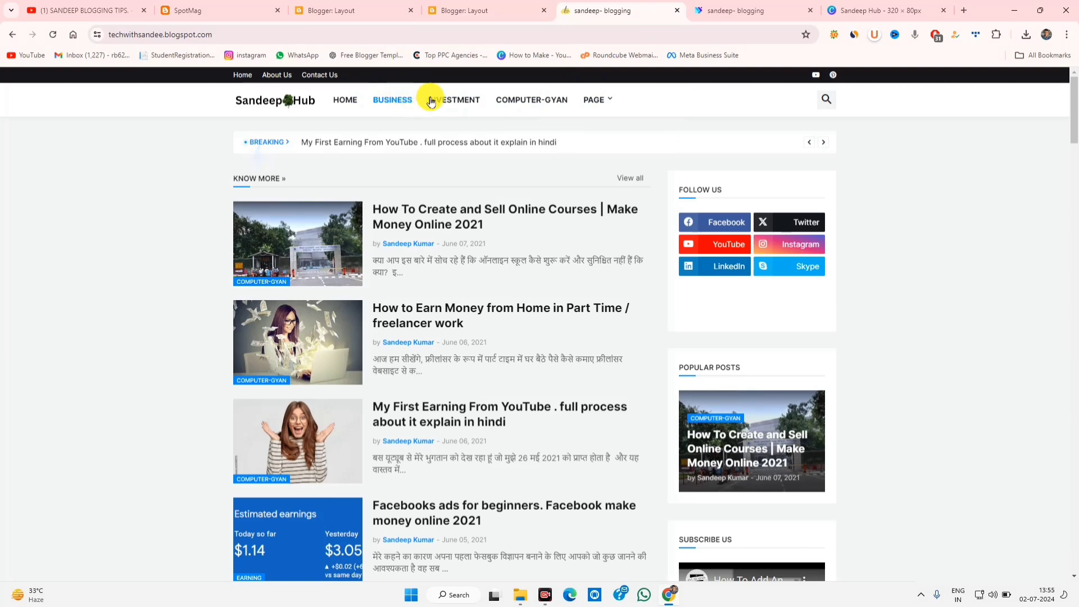
pyautogui.moveTo(602, 104)
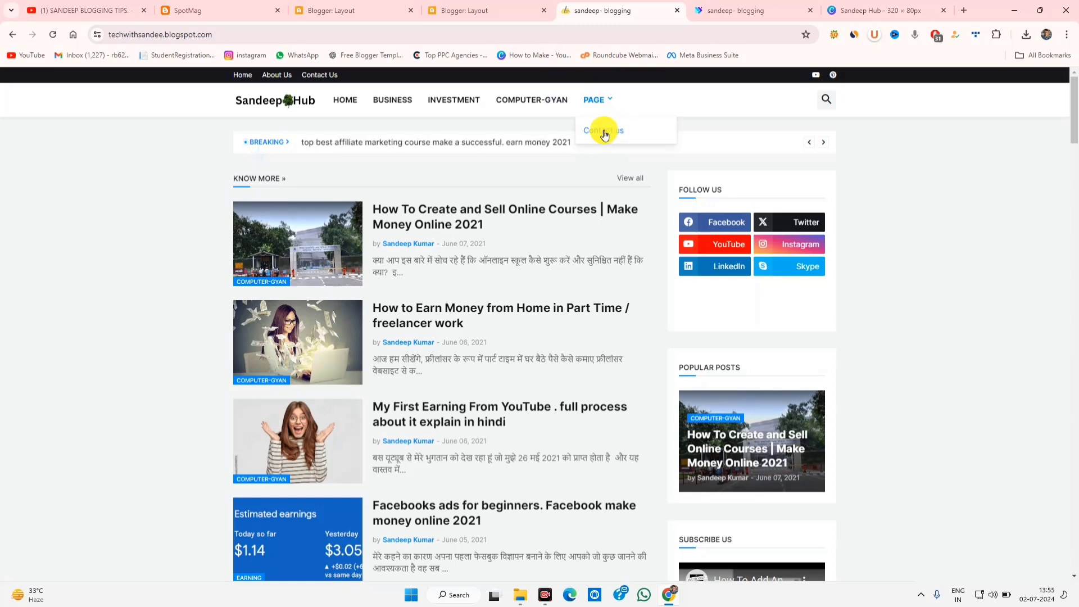
pyautogui.click(506, 10)
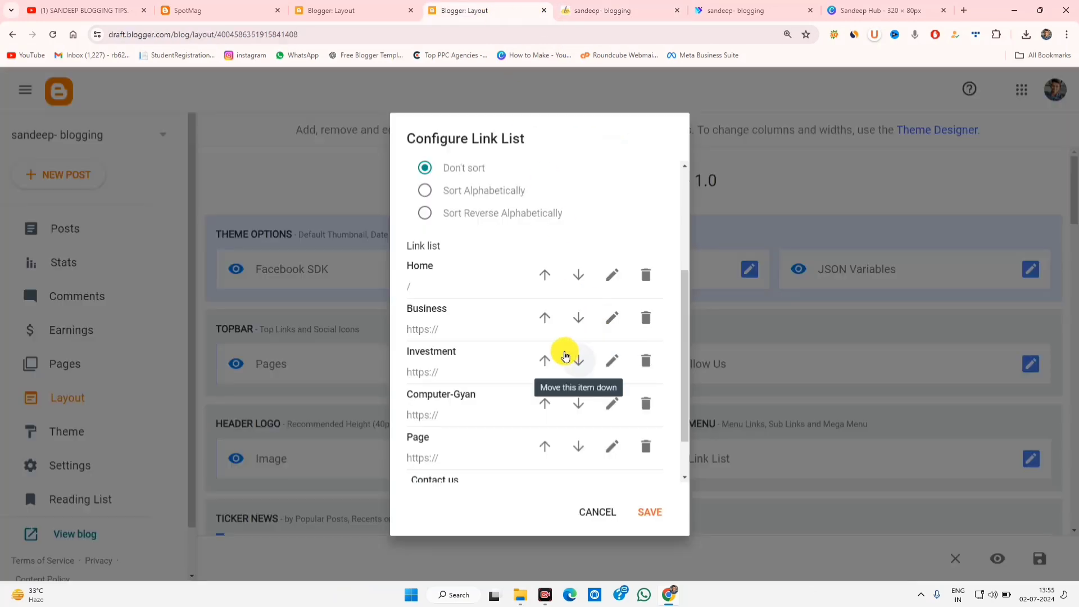
# Step: Examine the underscore prefix in the _Contact us item's site name and leave the item without editing it
pyautogui.scroll(-1, 610, 421)
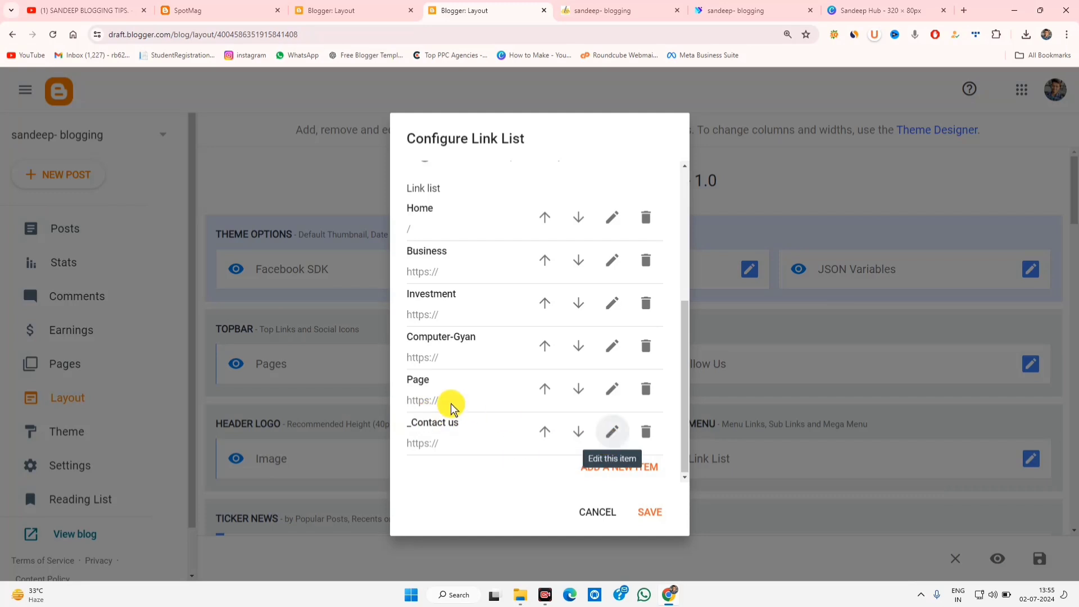
pyautogui.click(610, 431)
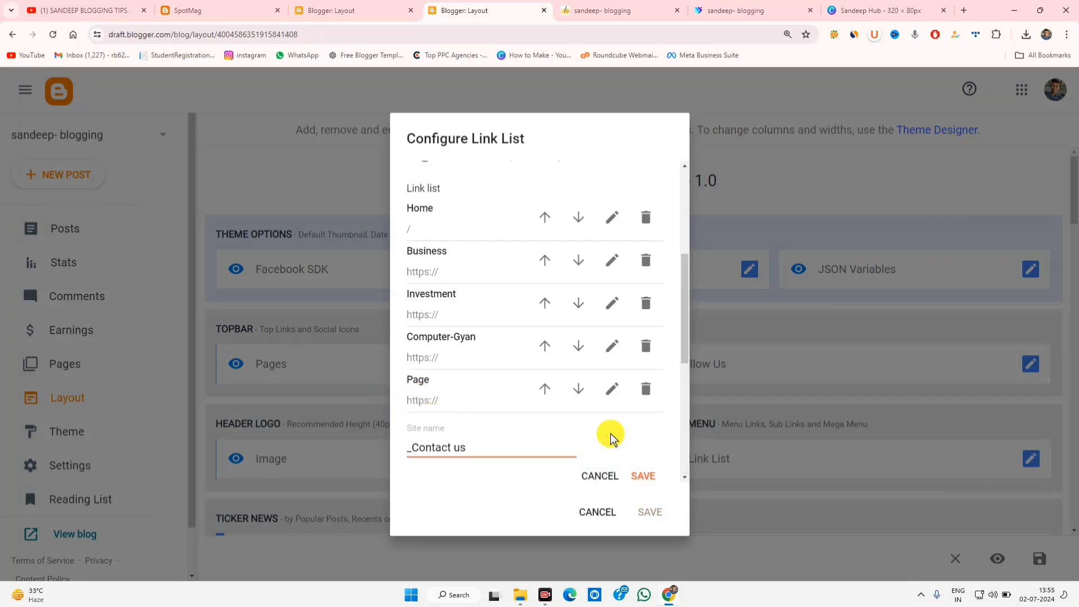
pyautogui.click(413, 447)
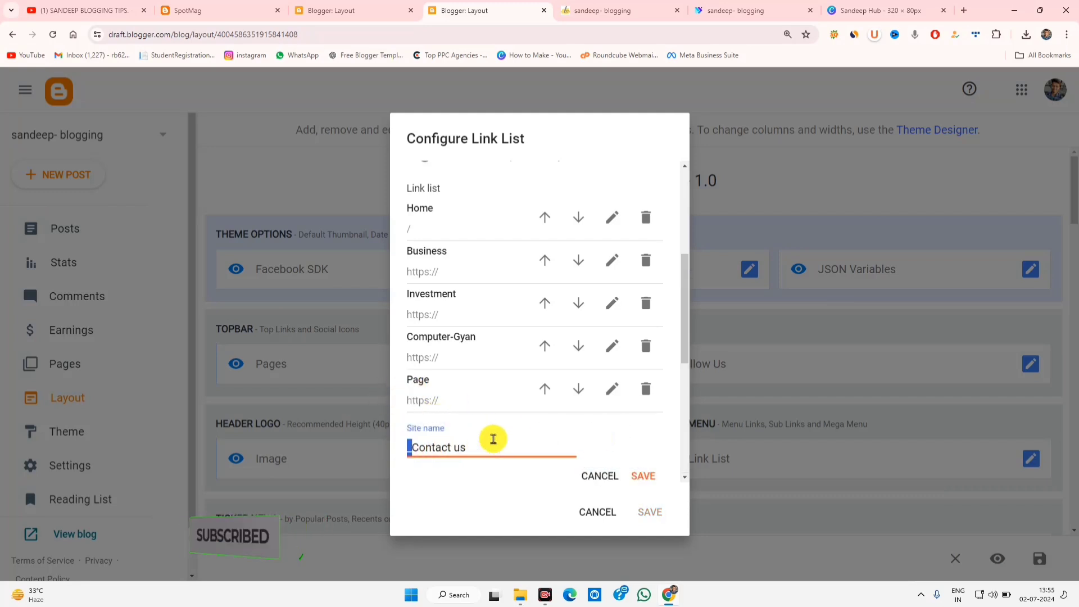
pyautogui.scroll(-3, 511, 430)
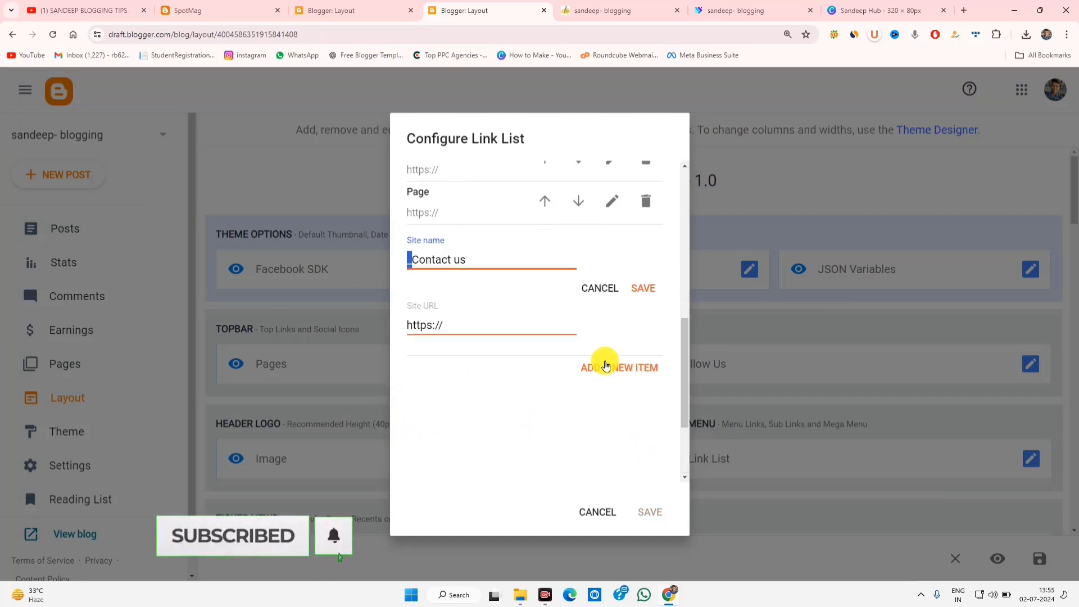
pyautogui.click(604, 285)
# Step: Start a new item in the Header Menu link list below _Contact us
pyautogui.click(609, 471)
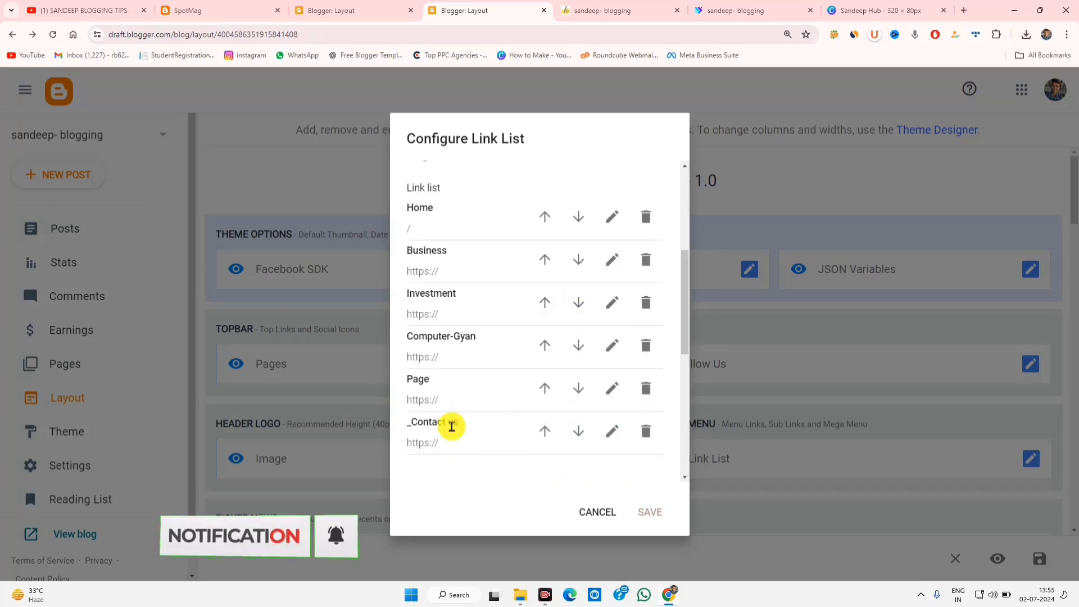
# Step: Add an item named "_About us" to the header menu link list and save the gadget
pyautogui.click(447, 303)
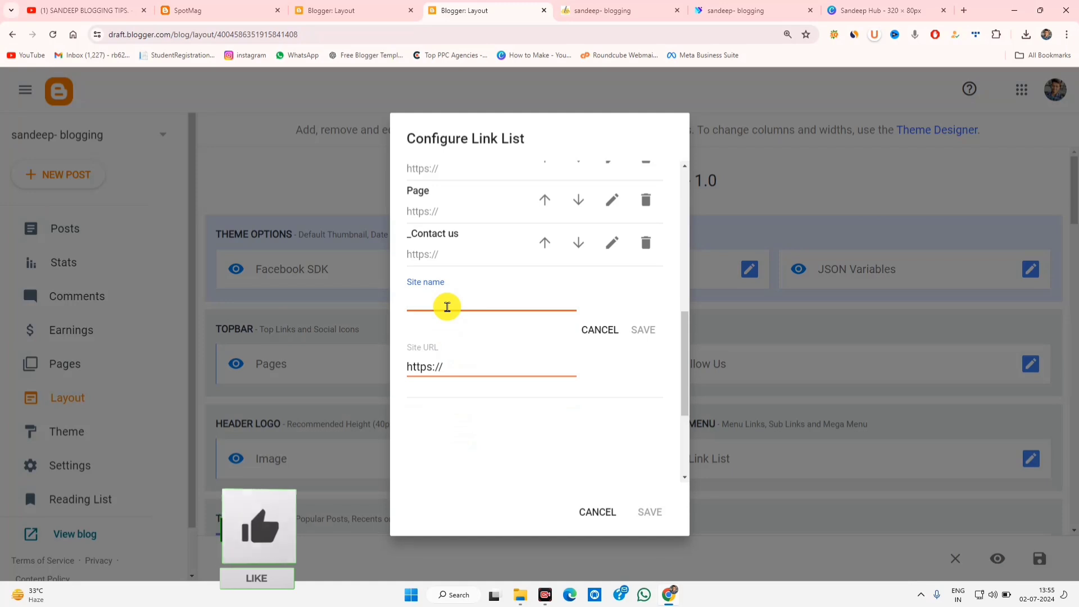
pyautogui.write('_')
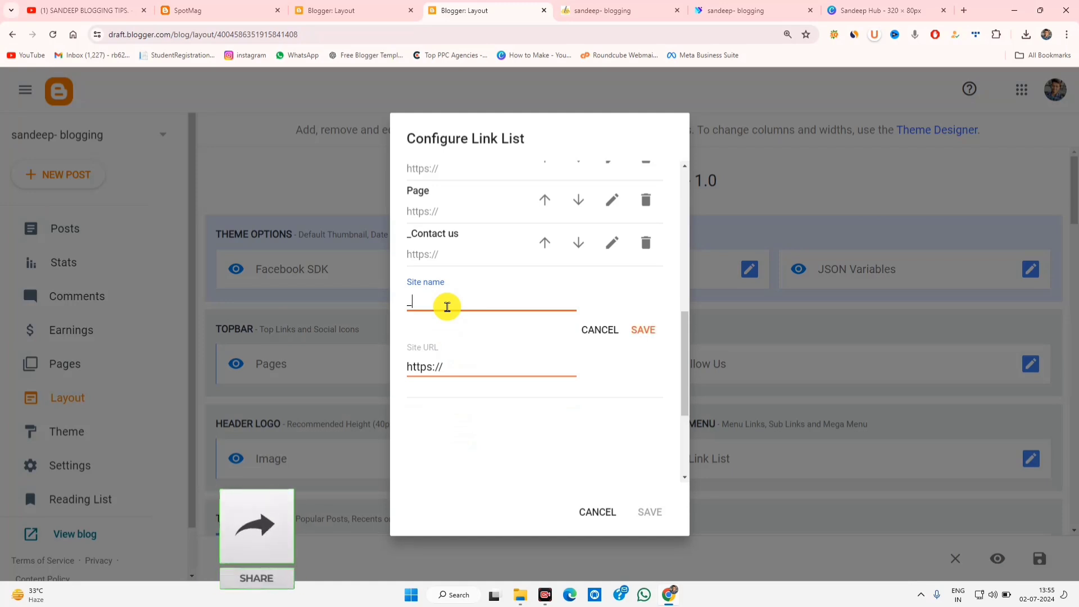
pyautogui.write('A')
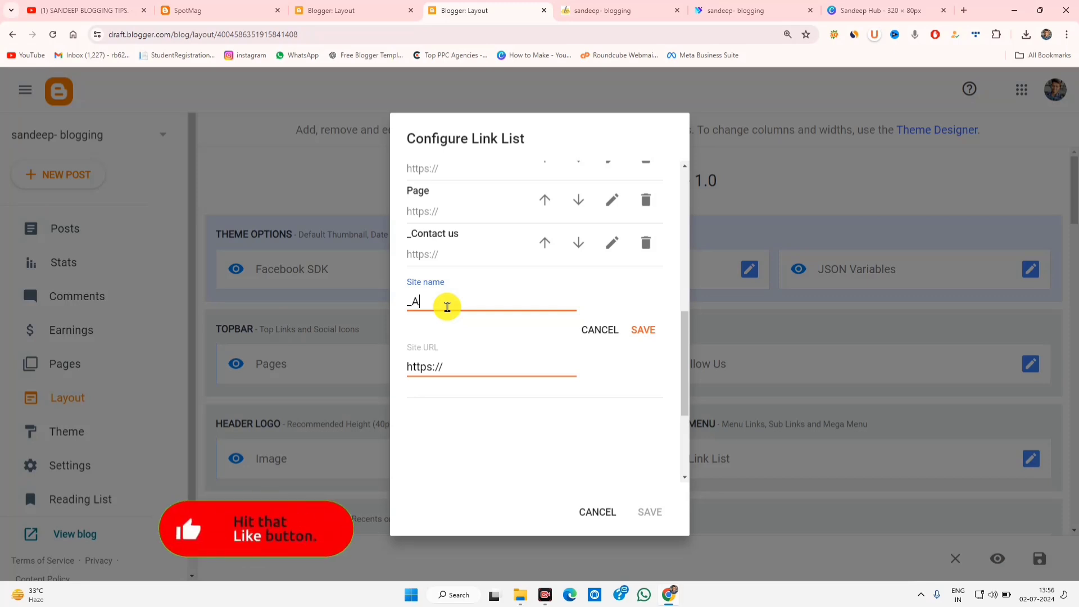
pyautogui.write('bout us')
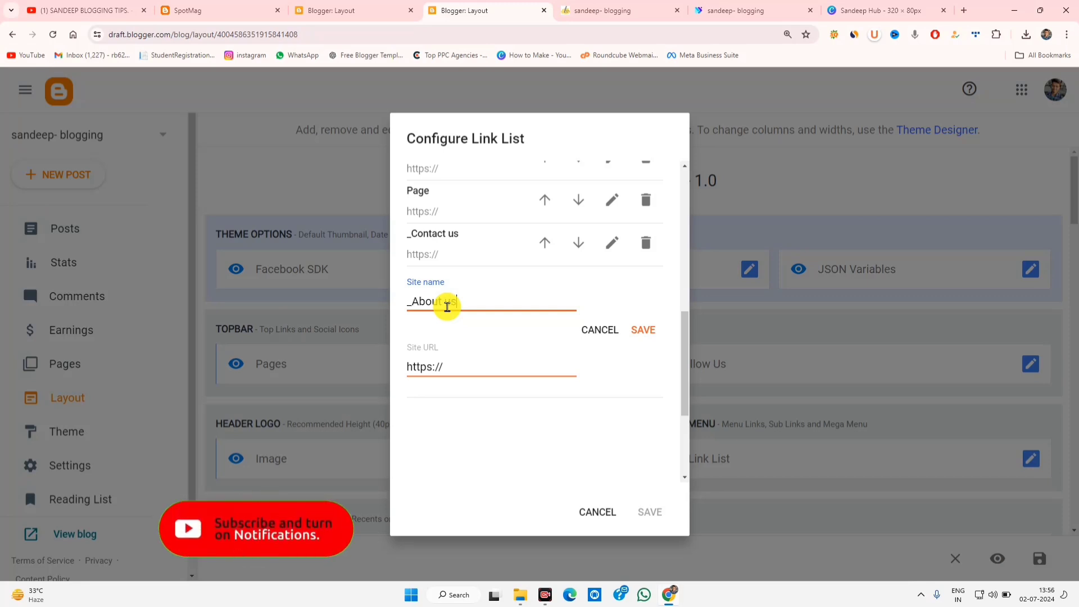
pyautogui.click(641, 336)
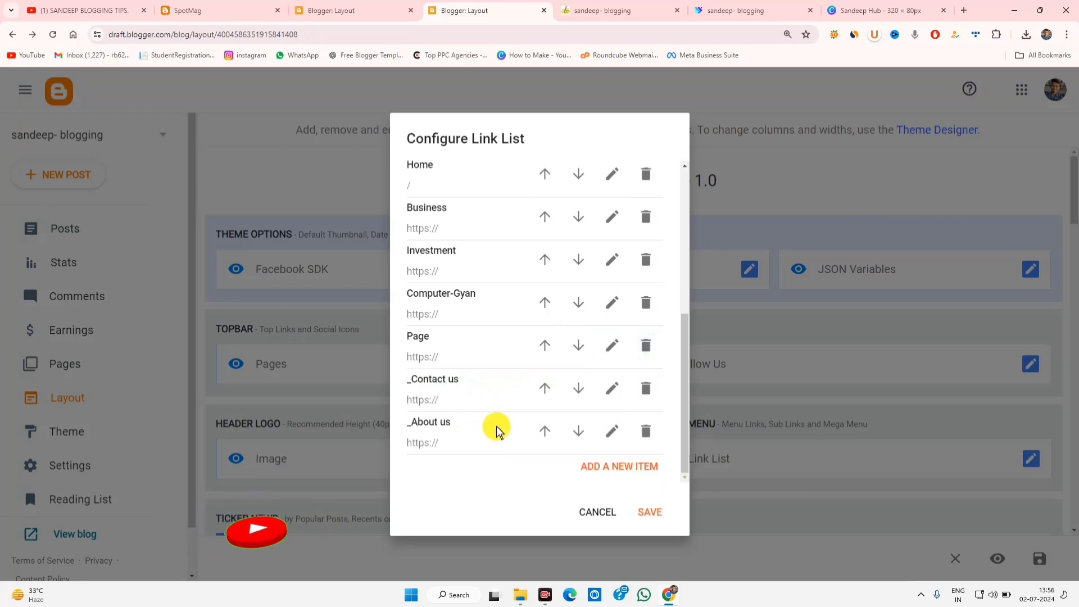
pyautogui.click(646, 510)
# Step: Reload the blog to check the Page submenu, test the Computer-Gyan menu link and return to the blog page
pyautogui.click(646, 10)
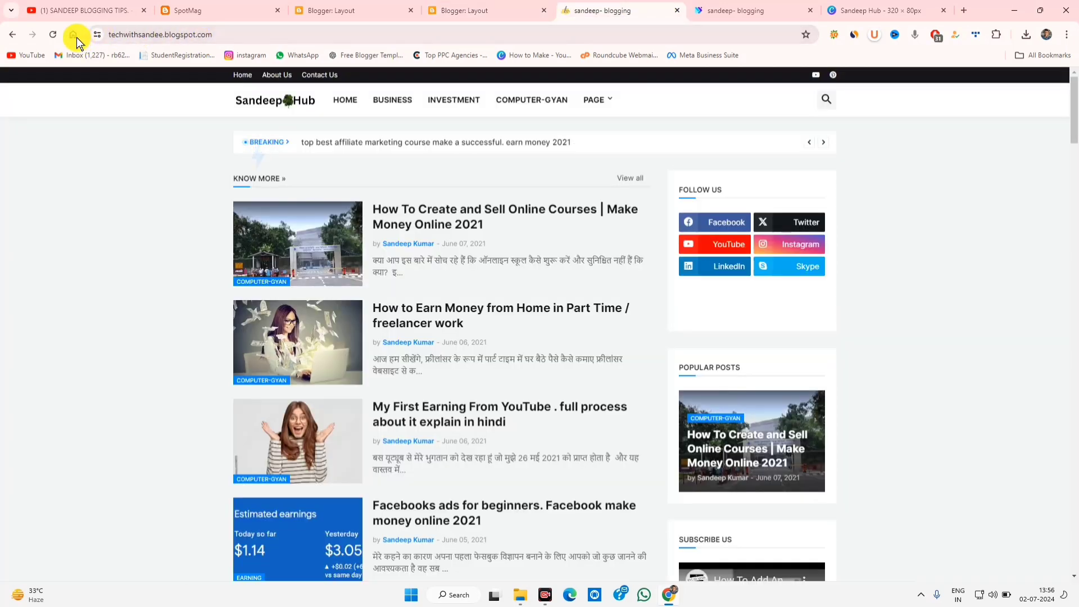
pyautogui.click(52, 34)
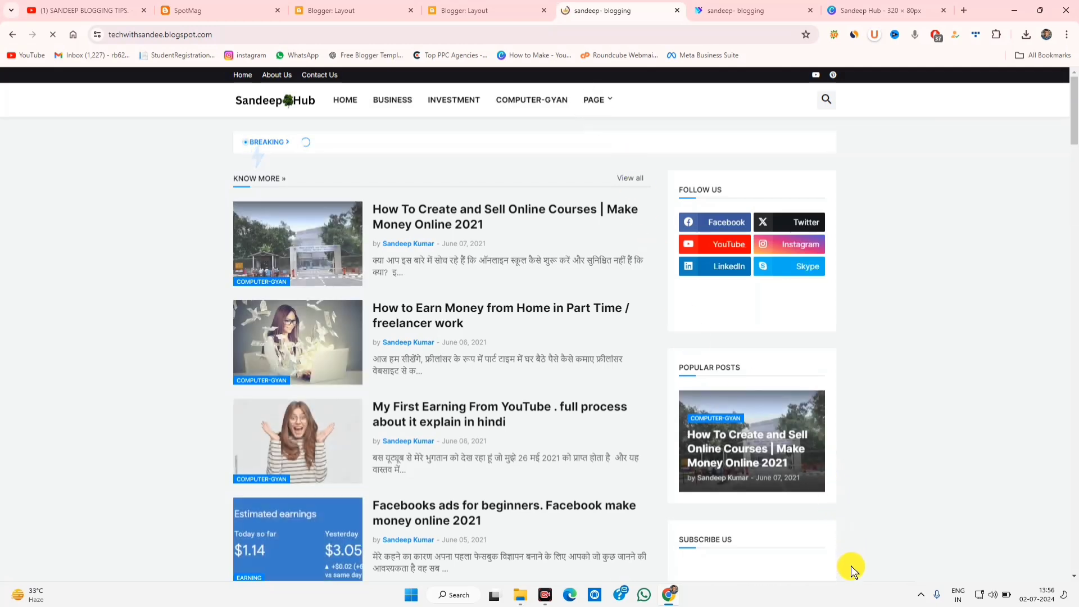
pyautogui.moveTo(595, 100)
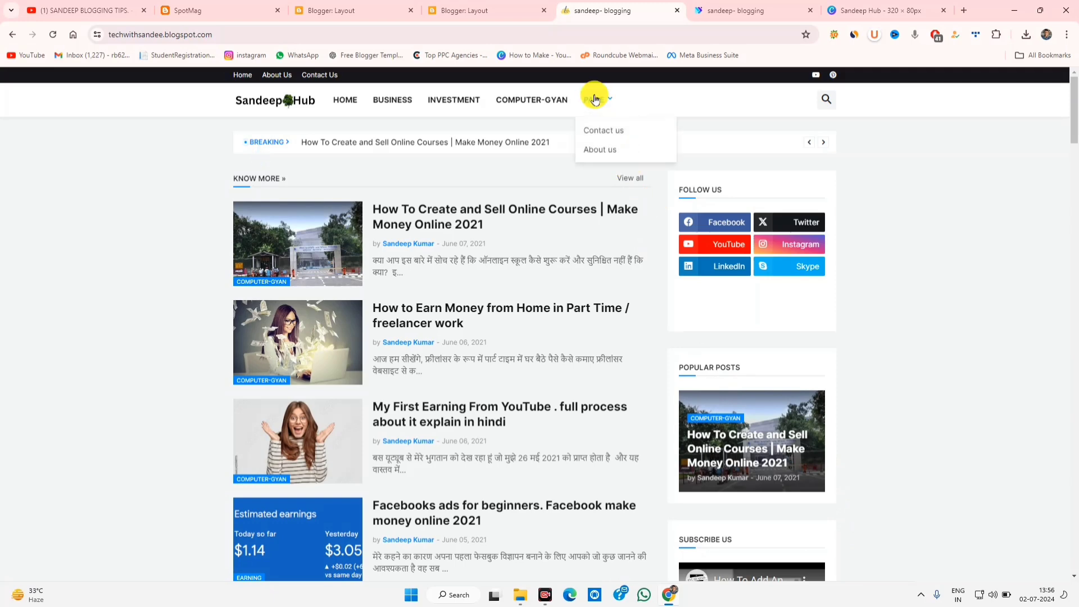
pyautogui.click(530, 101)
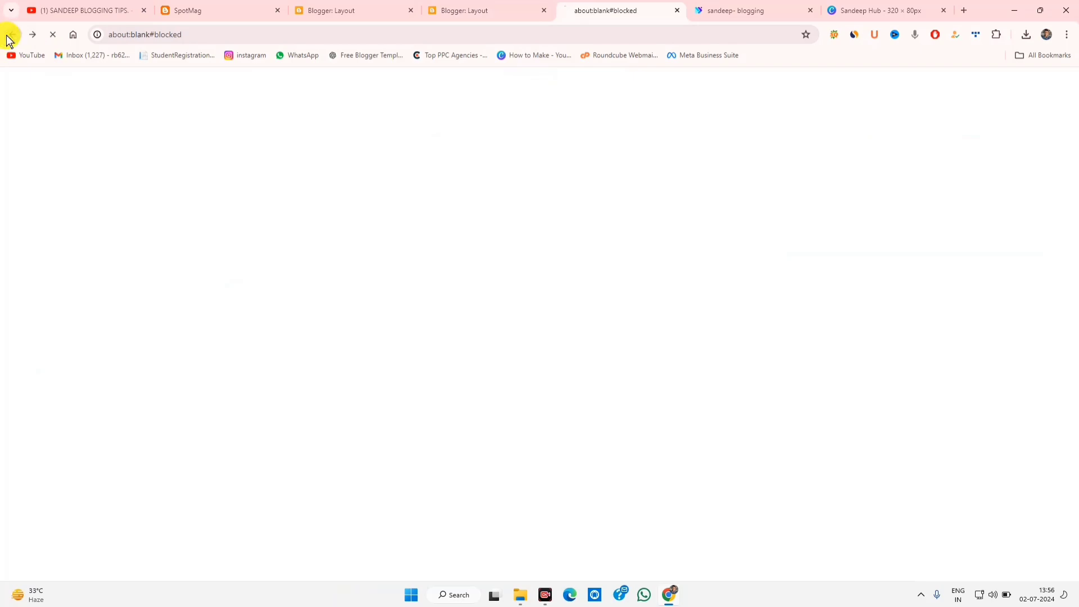
pyautogui.click(10, 37)
# Step: Open the Business label page from the blog footer's main tags and copy its address
pyautogui.click(466, 15)
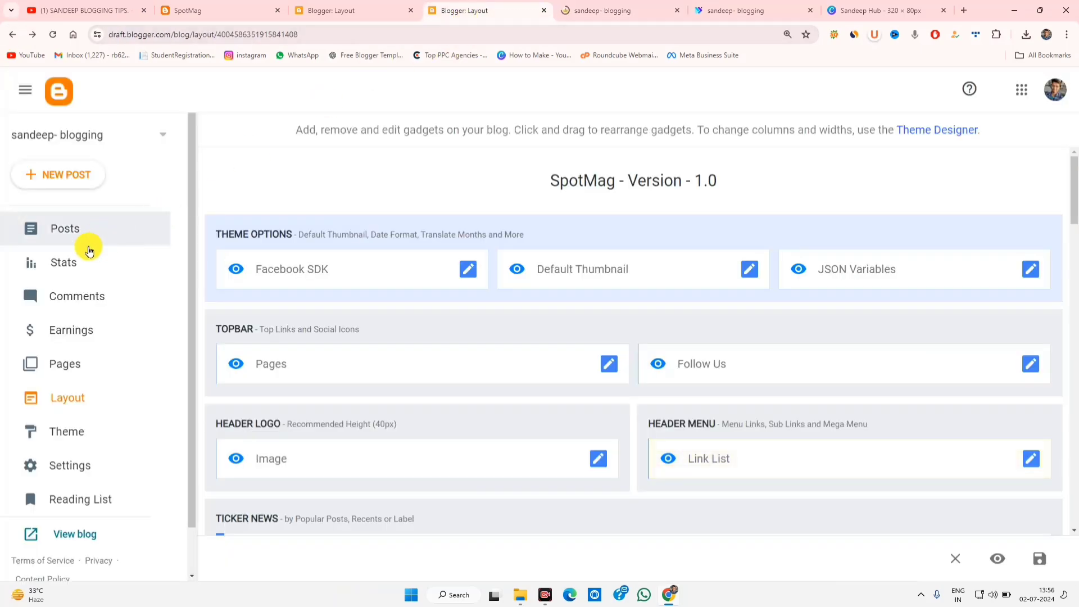
pyautogui.click(646, 10)
pyautogui.scroll(-6, 767, 329)
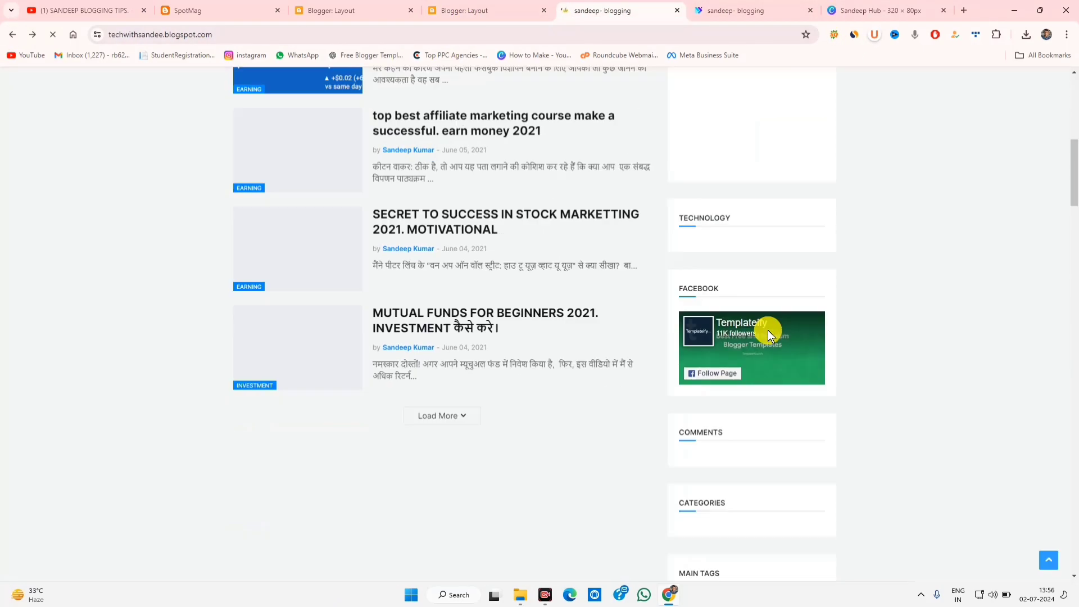
pyautogui.scroll(-20, 755, 346)
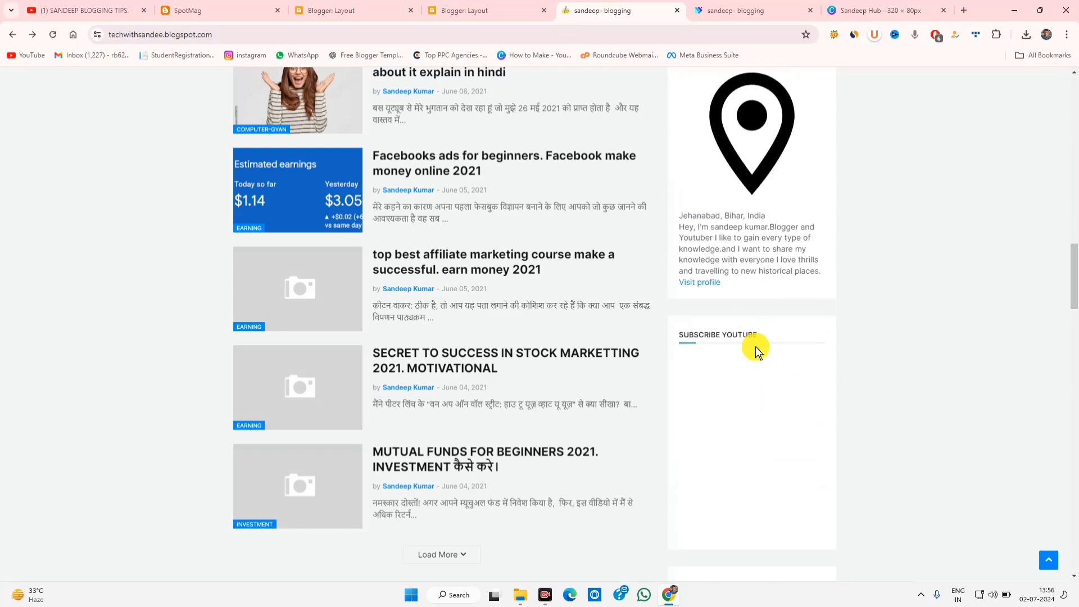
pyautogui.scroll(-6, 757, 346)
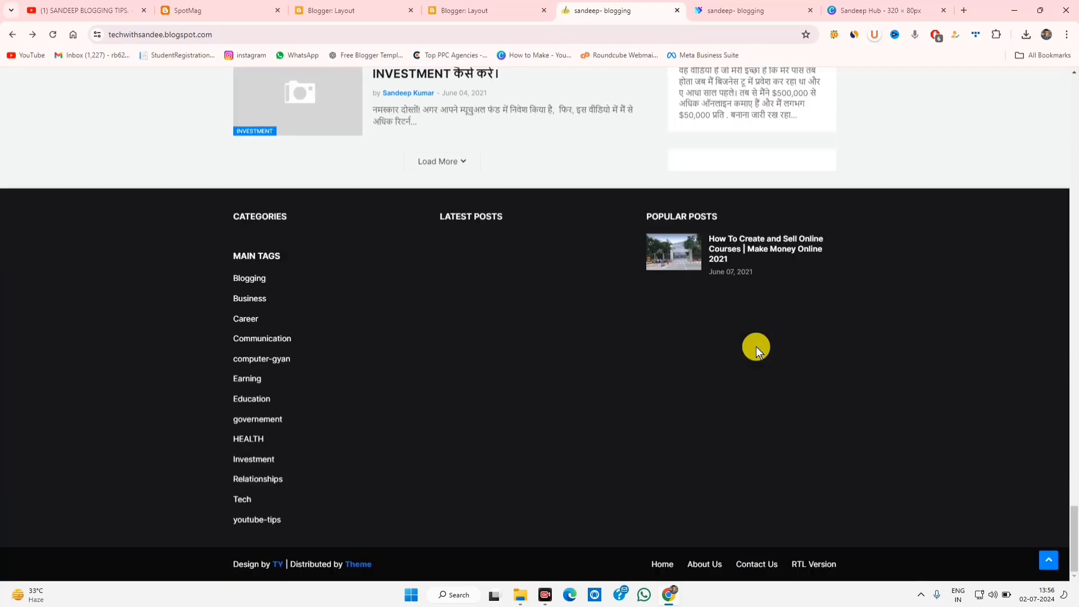
pyautogui.scroll(6, 756, 346)
pyautogui.scroll(-6, 757, 346)
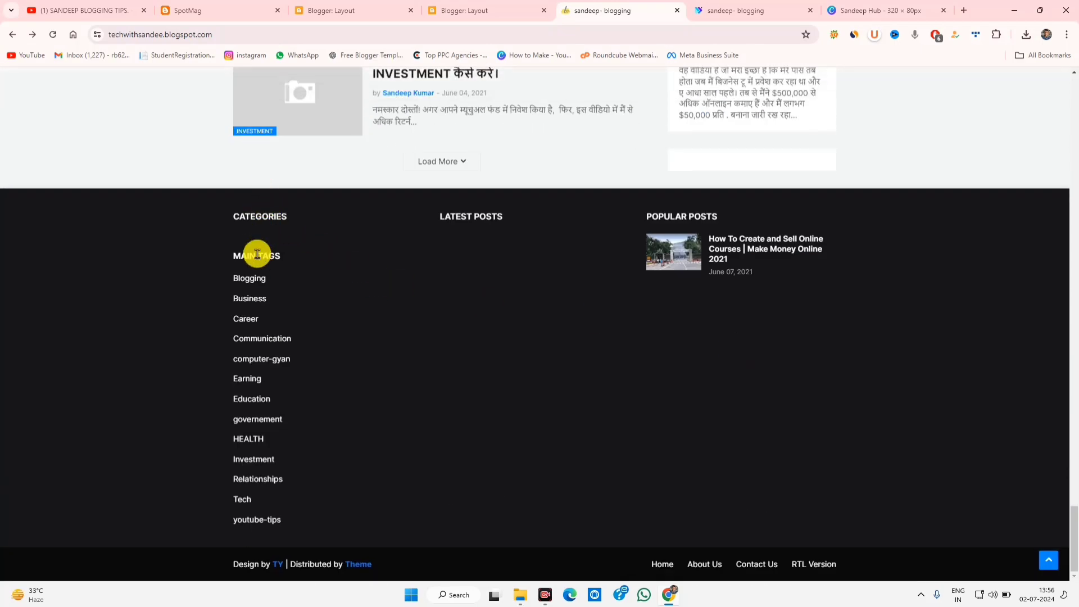
pyautogui.click(244, 299)
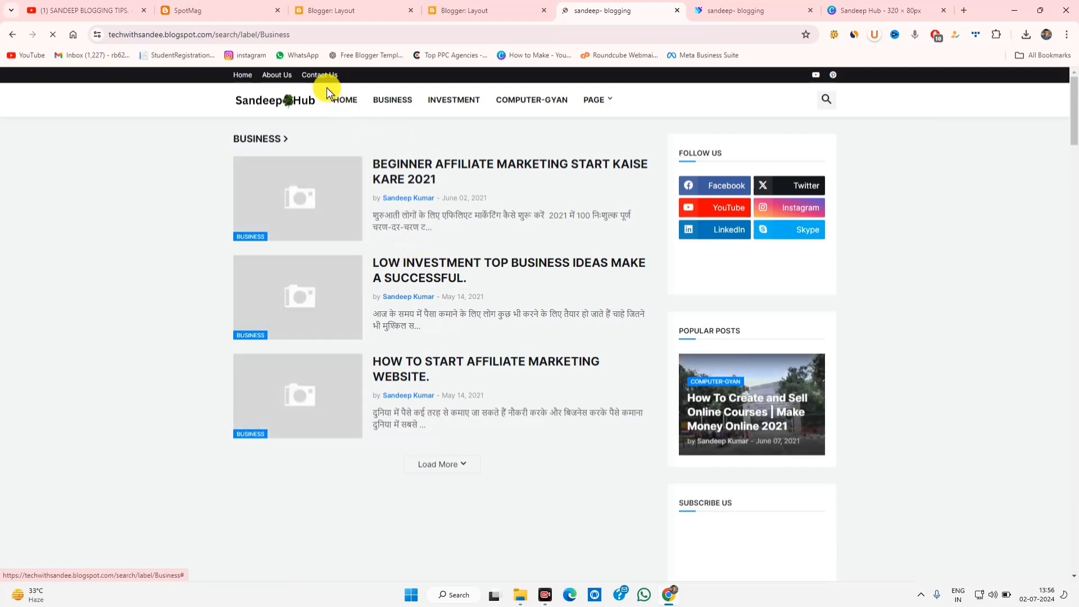
pyautogui.click(311, 34)
pyautogui.rightClick(311, 36)
pyautogui.click(342, 140)
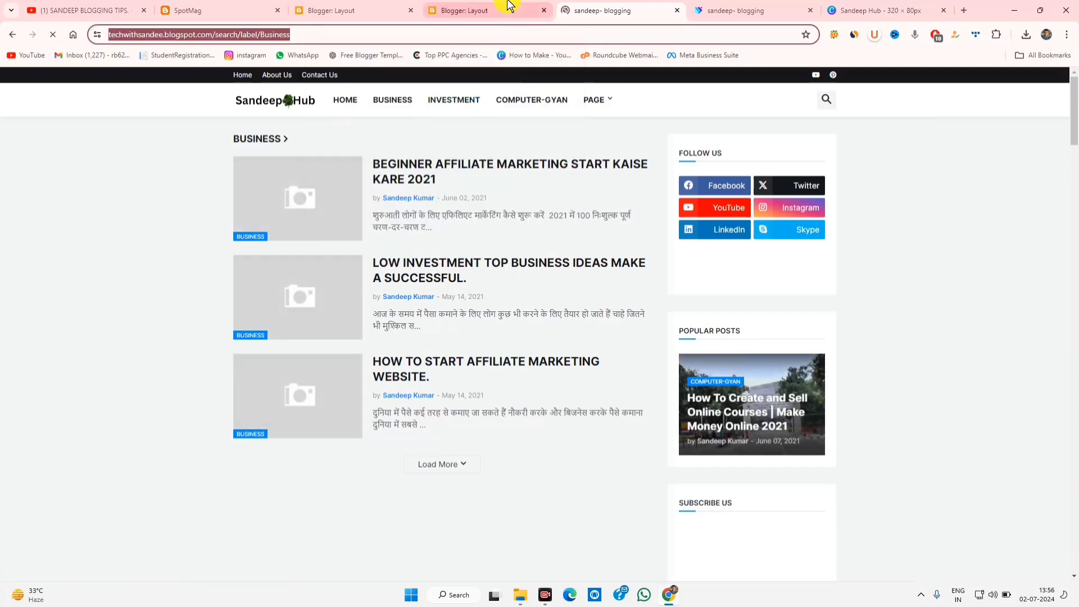
pyautogui.click(507, 6)
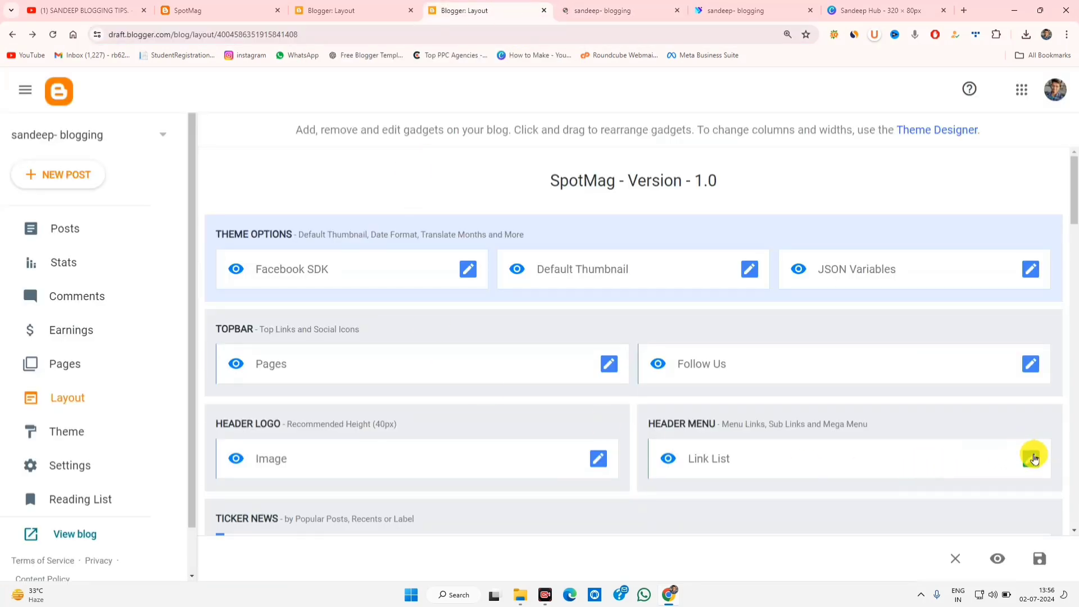
pyautogui.click(1033, 457)
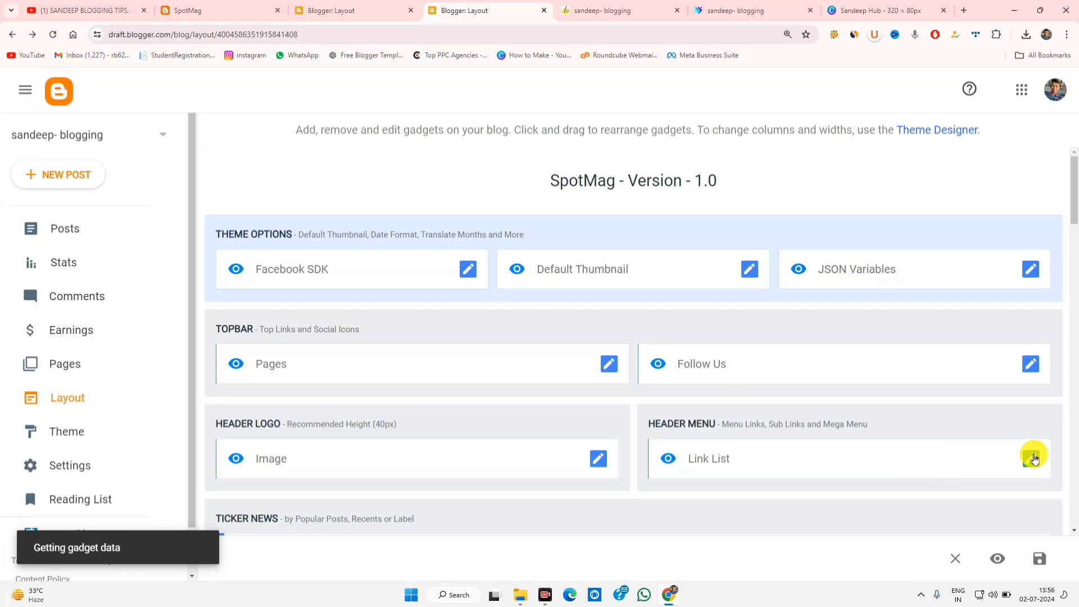
pyautogui.scroll(-5, 549, 352)
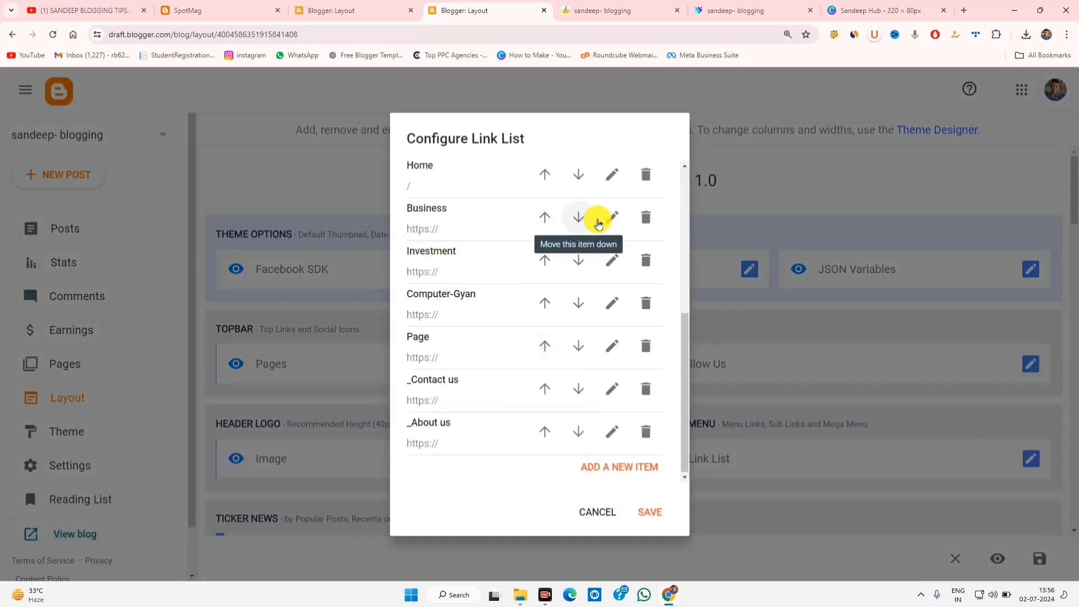
pyautogui.click(601, 221)
pyautogui.rightClick(422, 299)
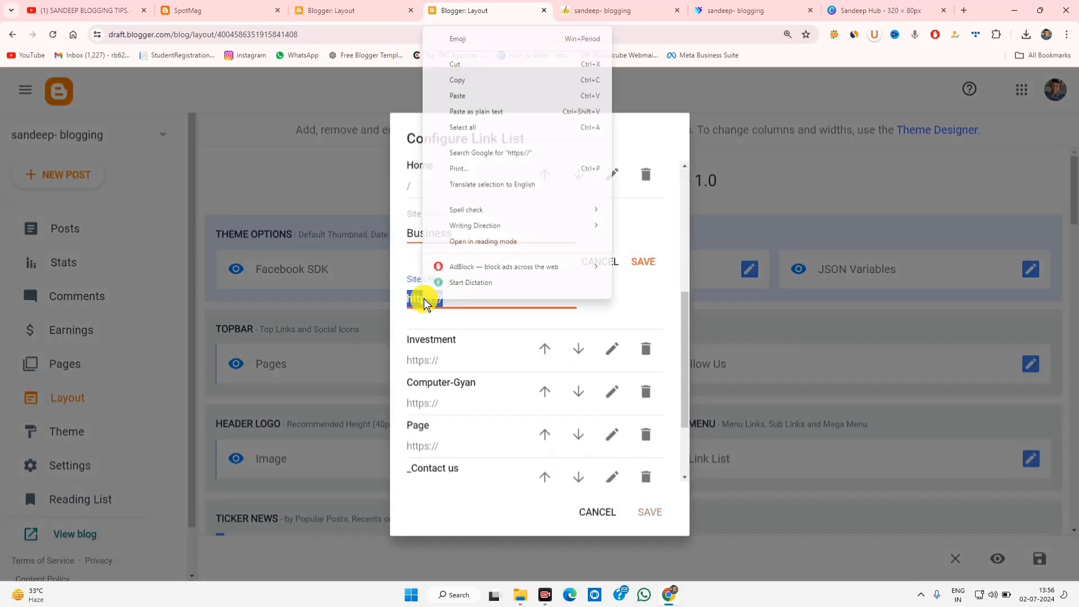
pyautogui.click(429, 109)
pyautogui.click(646, 260)
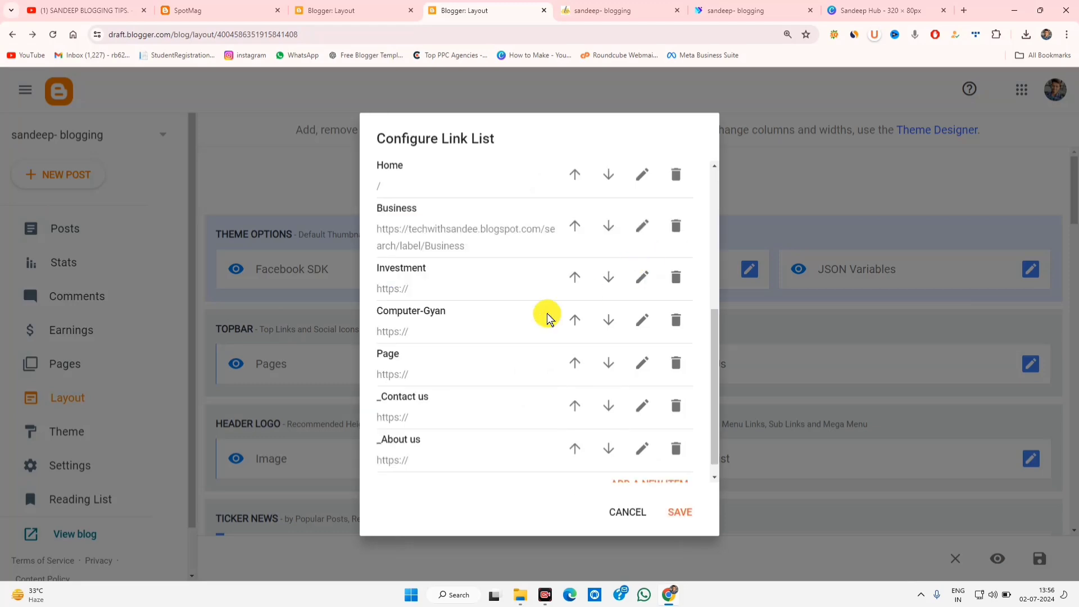
# Step: Open the Investment menu item for editing and get the address of the blog's Investment label page from the footer tags
pyautogui.click(641, 286)
pyautogui.hotkey('ctrl', 'Tab')
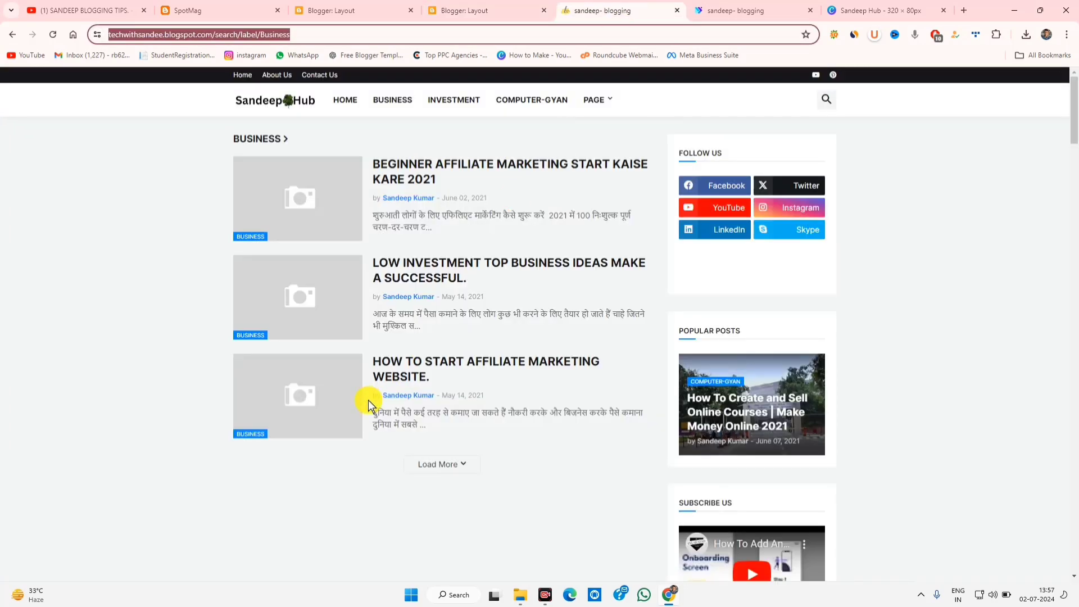
pyautogui.scroll(-5, 390, 504)
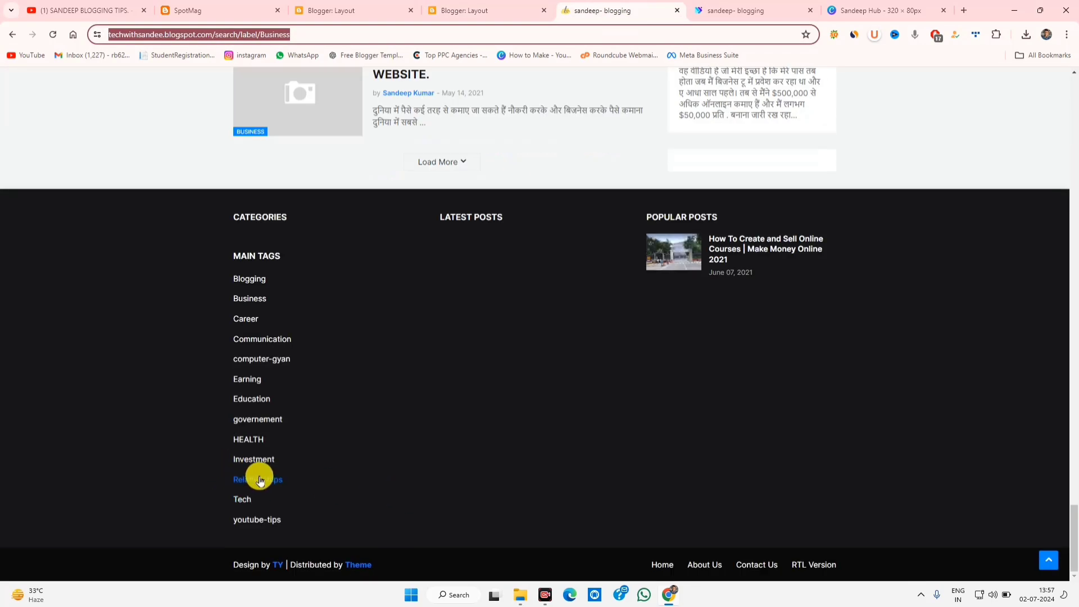
pyautogui.scroll(-1, 258, 478)
pyautogui.click(253, 460)
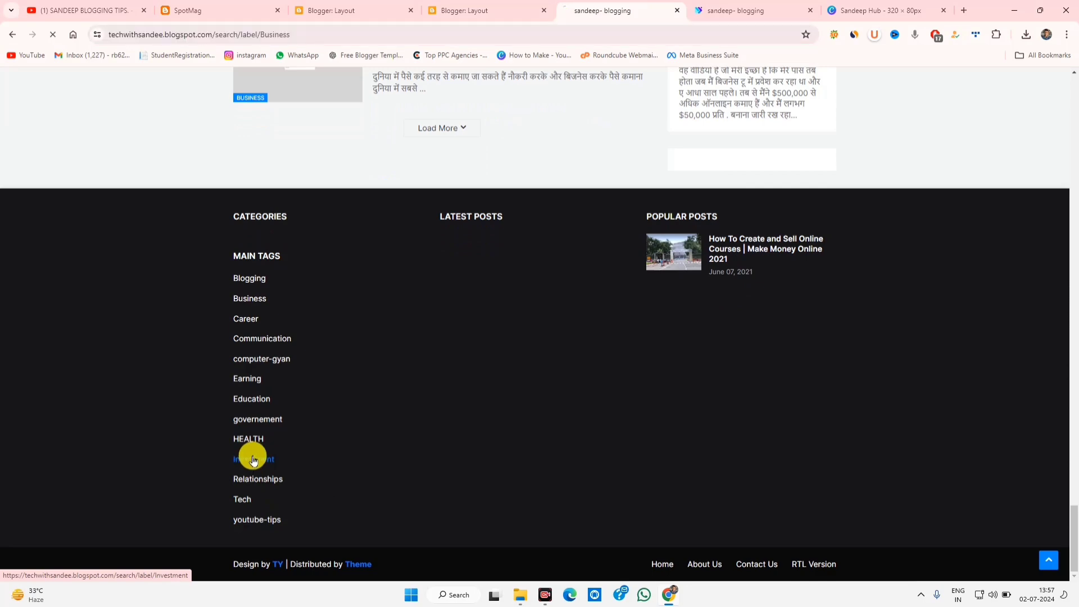
pyautogui.click(304, 34)
pyautogui.click(492, 5)
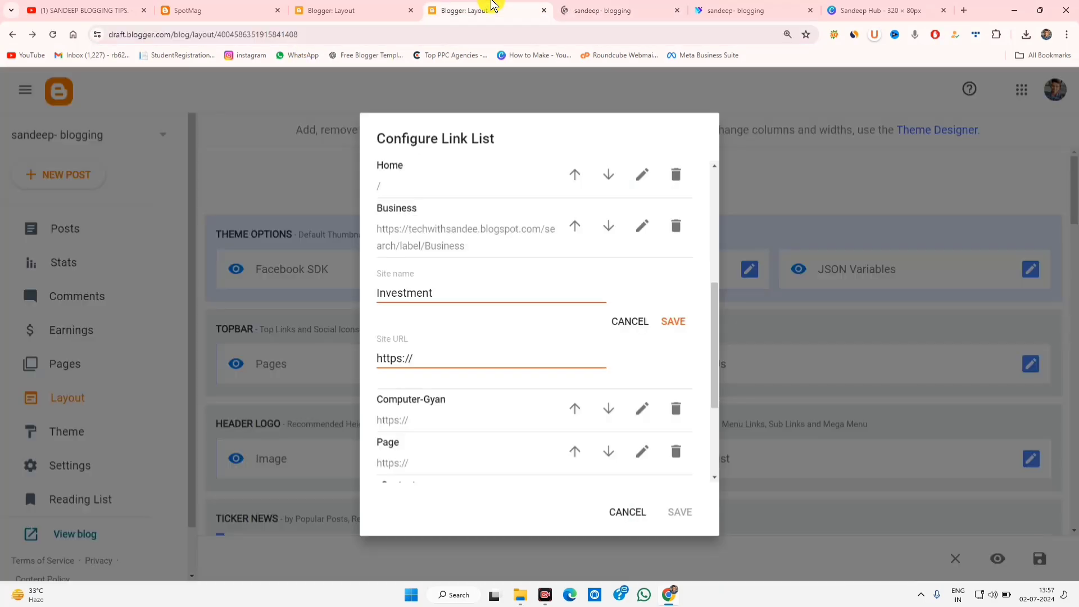
pyautogui.moveTo(424, 361); pyautogui.dragTo(371, 363)
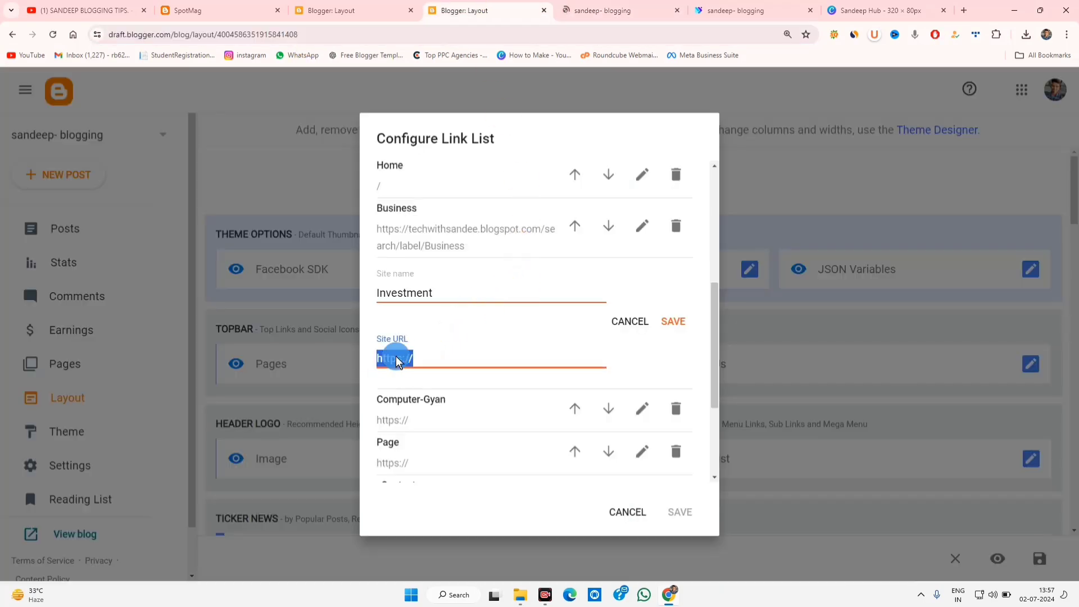
pyautogui.rightClick(396, 360)
pyautogui.click(446, 133)
pyautogui.click(675, 320)
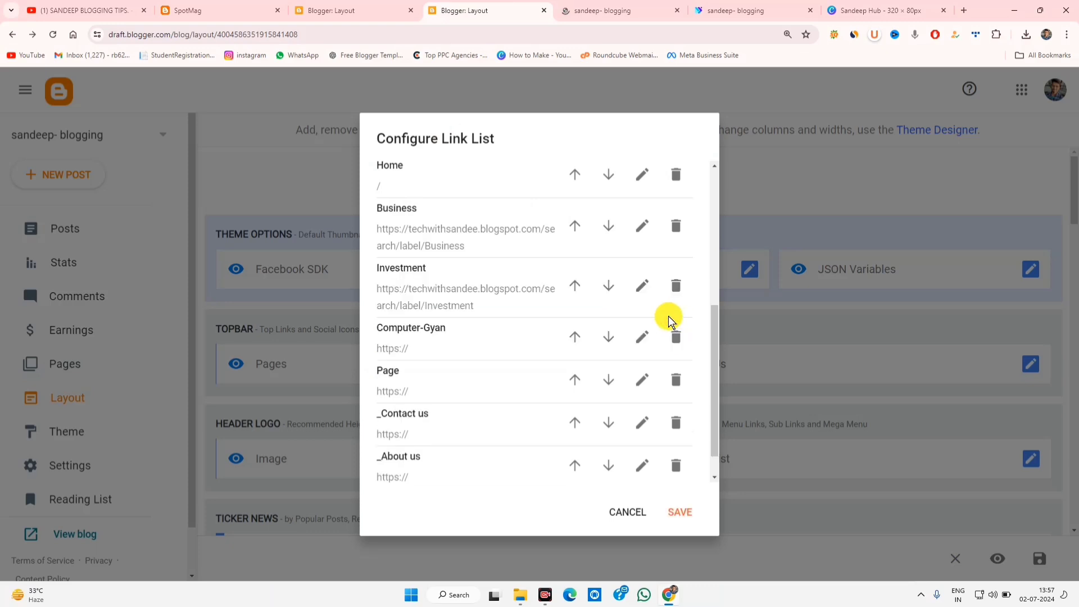
# Step: Open the "_Contact us" menu item for editing and copy the address of the blog's About Us page
pyautogui.click(642, 438)
pyautogui.click(601, 10)
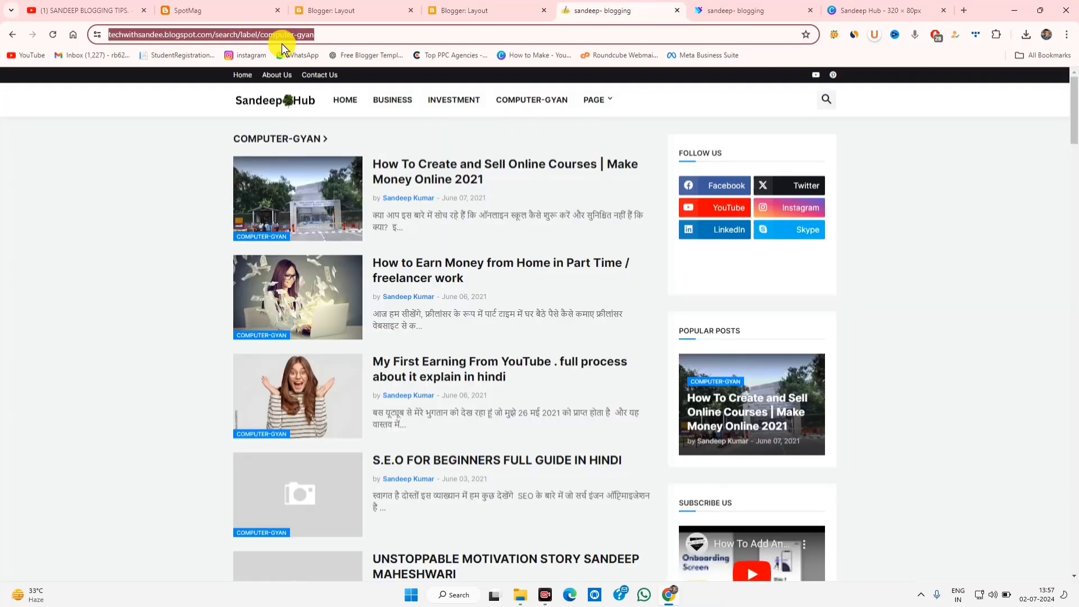
pyautogui.click(284, 76)
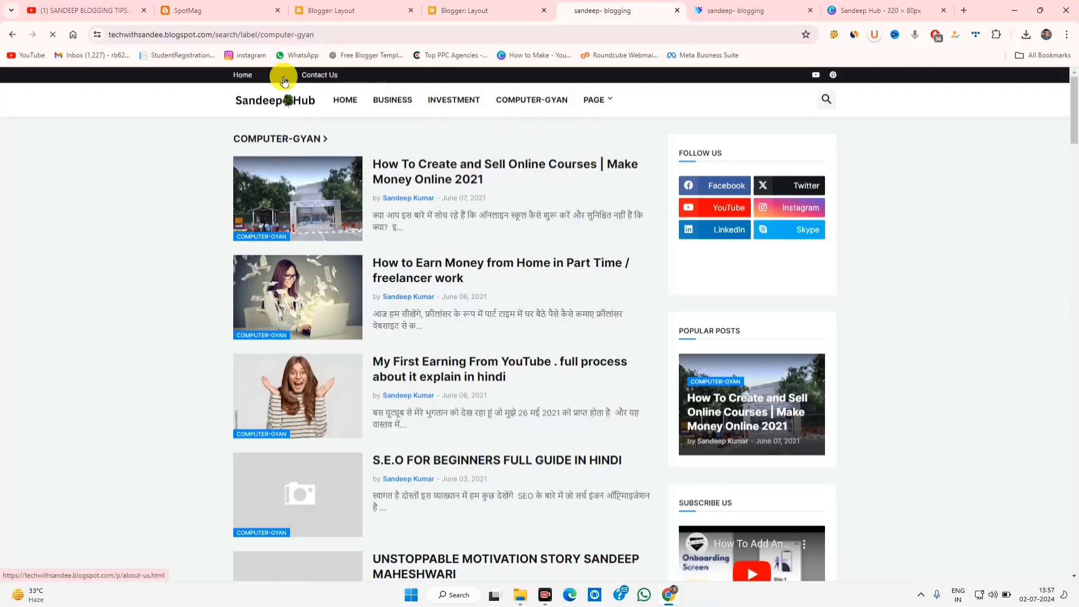
pyautogui.click(331, 34)
pyautogui.hotkey('ctrl', 'c')
pyautogui.rightClick(330, 32)
pyautogui.click(381, 145)
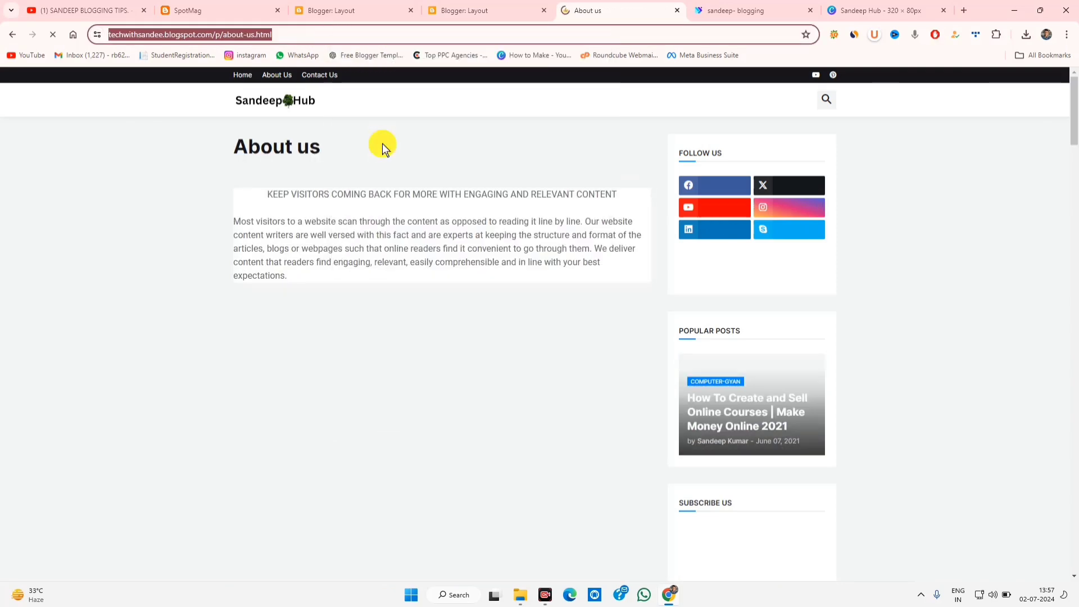
# Step: Paste the techwithsandee.blogspot.com/p/about-us.html address as the "_Contact us" item's URL and save the item
pyautogui.click(485, 10)
pyautogui.scroll(-3, 527, 420)
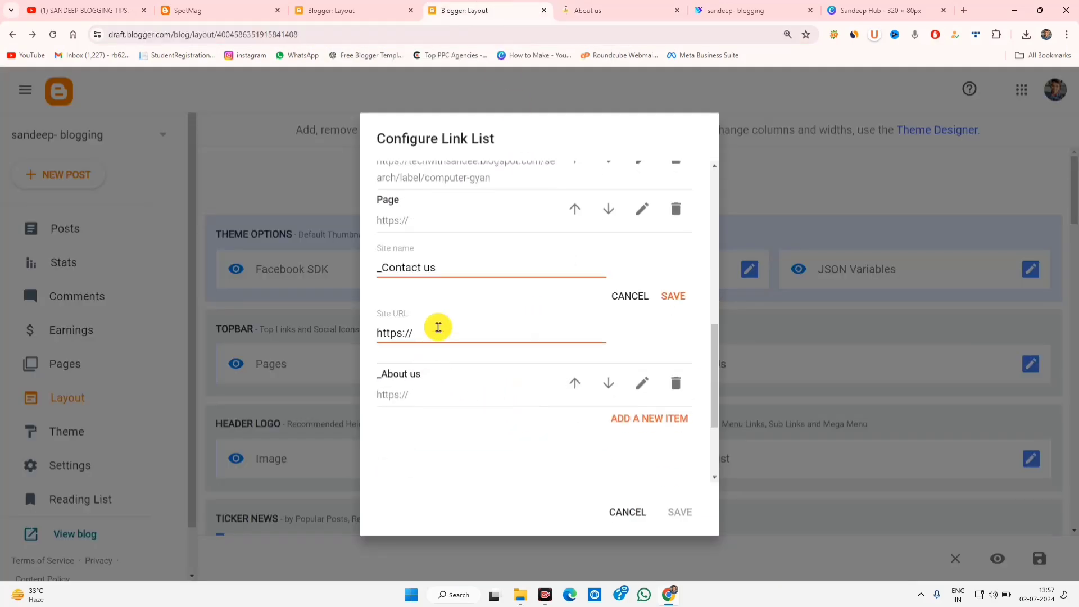
pyautogui.moveTo(438, 327); pyautogui.dragTo(404, 331)
pyautogui.rightClick(387, 329)
pyautogui.click(431, 101)
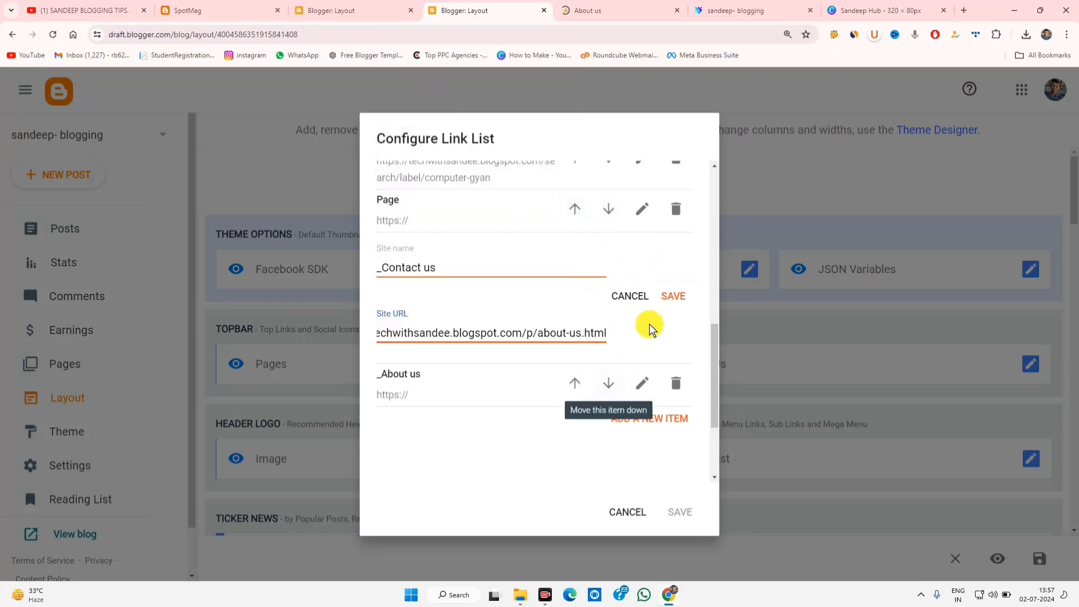
pyautogui.click(669, 297)
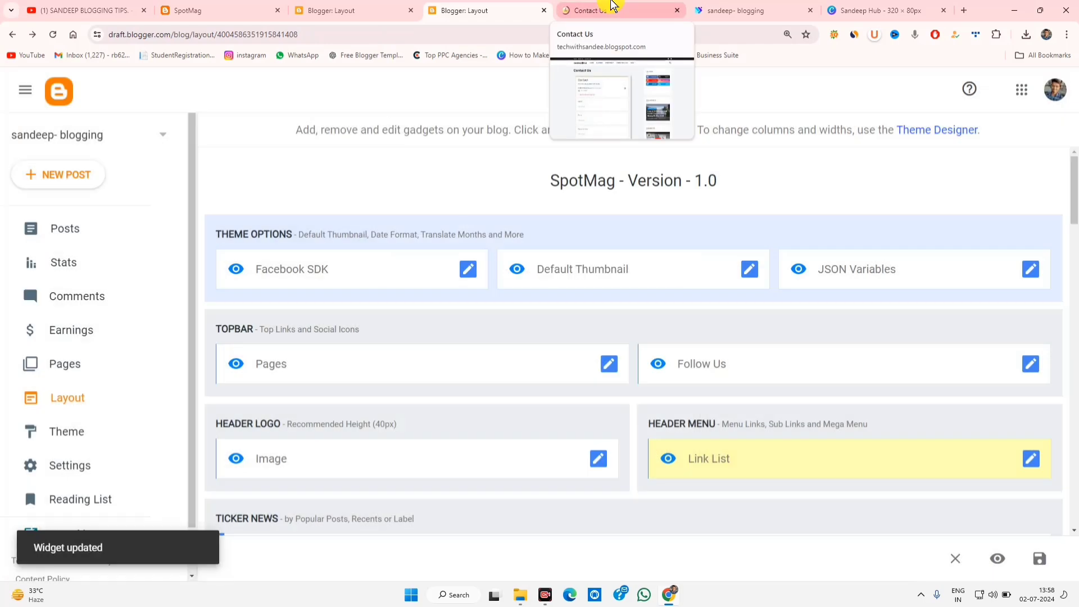
# Step: Return to the blog and load its home page to check the updated header menu
pyautogui.click(613, 7)
pyautogui.click(255, 35)
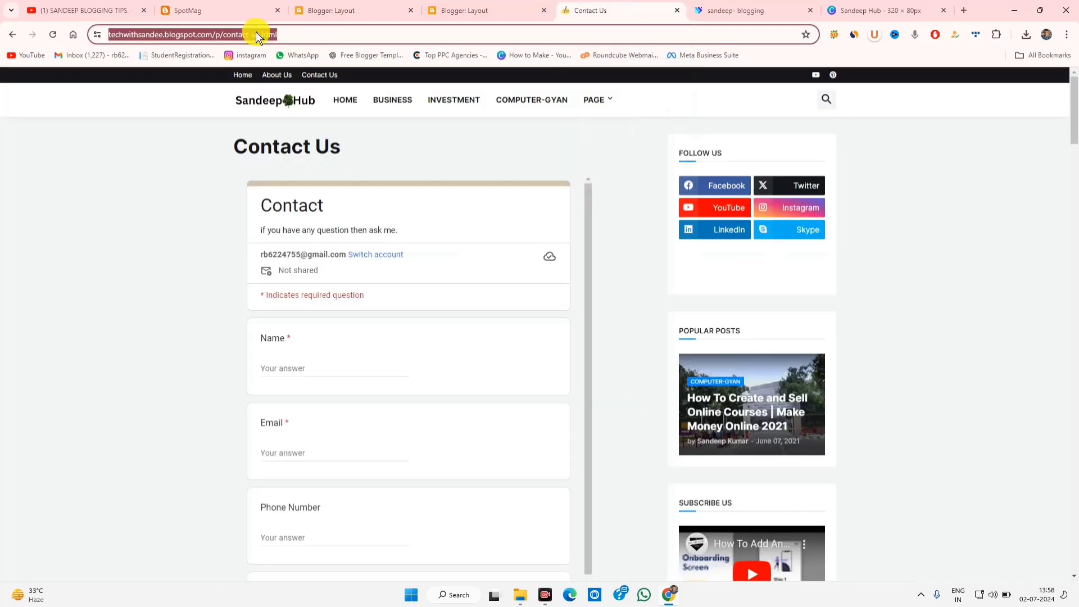
pyautogui.click(62, 34)
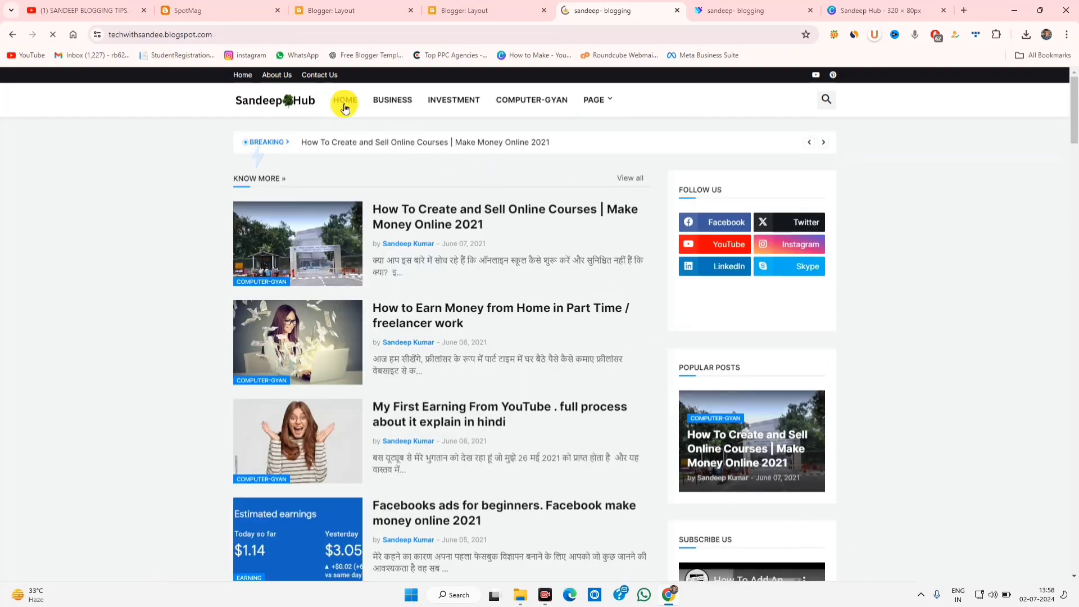
# Step: Open the Investment category from the blog's header menu and return to the home page
pyautogui.click(456, 100)
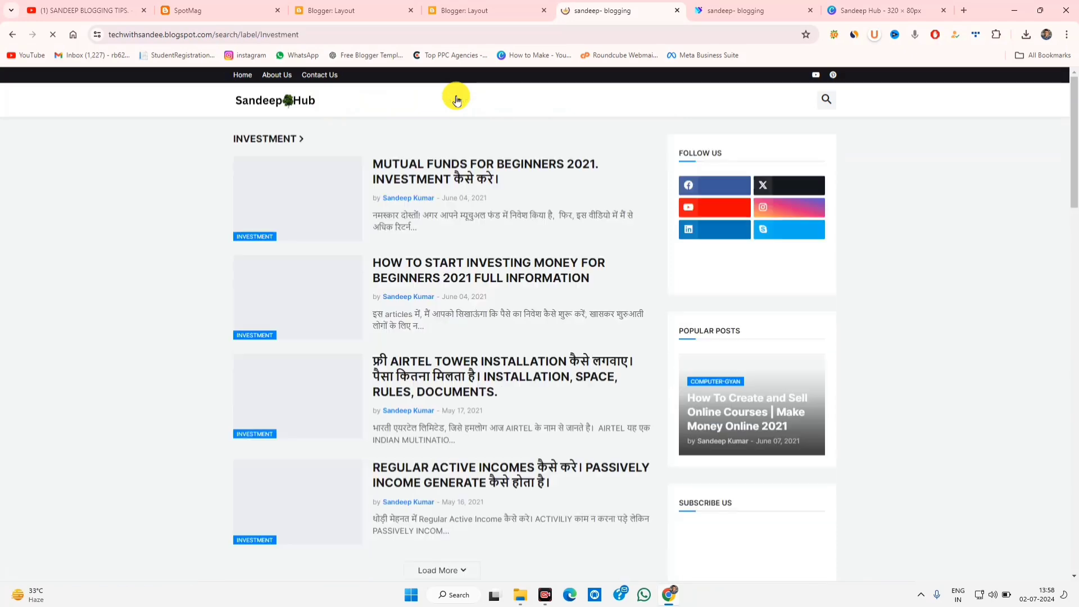
pyautogui.click(274, 105)
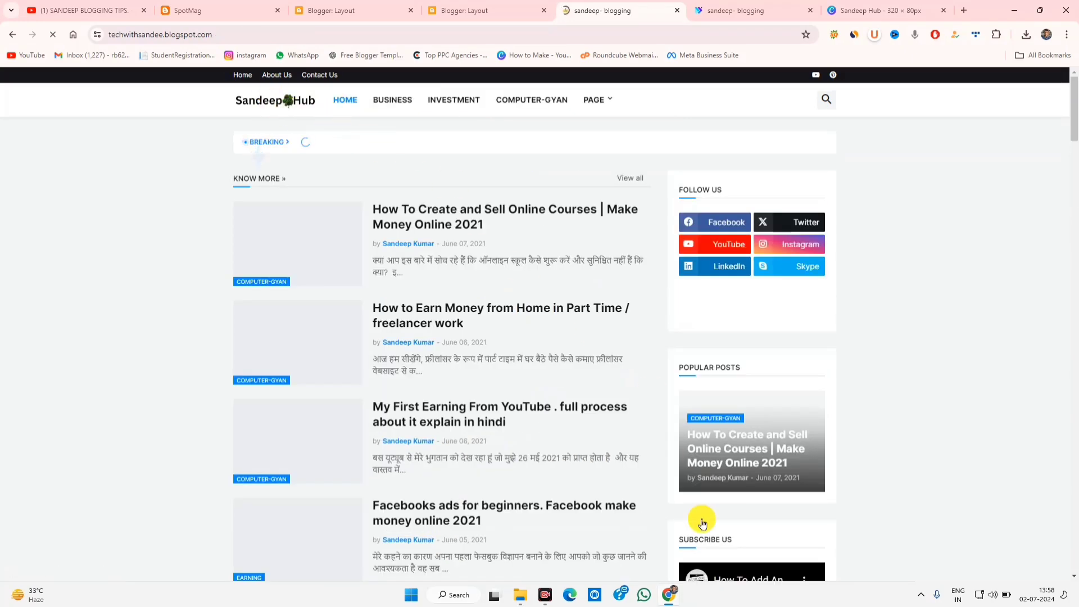
pyautogui.click(676, 568)
pyautogui.moveTo(226, 63)
pyautogui.mouseDown()
pyautogui.moveTo(241, 85)
pyautogui.moveTo(554, 167)
pyautogui.moveTo(878, 168)
pyautogui.mouseUp()
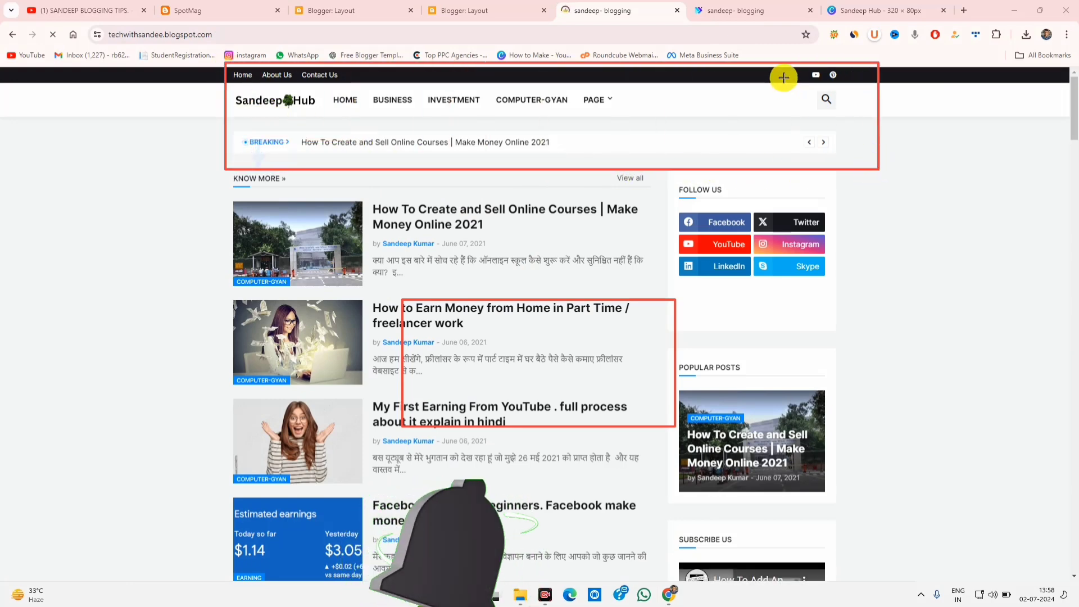
pyautogui.moveTo(783, 75); pyautogui.dragTo(872, 170)
pyautogui.moveTo(777, 104); pyautogui.dragTo(861, 152)
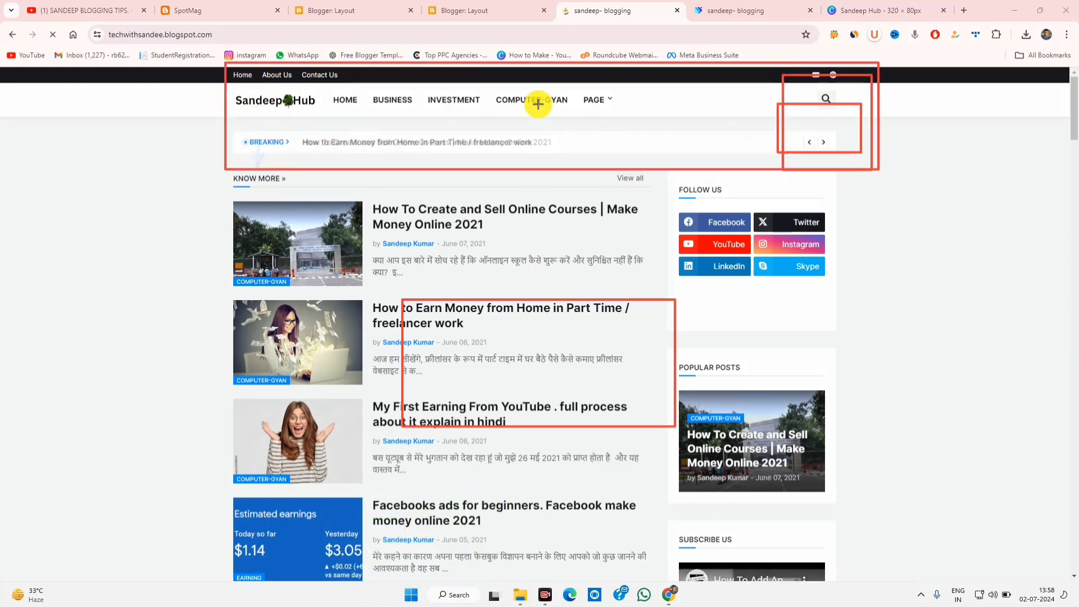
pyautogui.moveTo(811, 85); pyautogui.dragTo(858, 116)
pyautogui.moveTo(783, 125); pyautogui.dragTo(862, 150)
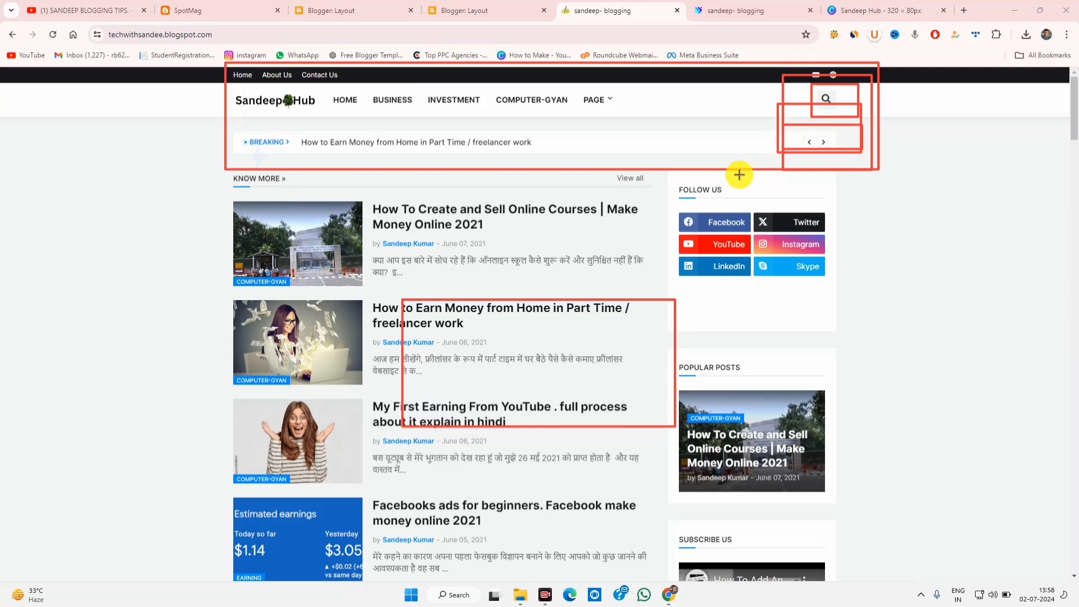
pyautogui.moveTo(245, 128); pyautogui.dragTo(608, 153)
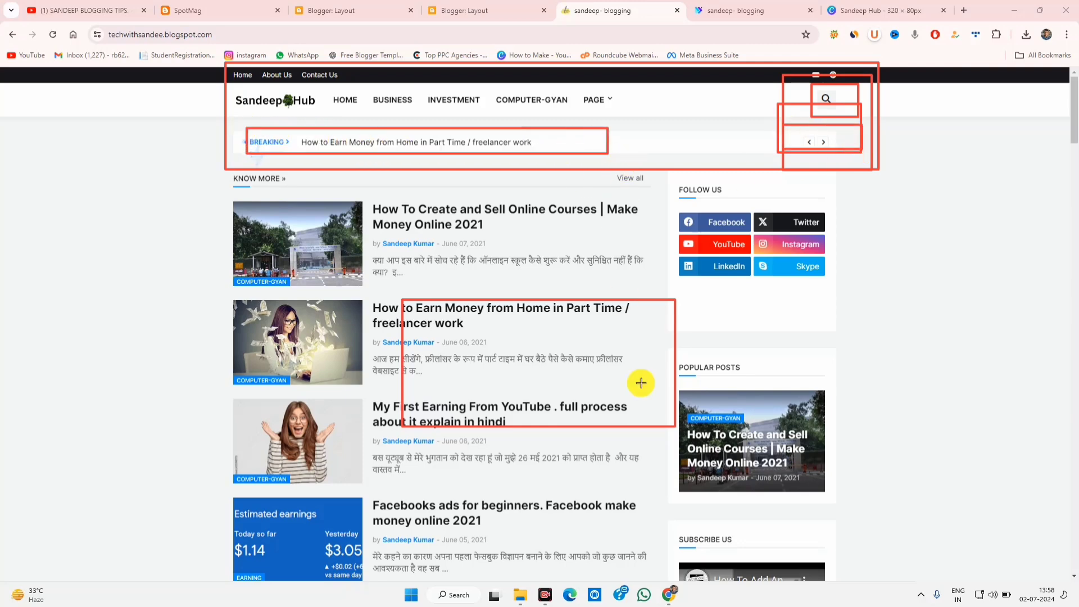
pyautogui.click(612, 568)
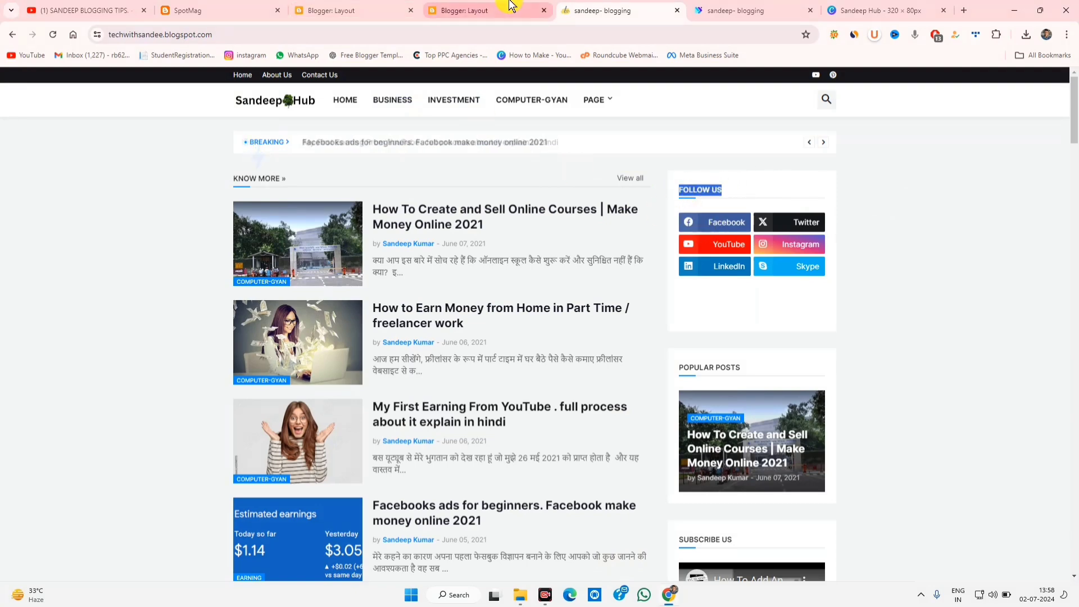
# Step: Open the sidebar's Follow Us gadget in the Blogger layout and compare its link list with the social buttons on the blog
pyautogui.click(466, 8)
pyautogui.scroll(-3, 840, 405)
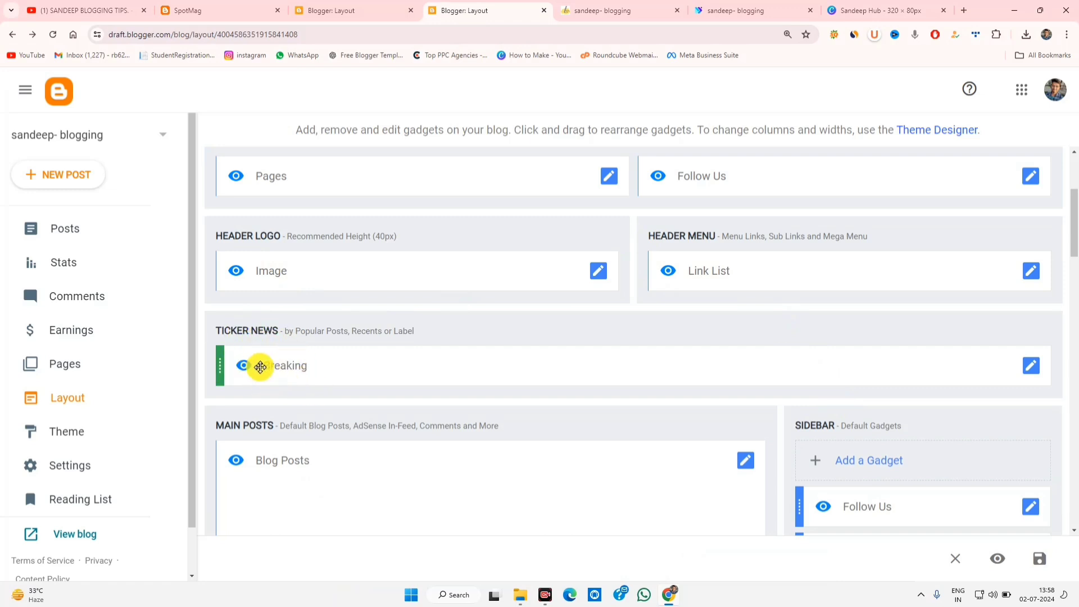
pyautogui.scroll(-3, 292, 364)
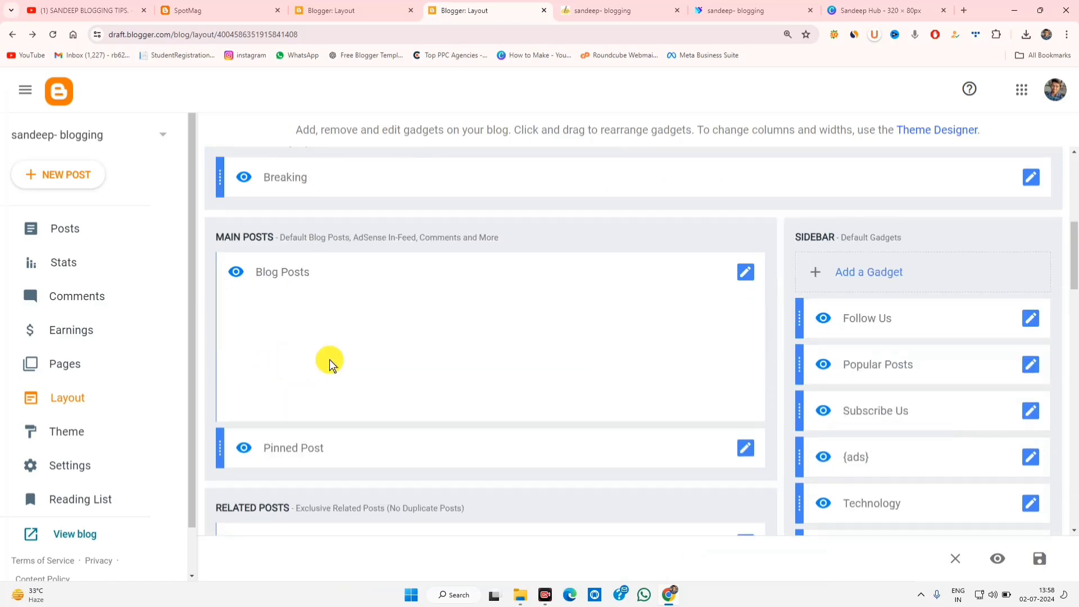
pyautogui.click(1031, 320)
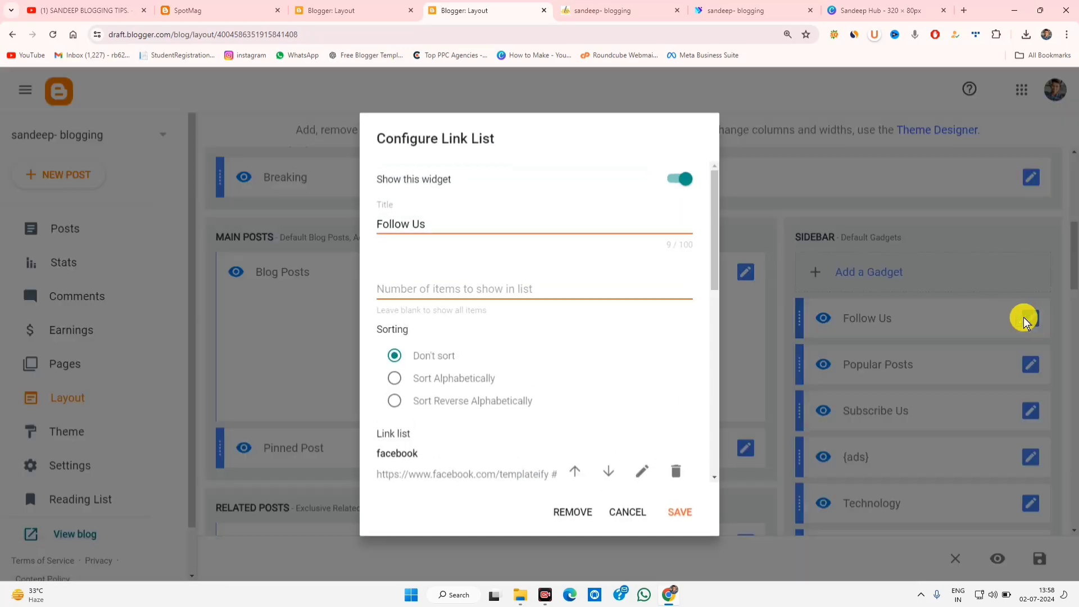
pyautogui.scroll(-5, 559, 352)
pyautogui.click(609, 14)
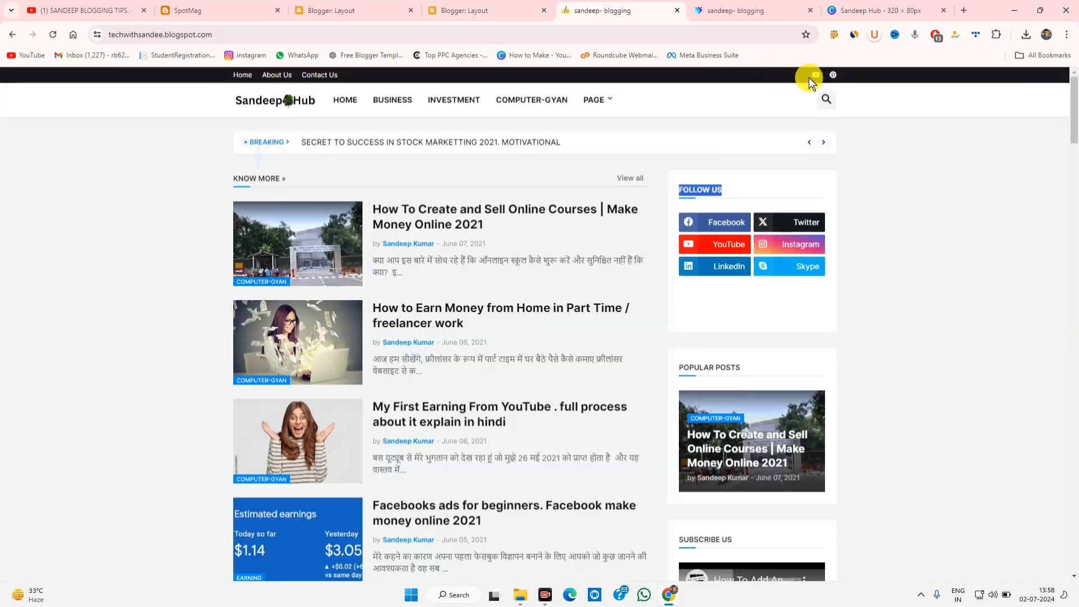
pyautogui.click(488, 12)
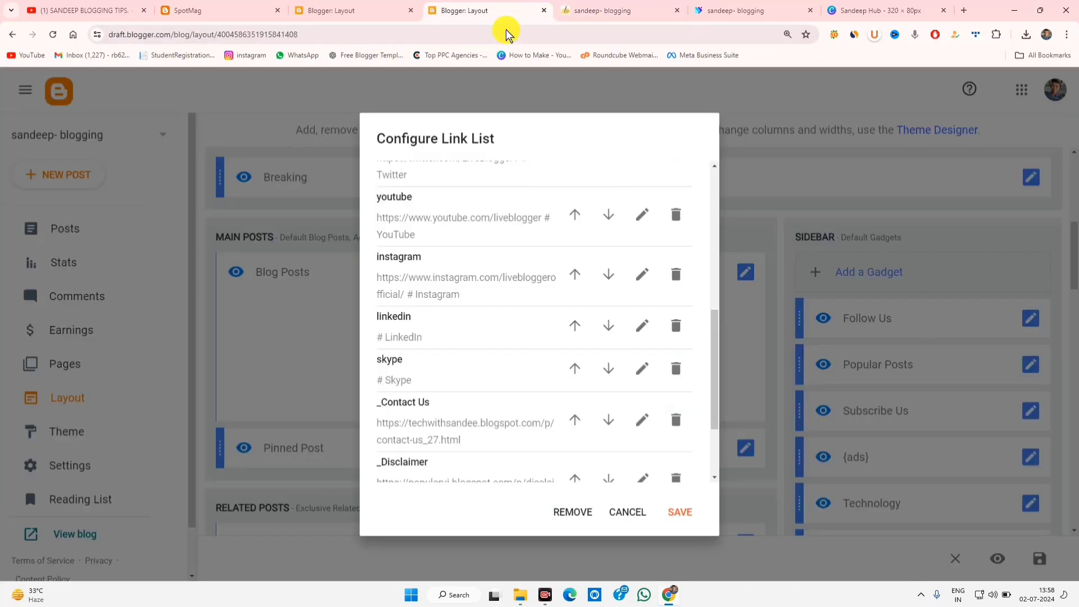
# Step: Try removing the skype and linkedin items from the Follow Us link list, and discard the changes
pyautogui.click(640, 215)
pyautogui.click(640, 347)
pyautogui.scroll(-5, 624, 360)
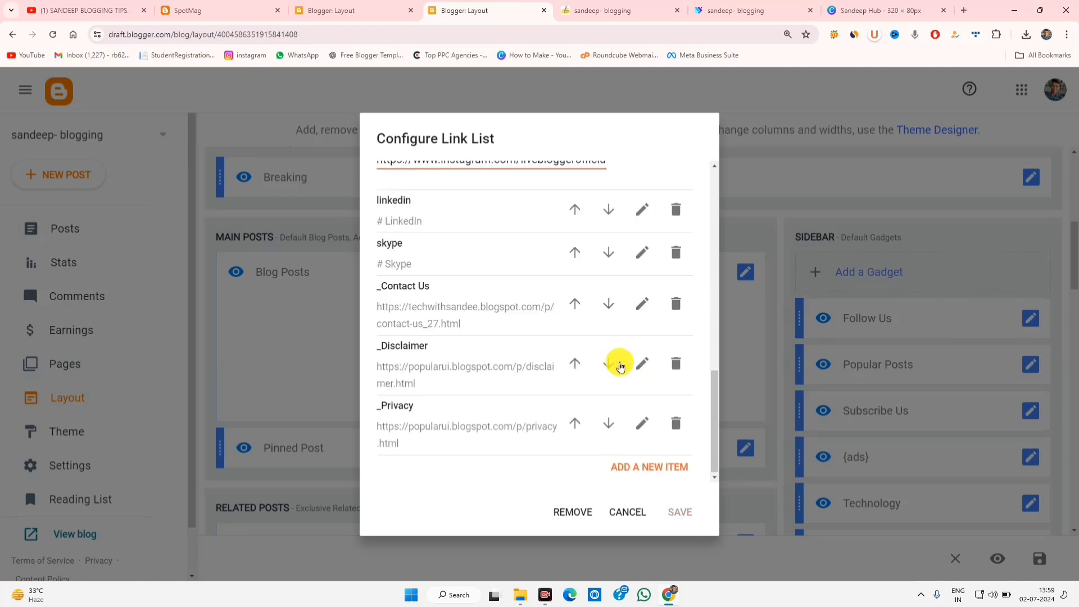
pyautogui.click(684, 258)
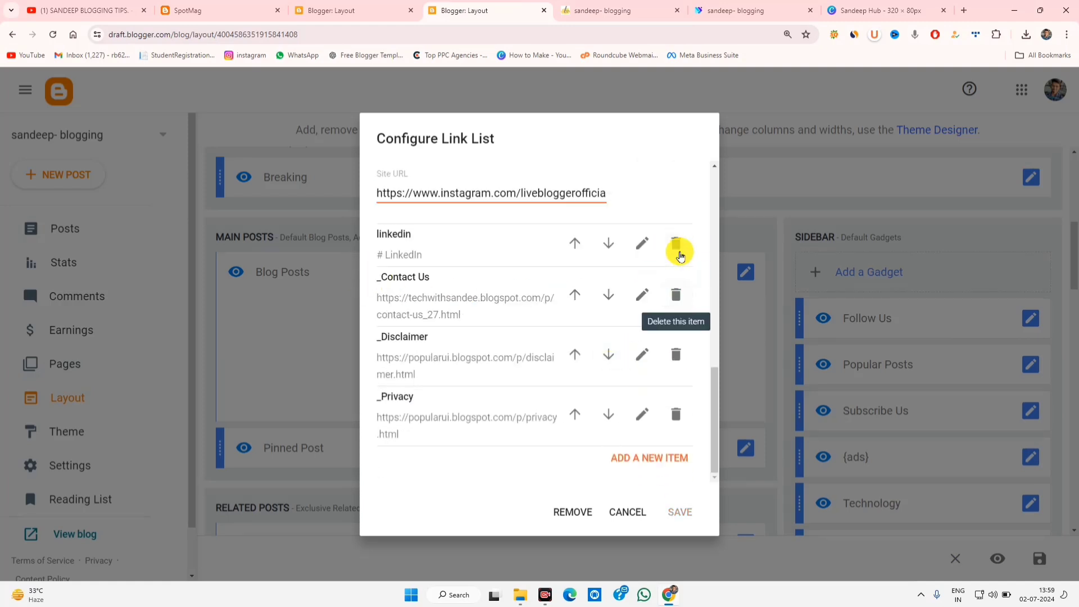
pyautogui.click(679, 249)
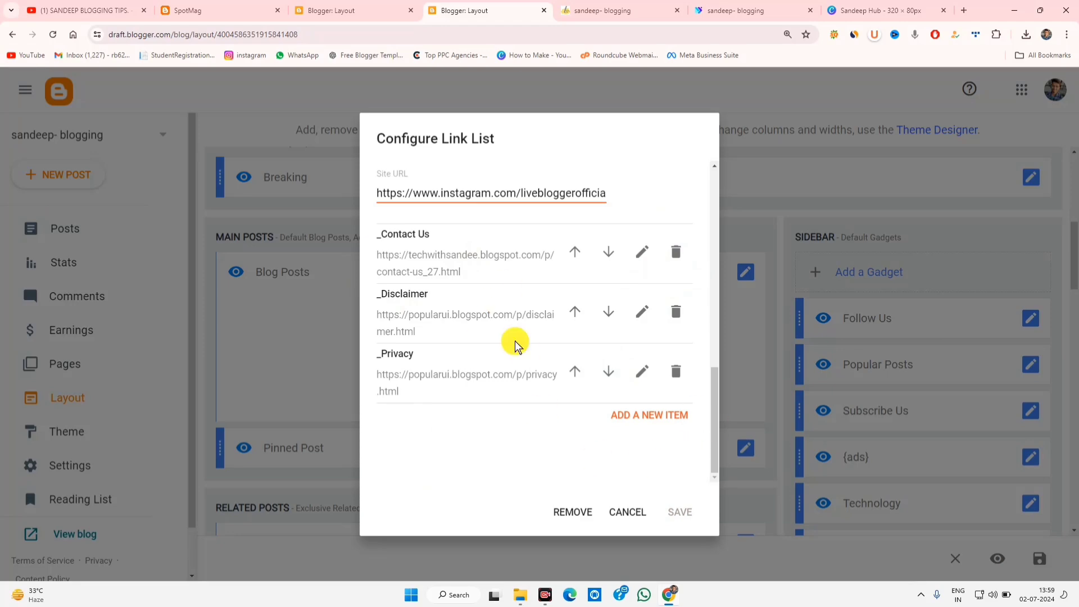
pyautogui.scroll(5, 514, 344)
pyautogui.scroll(-5, 517, 368)
pyautogui.scroll(1, 485, 314)
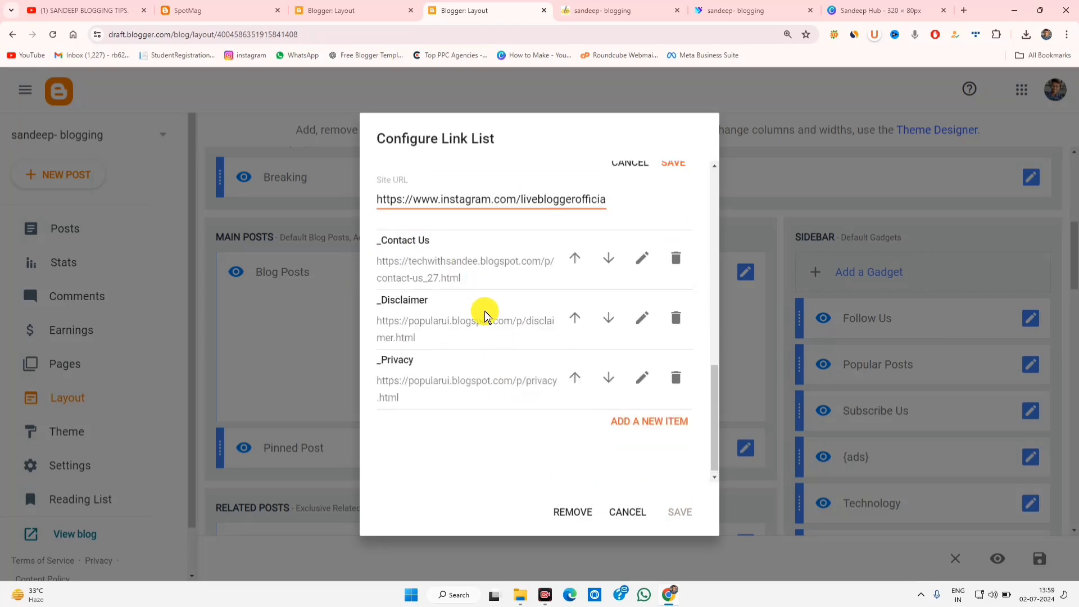
pyautogui.scroll(10, 485, 315)
pyautogui.click(624, 510)
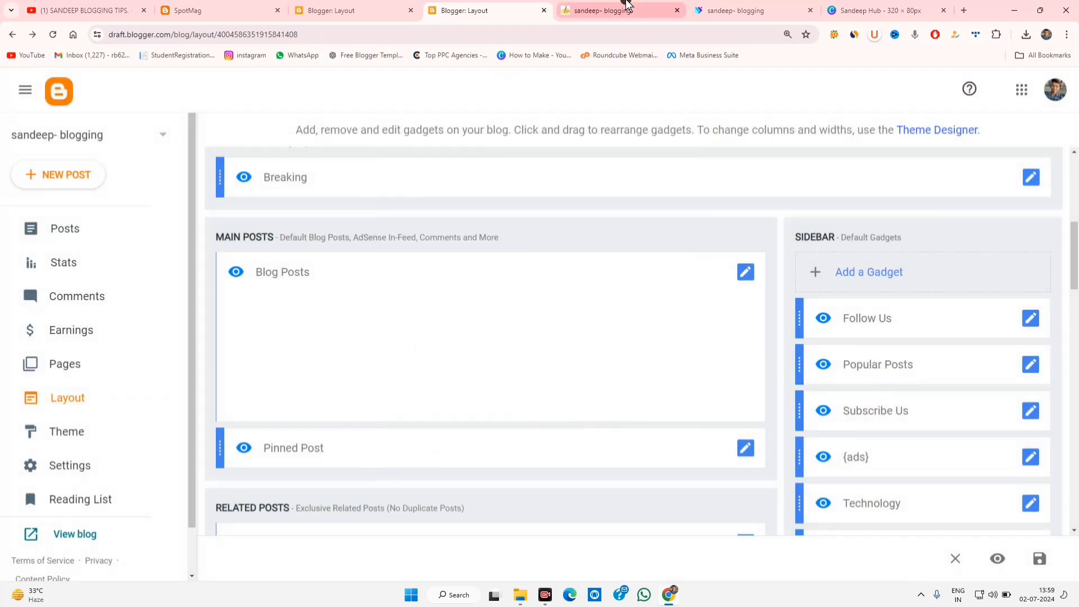
# Step: Check the sidebar sections on the blog, and hide the Subscribe Us gadget in the Blogger layout
pyautogui.click(627, 10)
pyautogui.scroll(-5, 713, 342)
pyautogui.scroll(3, 730, 326)
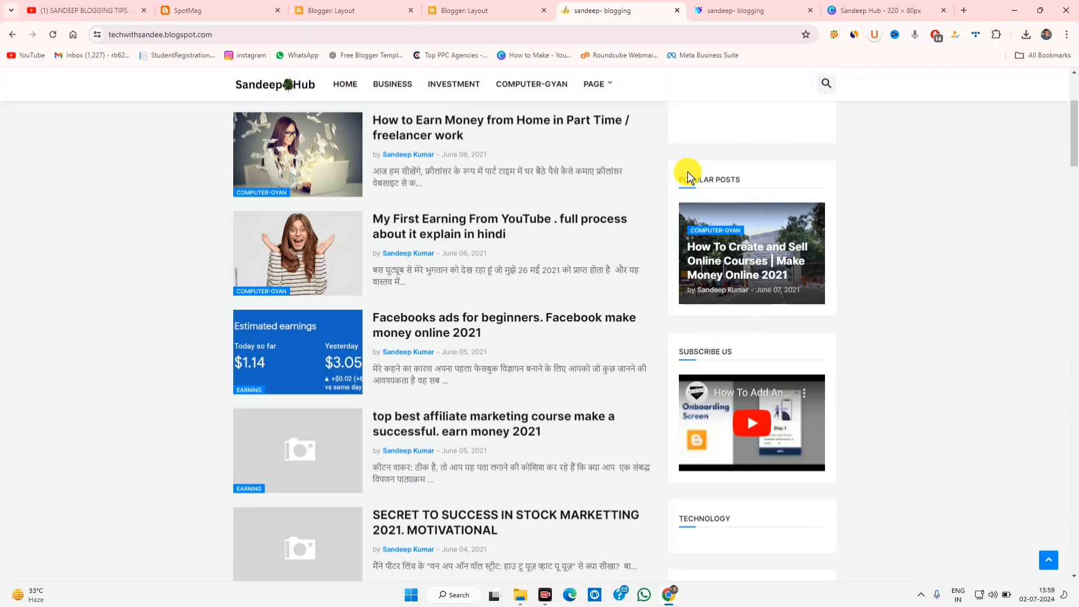
pyautogui.moveTo(717, 180); pyautogui.dragTo(725, 179)
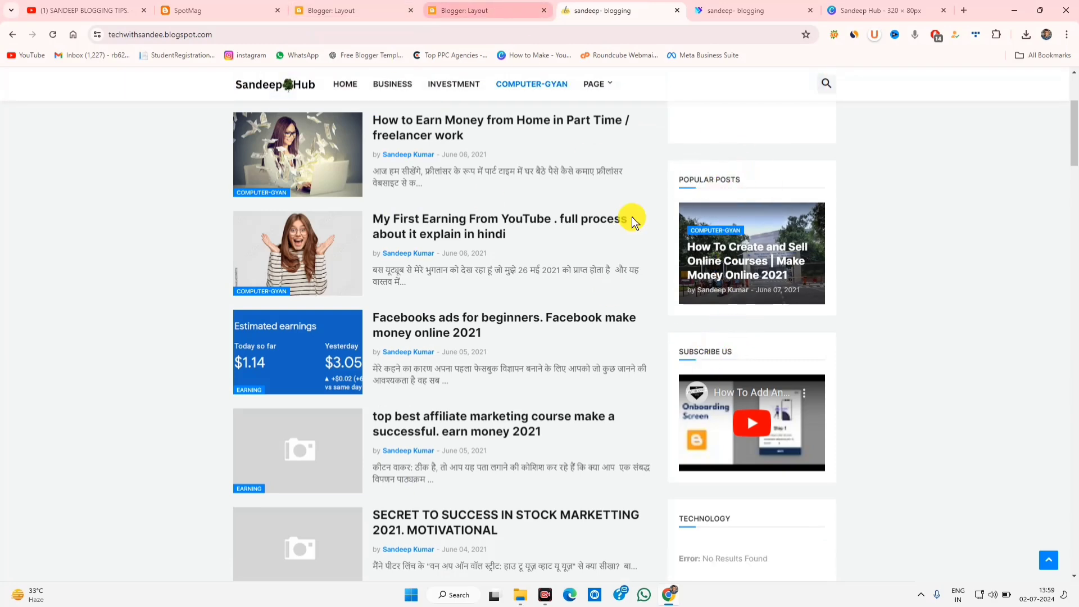
pyautogui.scroll(-3, 744, 374)
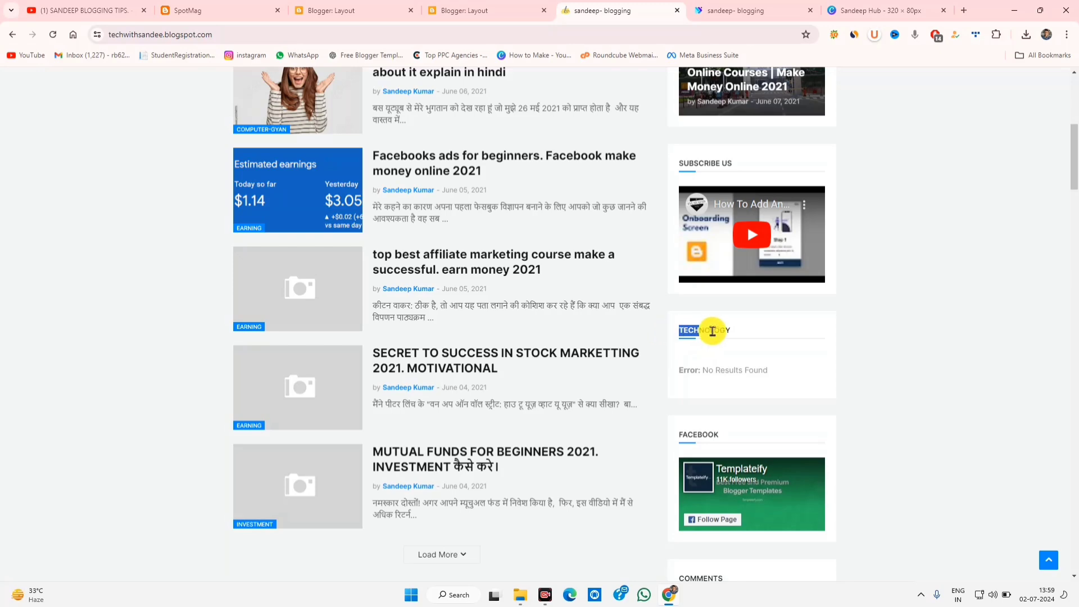
pyautogui.click(457, 8)
pyautogui.scroll(-5, 977, 339)
pyautogui.scroll(5, 915, 390)
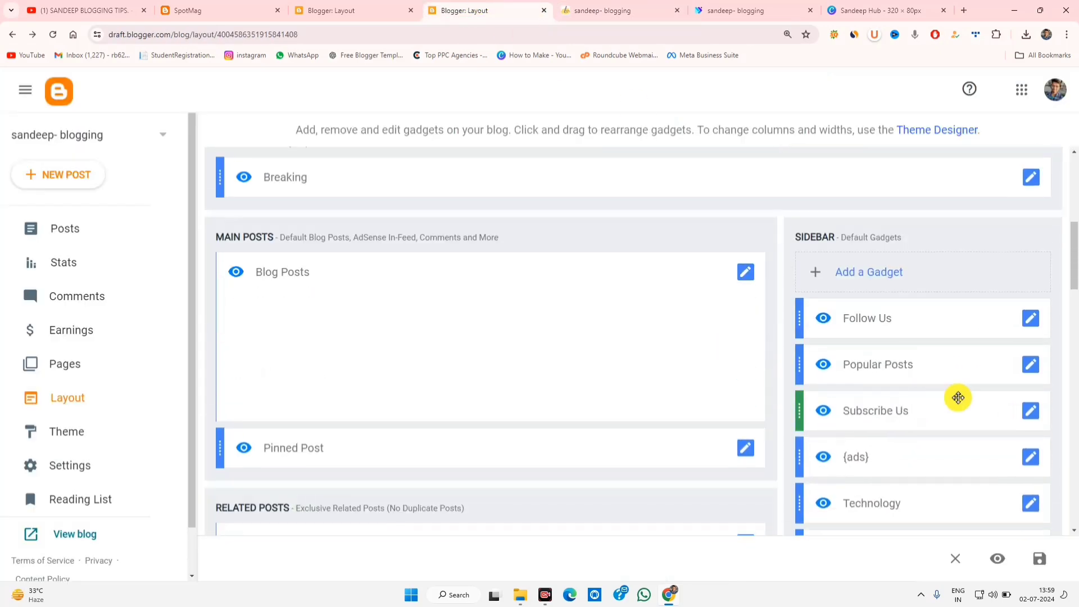
pyautogui.scroll(-3, 958, 397)
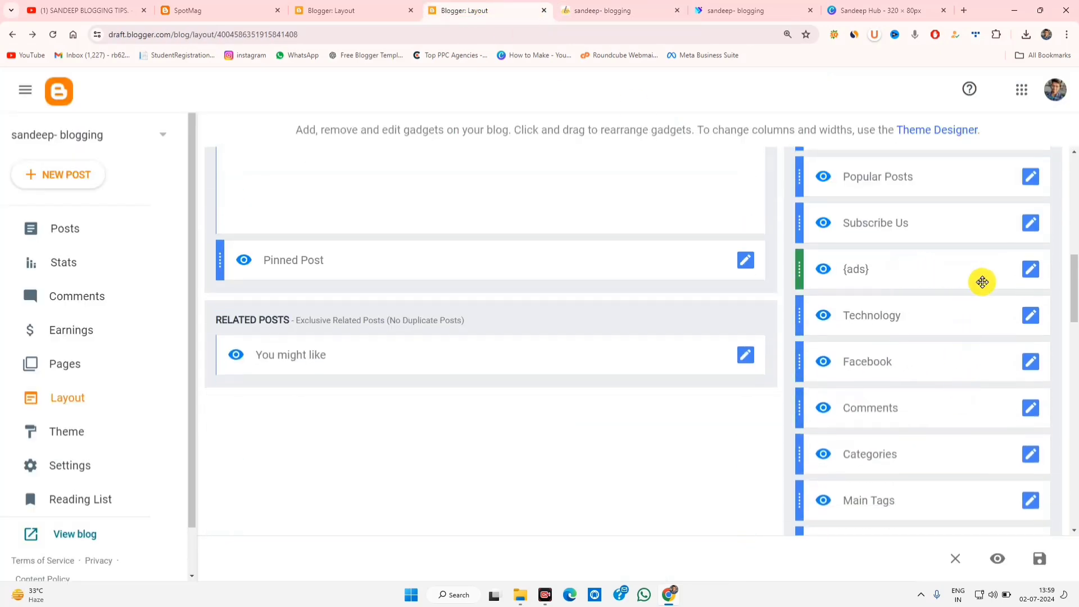
pyautogui.click(1030, 223)
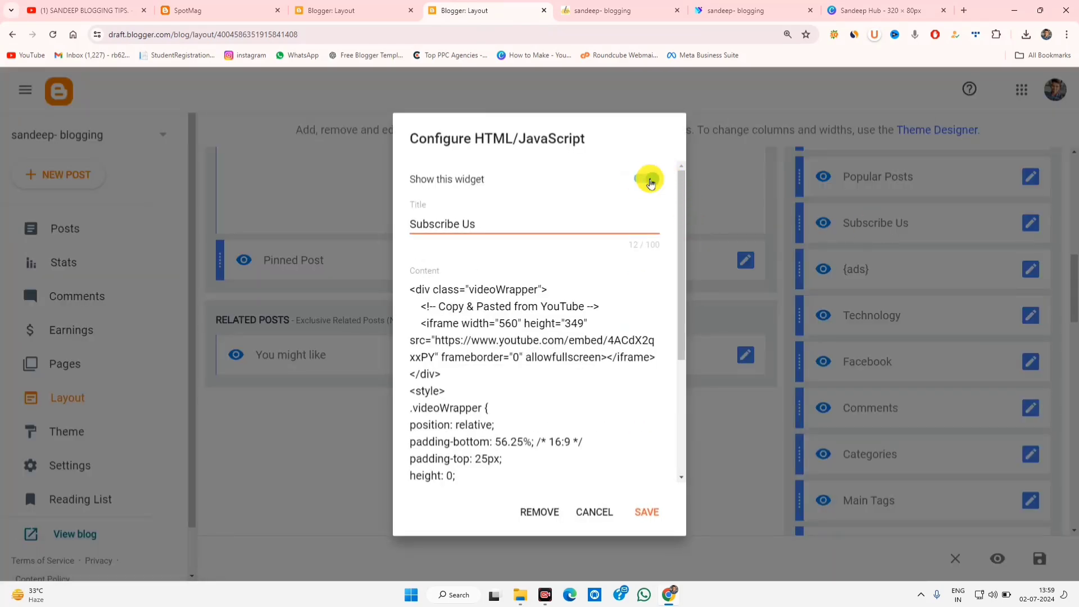
pyautogui.click(650, 181)
pyautogui.click(646, 512)
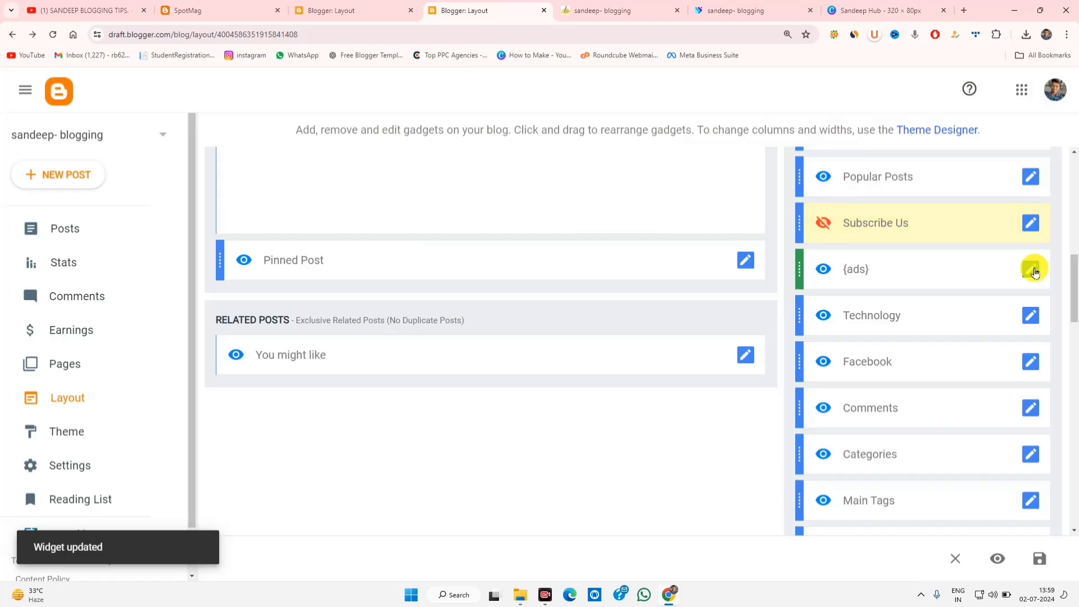
# Step: Hide the {ads} and Technology sidebar gadgets and save each one
pyautogui.click(1033, 272)
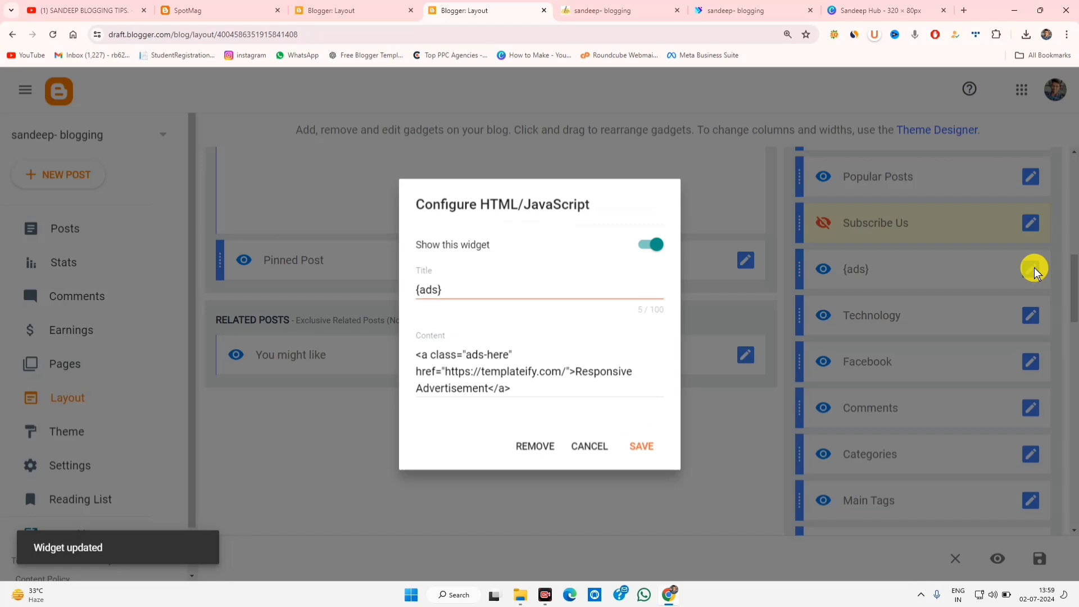
pyautogui.click(649, 245)
pyautogui.click(641, 444)
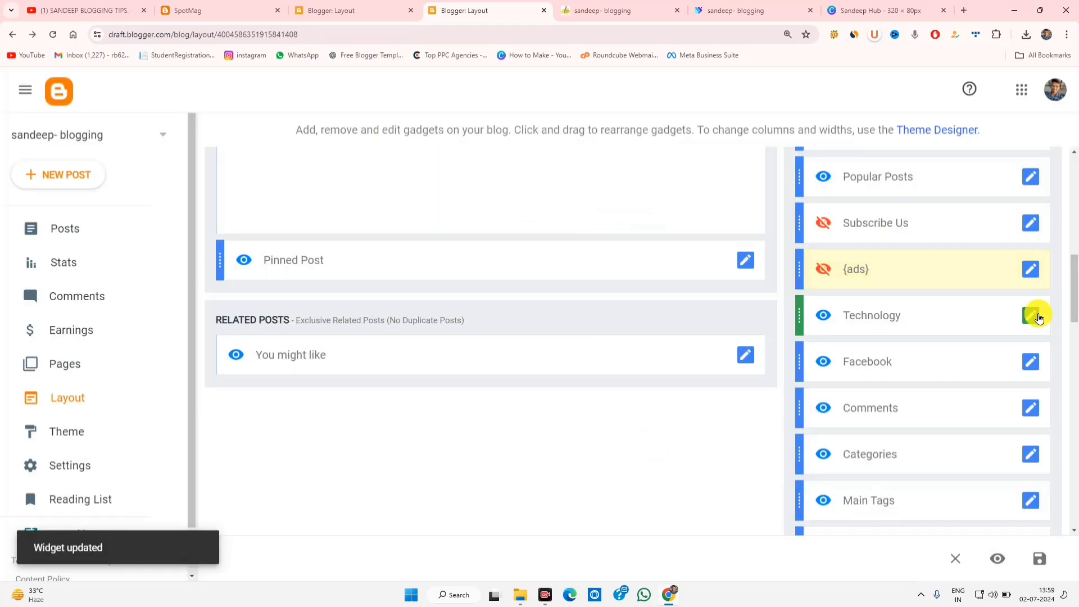
pyautogui.click(1032, 315)
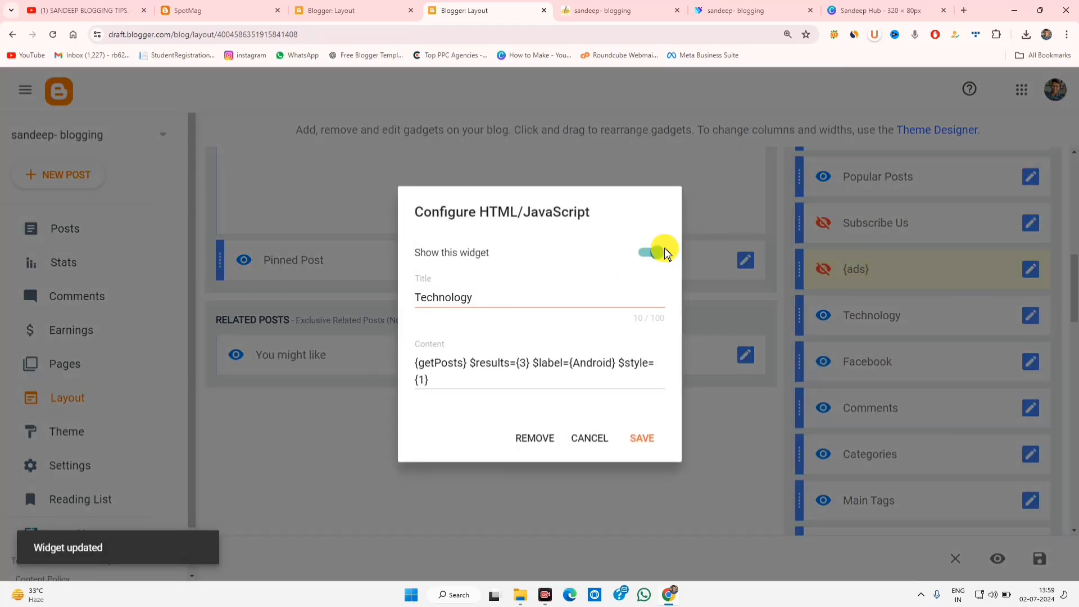
pyautogui.click(654, 251)
pyautogui.click(641, 438)
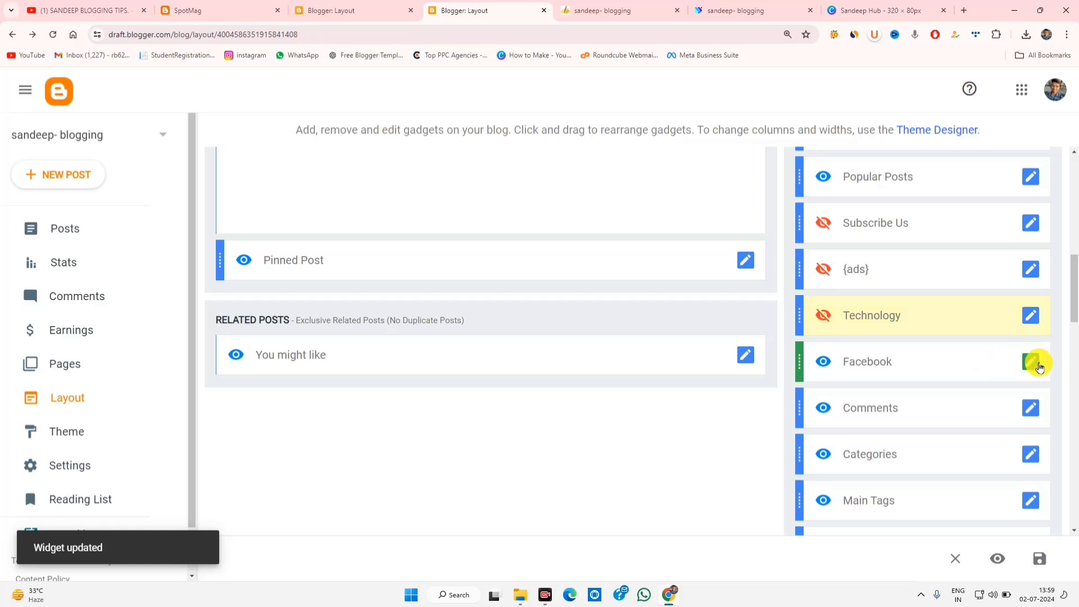
# Step: Reload the blog's home page and check the sidebar sections below Popular Posts
pyautogui.click(572, 9)
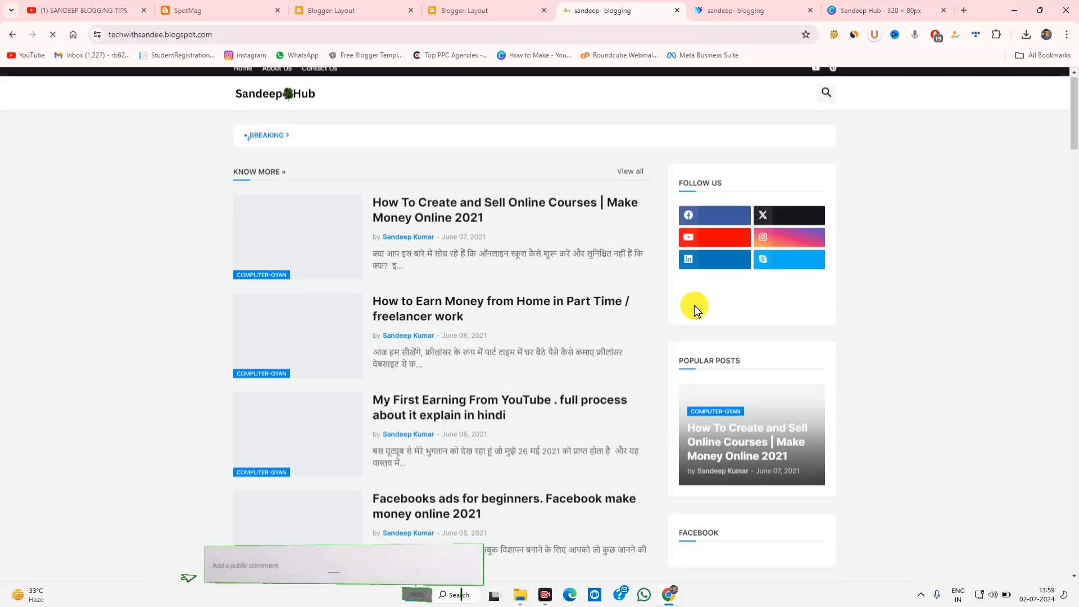
pyautogui.scroll(-3, 716, 352)
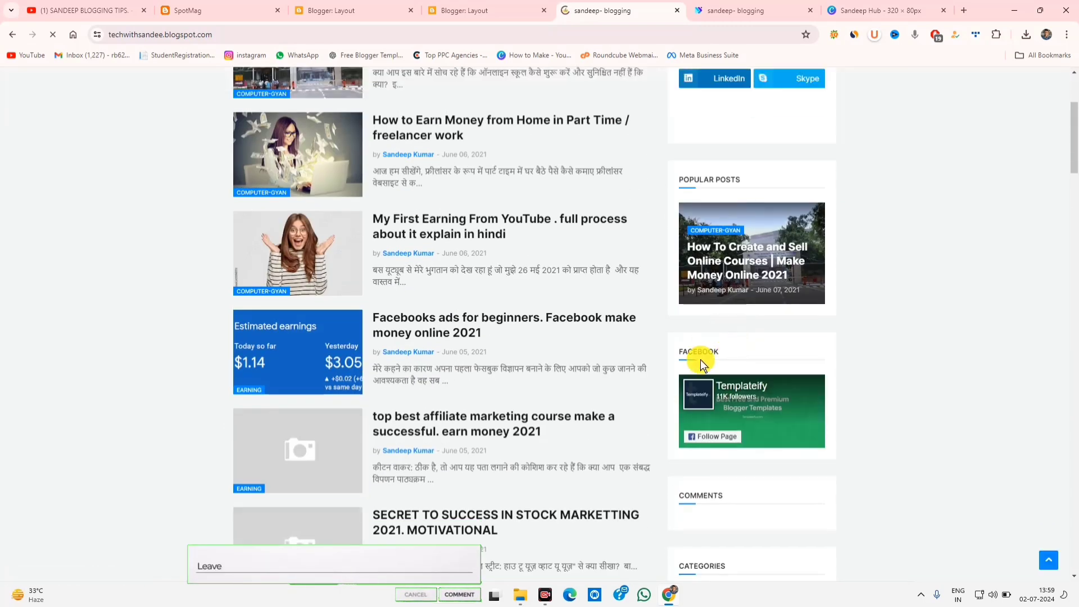
pyautogui.scroll(-3, 707, 337)
# Step: Examine the page address and embed code in the sidebar's Facebook gadget, close it without saving, and return to the blog
pyautogui.click(476, 12)
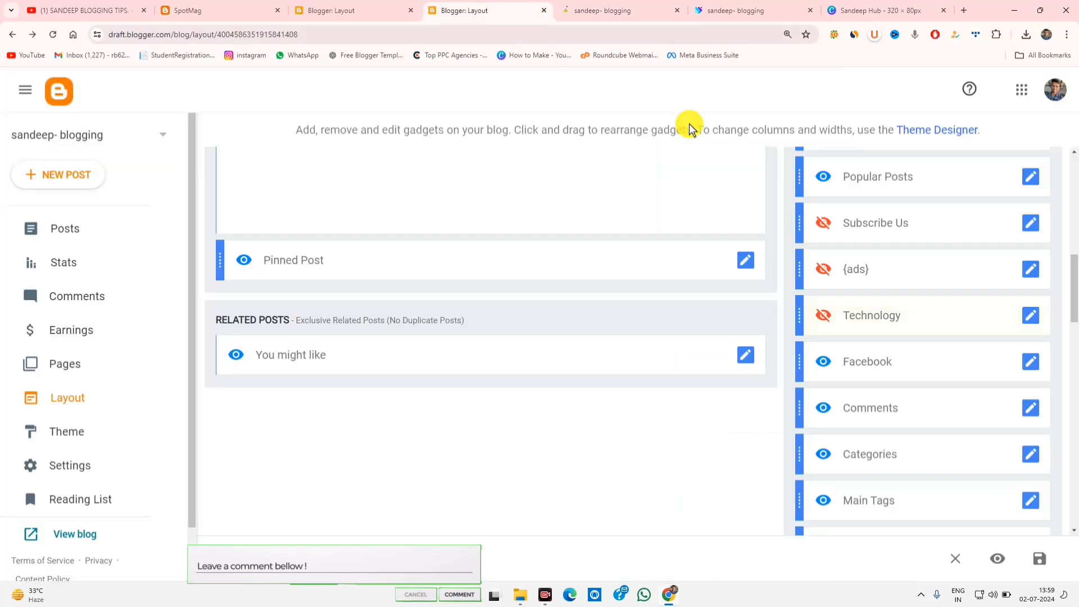
pyautogui.click(1029, 362)
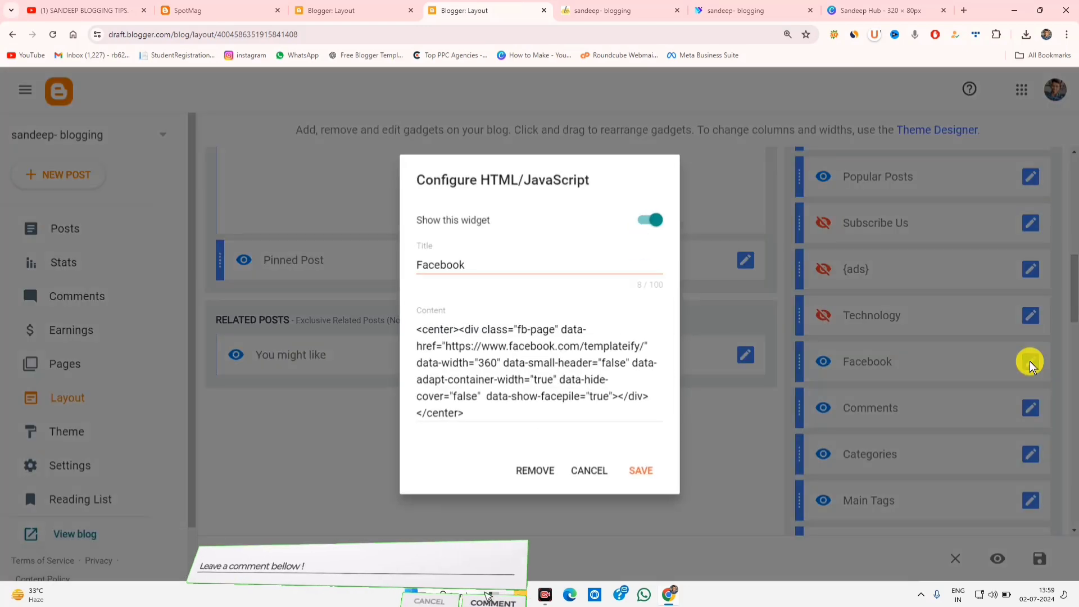
pyautogui.moveTo(444, 349); pyautogui.dragTo(625, 347)
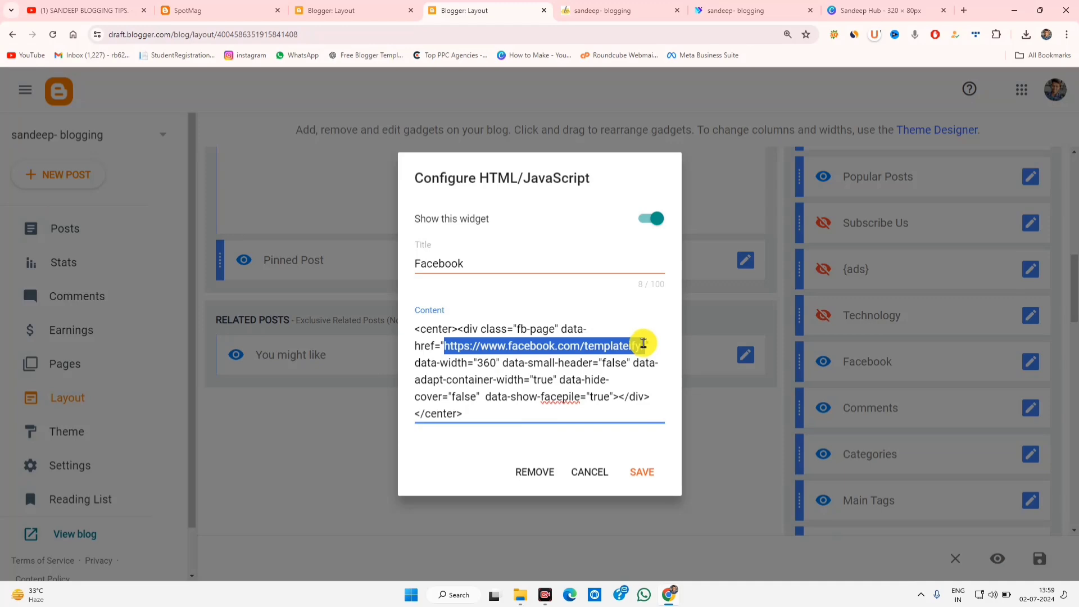
pyautogui.moveTo(483, 365); pyautogui.dragTo(562, 432)
pyautogui.click(585, 470)
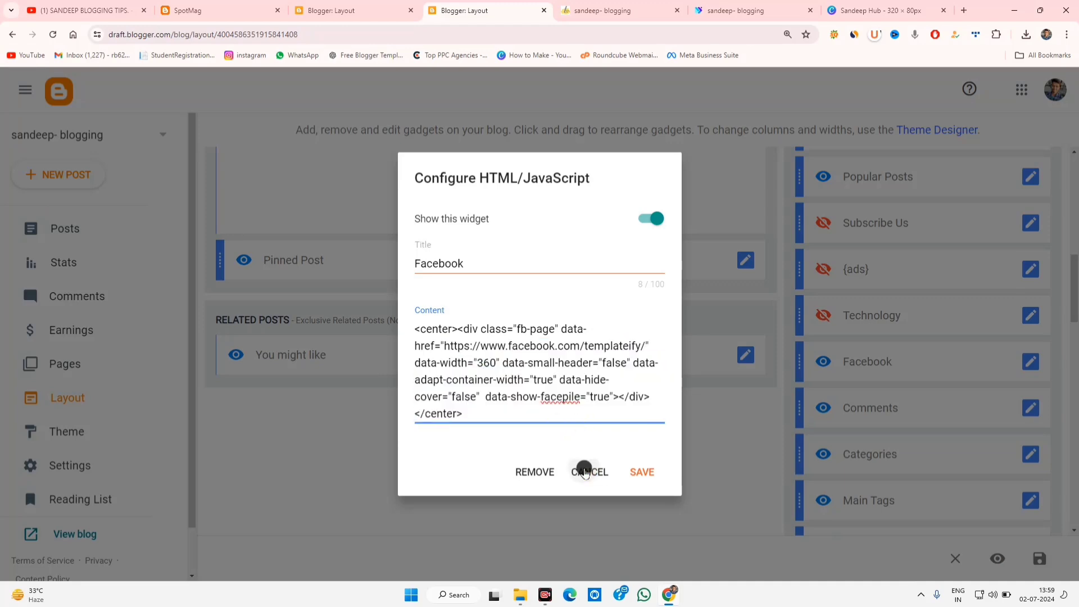
pyautogui.click(600, 10)
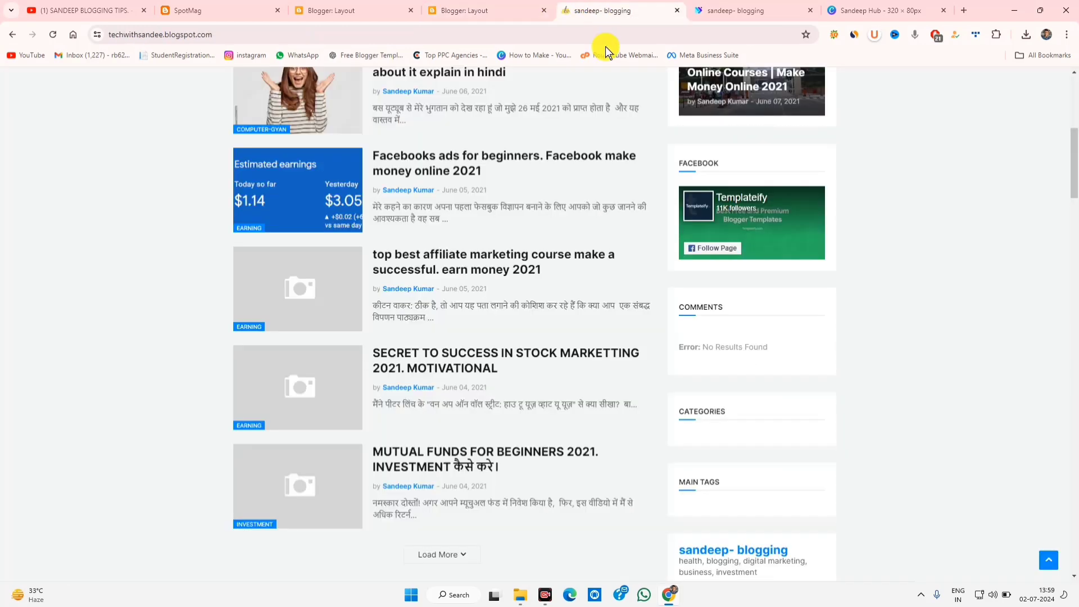
# Step: Check the remaining sidebar sections on the blog, and remove the Comments gadget from the Blogger layout
pyautogui.click(535, 16)
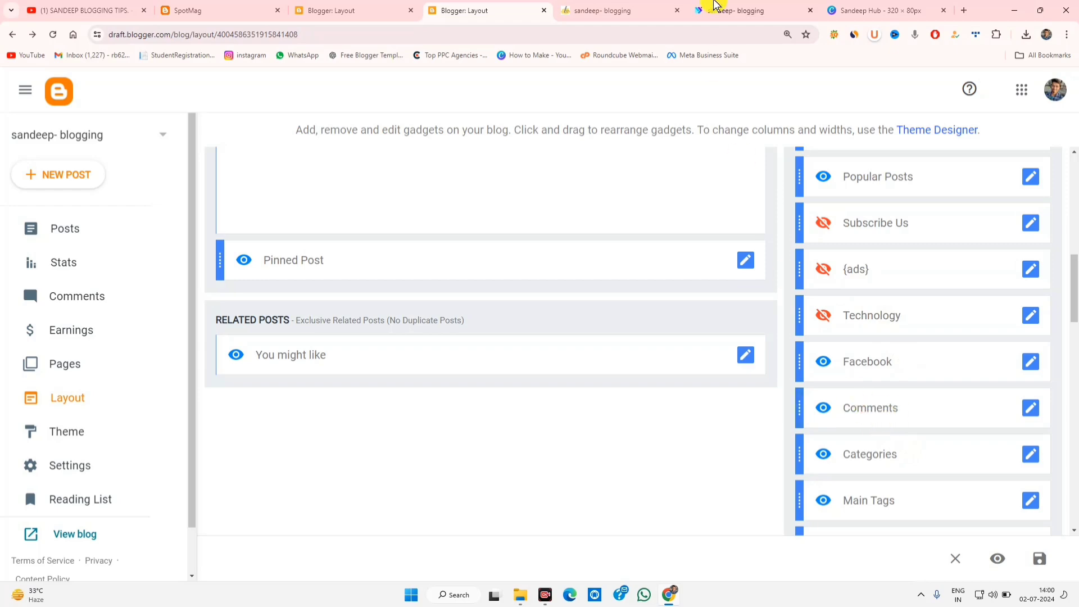
pyautogui.hotkey('ctrl', 'Tab')
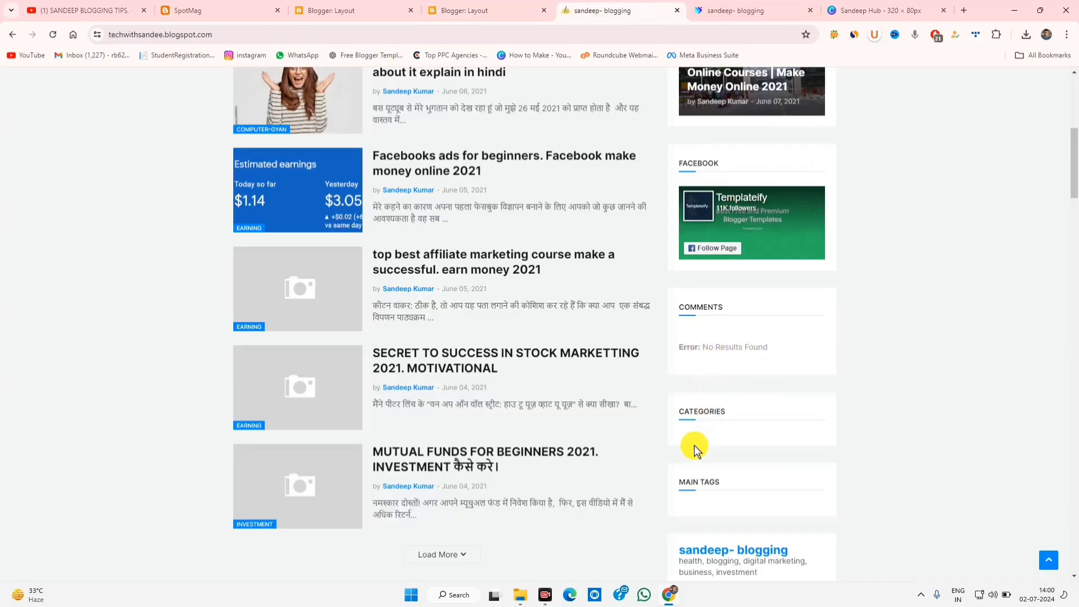
pyautogui.scroll(-3, 696, 502)
pyautogui.scroll(-6, 702, 476)
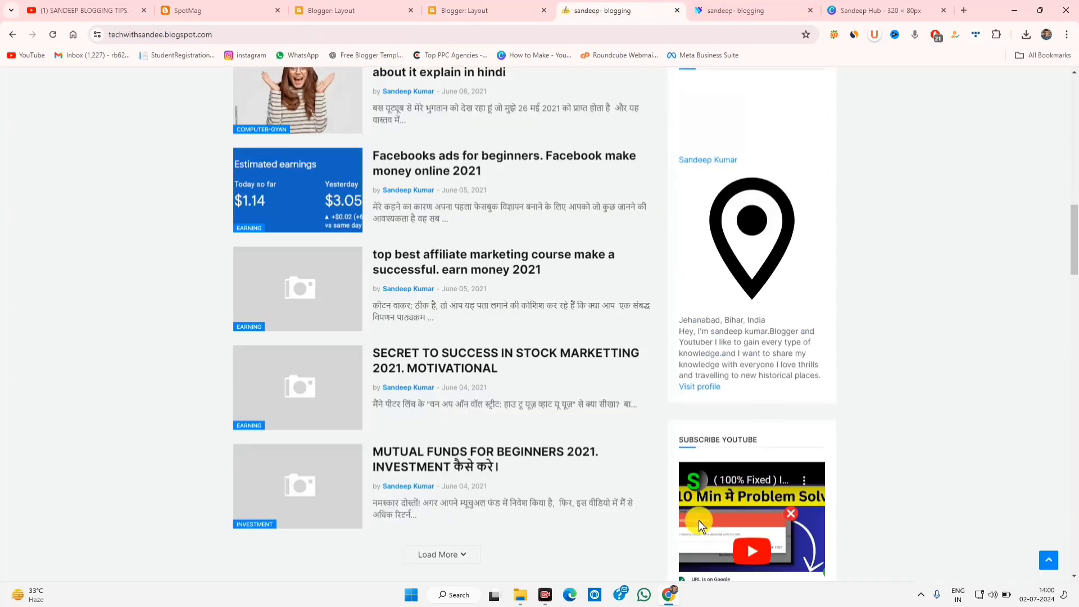
pyautogui.scroll(-6, 734, 359)
pyautogui.scroll(3, 738, 379)
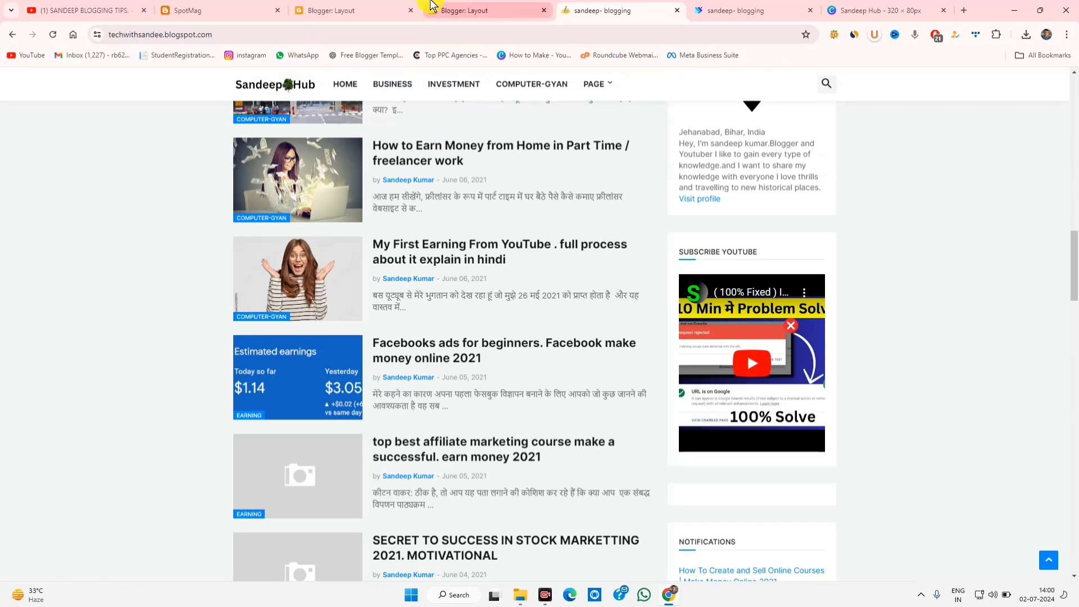
pyautogui.click(382, 9)
pyautogui.scroll(-5, 912, 391)
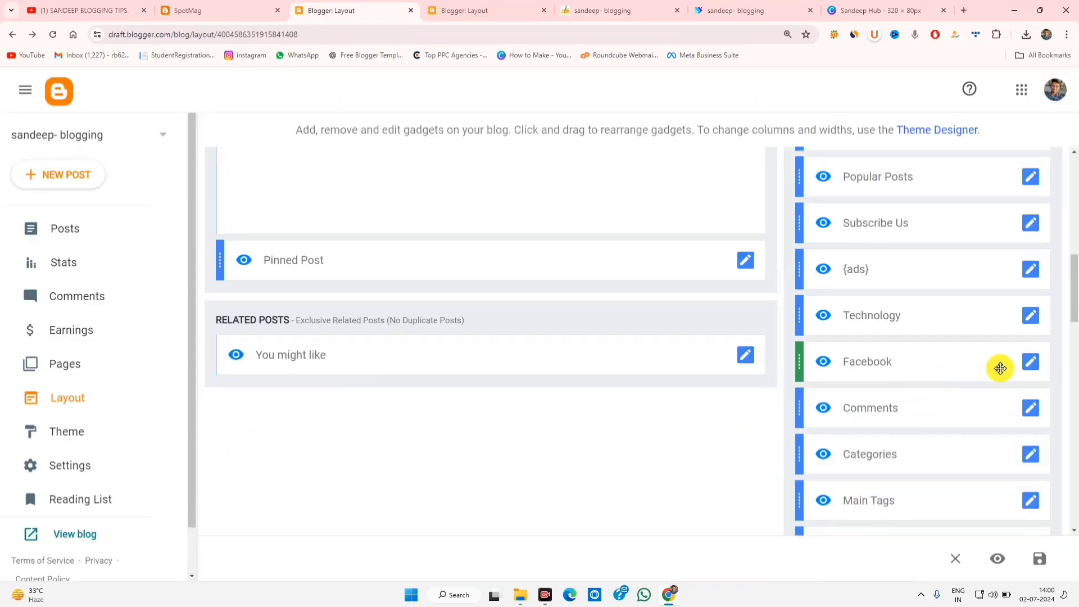
pyautogui.click(1030, 407)
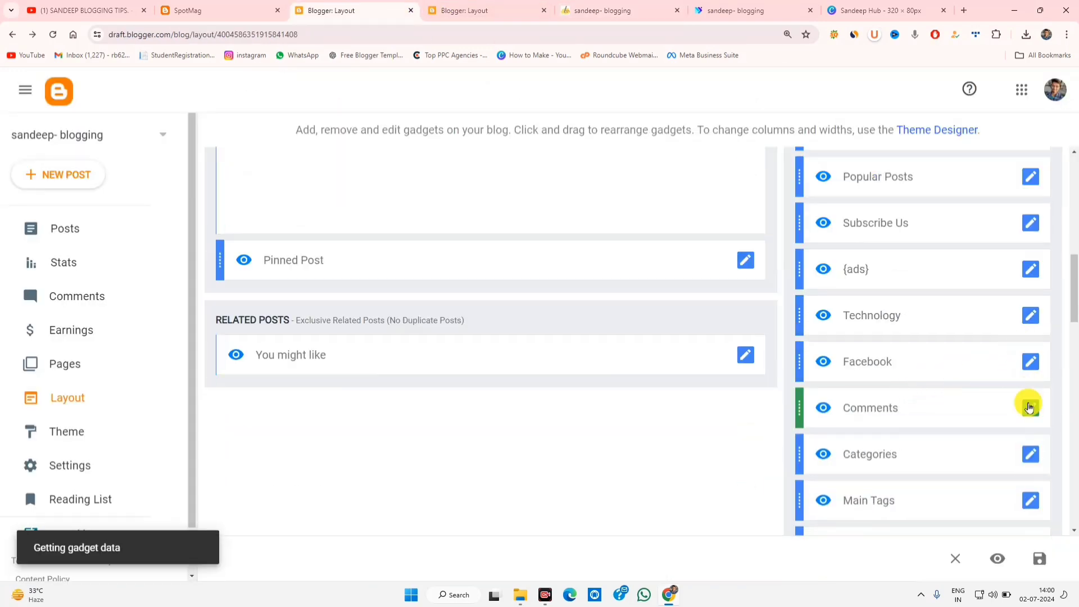
pyautogui.click(534, 428)
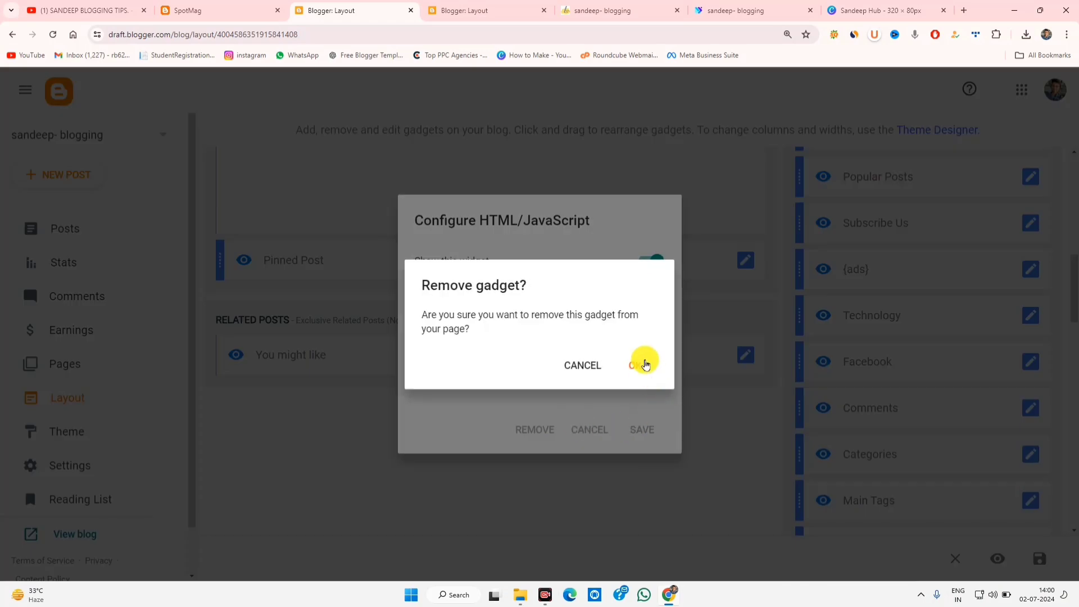
pyautogui.click(638, 361)
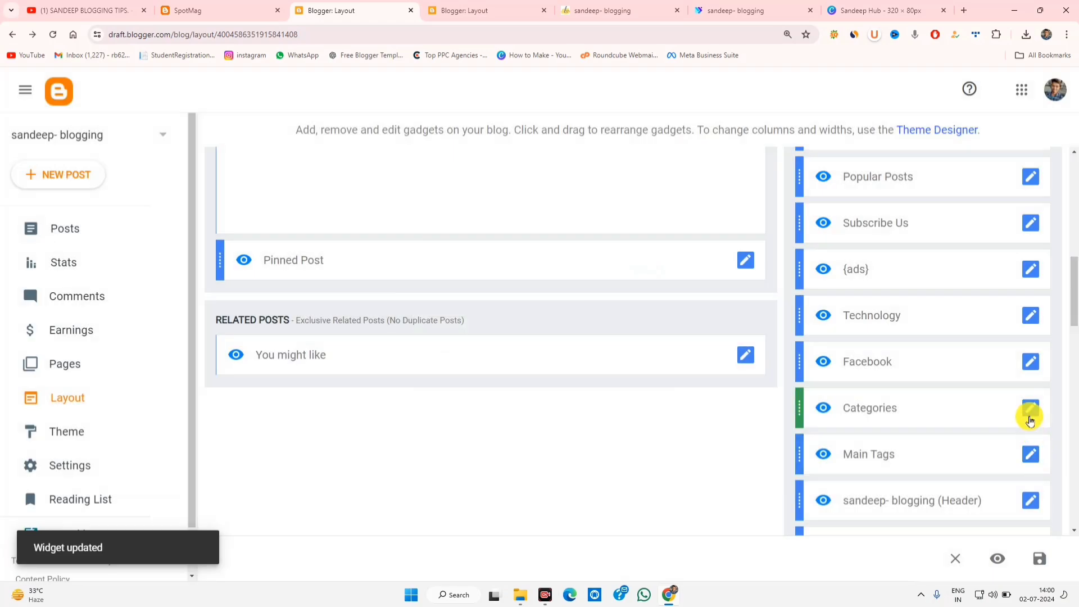
# Step: Remove the Categories and Main Tags gadgets from the sidebar
pyautogui.click(1029, 418)
pyautogui.click(540, 510)
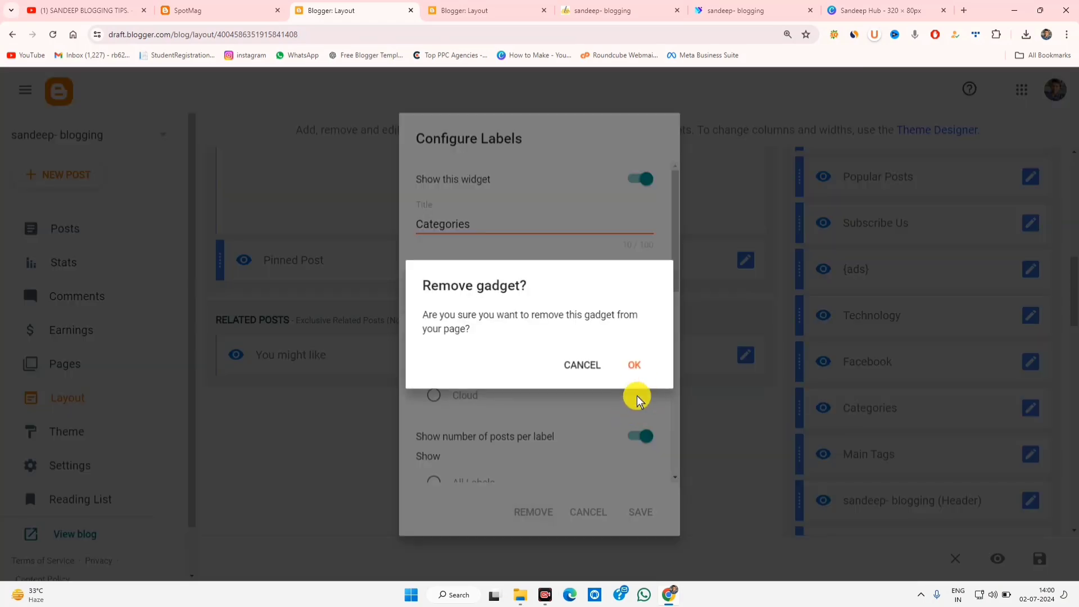
pyautogui.click(645, 371)
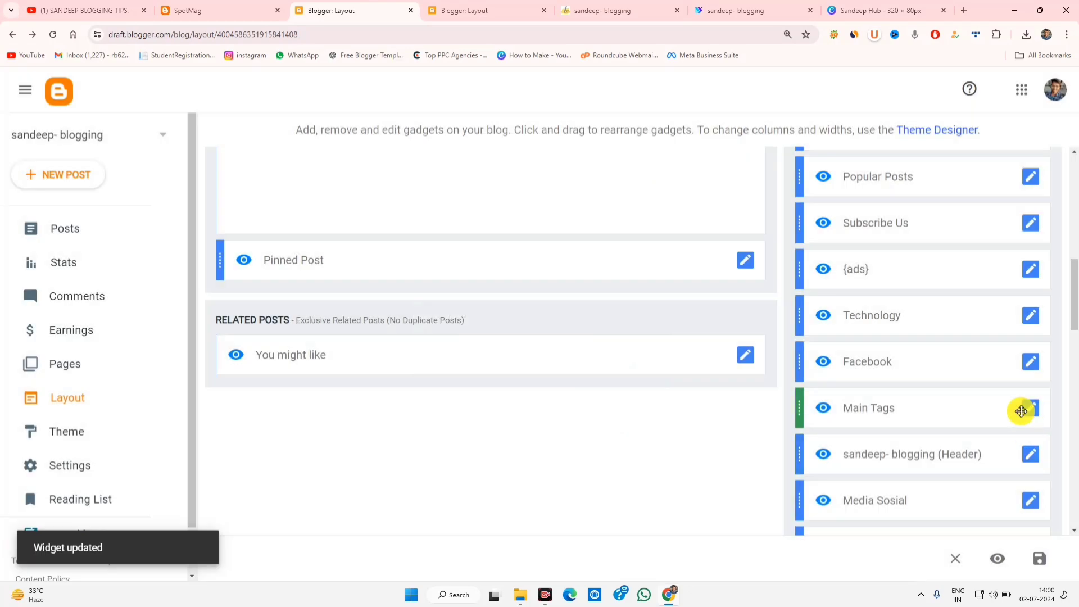
pyautogui.click(1030, 408)
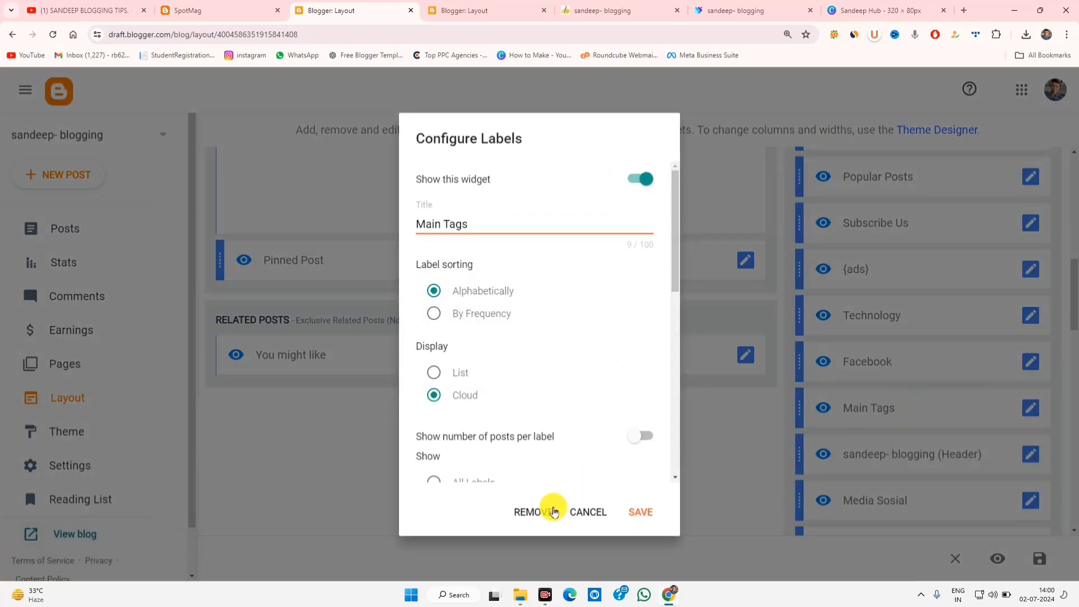
pyautogui.click(536, 510)
pyautogui.click(628, 375)
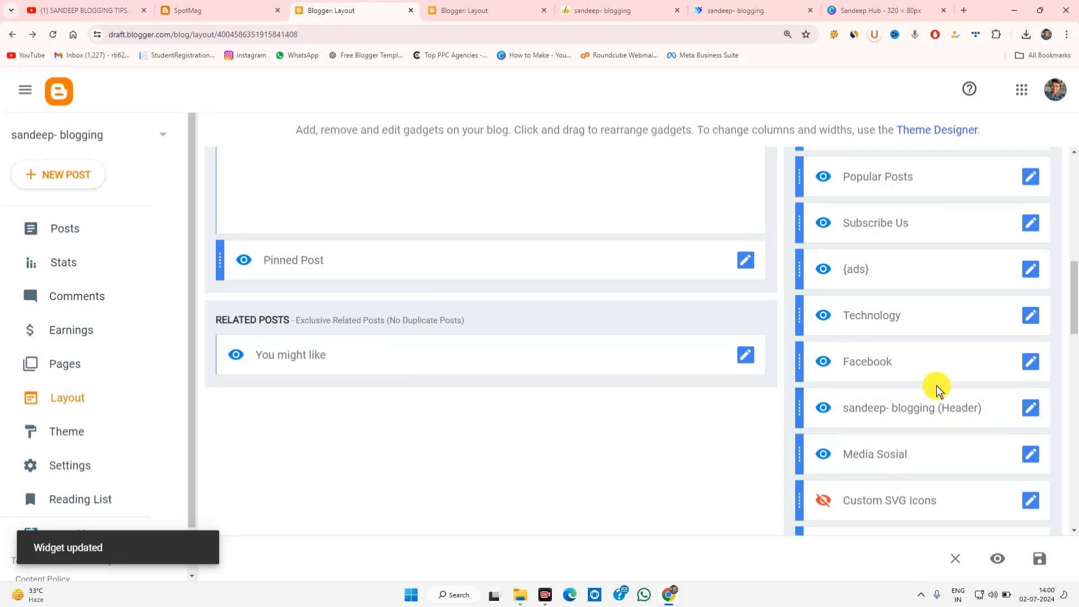
# Step: Compare the layout with the blog's sidebar, and remove the blog-title Header and Media Sosial gadgets from the sidebar
pyautogui.click(601, 11)
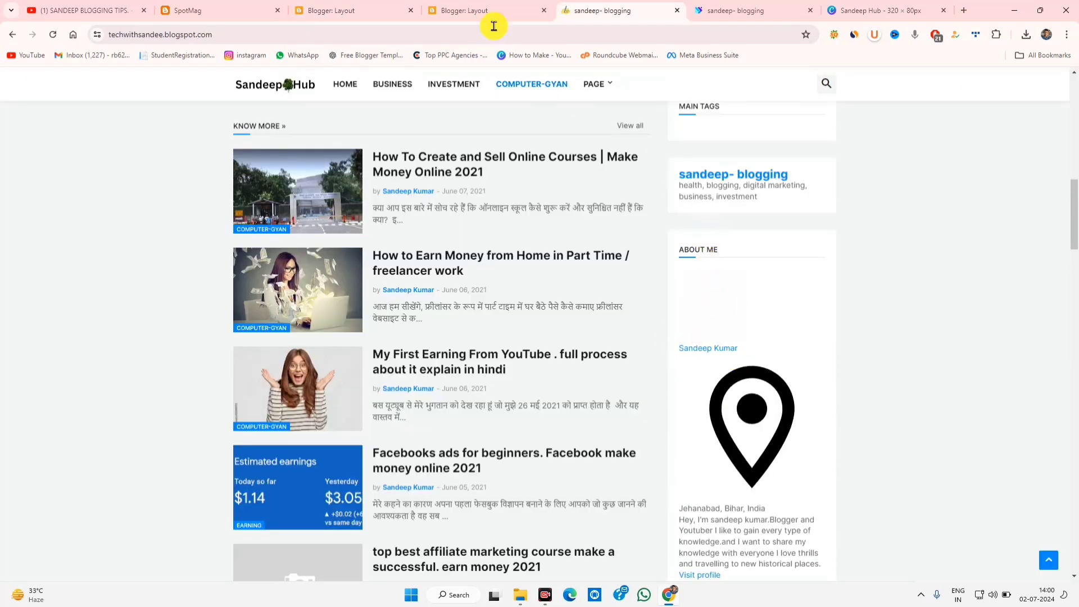
pyautogui.click(333, 9)
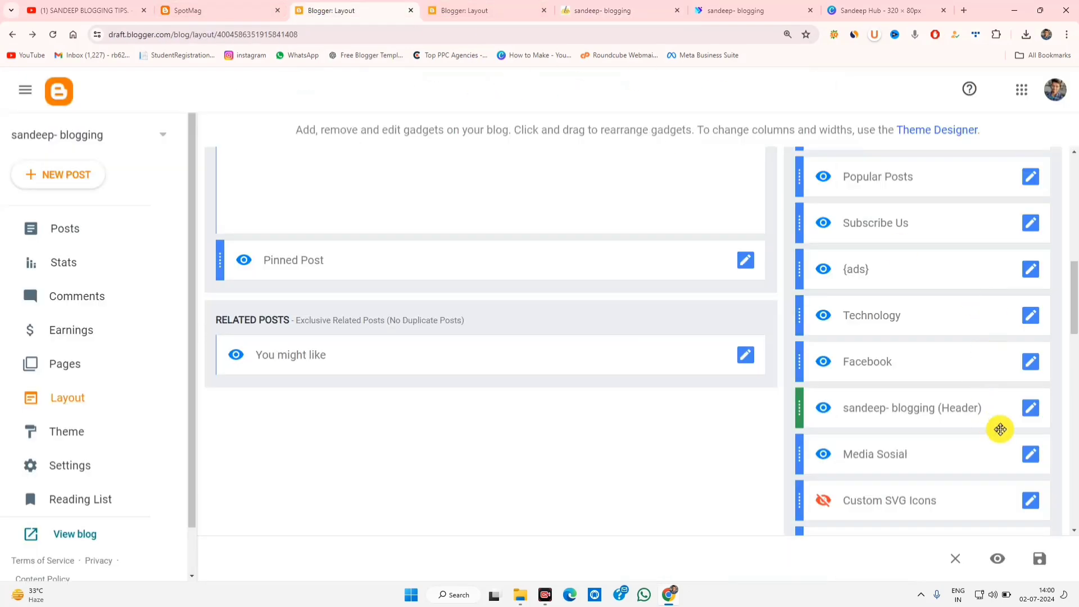
pyautogui.click(1030, 409)
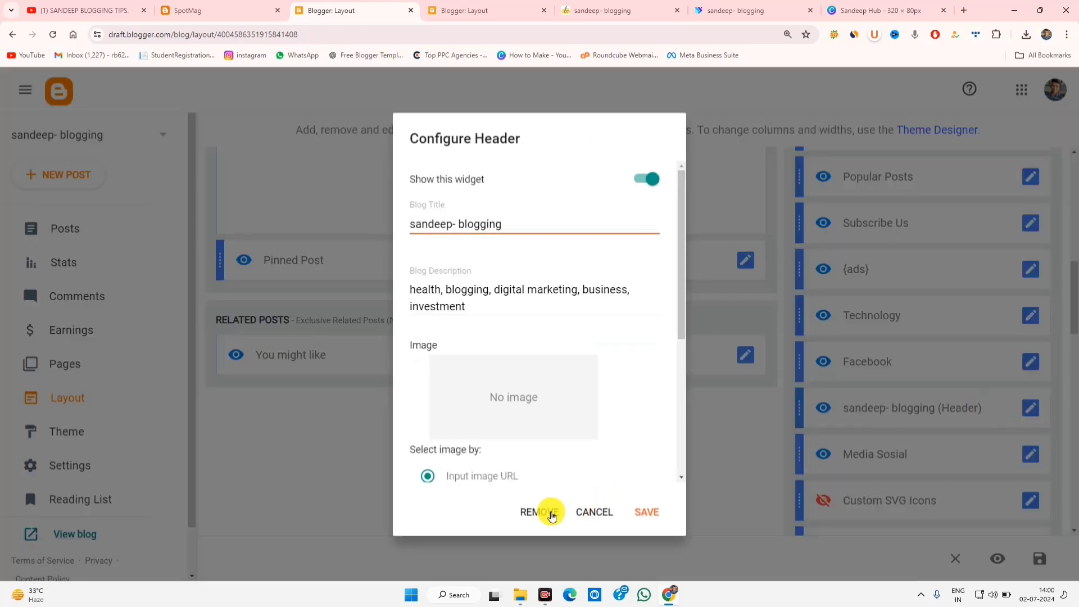
pyautogui.click(552, 514)
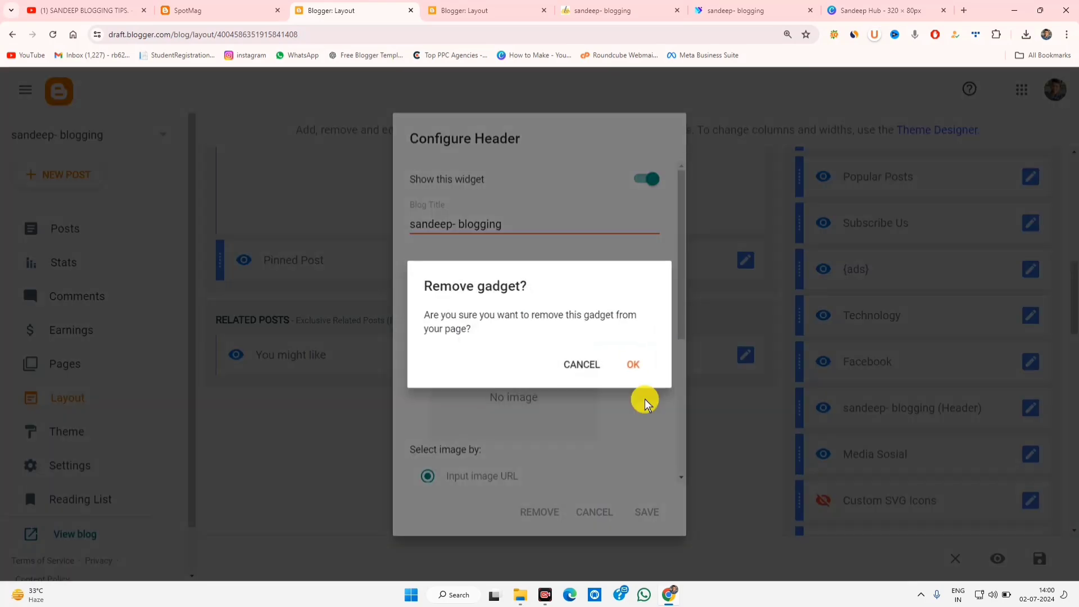
pyautogui.click(641, 362)
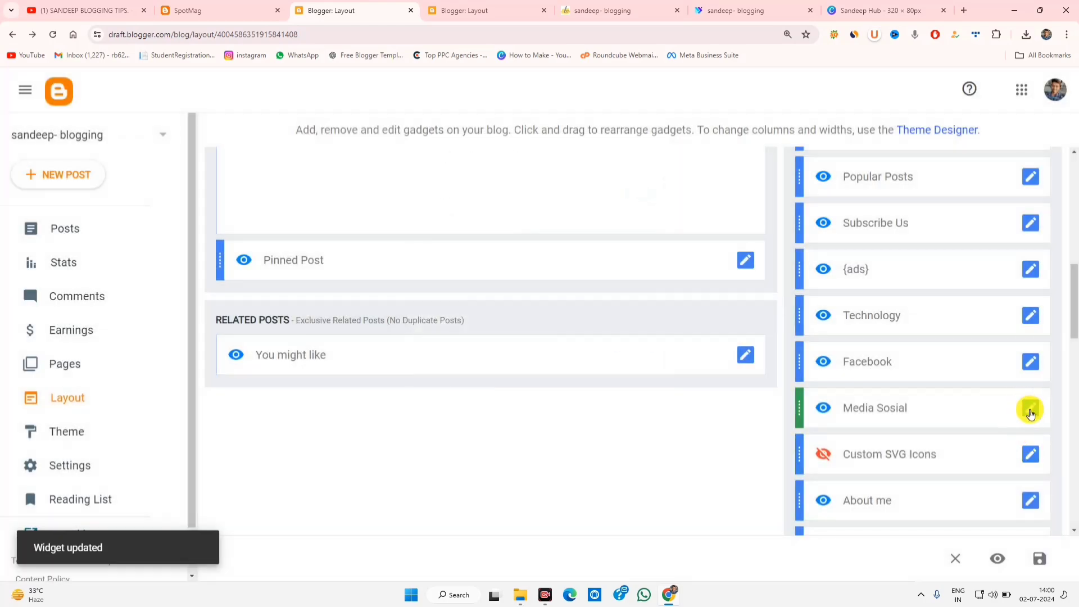
pyautogui.click(1032, 415)
pyautogui.click(562, 512)
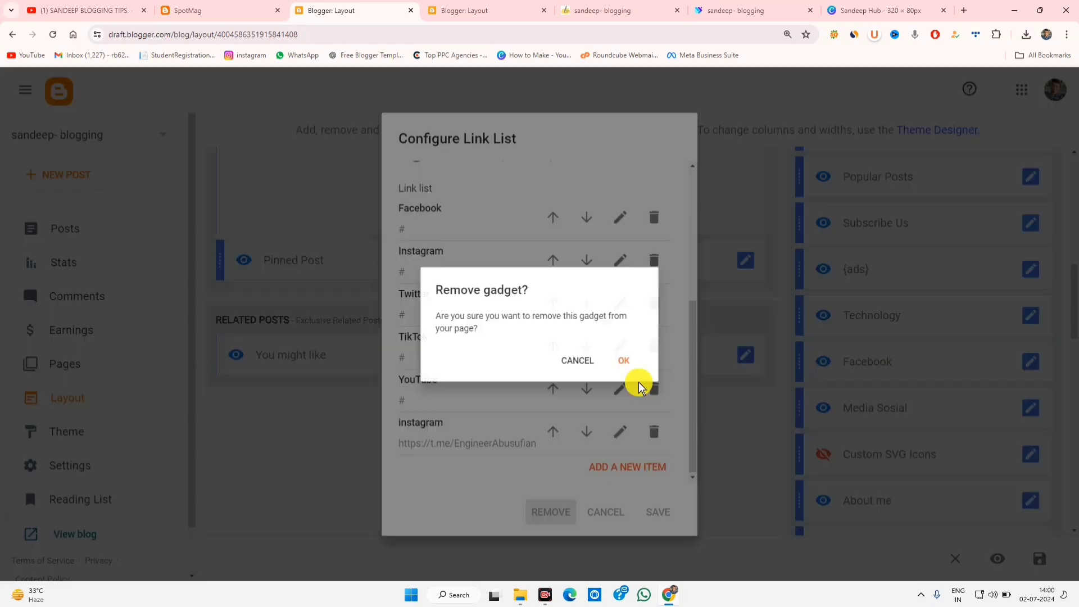
pyautogui.click(631, 370)
# Step: Reload the blog's home page and check the sidebar sections around the Facebook gadget
pyautogui.click(590, 10)
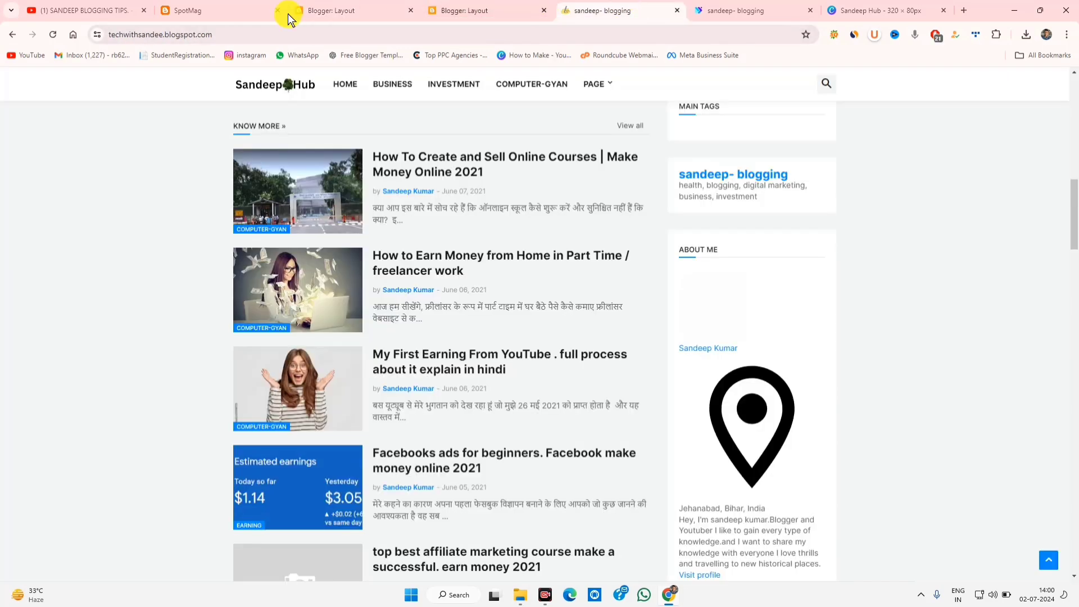
pyautogui.click(53, 34)
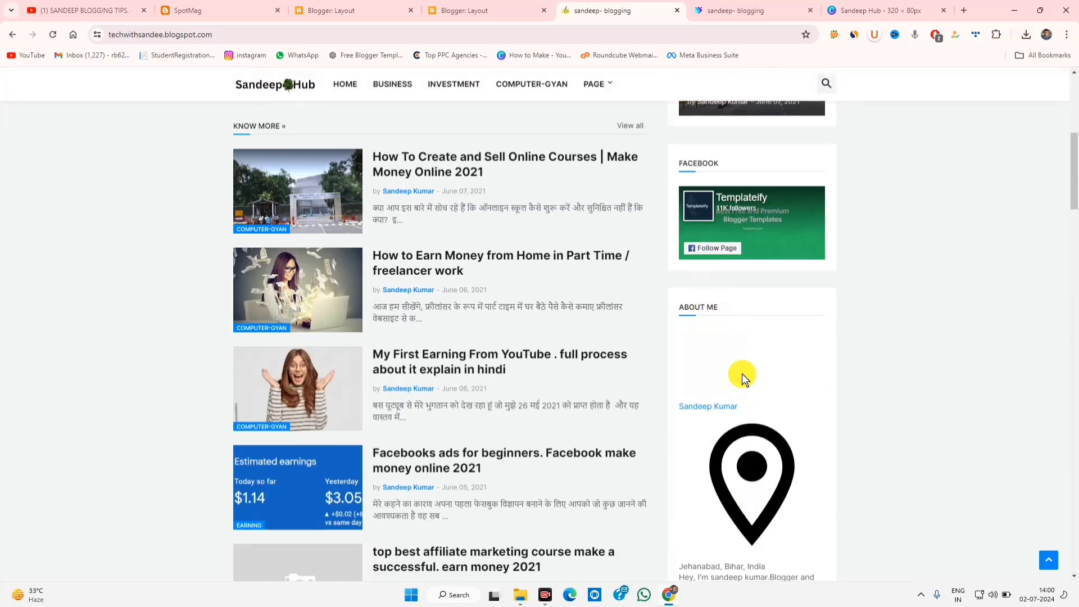
pyautogui.scroll(7, 742, 374)
# Step: Hide the About me and Template Code Setting gadgets in the Blogger layout and save each one
pyautogui.click(416, 10)
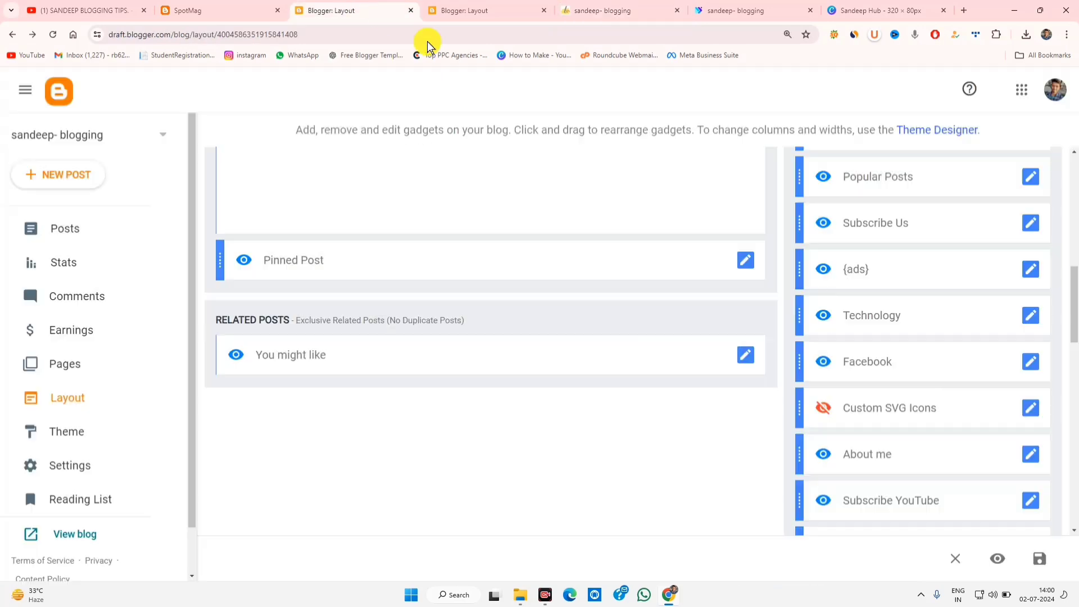
pyautogui.scroll(-3, 955, 337)
pyautogui.click(1031, 265)
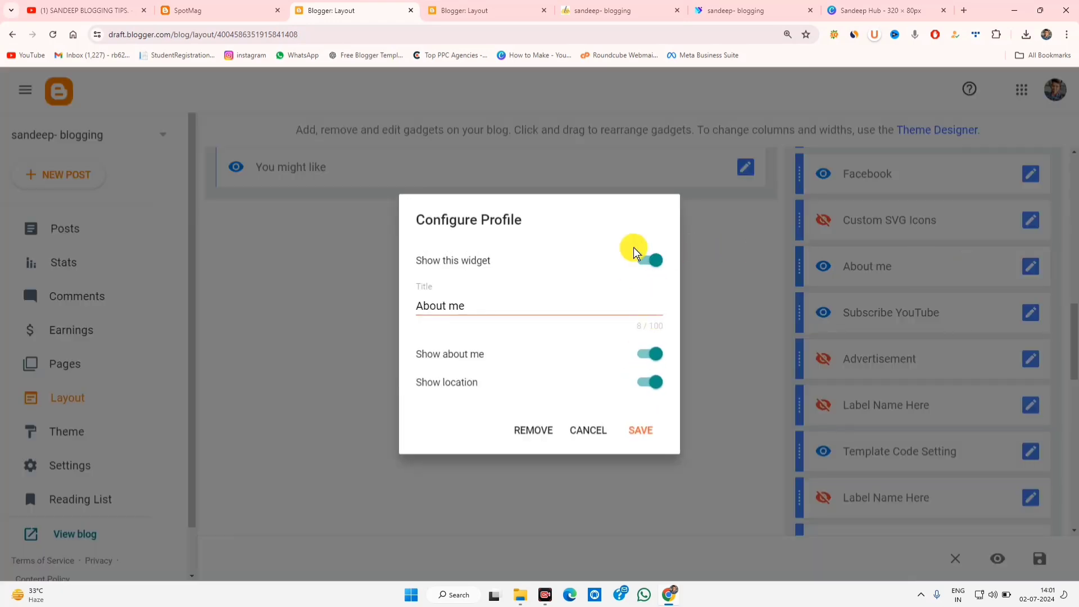
pyautogui.click(644, 431)
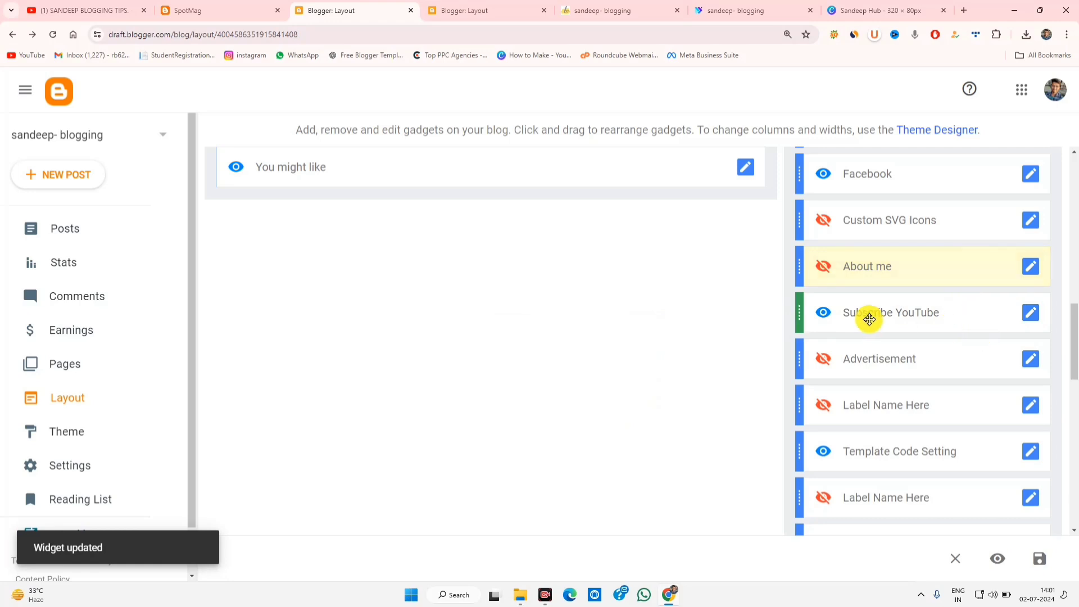
pyautogui.scroll(-3, 911, 320)
pyautogui.click(1032, 264)
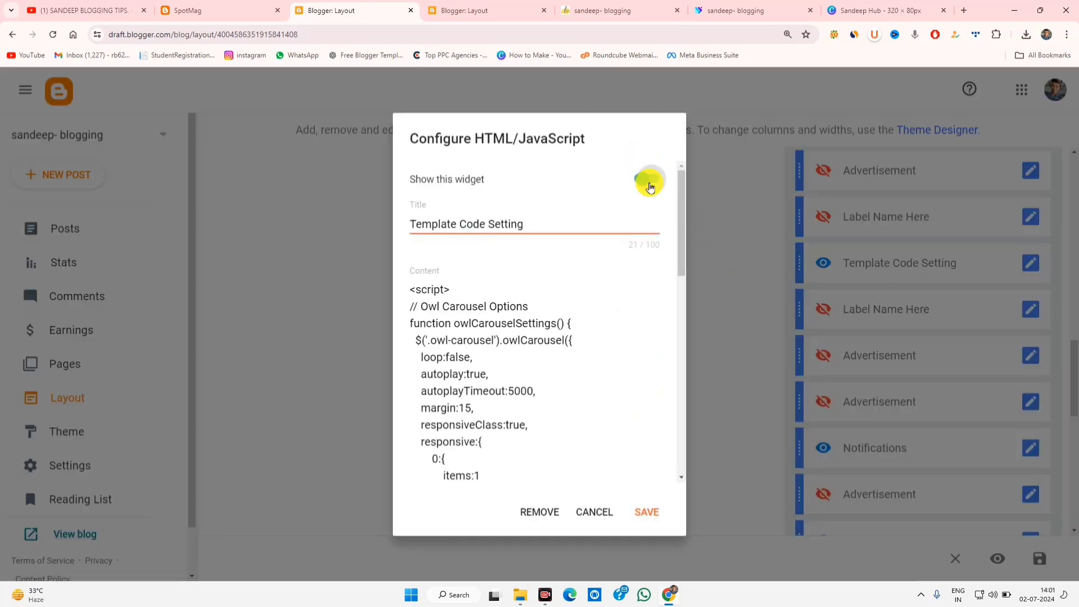
pyautogui.click(647, 512)
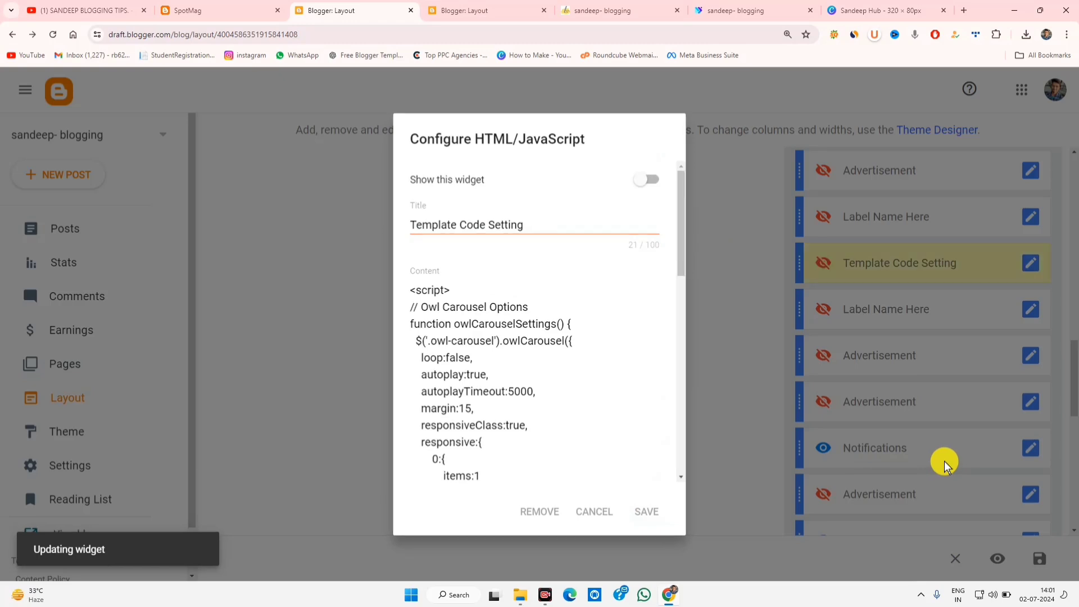
# Step: Hide the Notifications gadget and save it, and view the Static Pages gadget's settings without saving
pyautogui.scroll(-3, 944, 461)
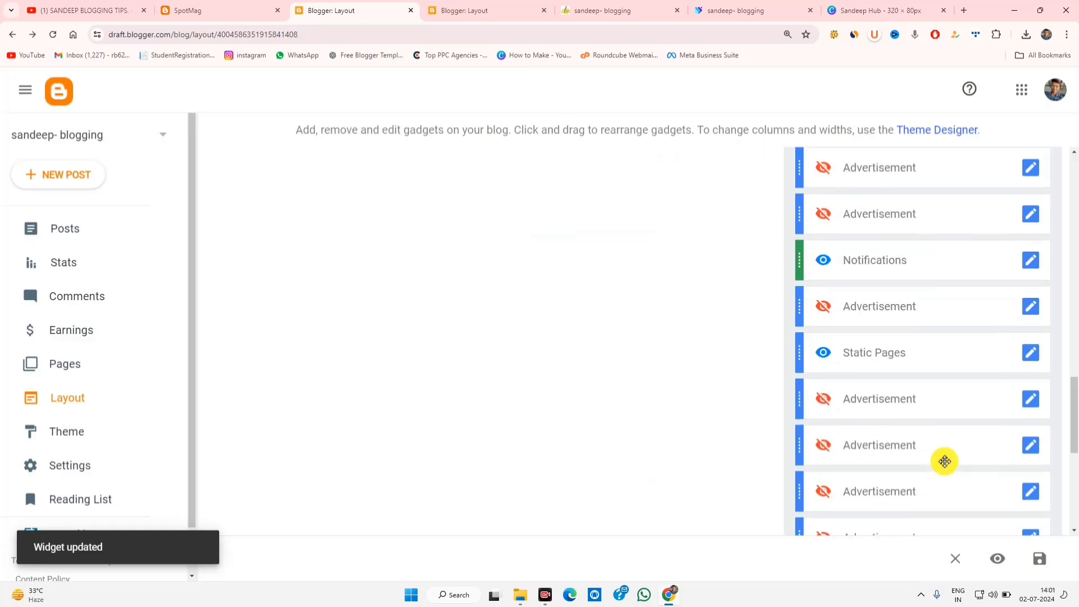
pyautogui.click(1031, 262)
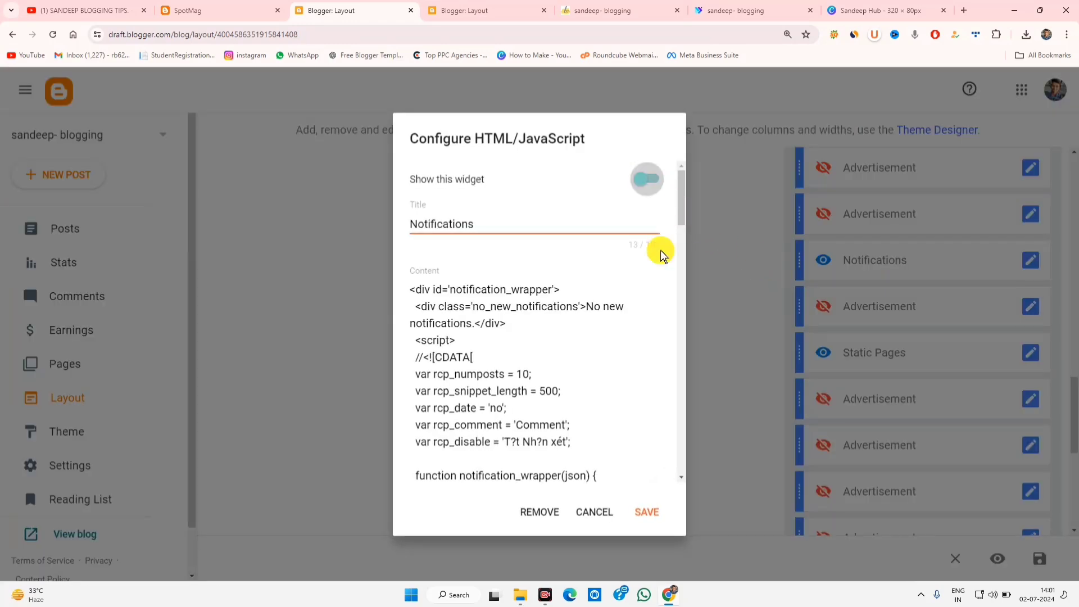
pyautogui.click(651, 510)
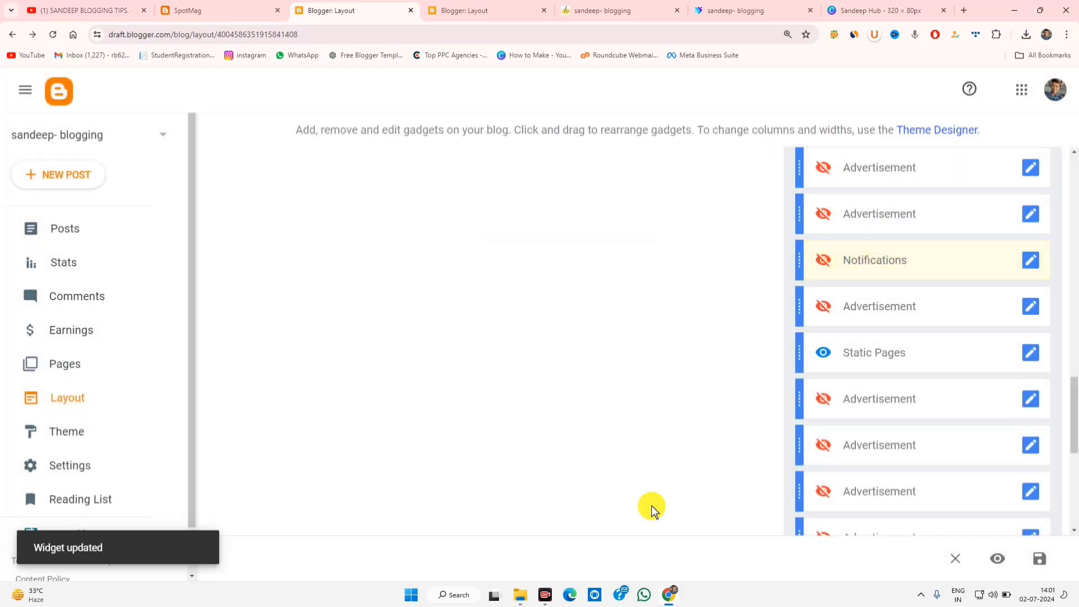
pyautogui.click(1029, 357)
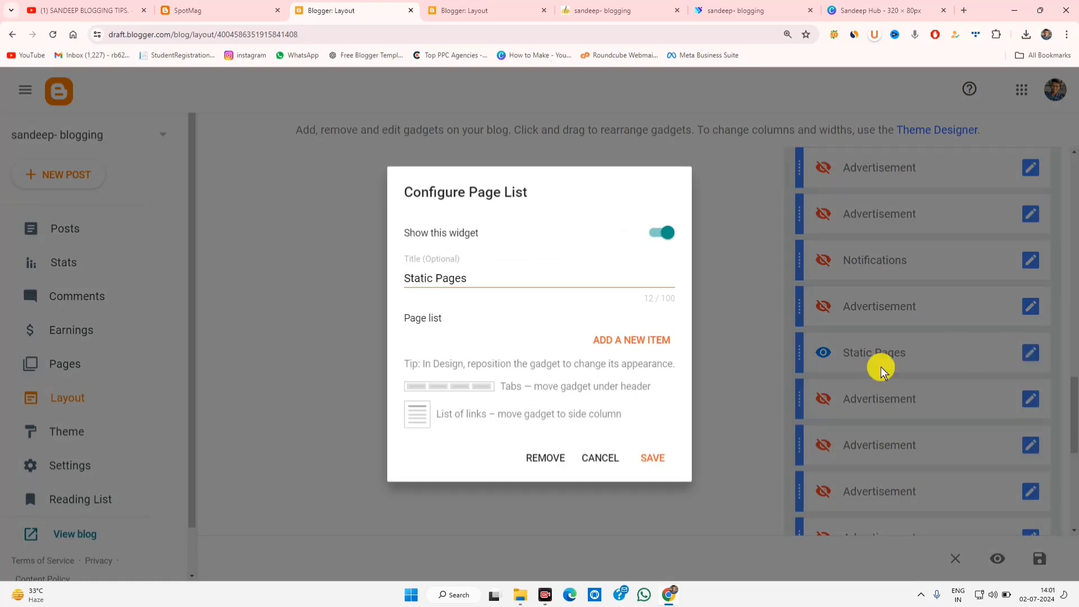
pyautogui.click(616, 459)
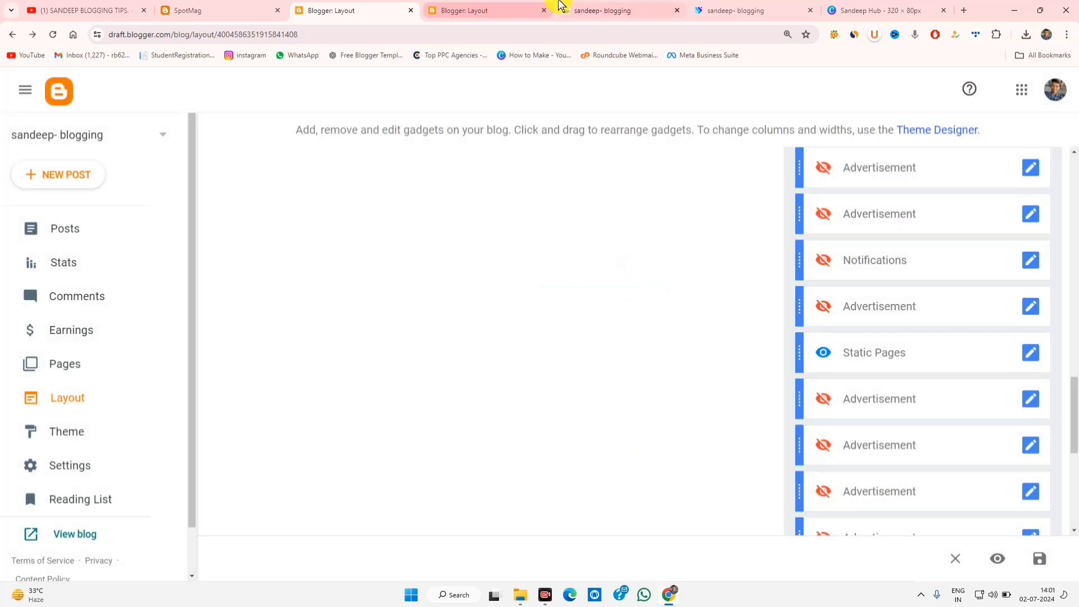
# Step: Examine the blog's updated home page from the header down to the footer, comparing it with the Blogger layout
pyautogui.click(563, 9)
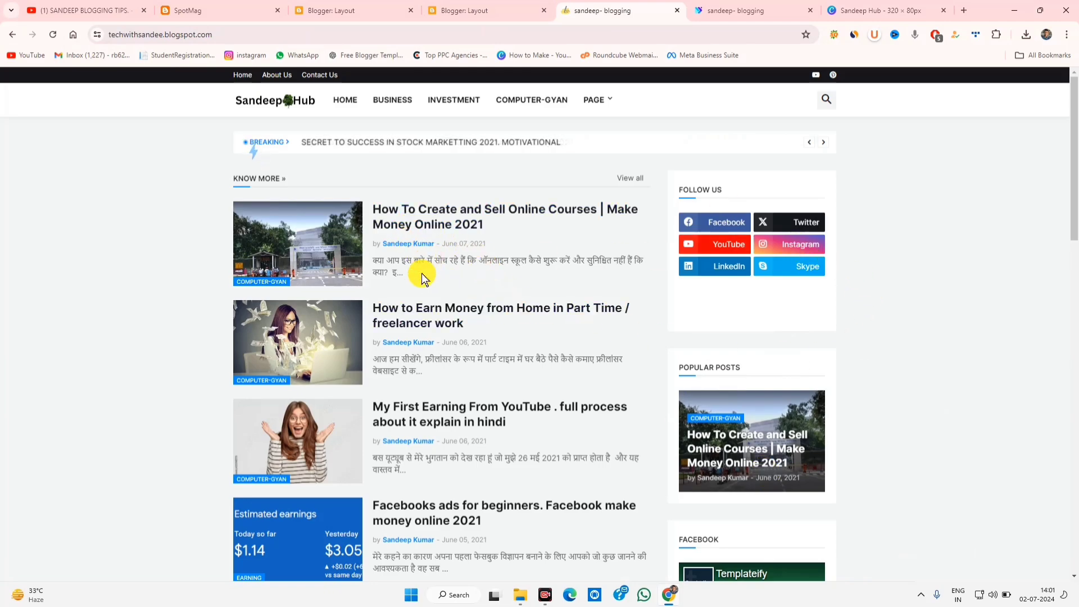
pyautogui.scroll(-6, 562, 296)
pyautogui.scroll(-6, 667, 400)
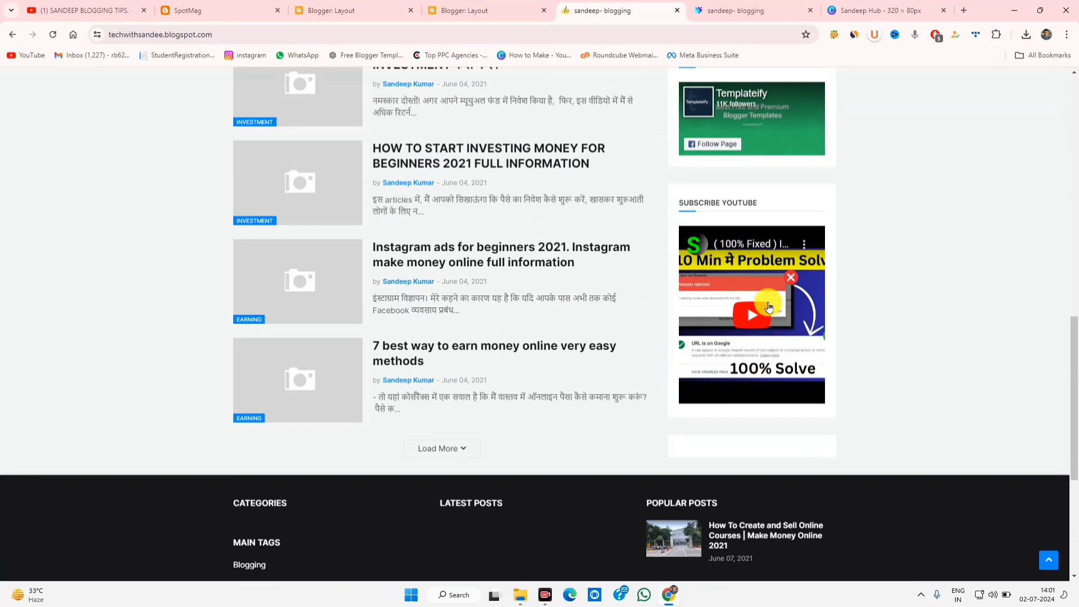
pyautogui.scroll(4, 427, 397)
pyautogui.scroll(8, 403, 185)
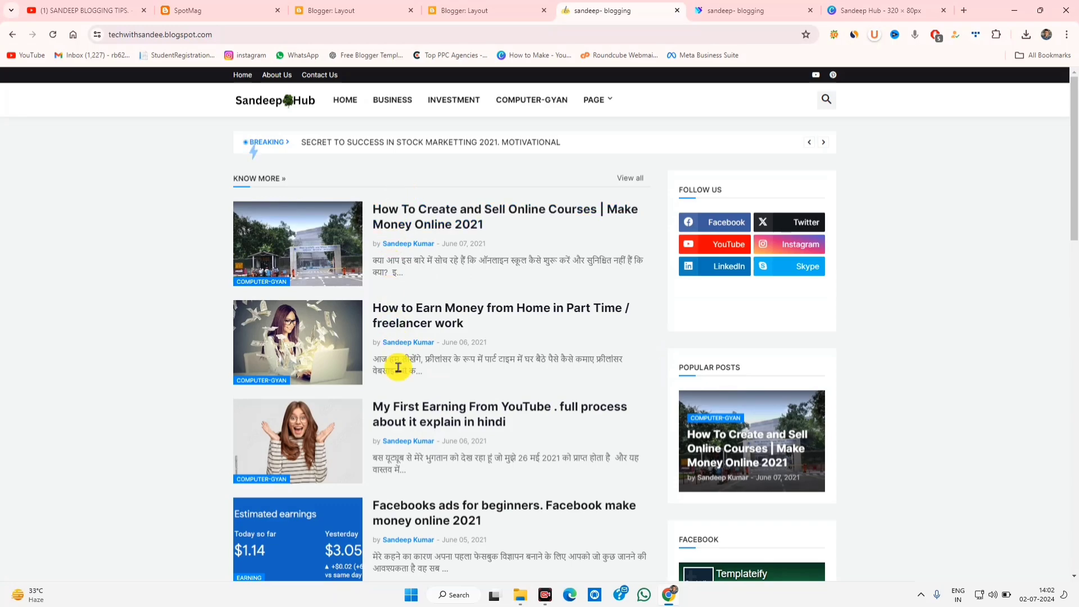
pyautogui.scroll(-12, 396, 393)
pyautogui.scroll(12, 422, 301)
pyautogui.click(359, 7)
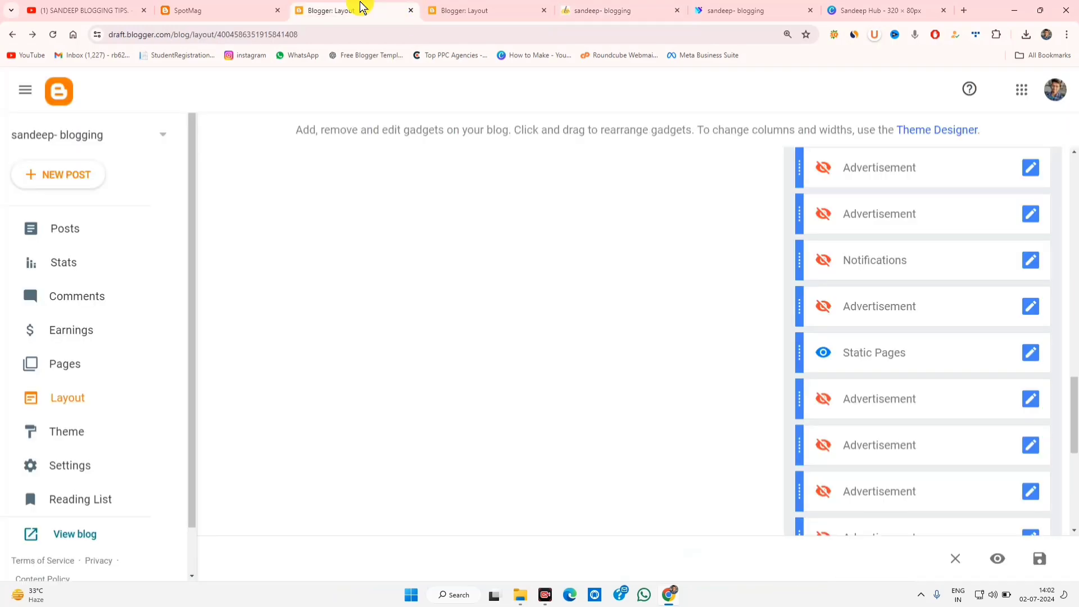
pyautogui.scroll(12, 527, 288)
pyautogui.click(602, 10)
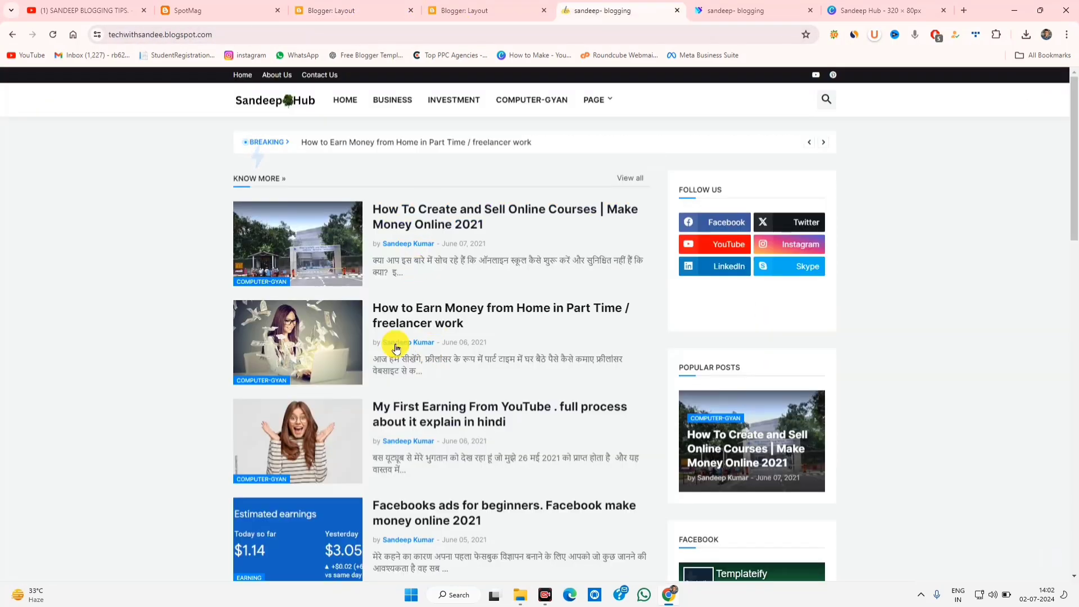
# Step: Skim the blog's home page and view the Blog Posts gadget's number of posts on the main page, without saving
pyautogui.scroll(-3, 405, 501)
pyautogui.scroll(-10, 402, 502)
pyautogui.scroll(12, 410, 463)
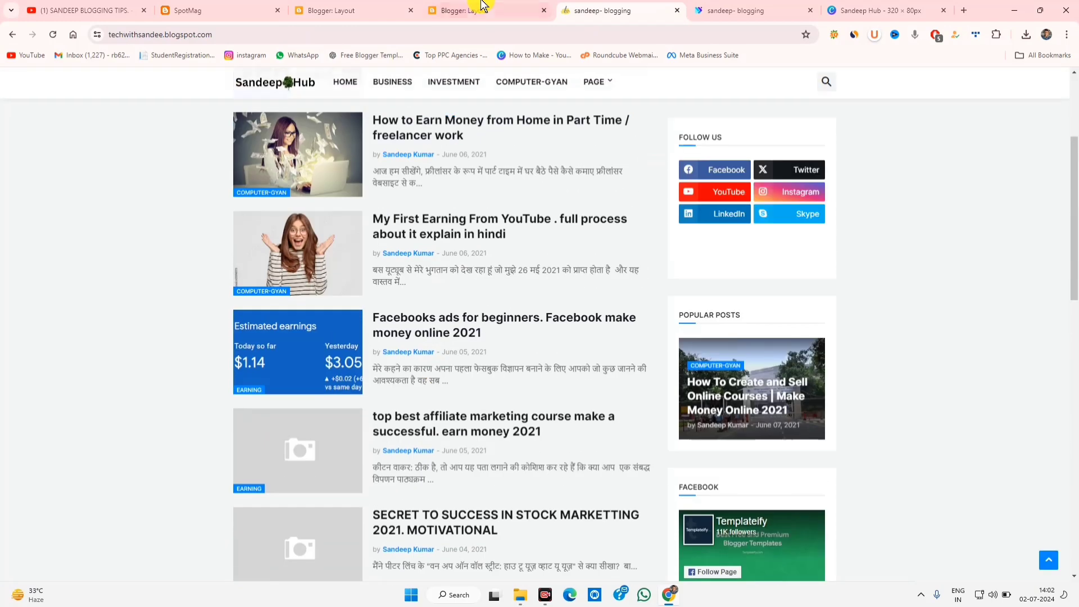
pyautogui.click(464, 10)
pyautogui.click(745, 273)
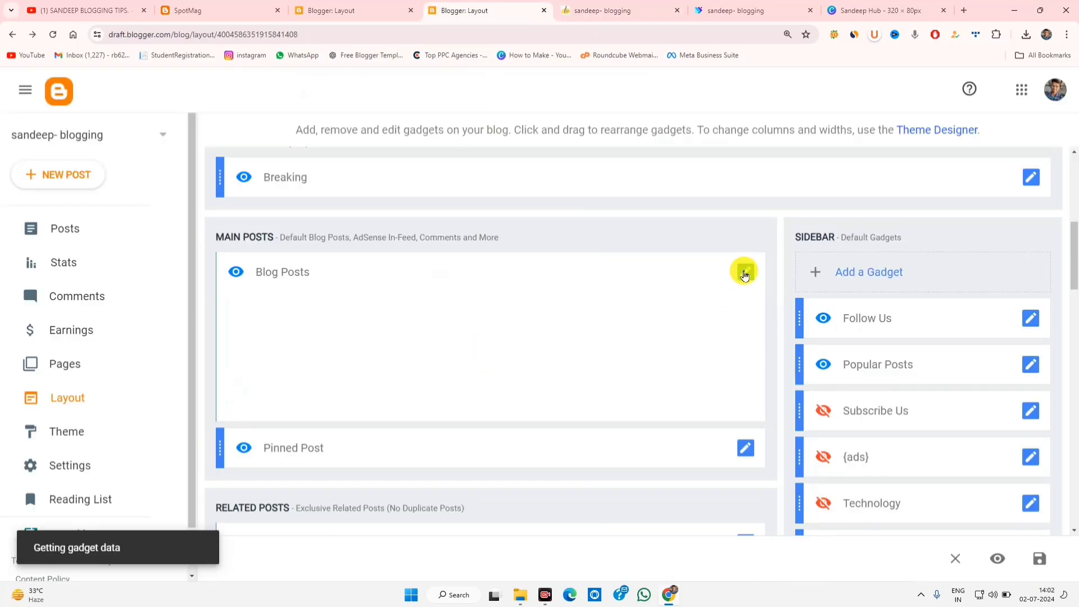
pyautogui.scroll(-10, 542, 393)
pyautogui.scroll(10, 456, 230)
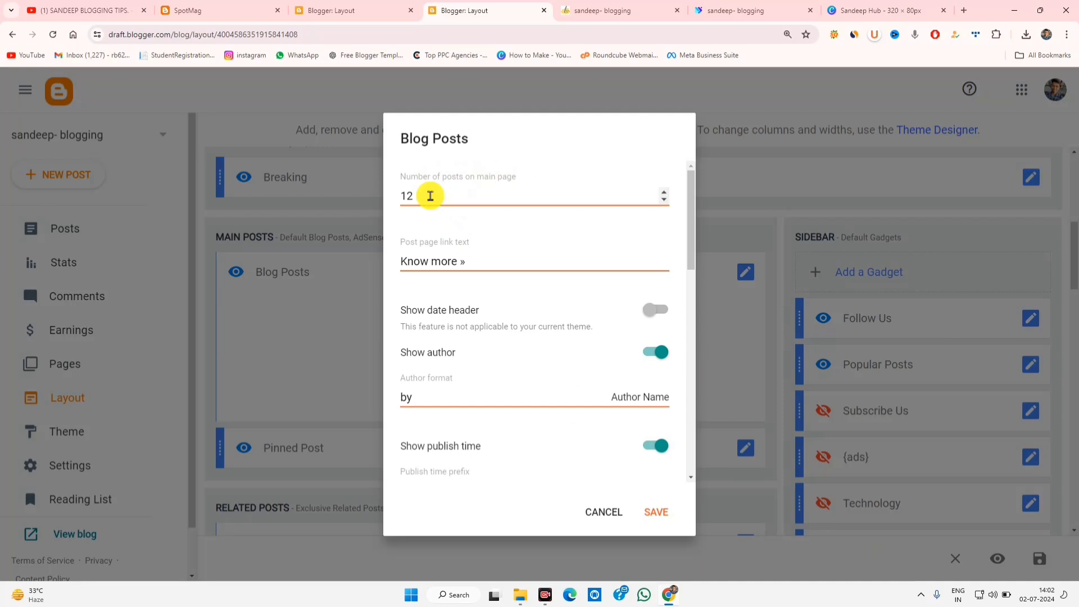
pyautogui.moveTo(430, 195); pyautogui.dragTo(396, 197)
pyautogui.click(415, 207)
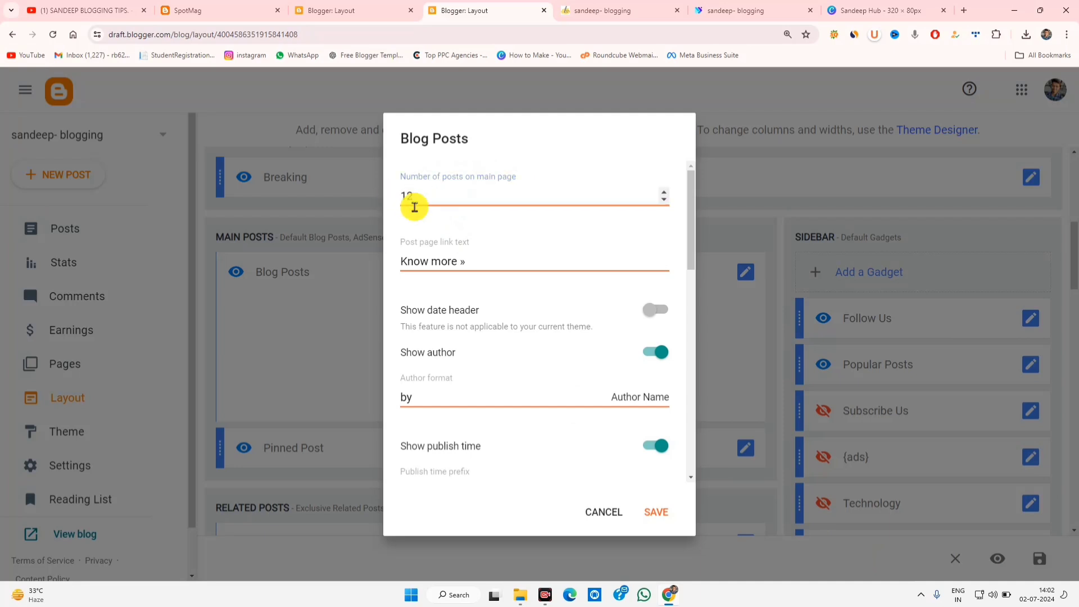
pyautogui.click(604, 512)
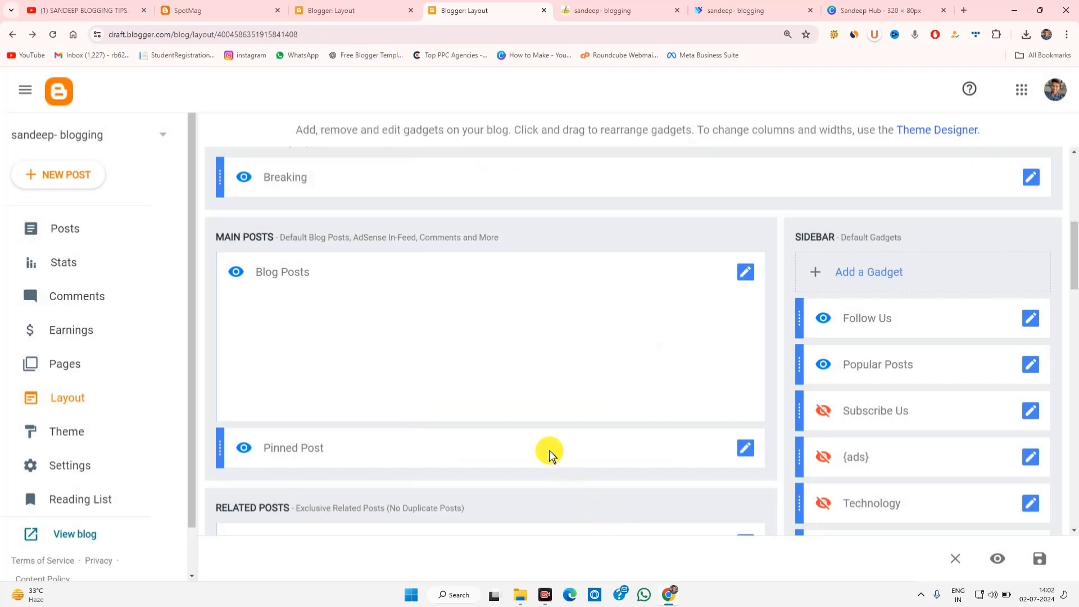
# Step: Compare the footer columns and footer menu on the blog's home page with the footer sections in the Blogger layout
pyautogui.scroll(-3, 548, 450)
pyautogui.scroll(-3, 859, 348)
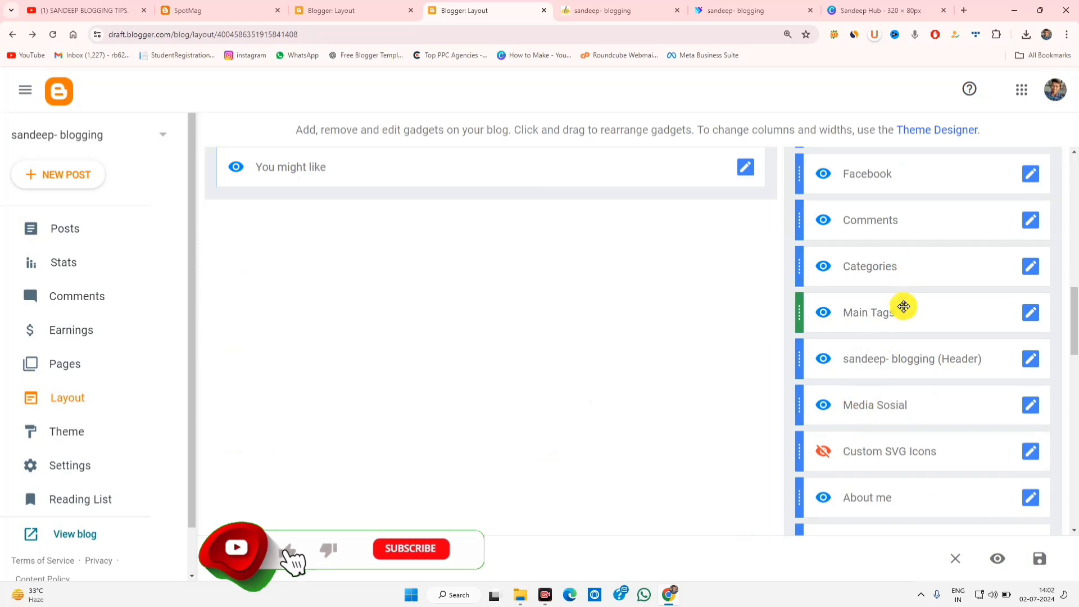
pyautogui.scroll(-3, 864, 424)
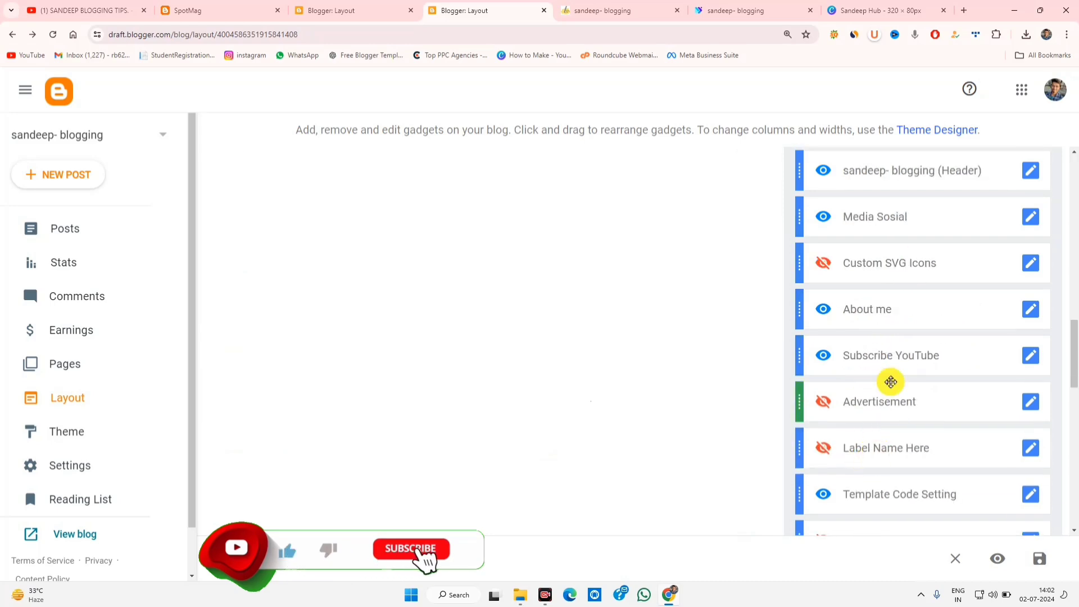
pyautogui.scroll(-12, 890, 382)
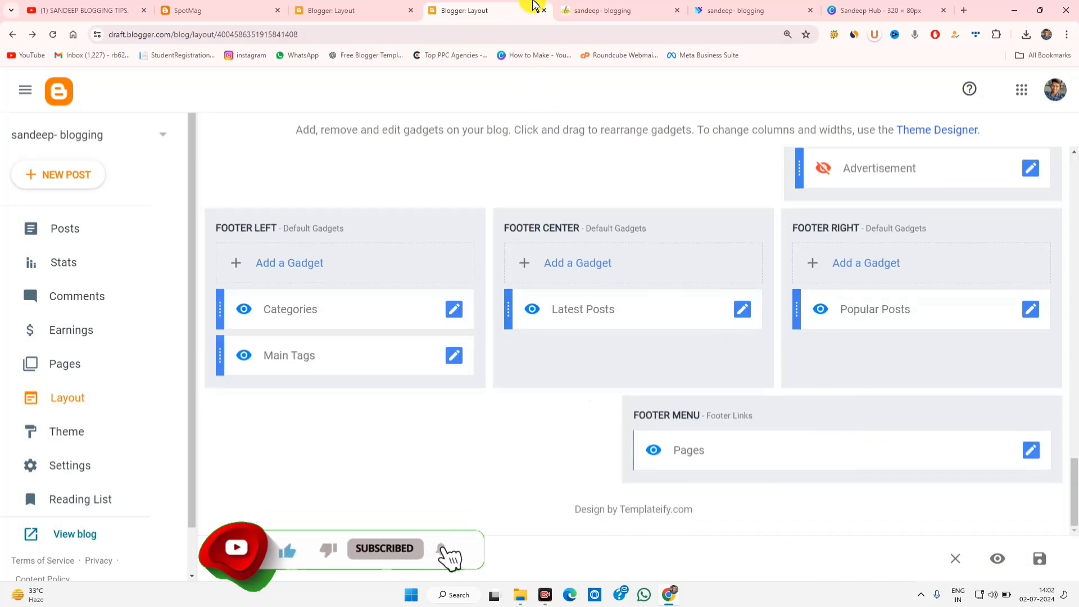
pyautogui.click(585, 10)
pyautogui.scroll(-15, 773, 326)
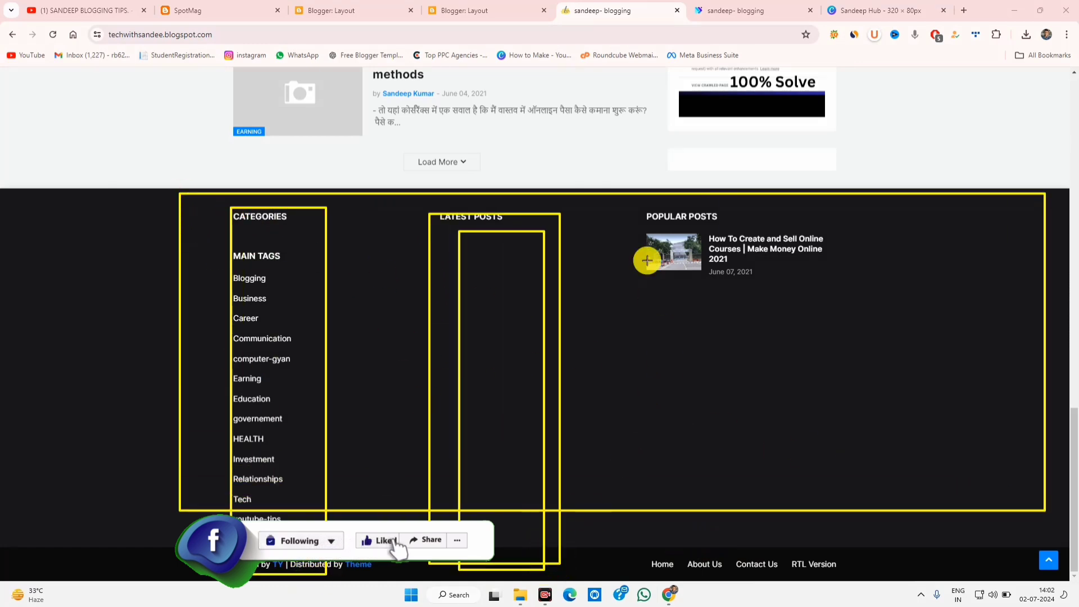
pyautogui.moveTo(661, 311); pyautogui.dragTo(892, 427)
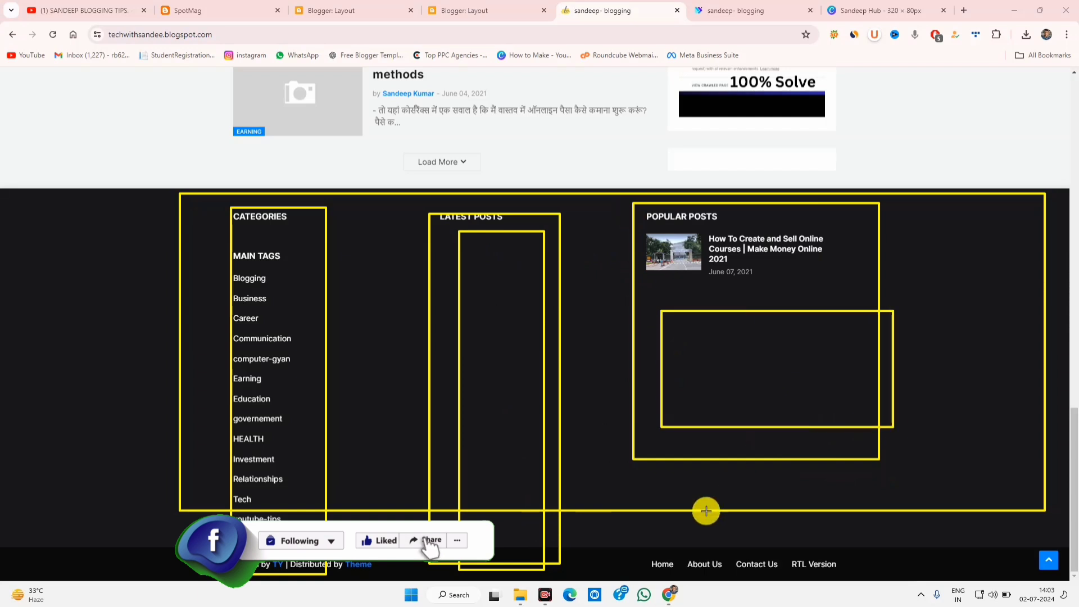
pyautogui.click(827, 567)
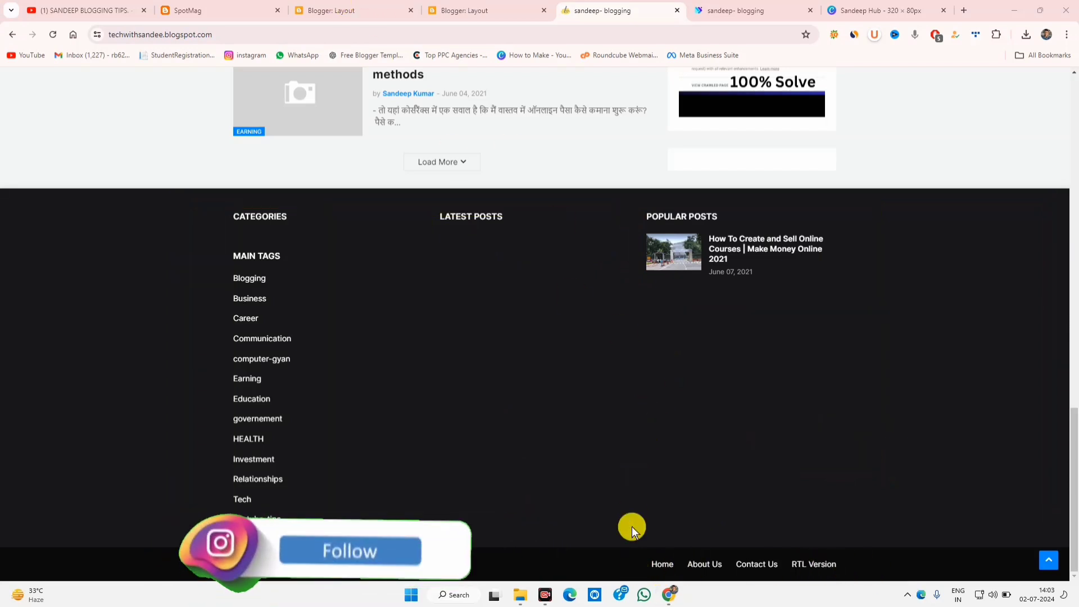
pyautogui.click(467, 10)
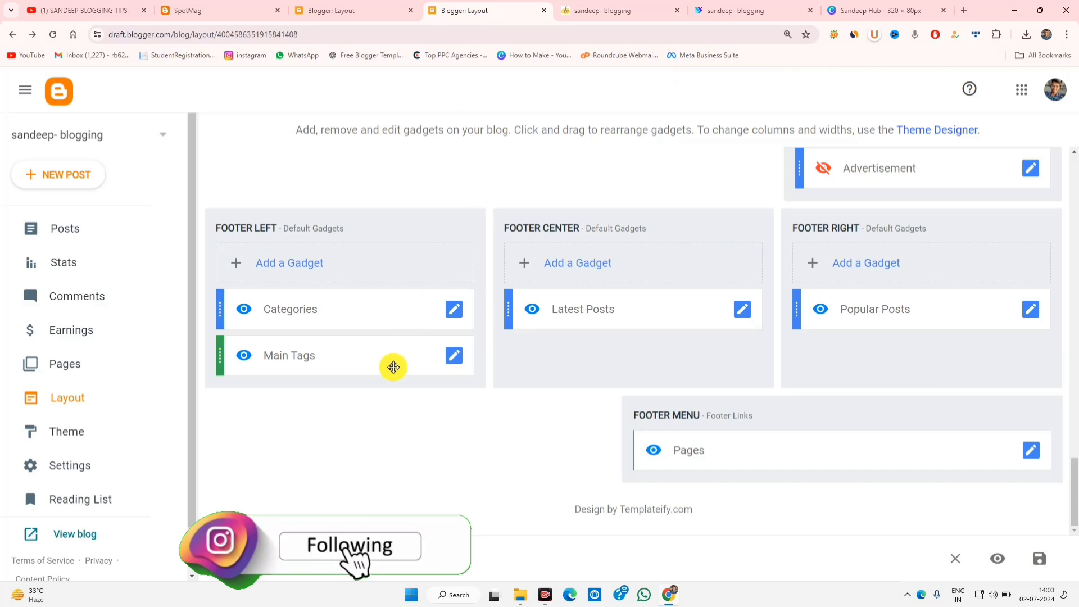
pyautogui.click(596, 10)
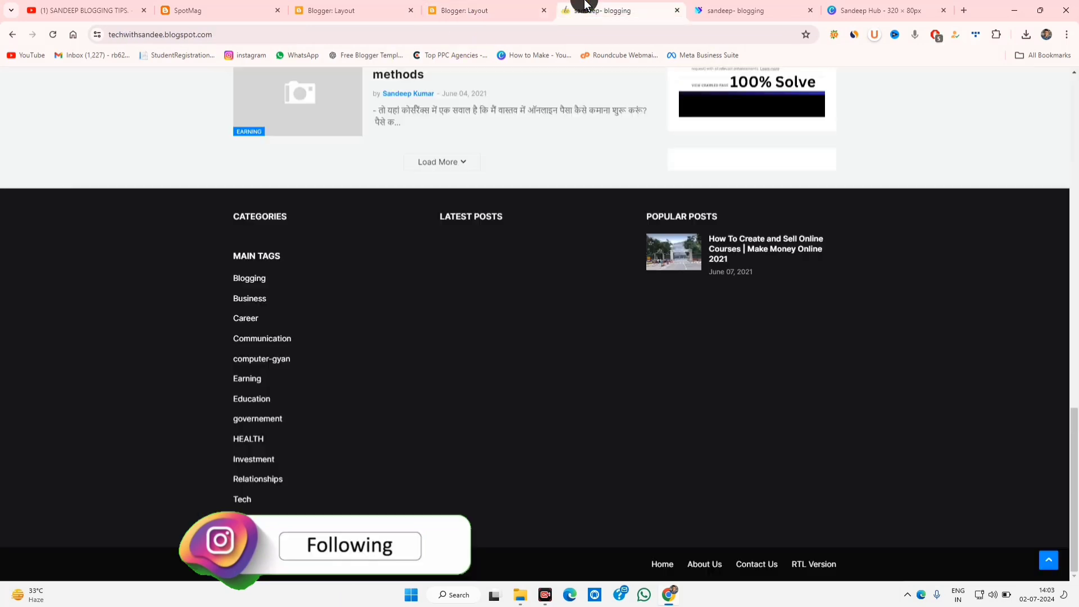
pyautogui.click(492, 6)
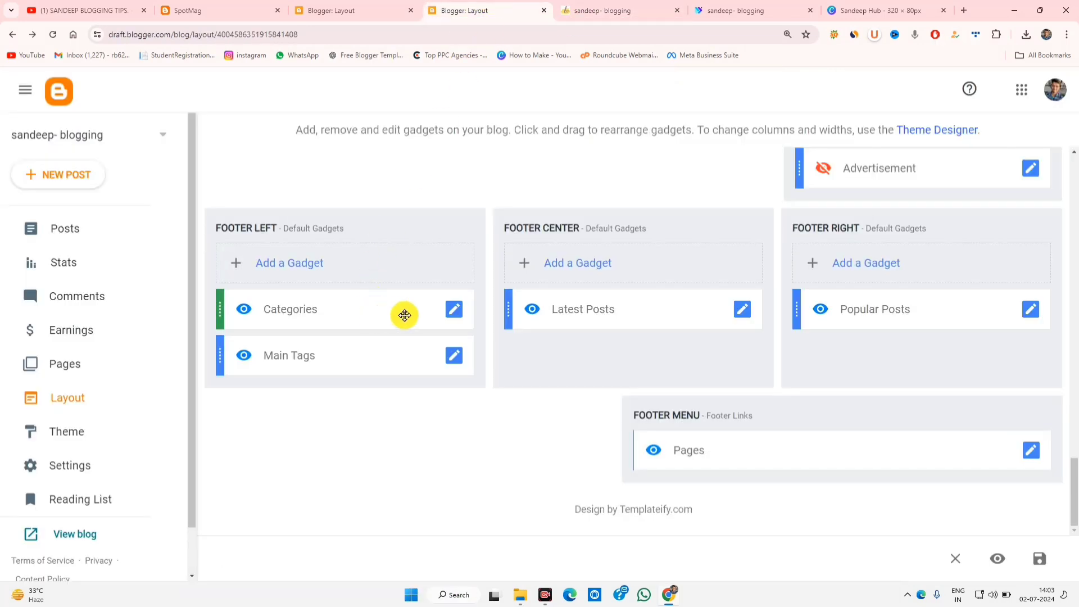
# Step: Hide the Categories and Main Tags gadgets in the Footer Left section and save each one
pyautogui.click(454, 321)
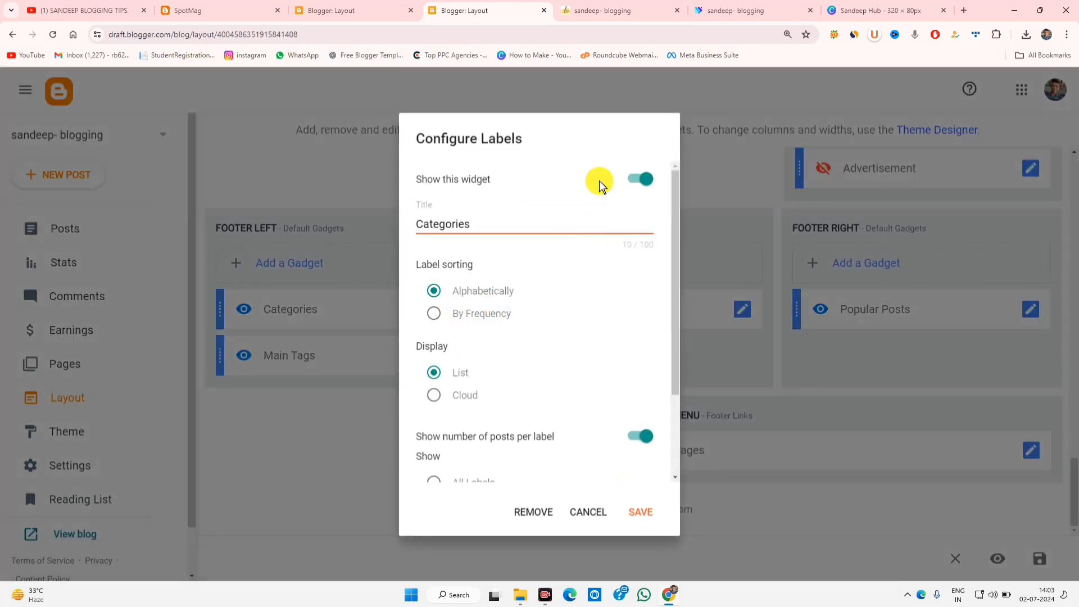
pyautogui.click(641, 494)
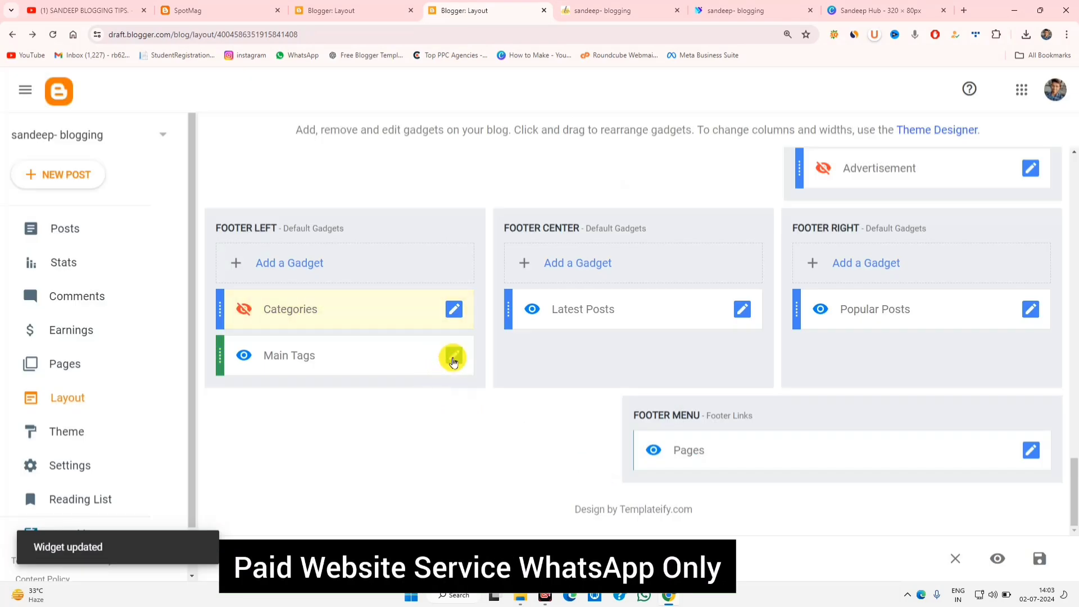
pyautogui.click(453, 357)
pyautogui.click(639, 179)
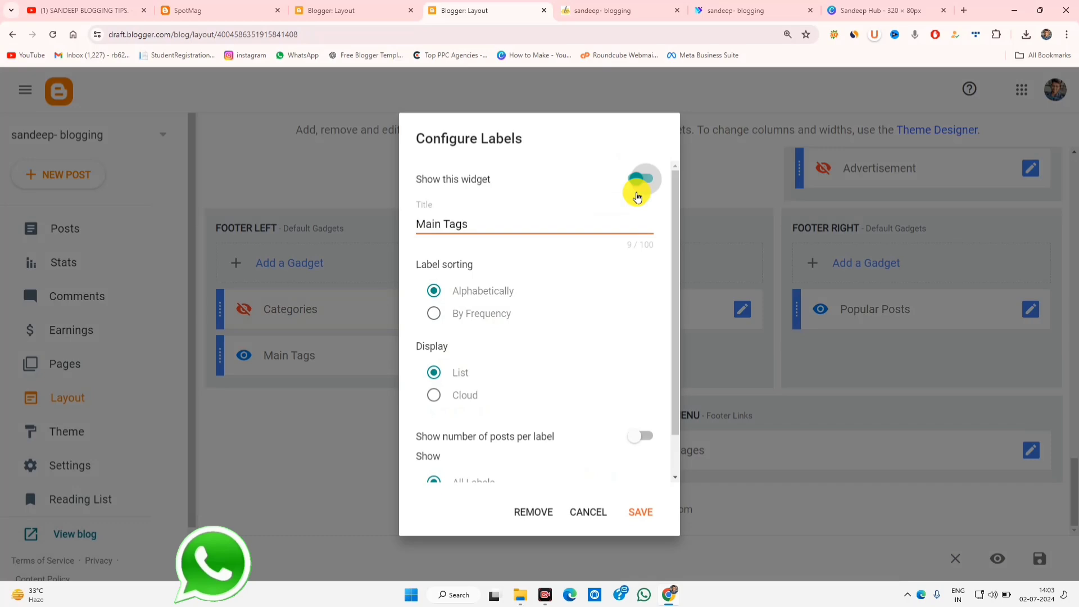
pyautogui.click(654, 509)
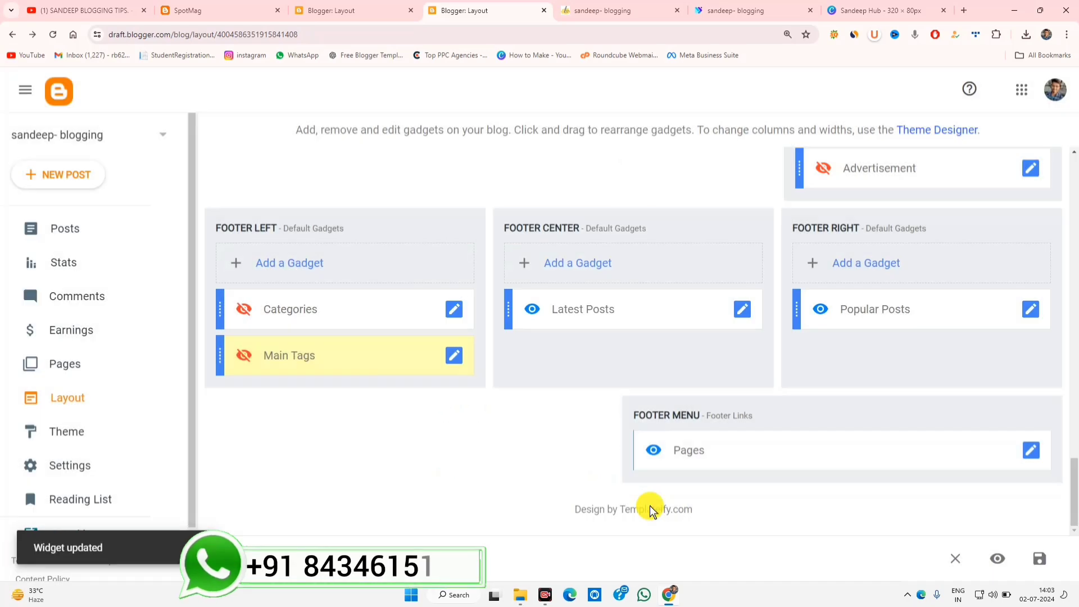
# Step: Add a Popular Posts gadget to the Footer Left section with a maximum of 5 shown posts, and save it
pyautogui.click(265, 266)
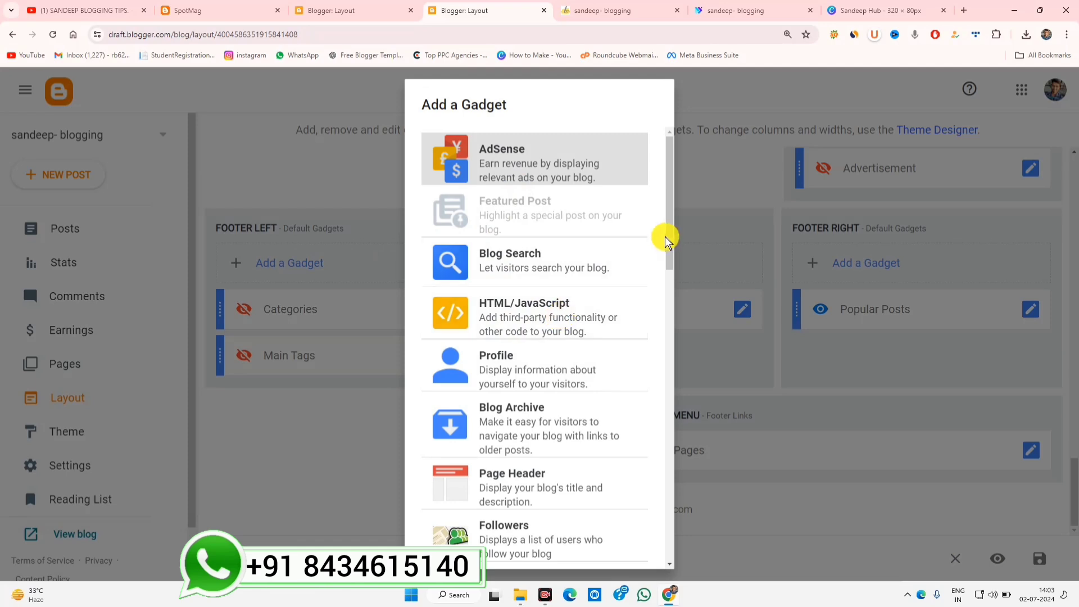
pyautogui.moveTo(670, 228); pyautogui.dragTo(684, 388)
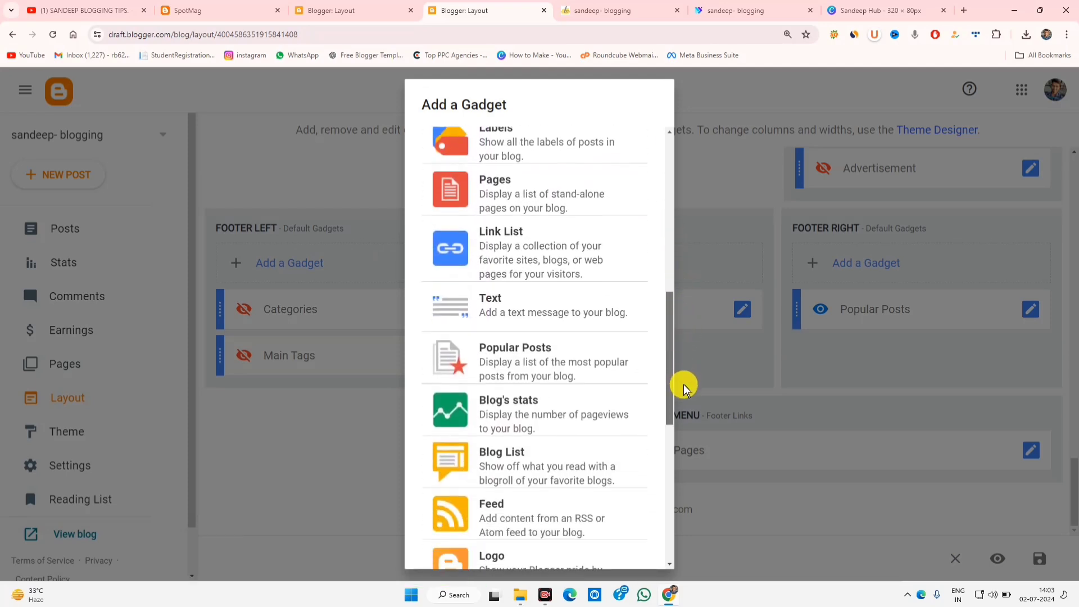
pyautogui.click(521, 361)
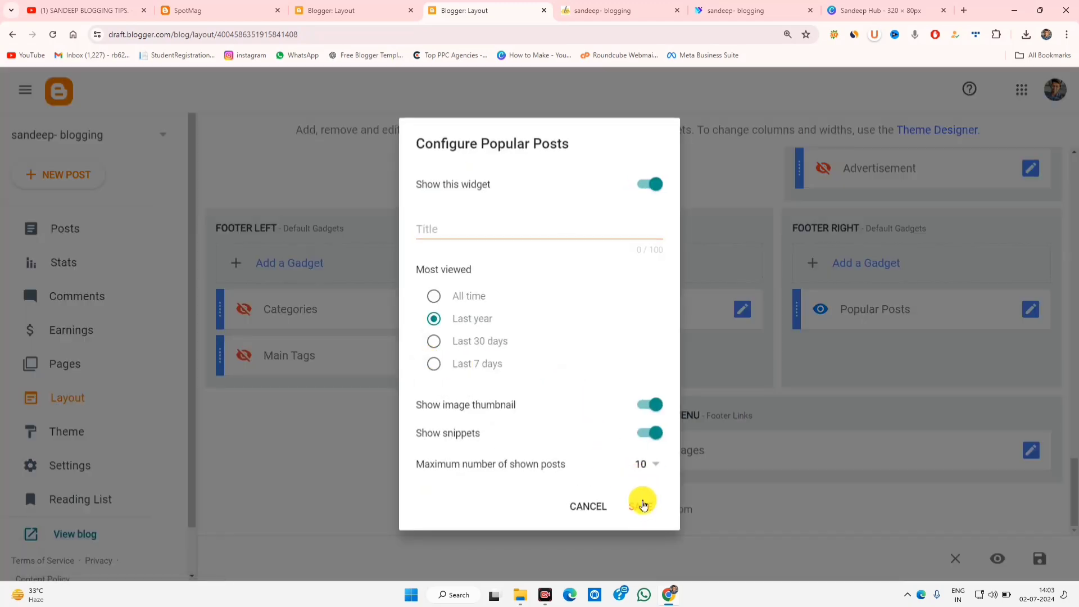
pyautogui.moveTo(500, 461); pyautogui.dragTo(606, 471)
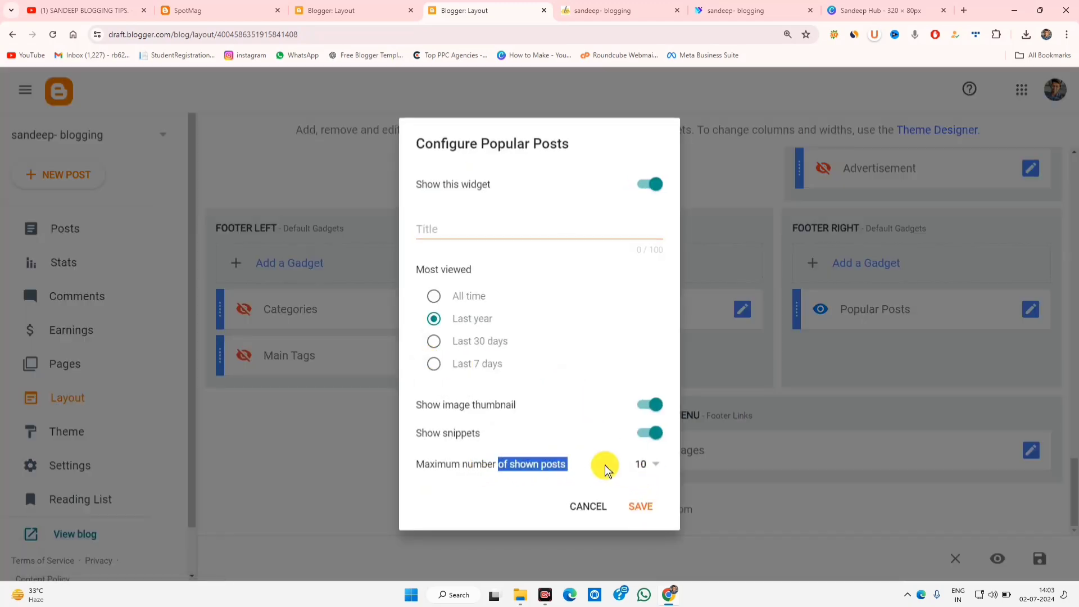
pyautogui.click(646, 465)
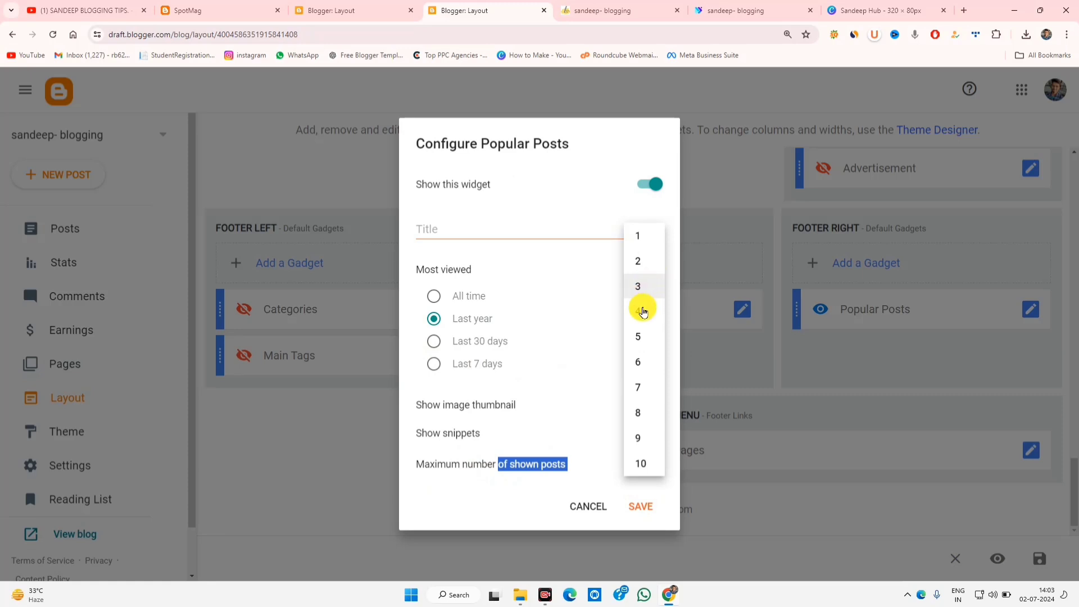
pyautogui.click(641, 337)
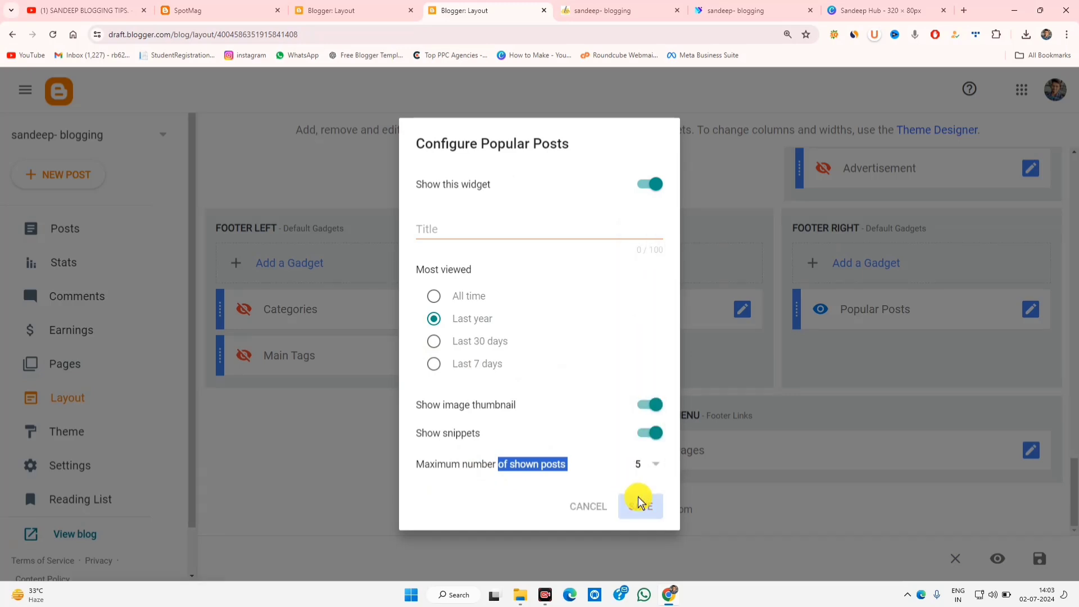
pyautogui.click(639, 500)
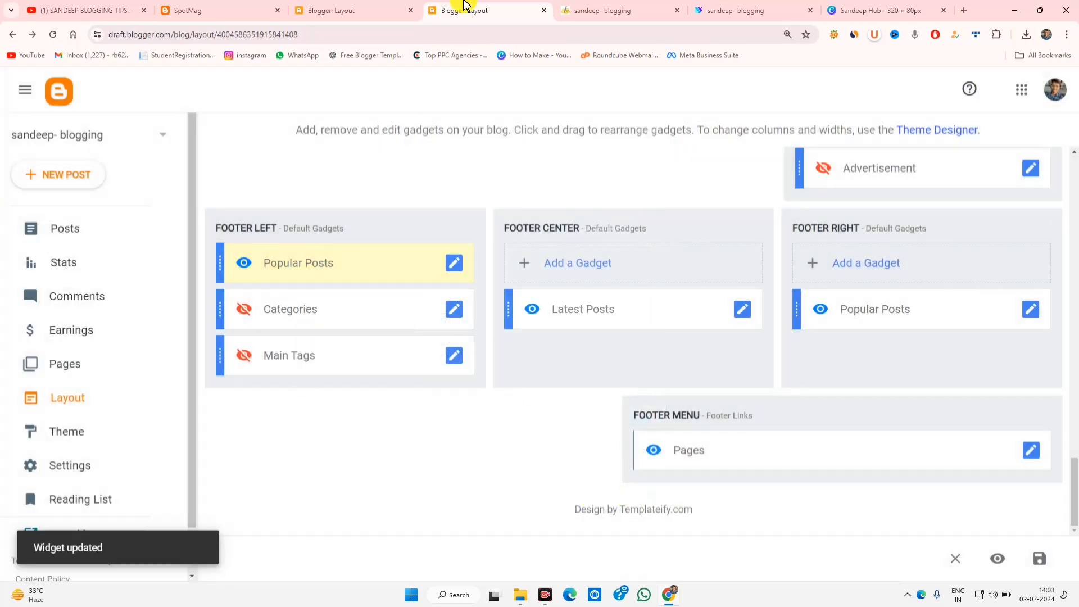
# Step: Reload the blog's home page, check its footer, and copy the LATEST POSTS heading text
pyautogui.click(604, 10)
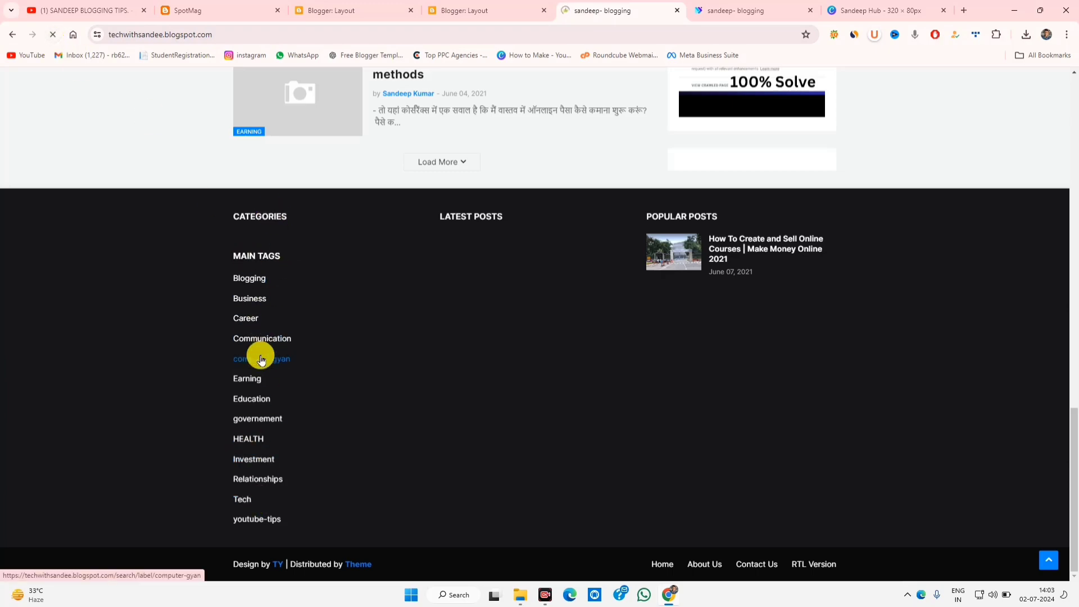
pyautogui.scroll(-15, 328, 374)
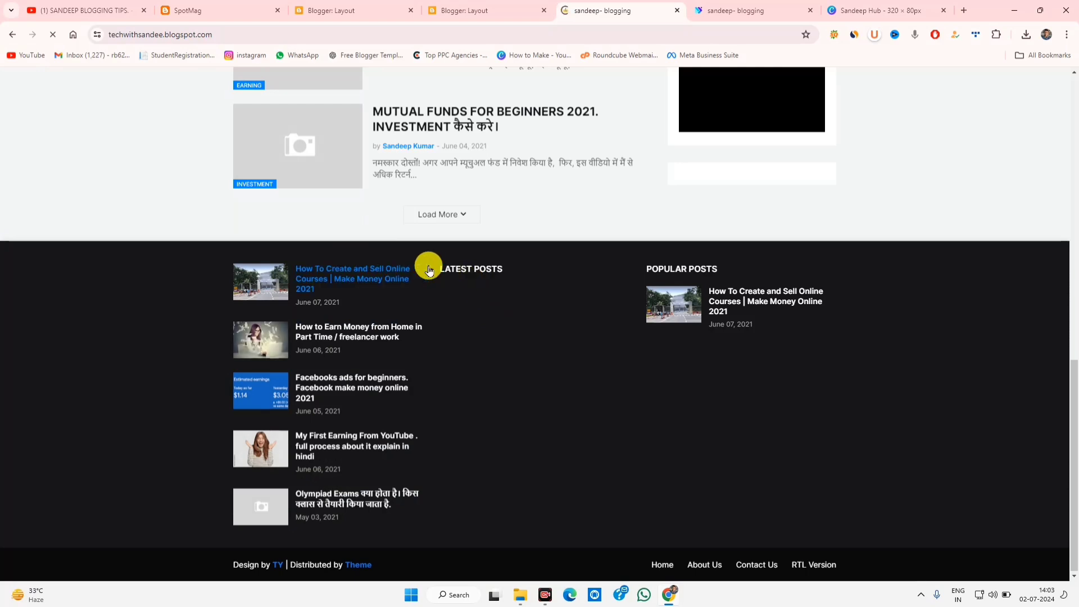
pyautogui.rightClick(478, 269)
pyautogui.click(499, 281)
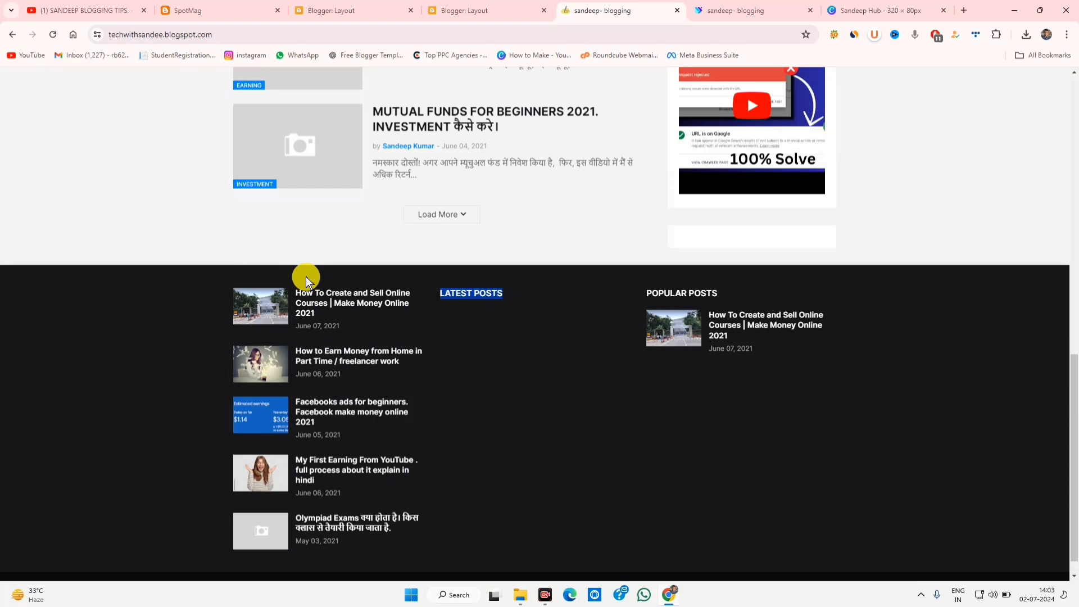
# Step: Title the Popular Posts gadget in Footer Left TRENDING POSTS, save it, and check the blog's footer
pyautogui.click(466, 6)
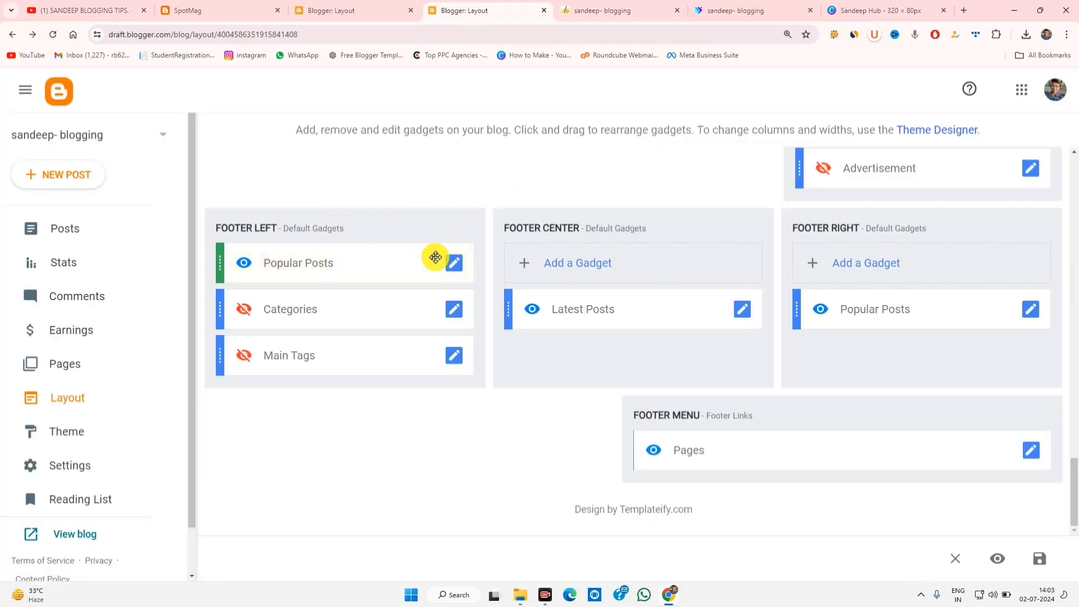
pyautogui.click(455, 263)
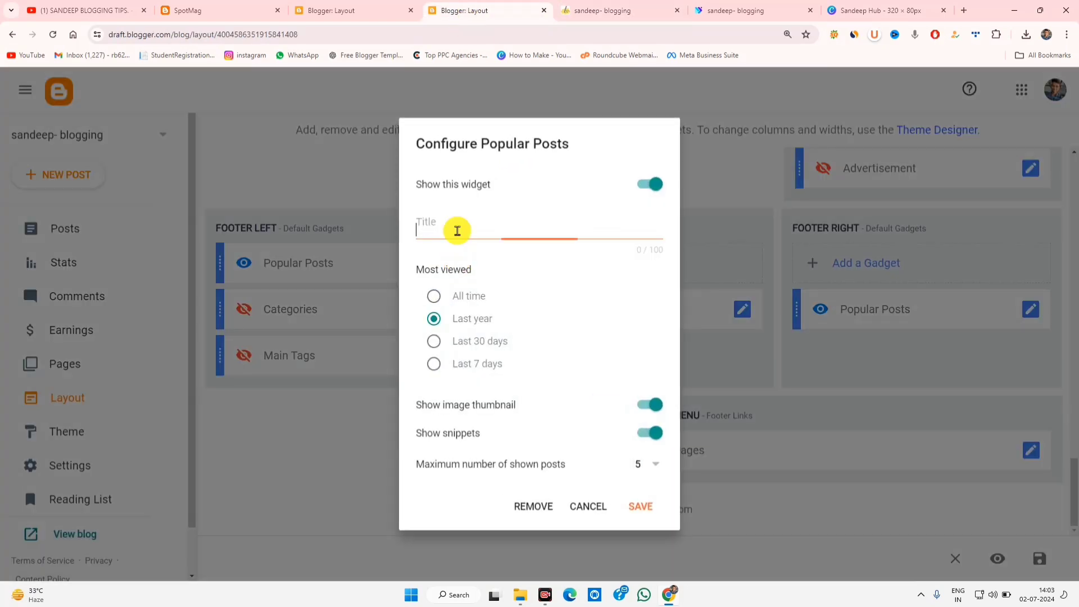
pyautogui.rightClick(456, 230)
pyautogui.click(485, 339)
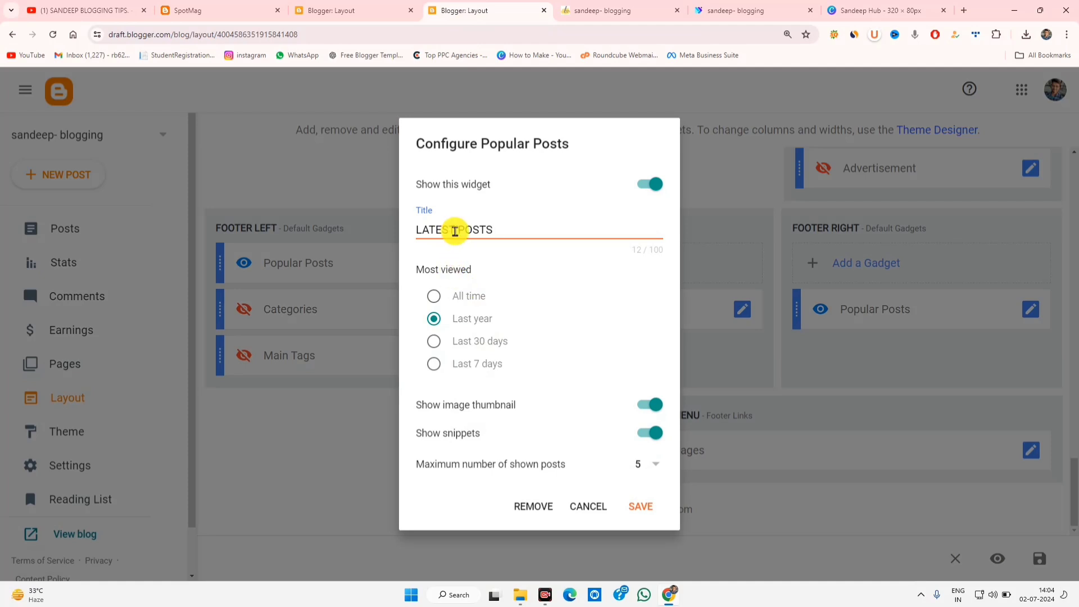
pyautogui.moveTo(454, 230); pyautogui.dragTo(346, 233)
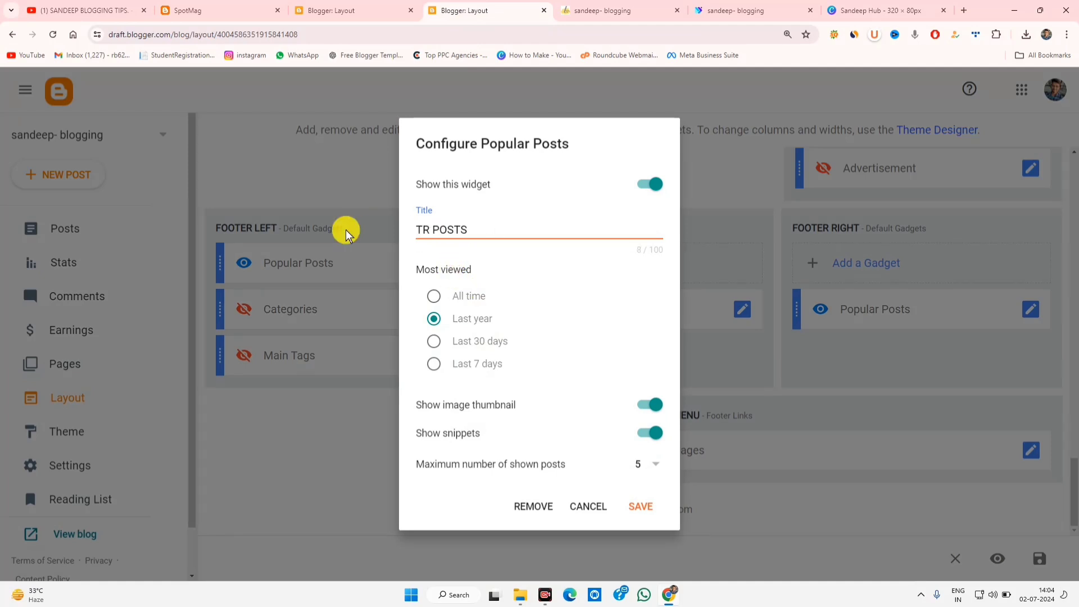
pyautogui.write('TRENDING')
pyautogui.click(642, 507)
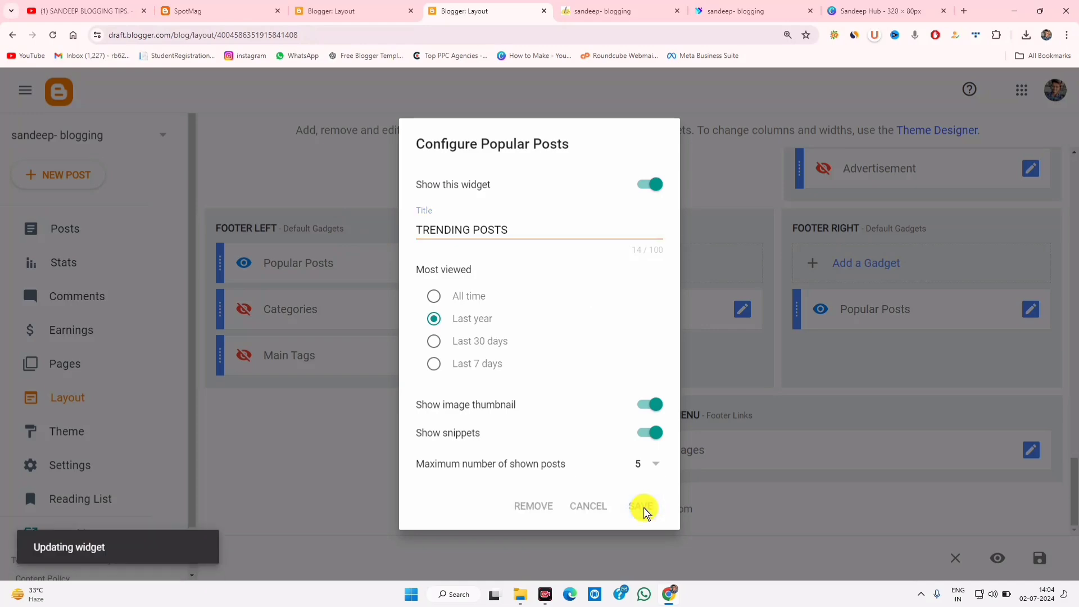
pyautogui.click(612, 9)
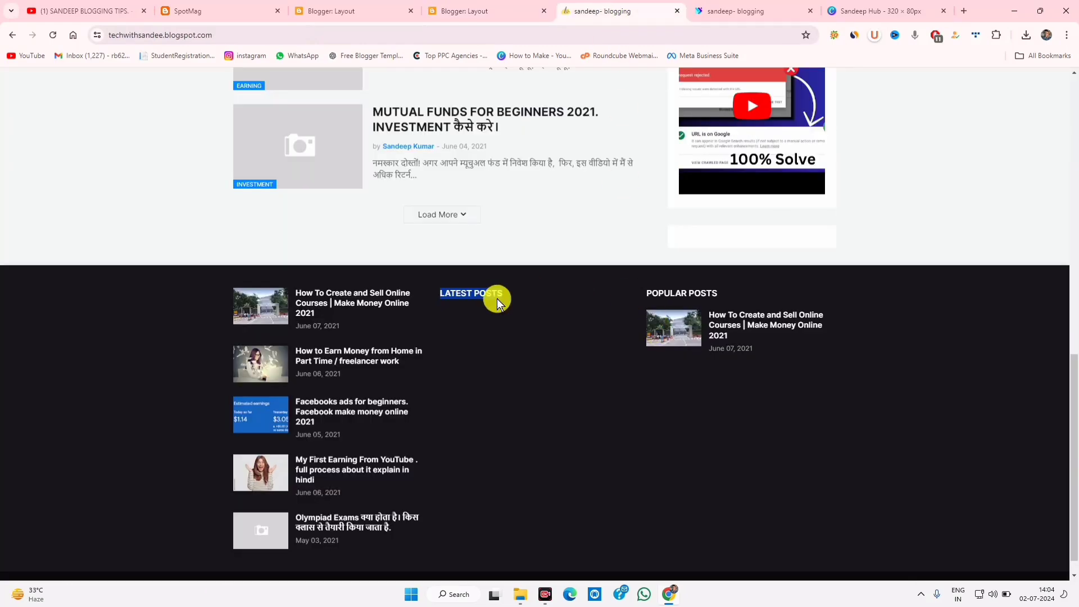
pyautogui.click(484, 11)
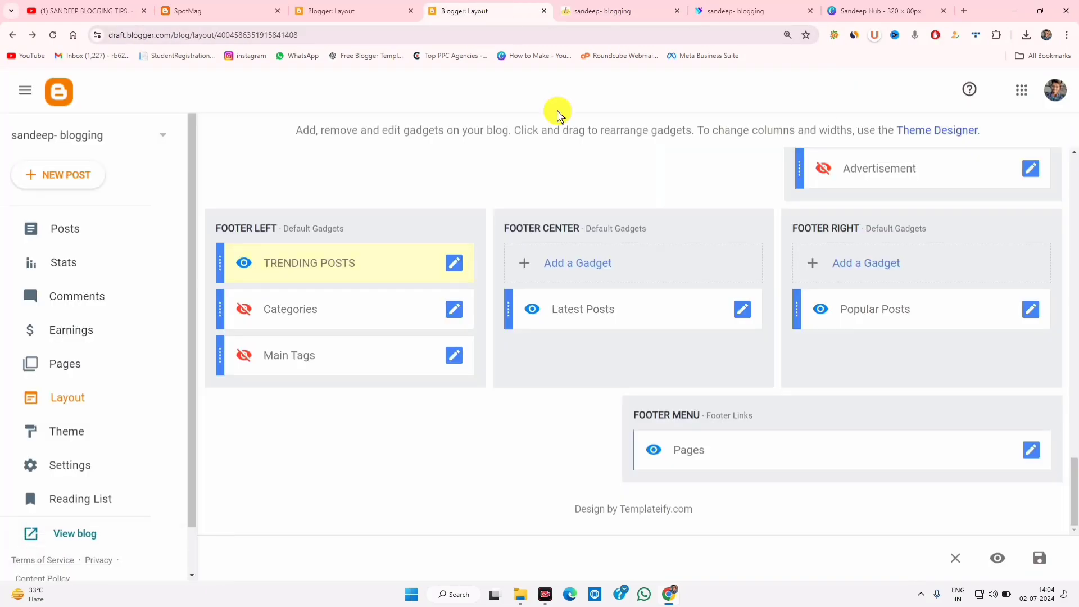
# Step: Hide the Latest Posts gadget in Footer Center, save it, and choose Popular Posts as a new gadget for that section
pyautogui.click(749, 309)
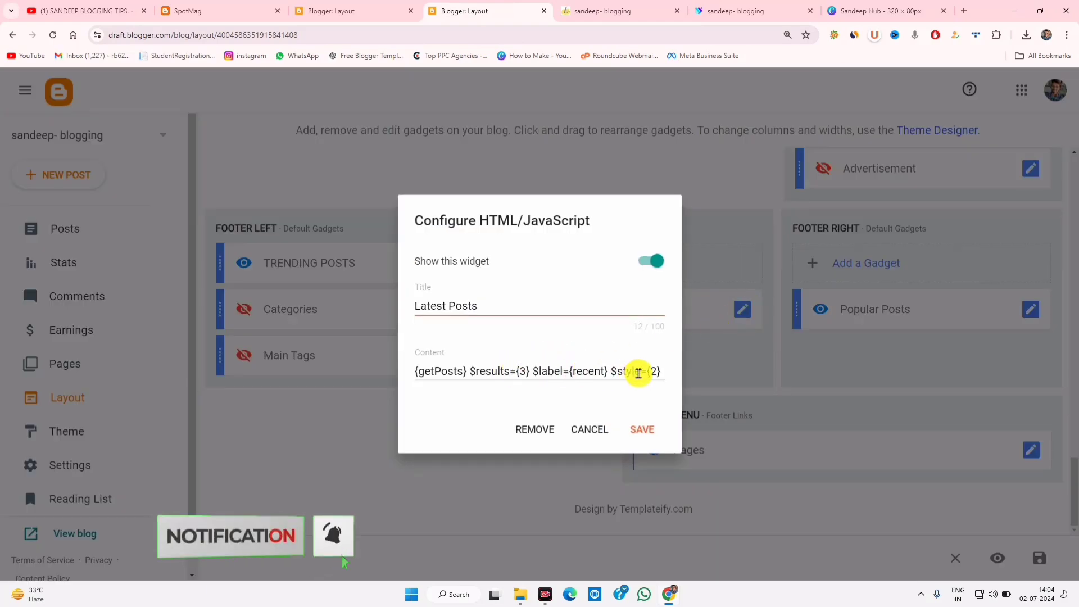
pyautogui.click(653, 428)
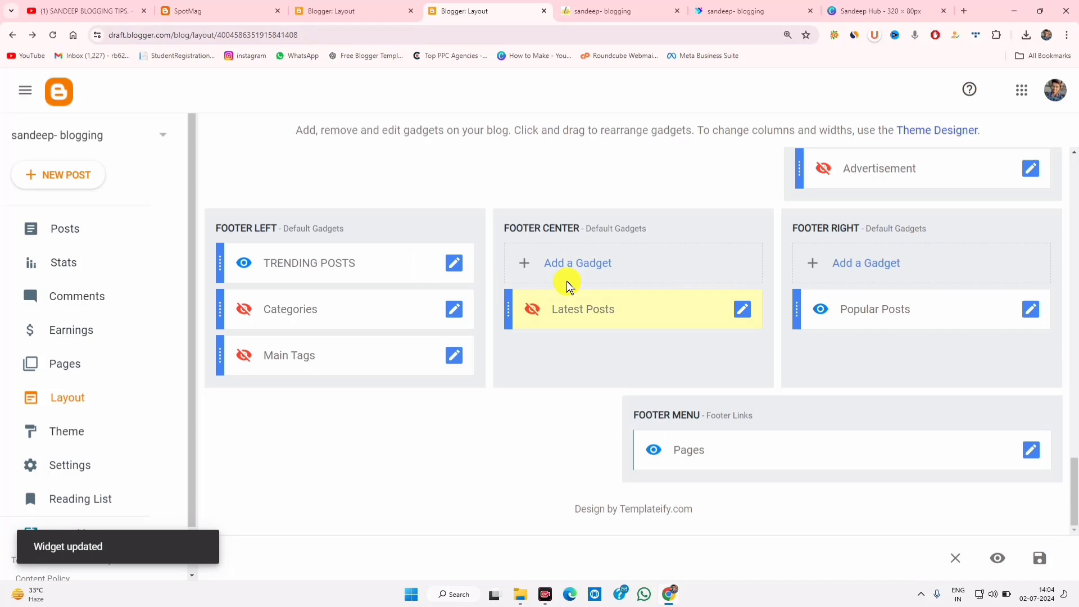
pyautogui.click(569, 266)
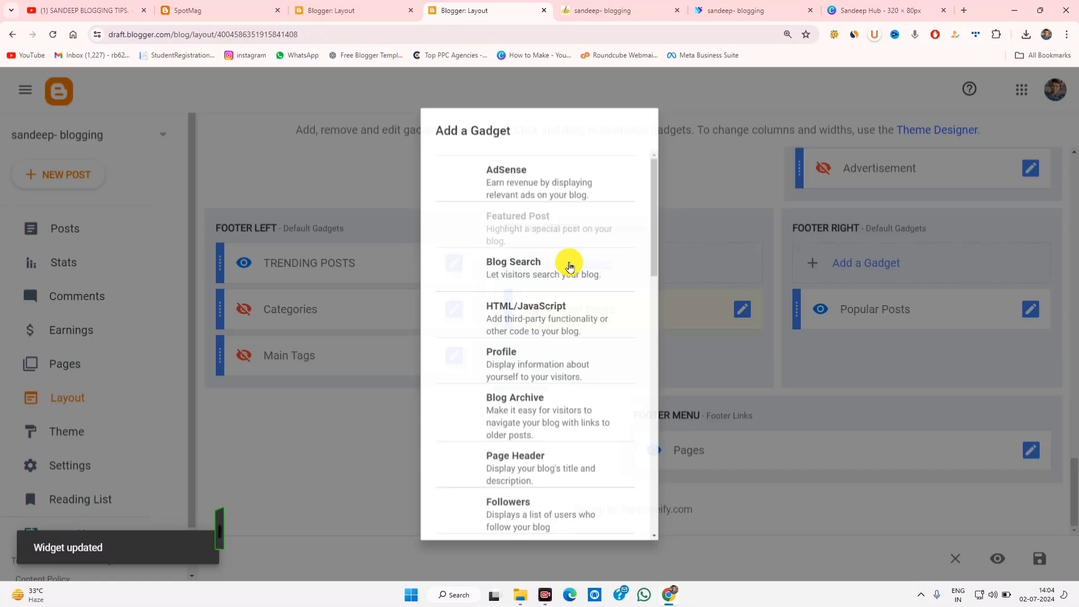
pyautogui.moveTo(674, 263); pyautogui.dragTo(668, 454)
pyautogui.scroll(3, 553, 248)
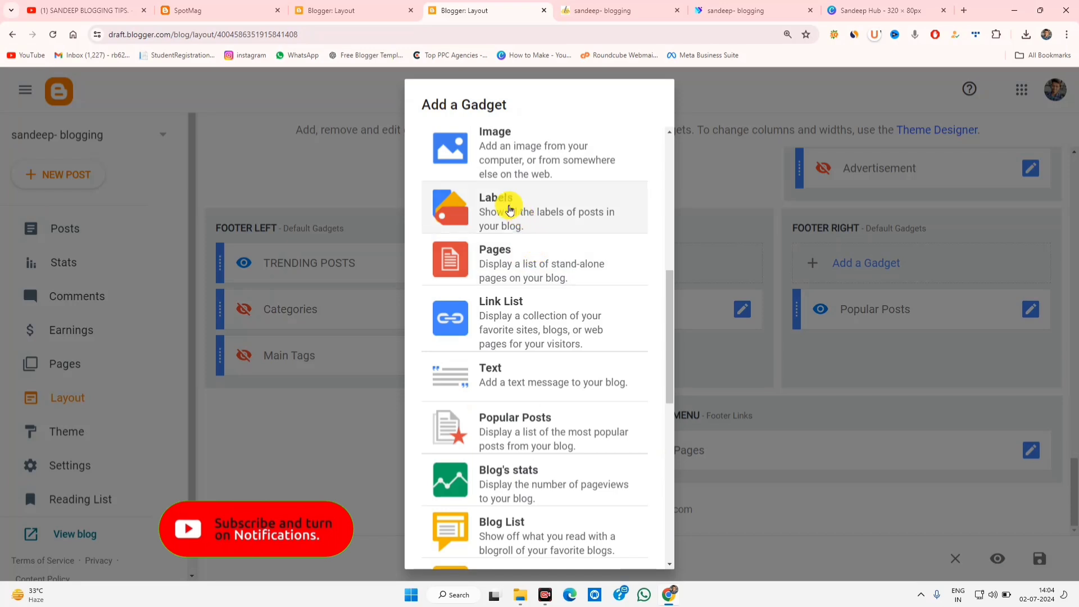
pyautogui.scroll(3, 505, 151)
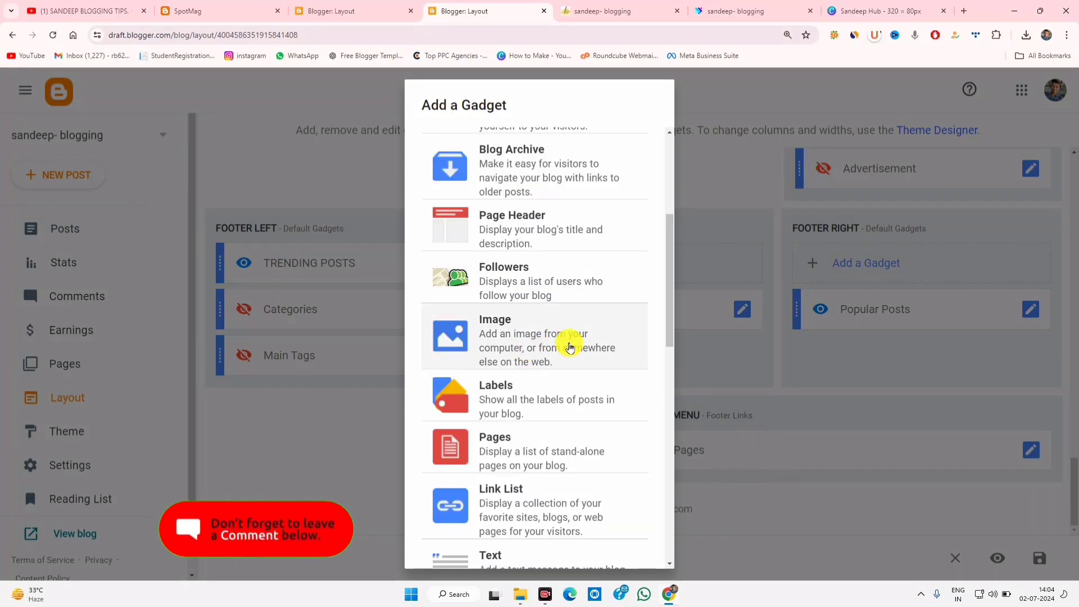
pyautogui.scroll(3, 562, 352)
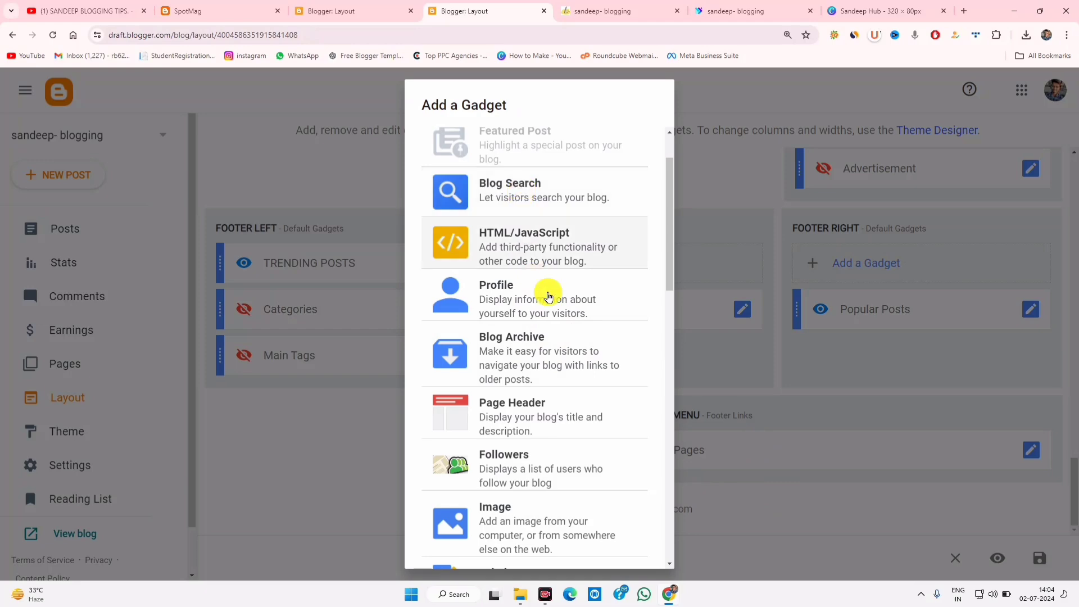
pyautogui.scroll(1, 557, 320)
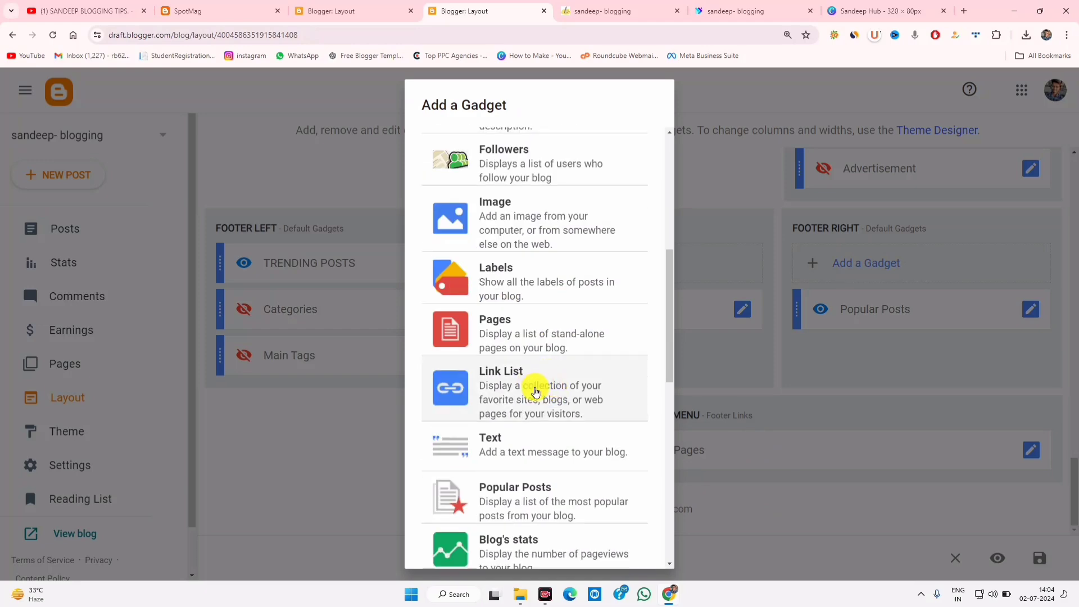
pyautogui.scroll(-3, 535, 392)
pyautogui.click(530, 316)
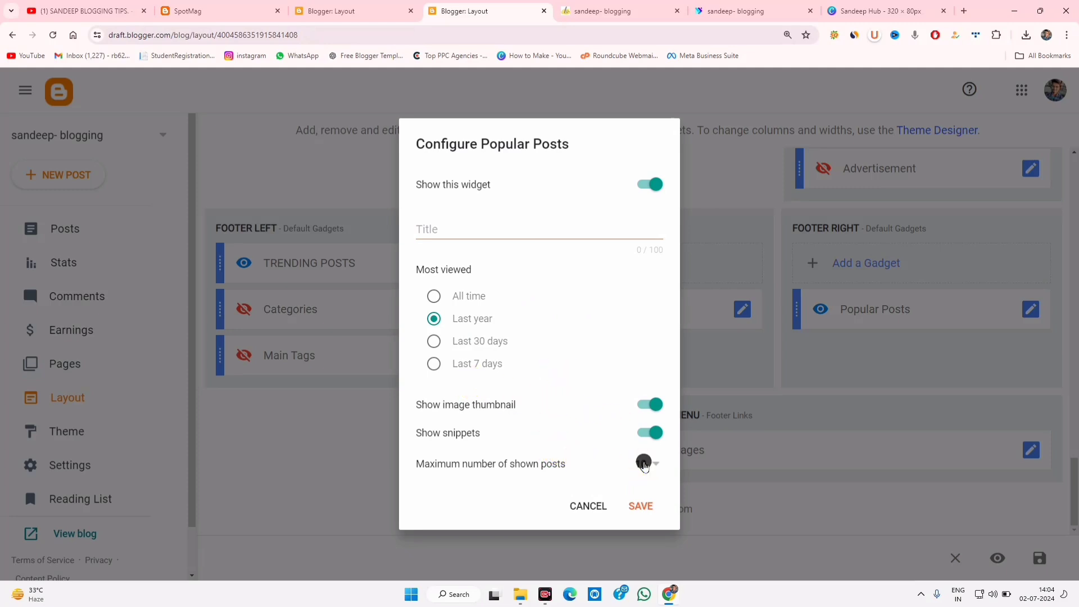
# Step: Limit the new Footer Center Popular Posts gadget to 5 shown posts, title it LATEST POSTS, and save it
pyautogui.click(643, 464)
pyautogui.click(639, 337)
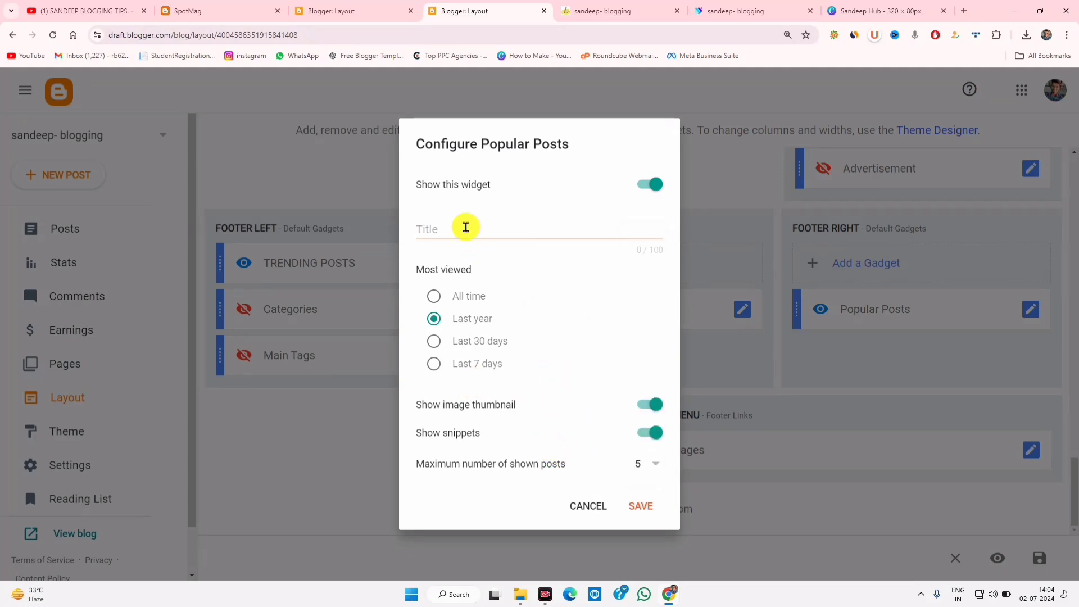
pyautogui.rightClick(466, 227)
pyautogui.click(501, 332)
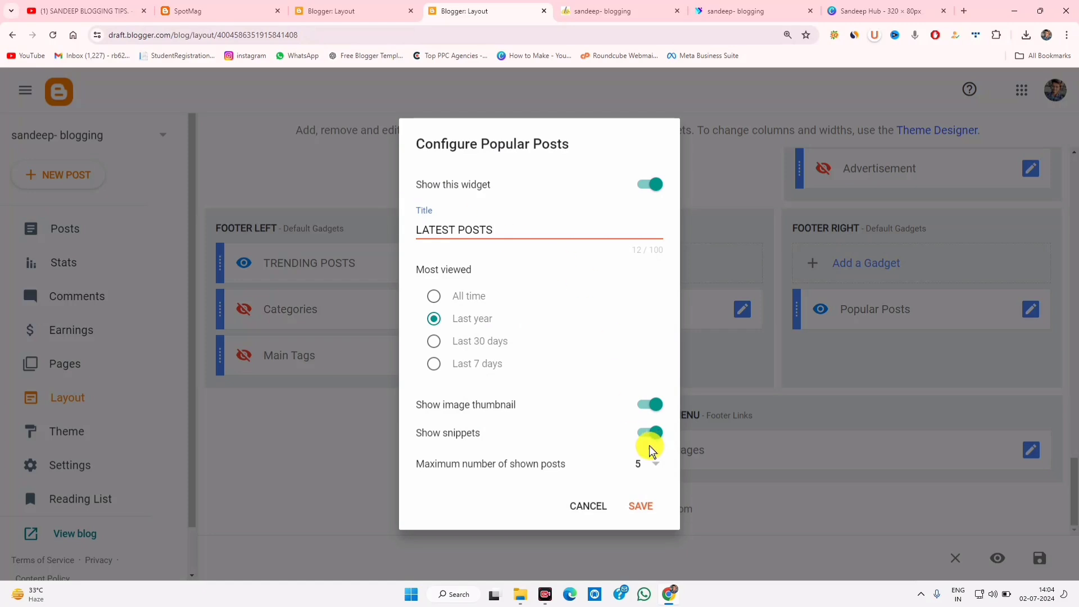
pyautogui.click(639, 506)
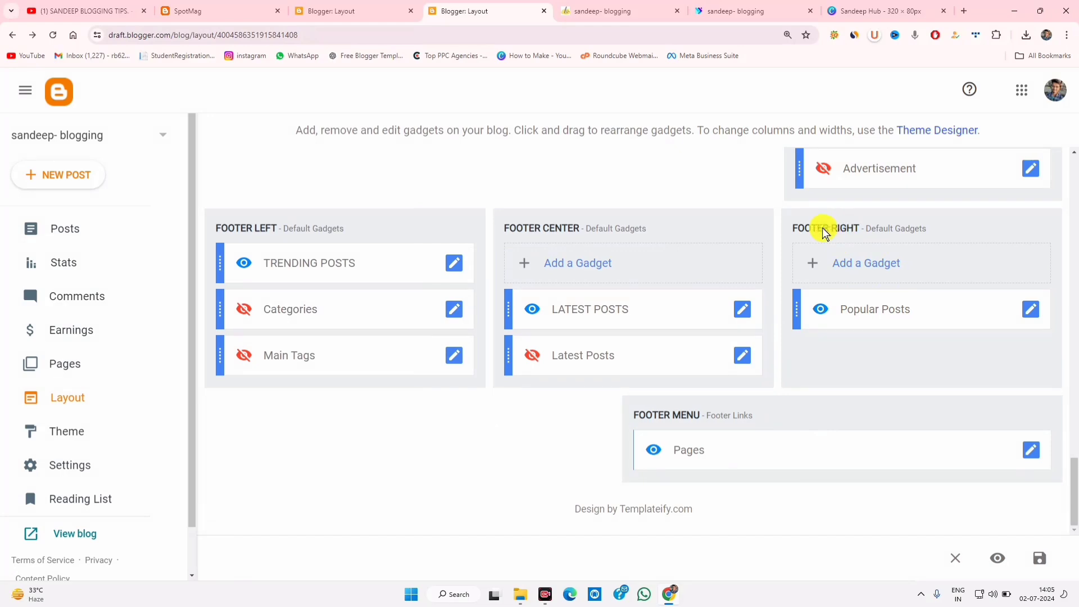
# Step: Hide the Popular Posts gadget in the Footer Right section and save it
pyautogui.click(1025, 318)
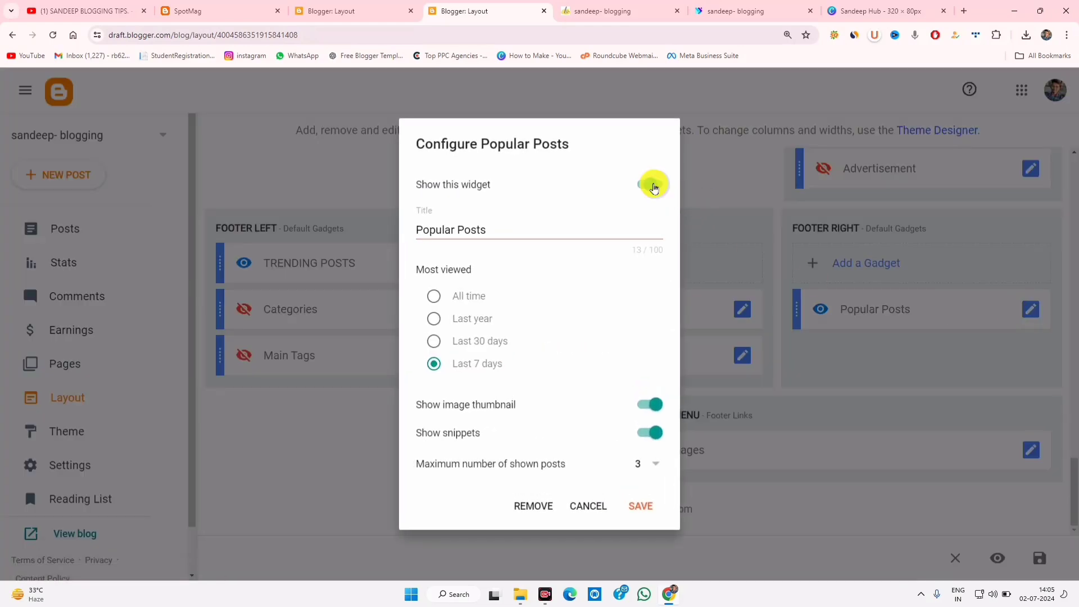
pyautogui.click(653, 186)
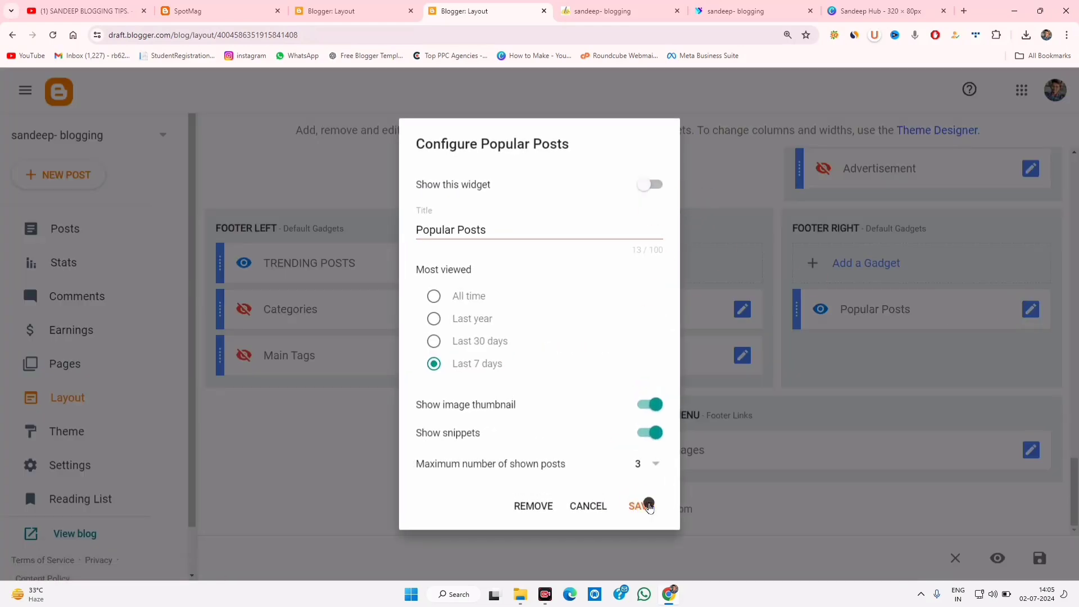
pyautogui.click(639, 506)
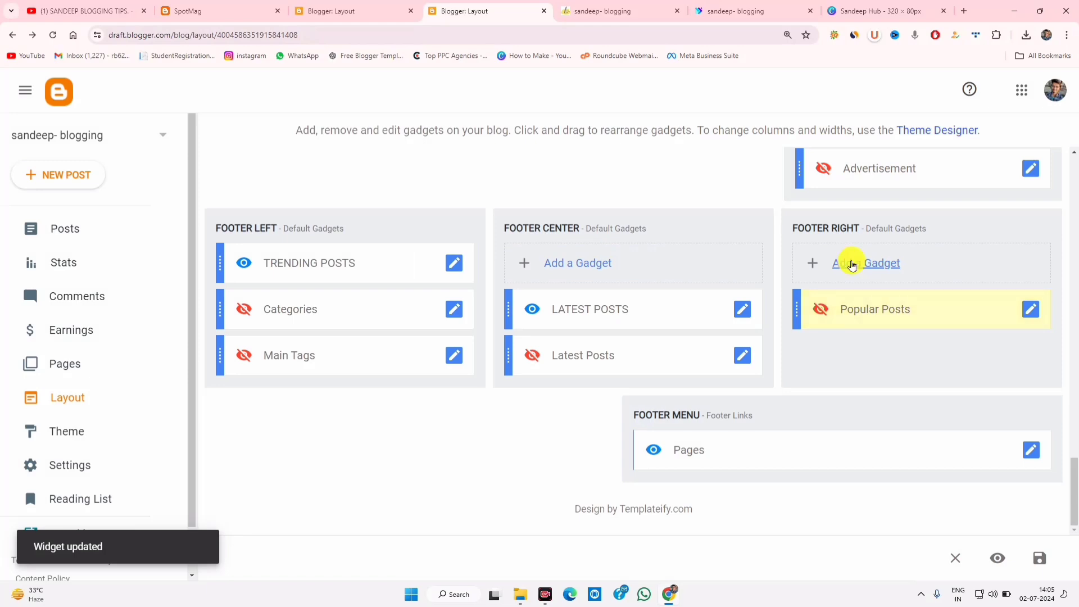
# Step: Add a Profile gadget titled About Me to Footer Right with the location hidden, and save it
pyautogui.click(851, 264)
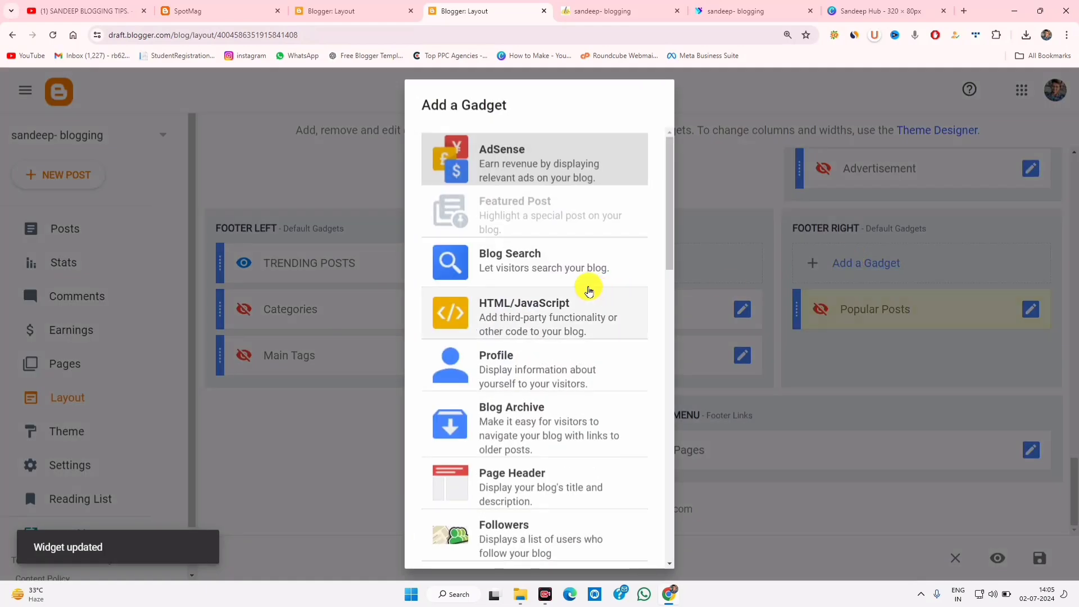
pyautogui.click(676, 240)
pyautogui.click(852, 266)
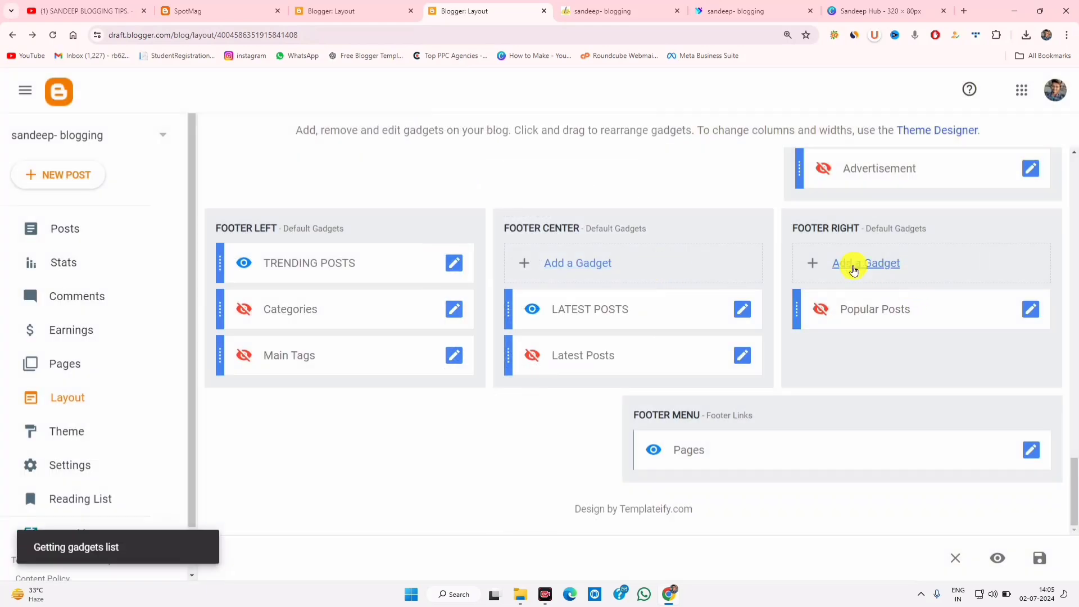
pyautogui.scroll(-4, 669, 393)
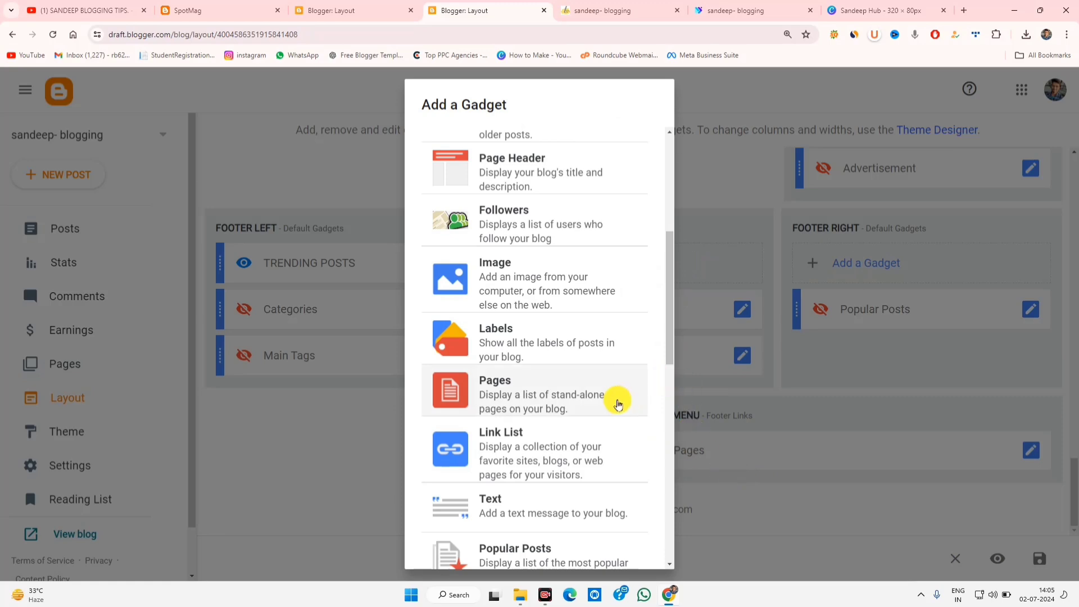
pyautogui.scroll(-3, 578, 462)
pyautogui.scroll(-2, 584, 409)
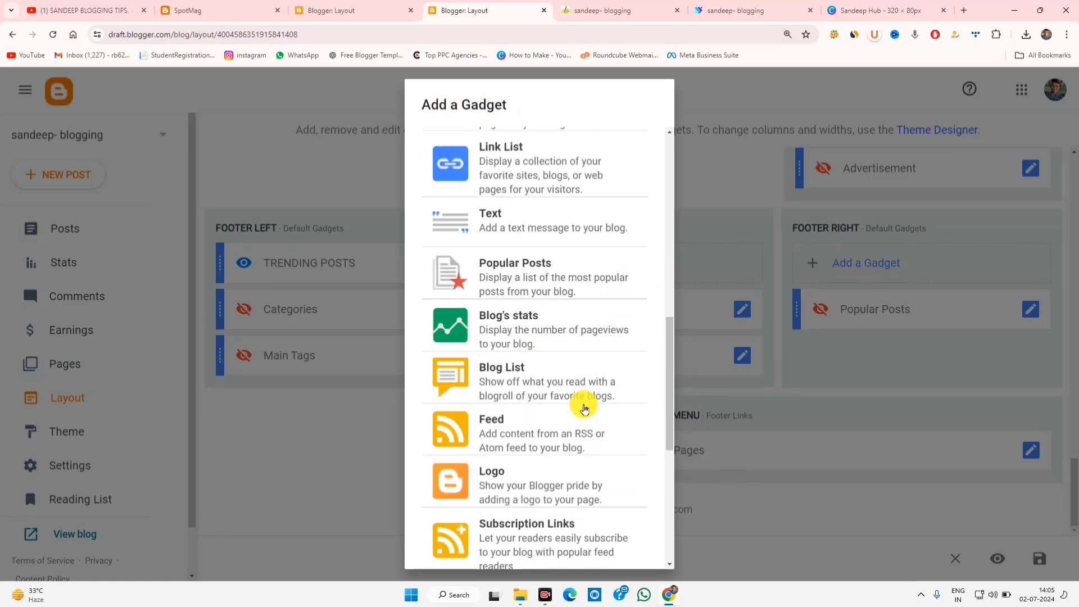
pyautogui.scroll(-6, 562, 434)
pyautogui.scroll(6, 556, 444)
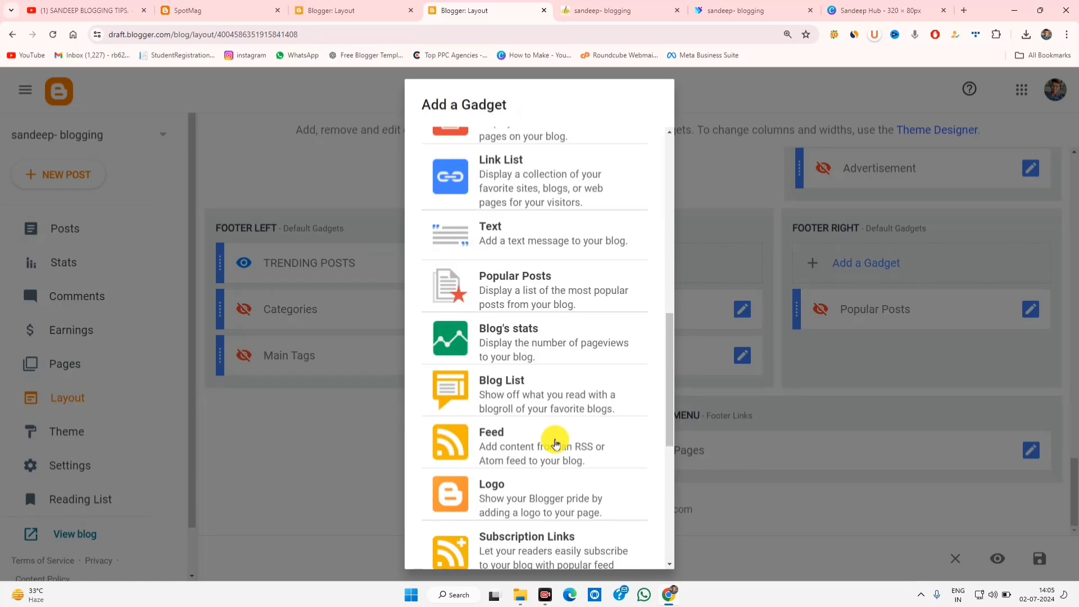
pyautogui.scroll(10, 535, 285)
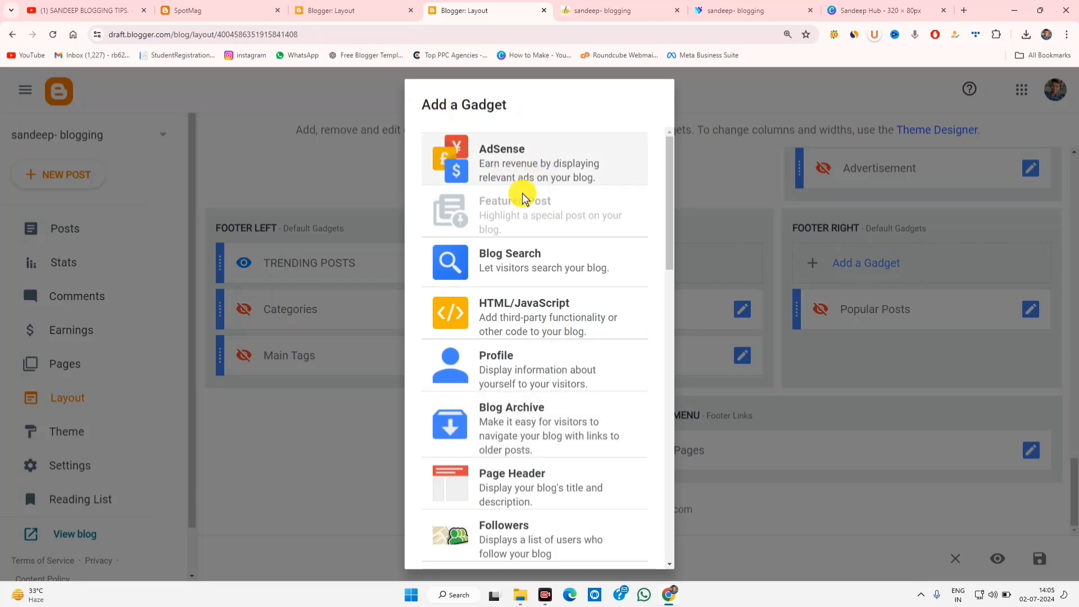
pyautogui.click(515, 356)
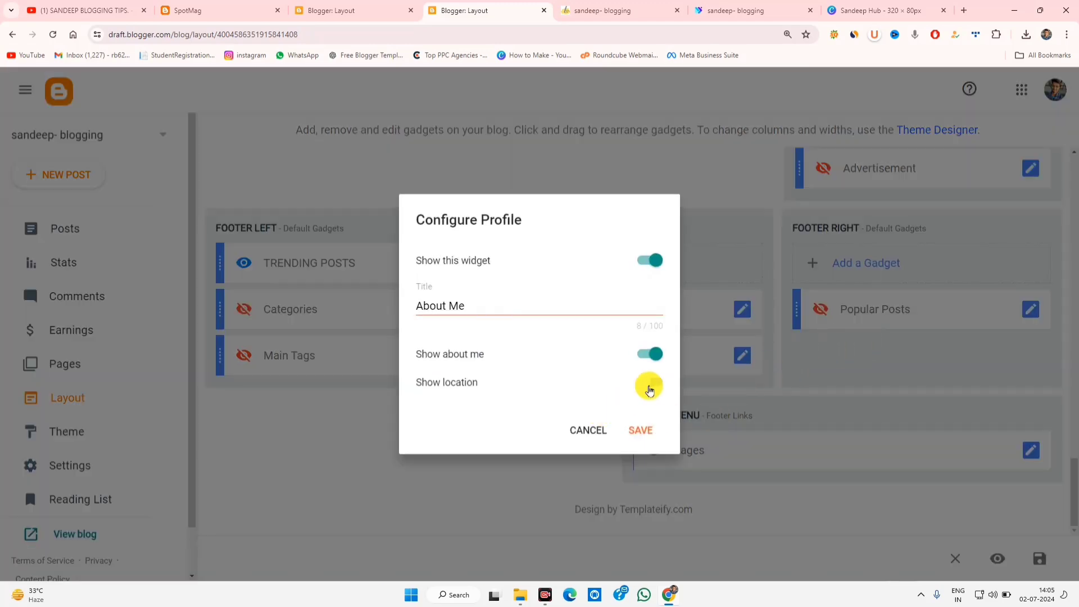
pyautogui.click(641, 428)
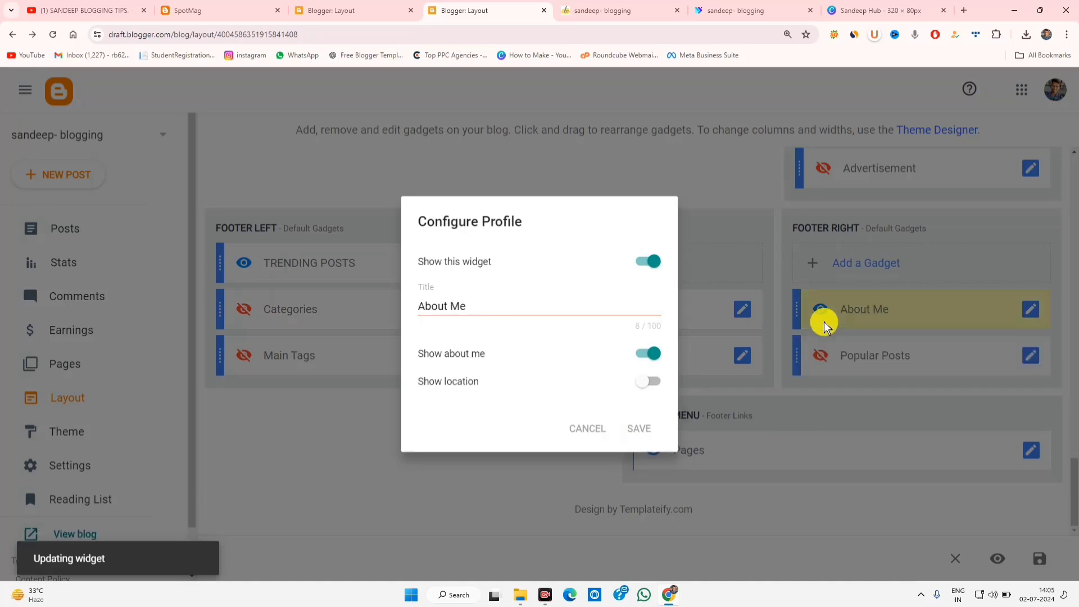
# Step: Reload the blog's home page, check the three footer columns, and return to the layout's footer sections
pyautogui.hotkey('ctrl', 'Tab')
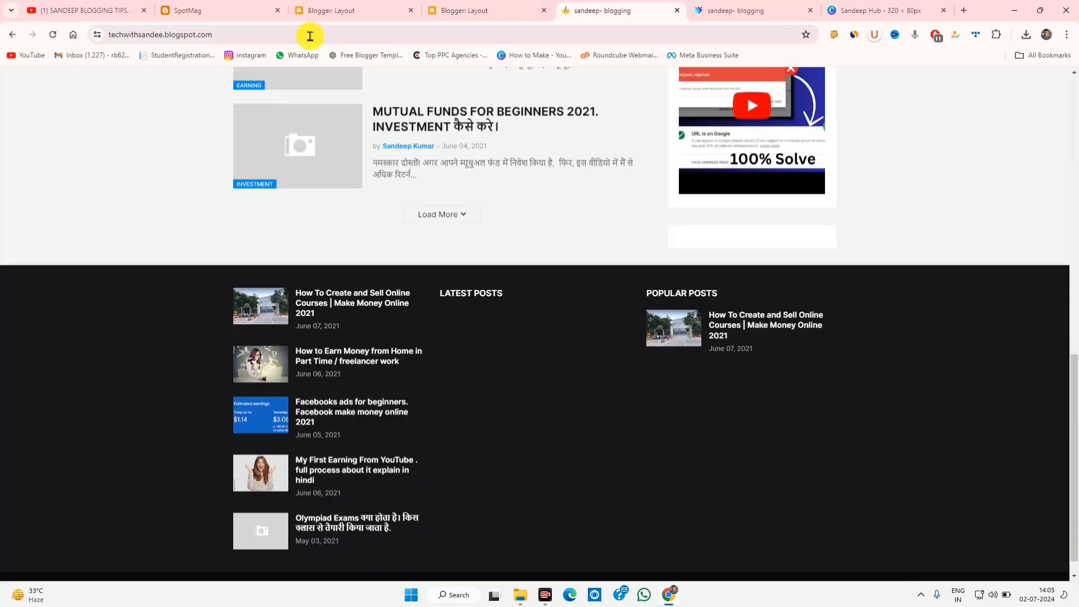
pyautogui.click(53, 36)
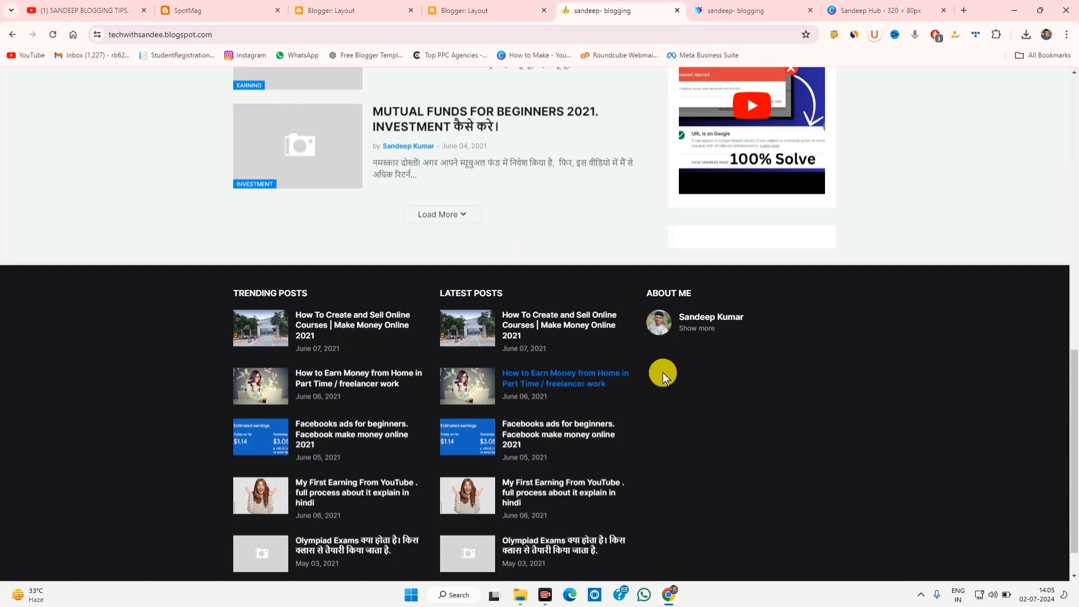
pyautogui.click(315, 8)
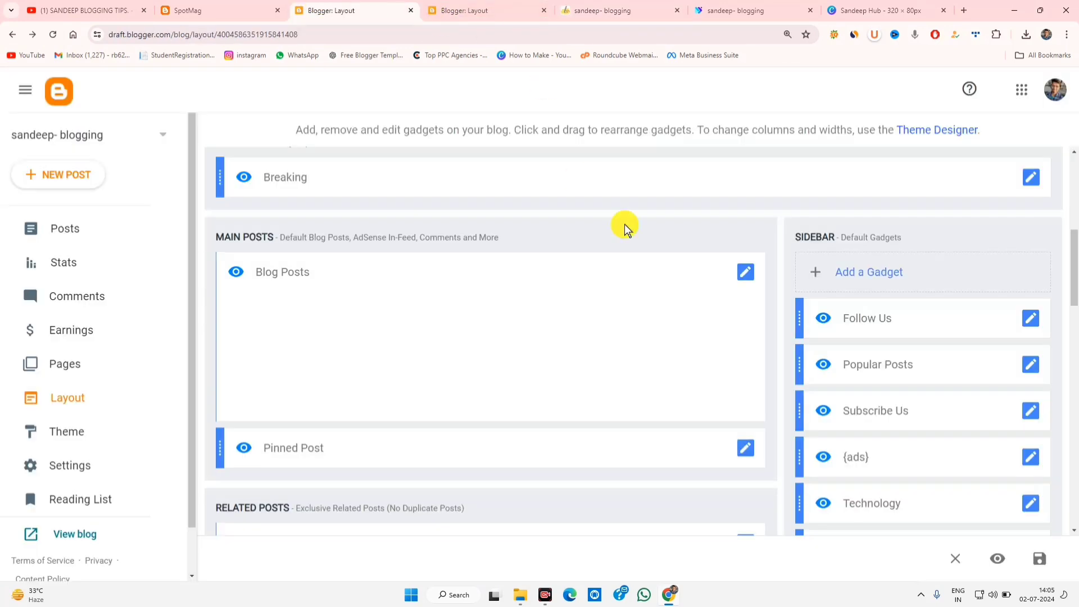
pyautogui.click(483, 10)
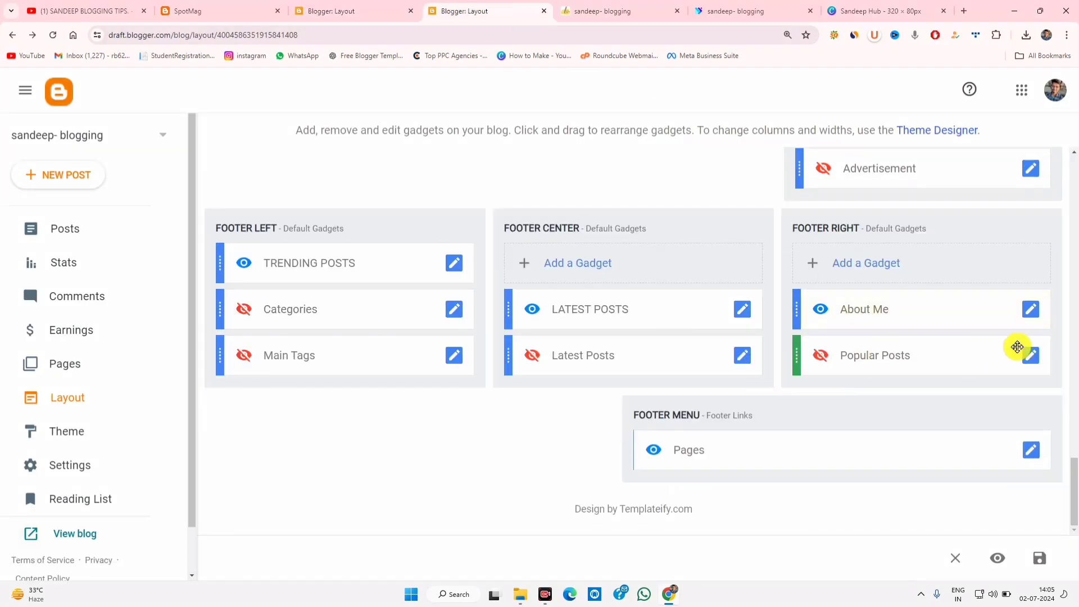
# Step: Add a Blog Search gadget titled Search This Blog to the Footer Right section and save it
pyautogui.click(876, 251)
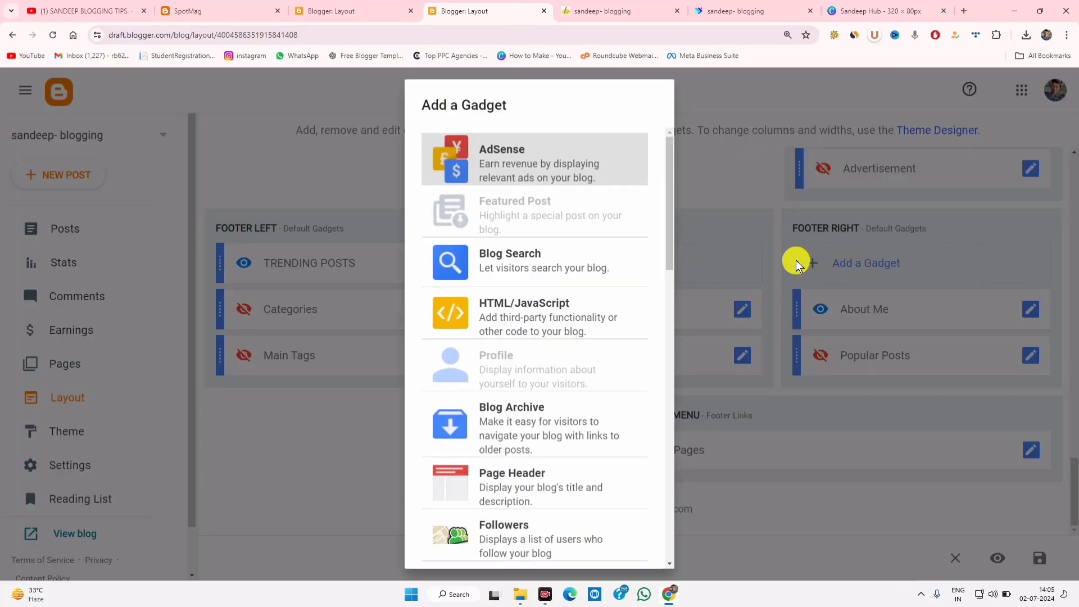
pyautogui.click(514, 244)
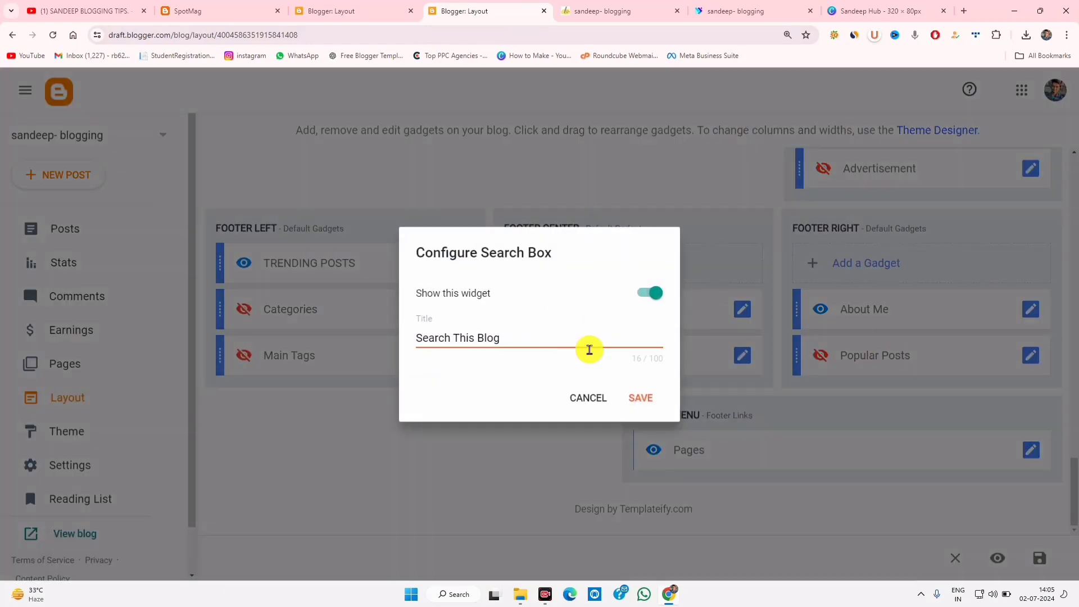
pyautogui.click(641, 395)
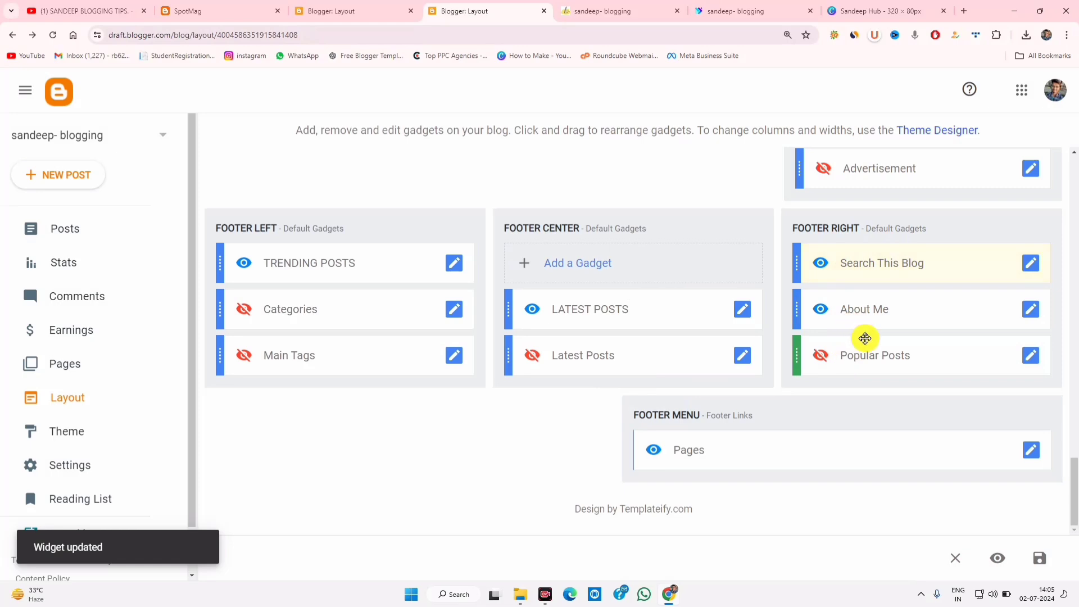
# Step: Remove the hidden Popular Posts gadget from the Footer Right section and confirm the removal
pyautogui.click(1028, 365)
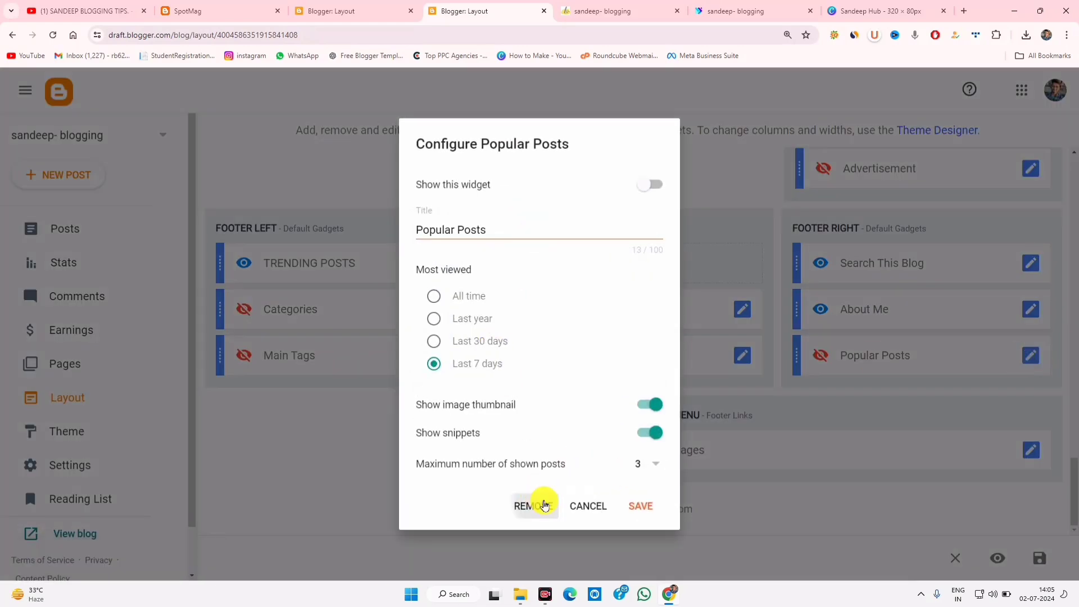
pyautogui.click(539, 504)
pyautogui.click(641, 362)
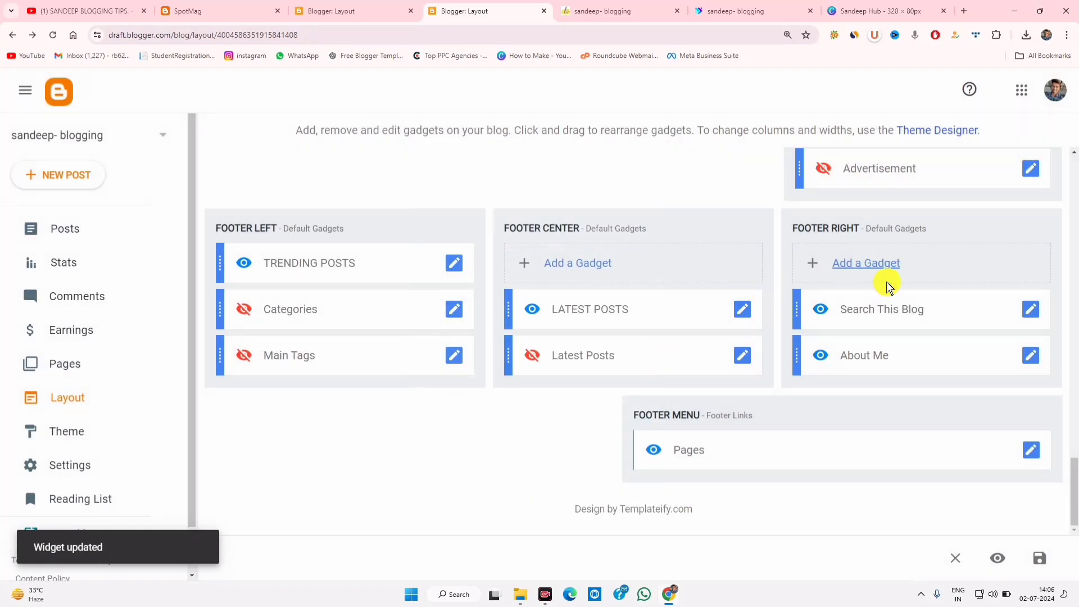
# Step: Add a Pages gadget titled Pages to the Footer Right section with the default Home entry and save it
pyautogui.click(886, 283)
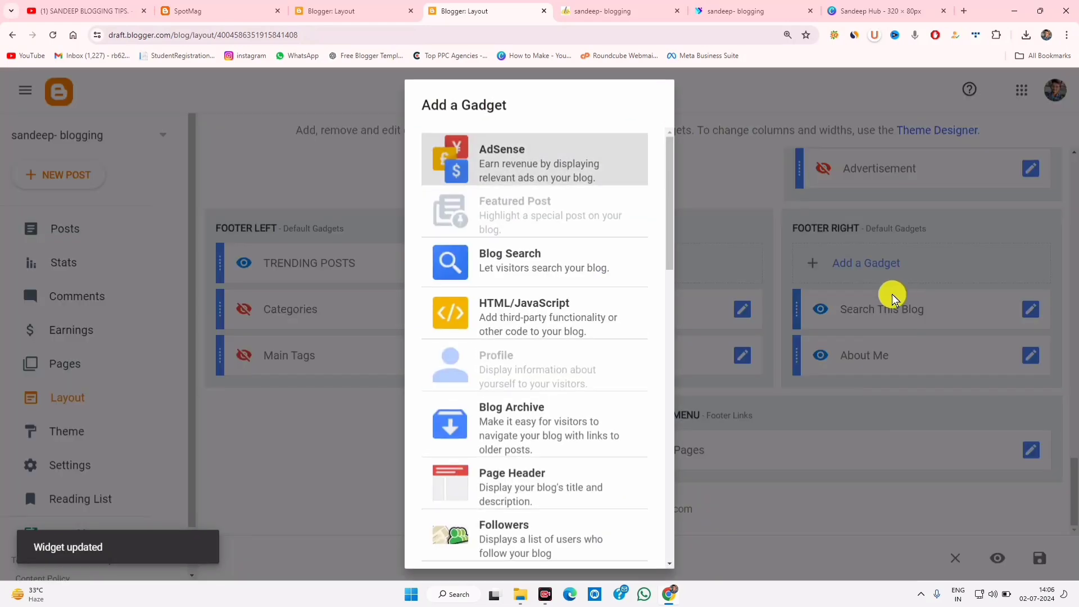
pyautogui.moveTo(668, 239); pyautogui.dragTo(677, 325)
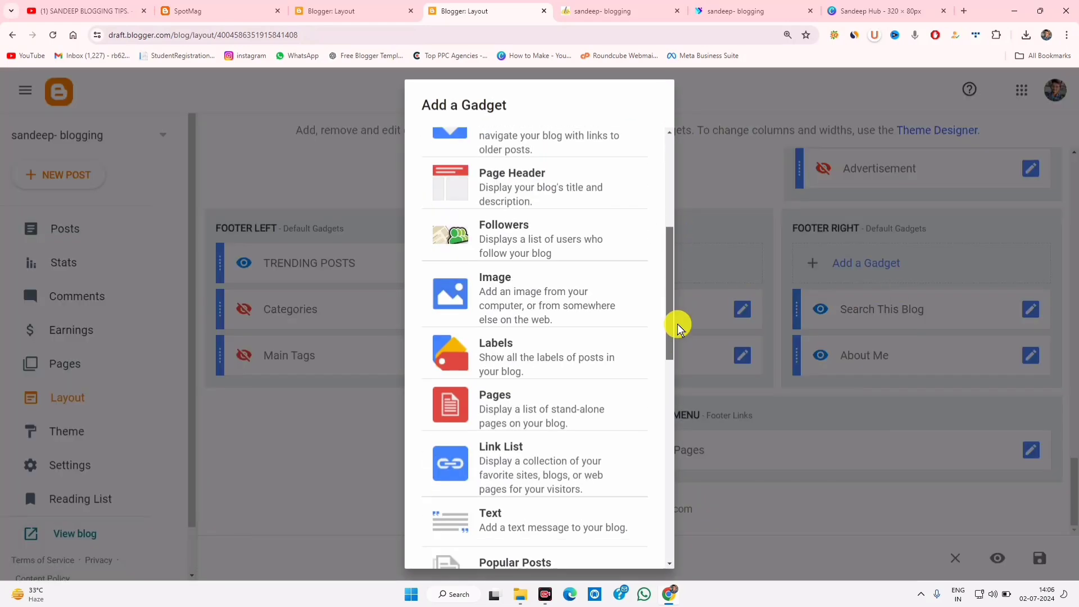
pyautogui.click(838, 265)
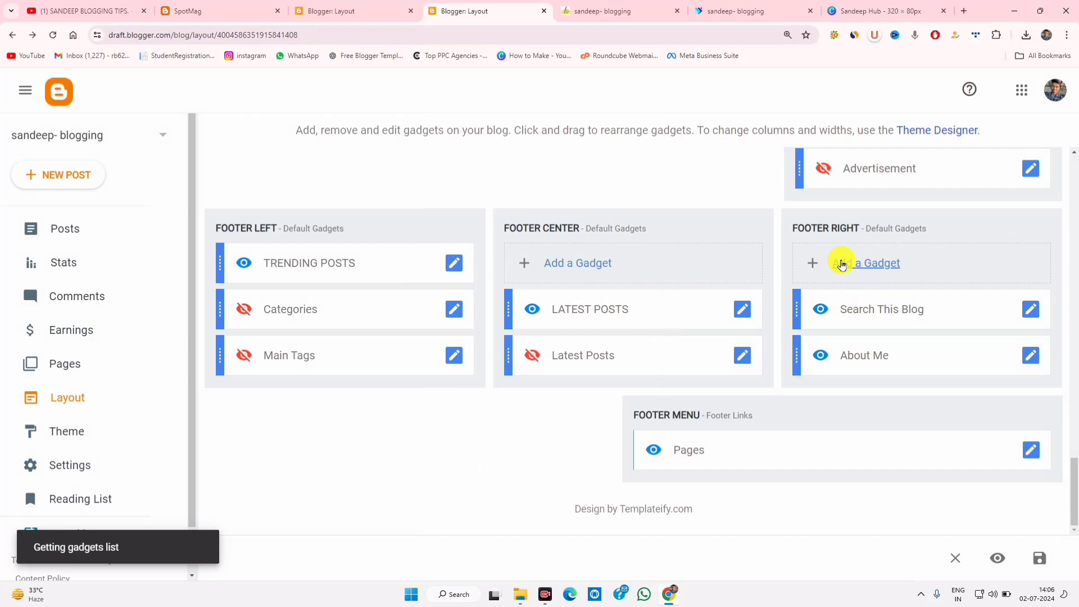
pyautogui.scroll(-3, 562, 410)
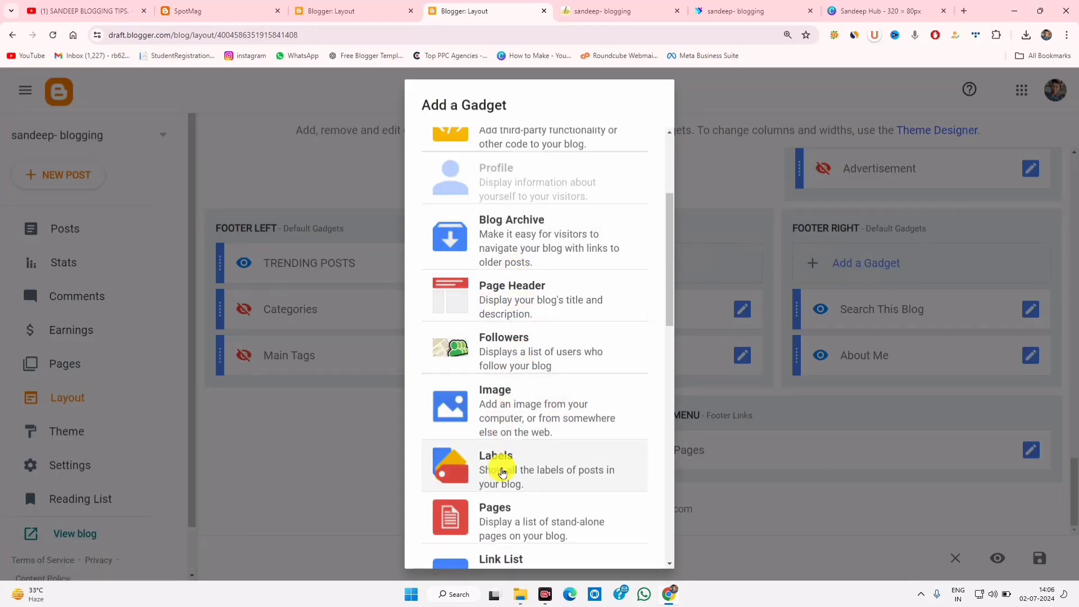
pyautogui.scroll(-3, 505, 478)
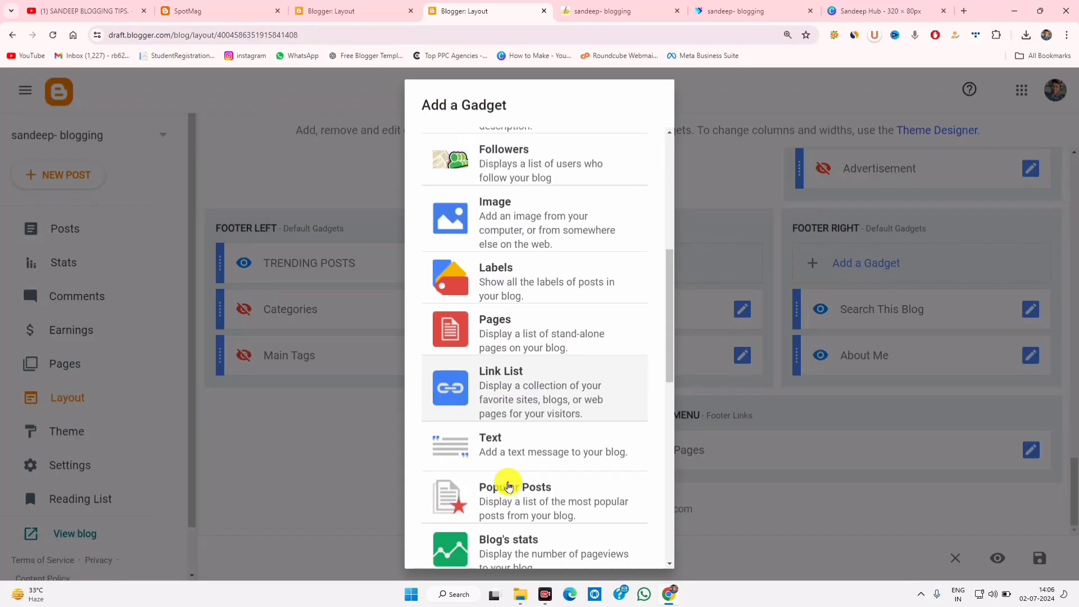
pyautogui.click(517, 326)
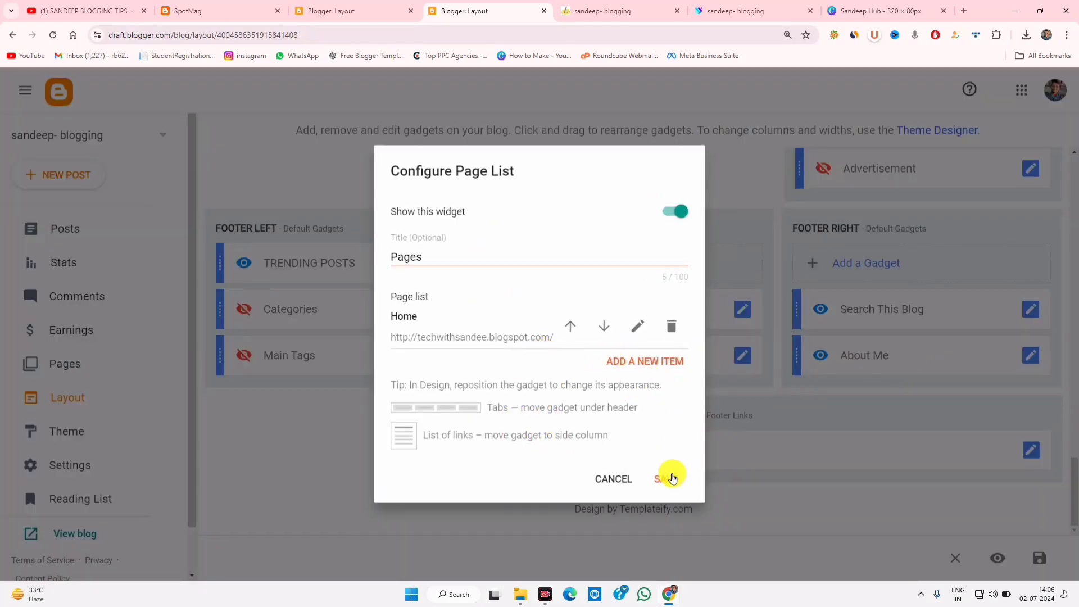
pyautogui.click(671, 478)
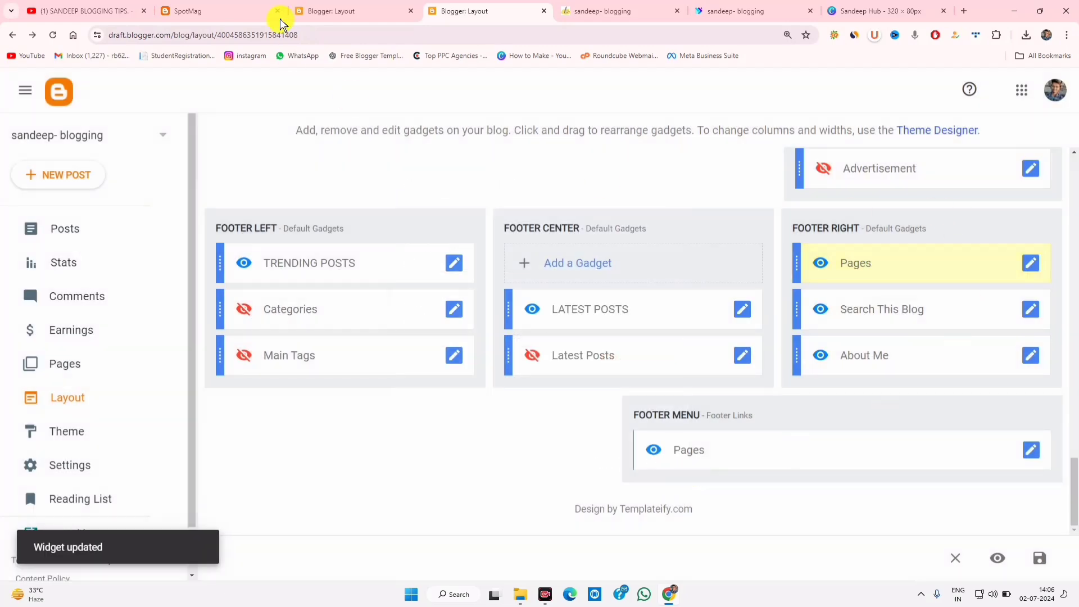
# Step: Reload the blog's home page, check the new Pages section in the footer and try its Home link
pyautogui.click(604, 11)
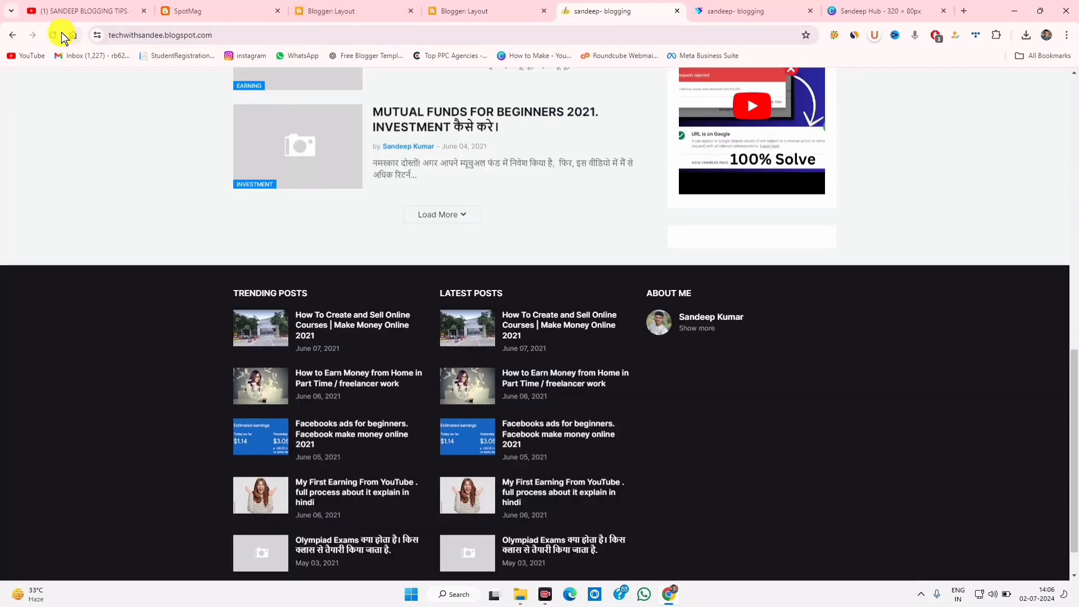
pyautogui.click(53, 35)
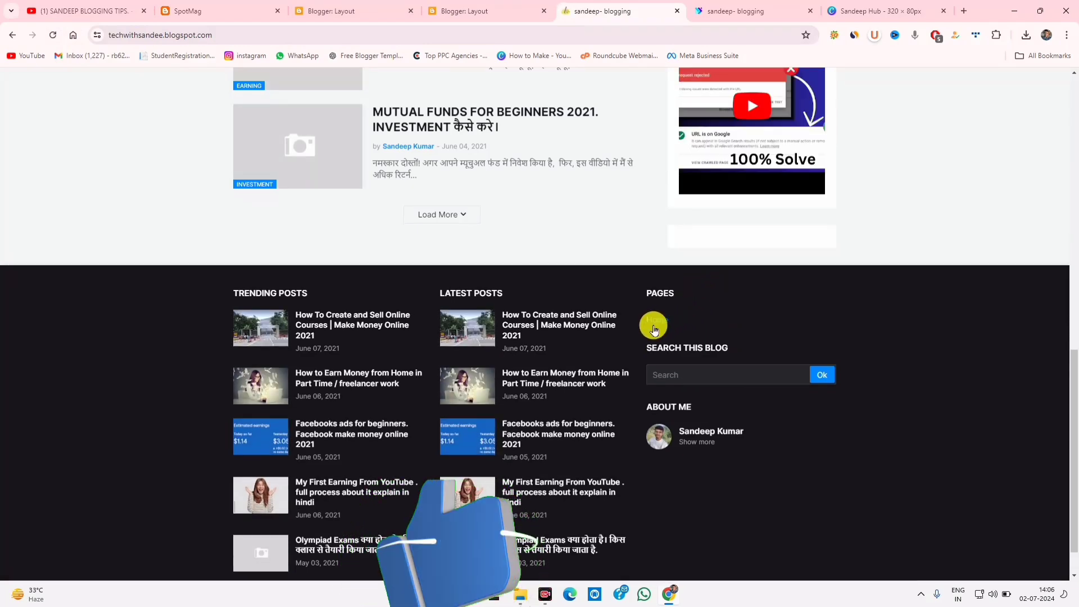
pyautogui.click(653, 329)
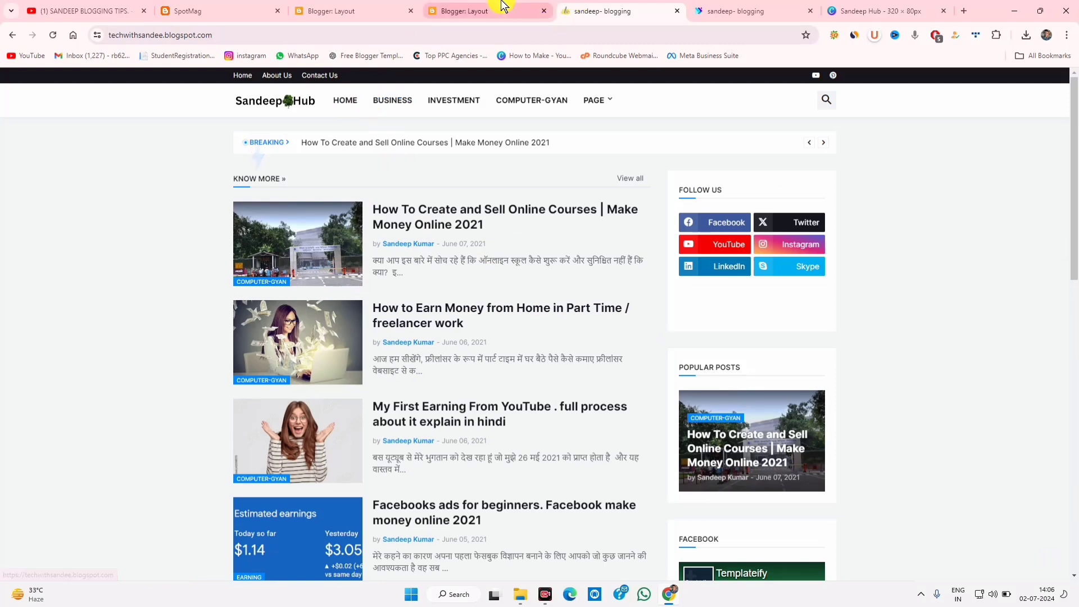
# Step: Return to the layout and add the first listed Contact Us page to the Footer Right Pages gadget's page list
pyautogui.click(496, 7)
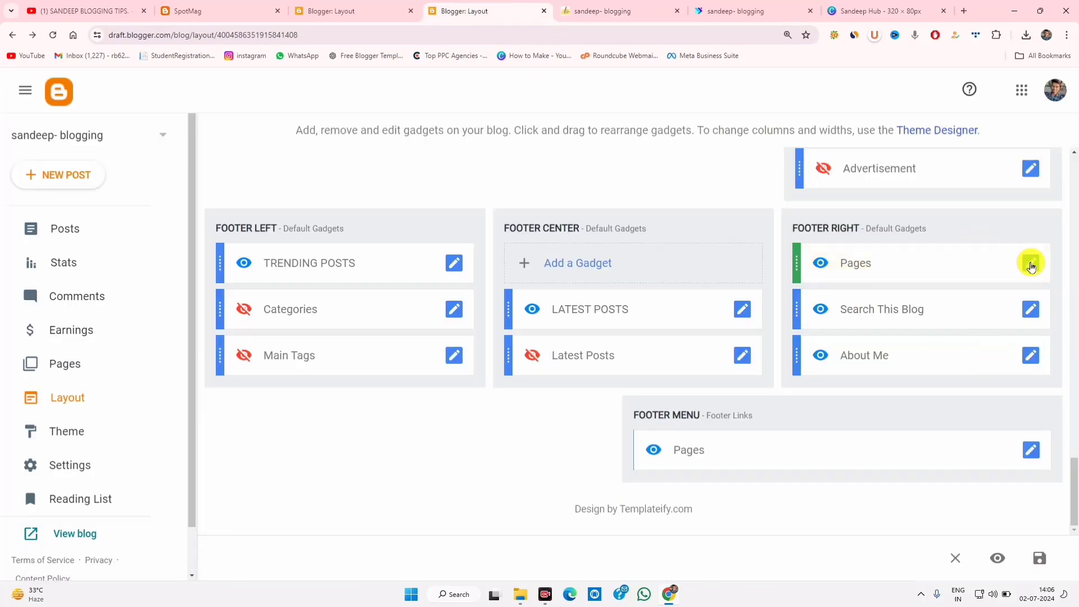
pyautogui.click(1031, 263)
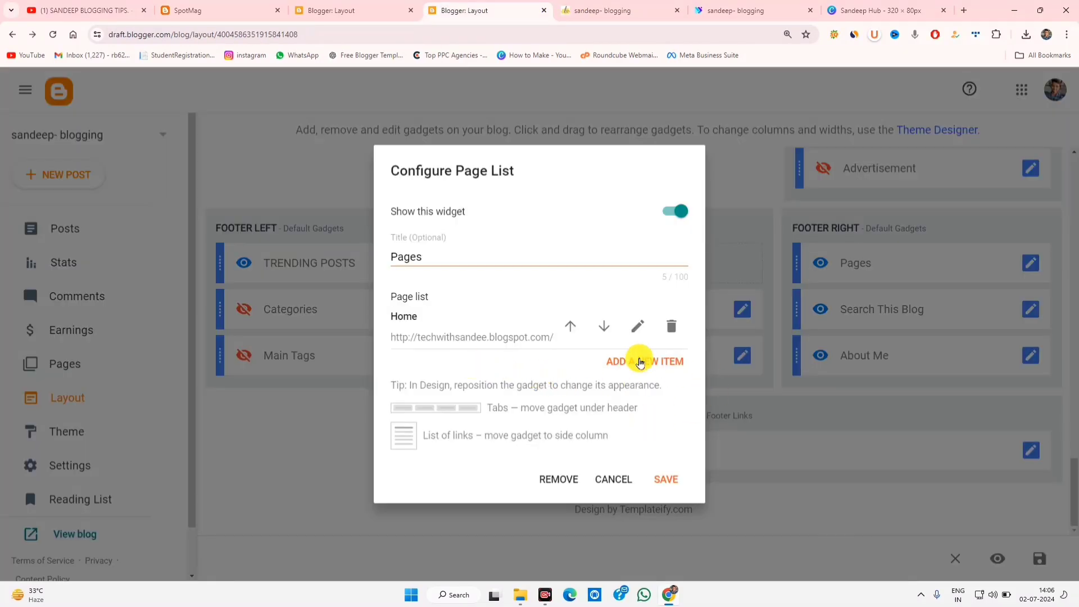
pyautogui.click(640, 361)
pyautogui.click(475, 208)
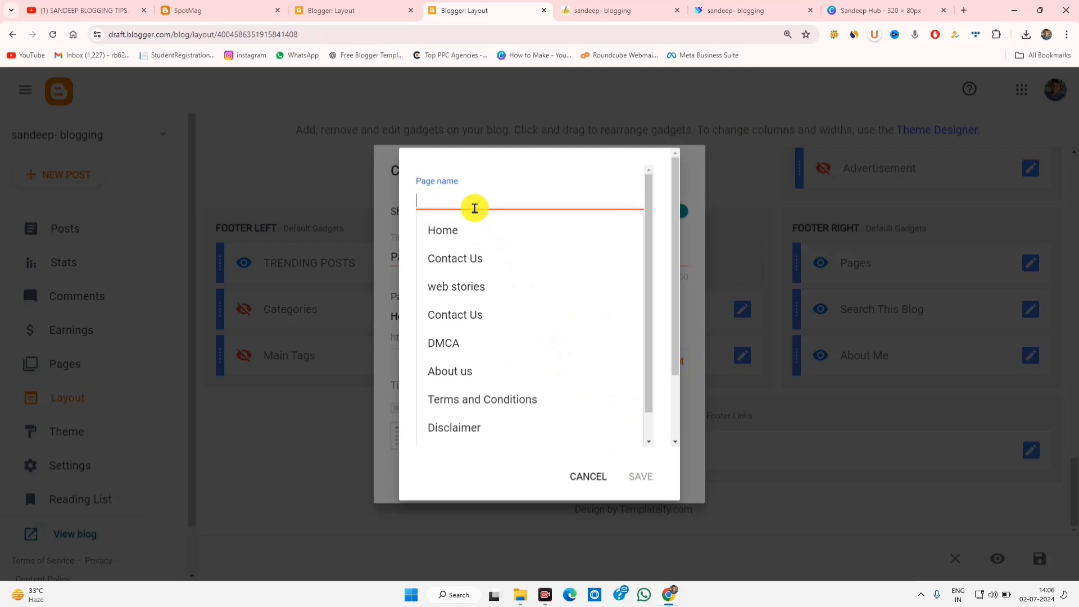
pyautogui.click(466, 258)
pyautogui.click(645, 487)
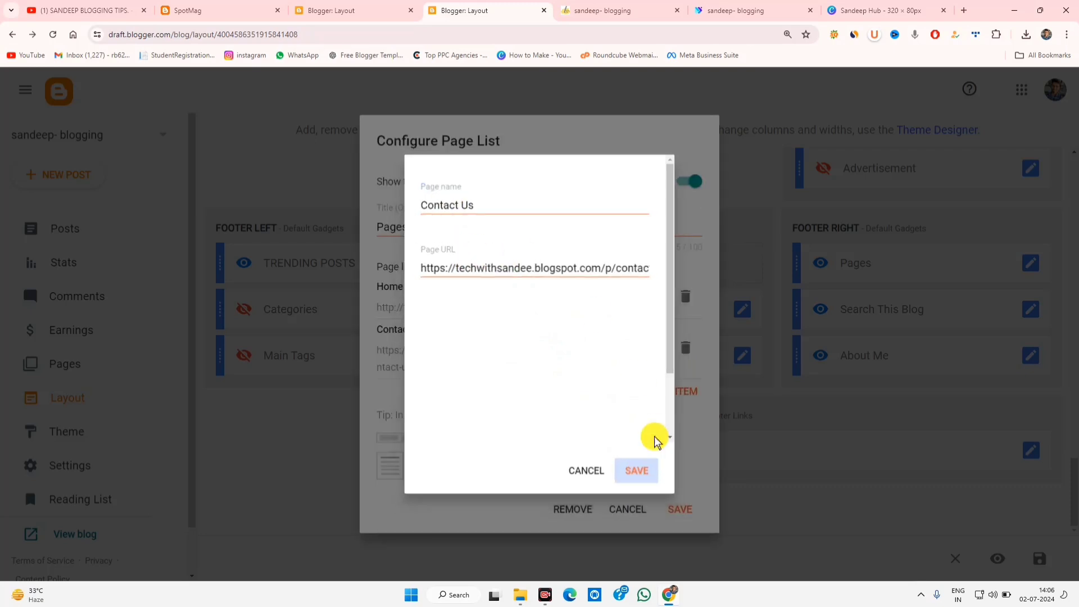
# Step: Add the About us and Terms and Conditions pages to the Footer Right Pages gadget's page list
pyautogui.click(650, 390)
pyautogui.click(482, 202)
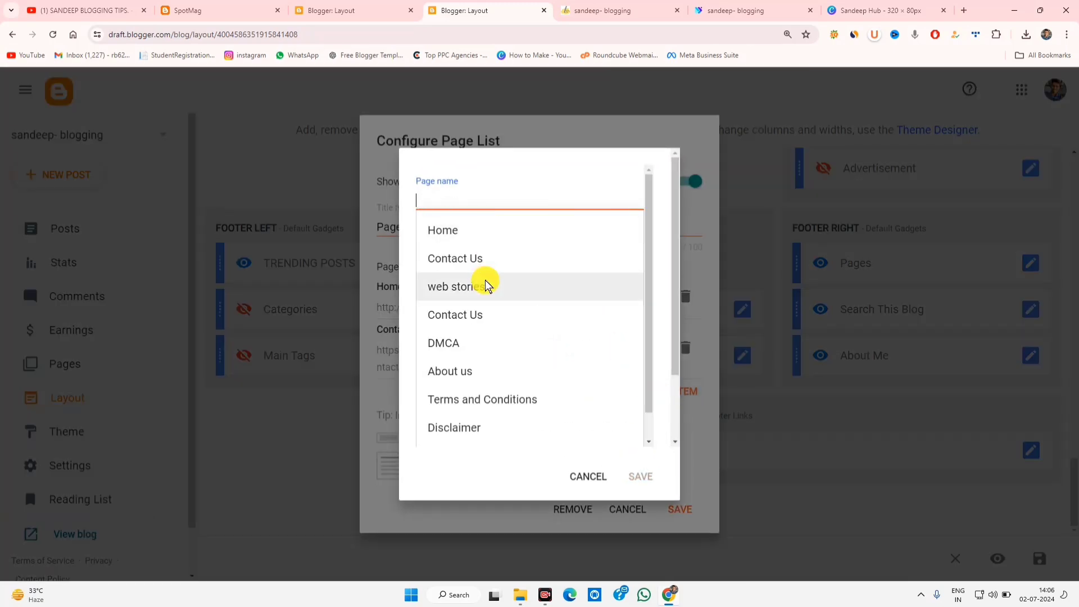
pyautogui.click(470, 372)
pyautogui.click(641, 473)
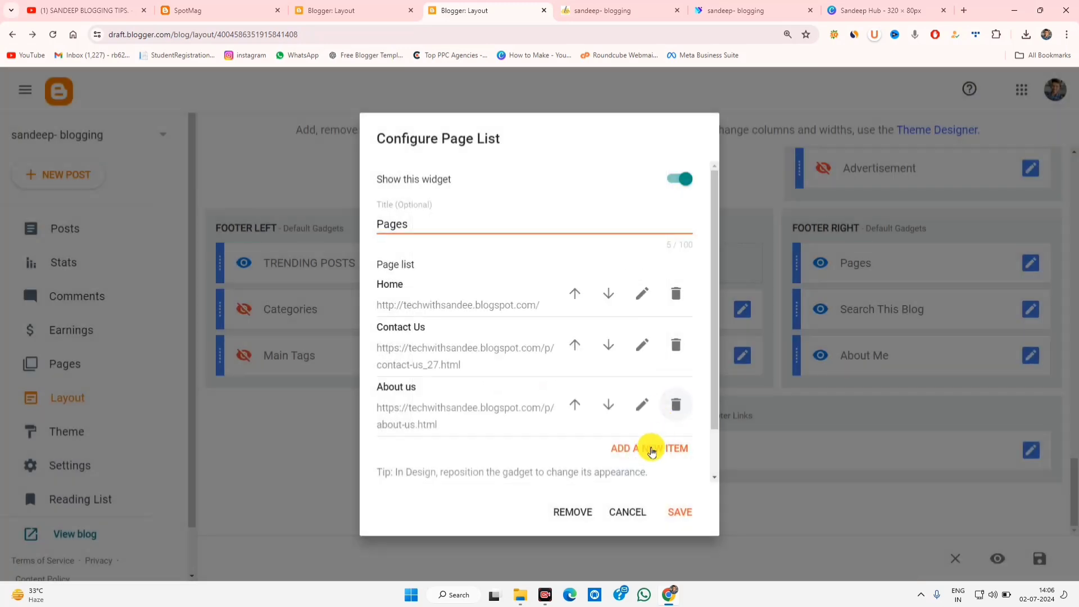
pyautogui.click(649, 448)
pyautogui.click(519, 197)
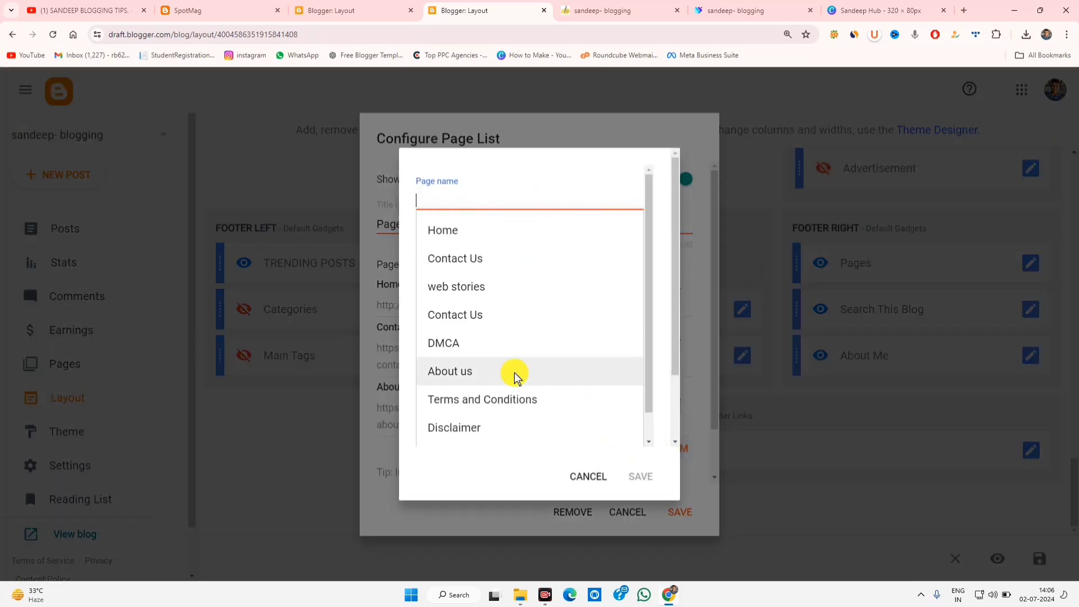
pyautogui.click(517, 404)
pyautogui.click(644, 475)
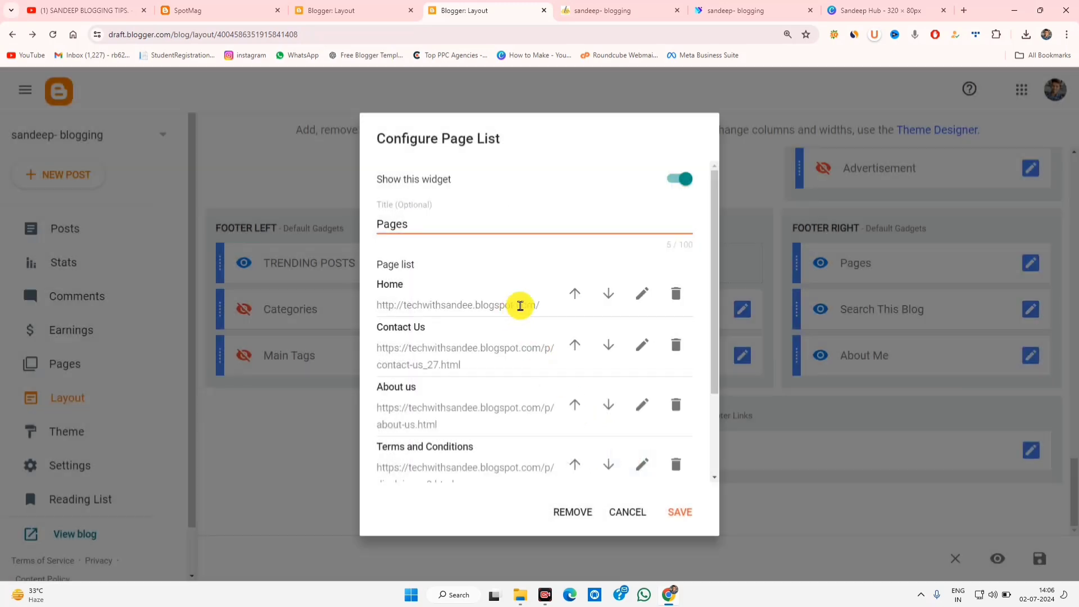
# Step: Add the Disclaimer page to the page list and save the Footer Right Pages gadget
pyautogui.scroll(-2, 566, 348)
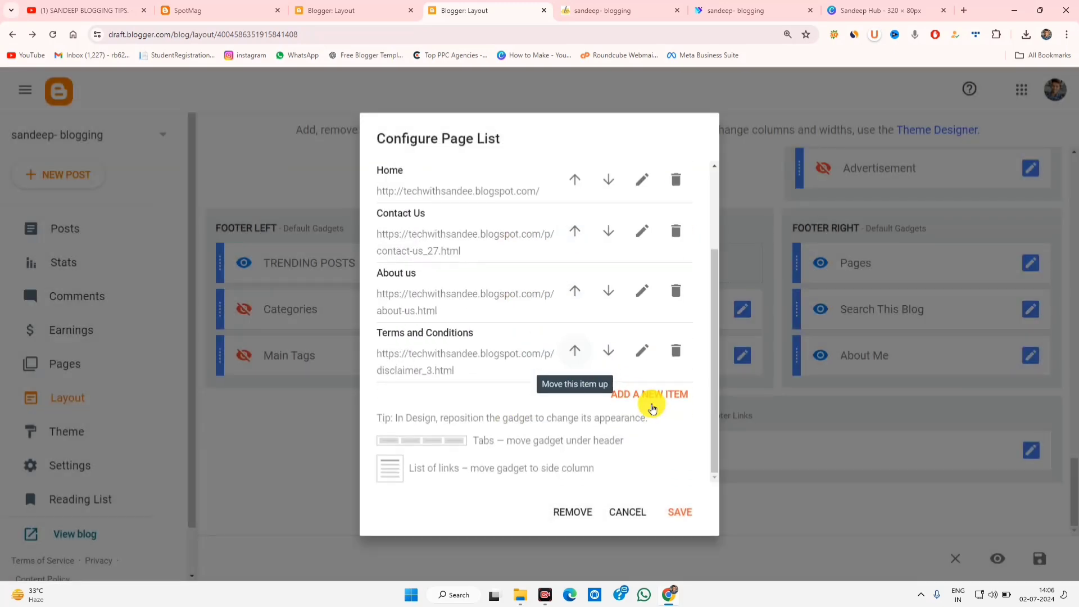
pyautogui.click(650, 390)
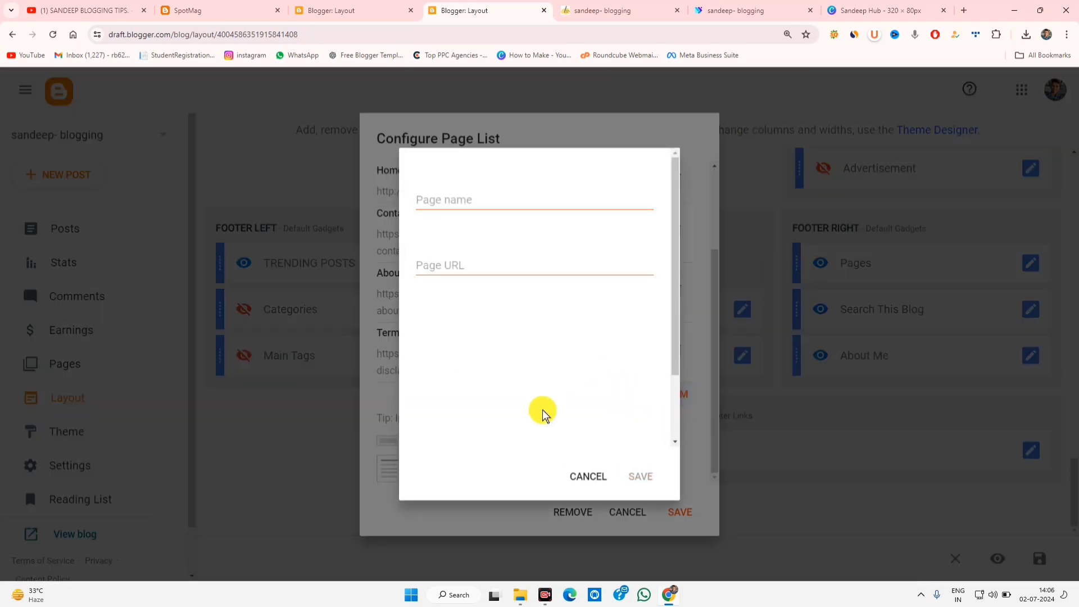
pyautogui.click(489, 214)
pyautogui.click(509, 428)
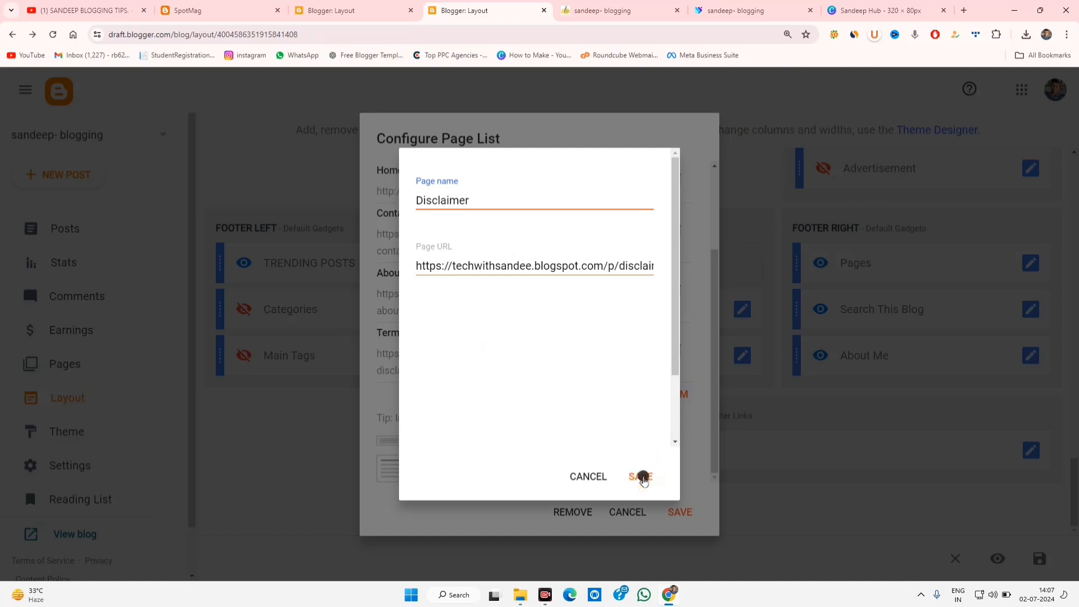
pyautogui.click(641, 476)
pyautogui.click(680, 513)
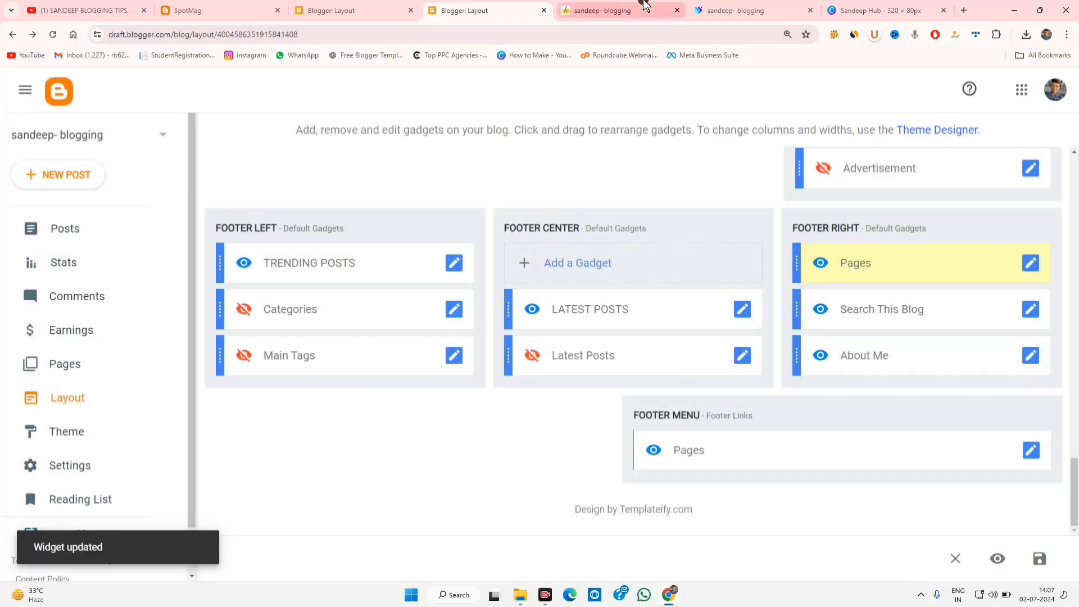
# Step: Reload the blog's home page and check the footer's Pages links, credit line and menu links at the very end
pyautogui.click(601, 10)
pyautogui.click(46, 35)
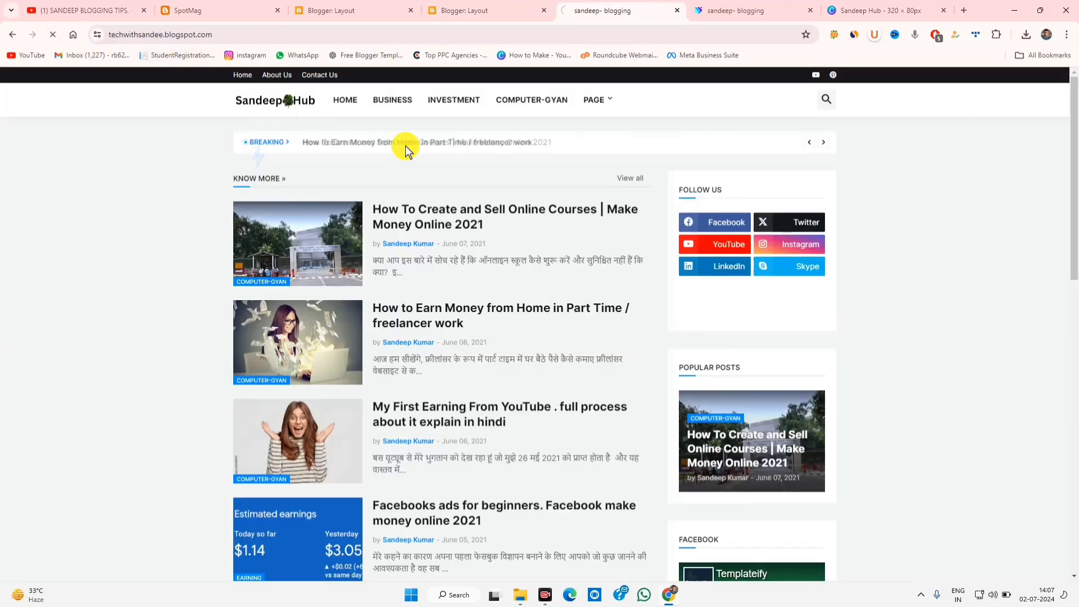
pyautogui.scroll(-15, 635, 298)
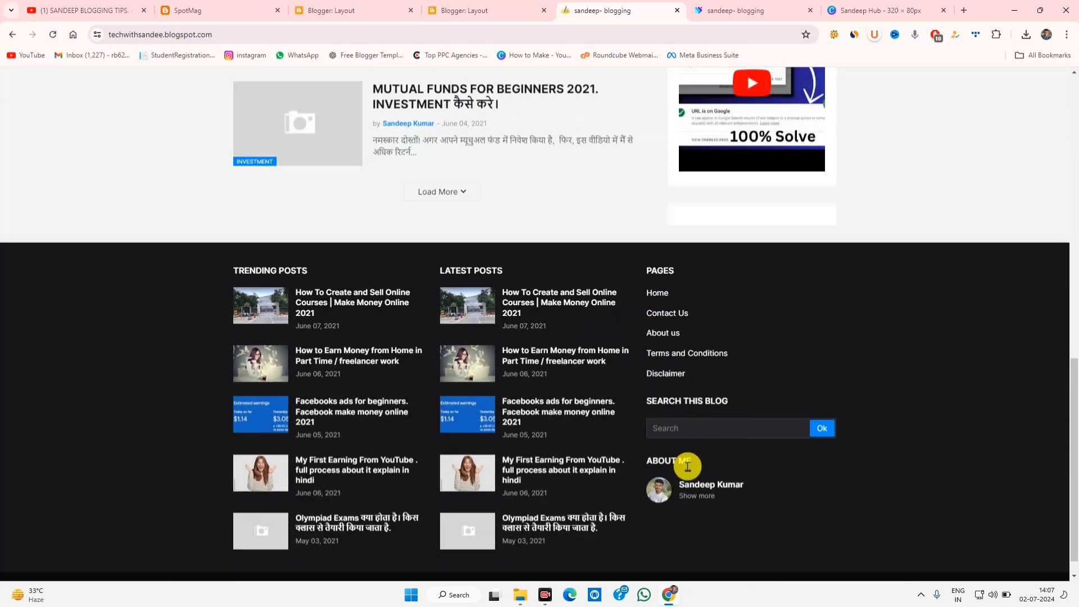
pyautogui.scroll(12, 682, 458)
pyautogui.scroll(-14, 674, 445)
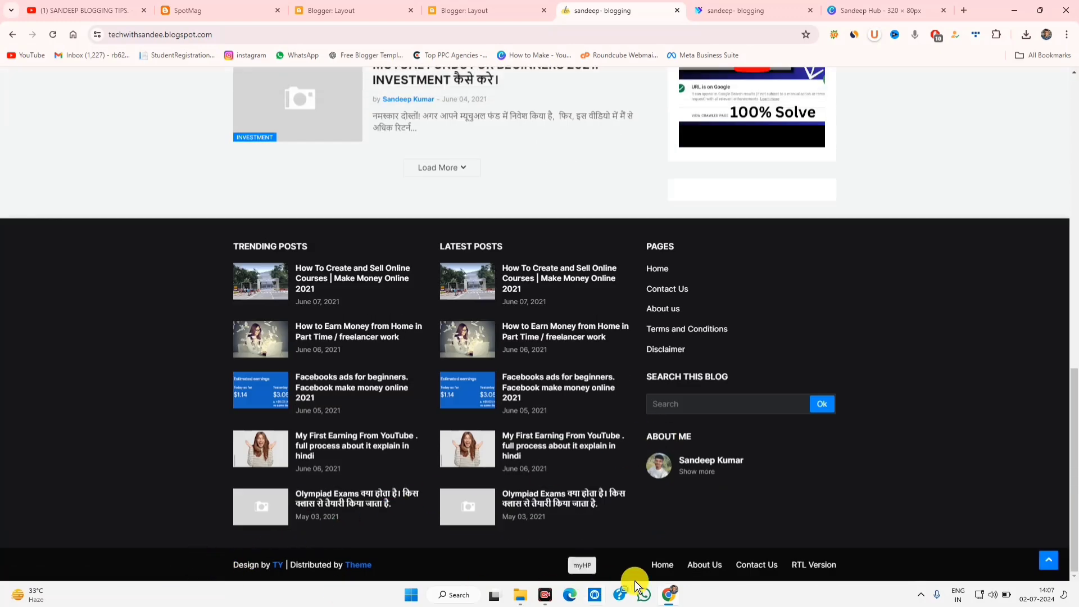
pyautogui.moveTo(204, 552); pyautogui.dragTo(411, 577)
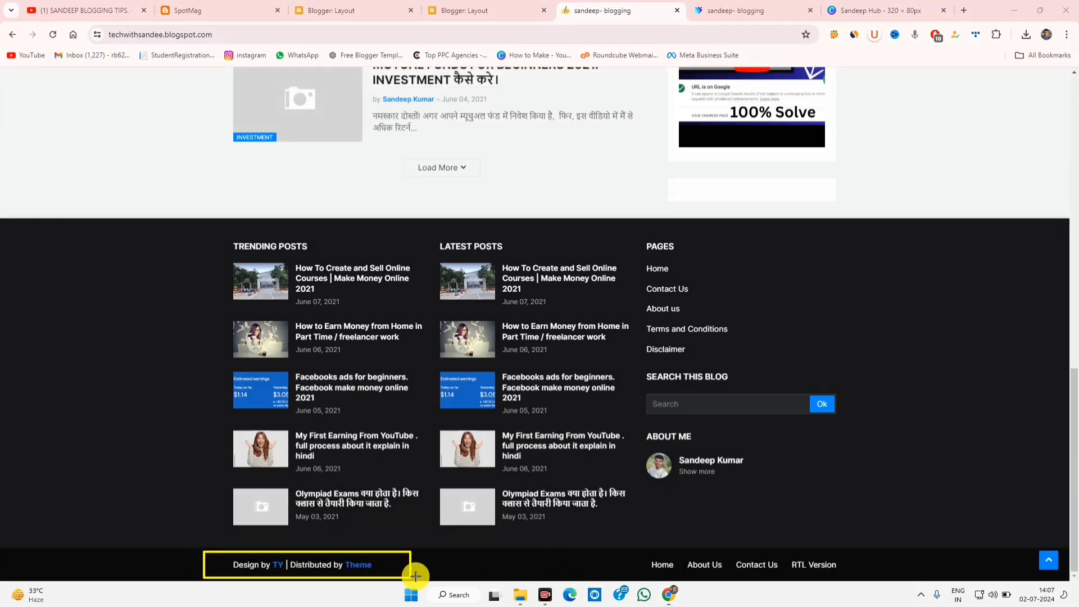
pyautogui.moveTo(803, 534); pyautogui.dragTo(1054, 584)
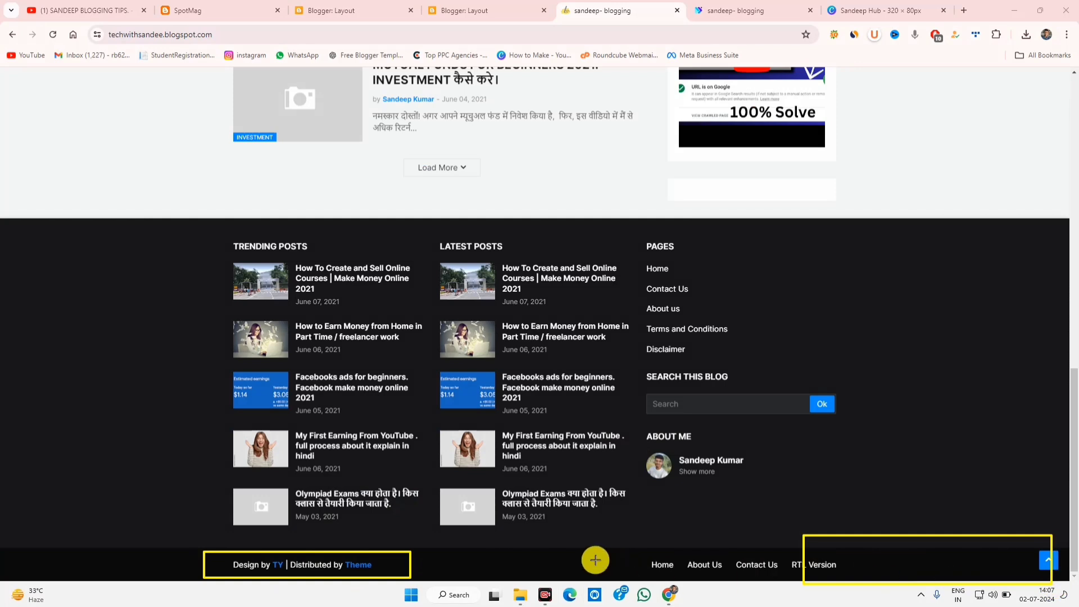
pyautogui.press('Escape')
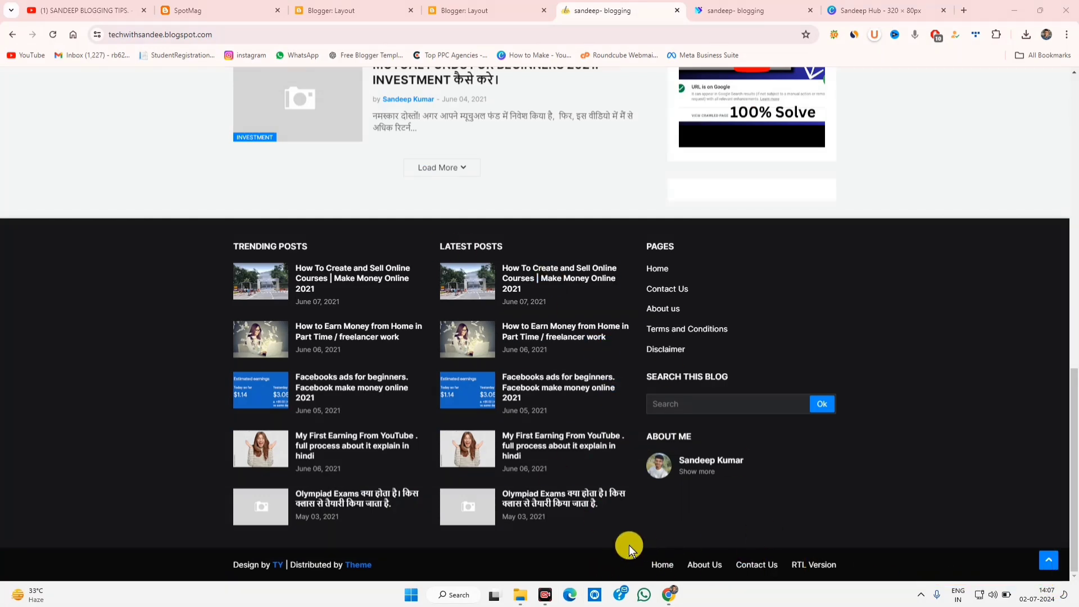
# Step: Review the editable names and URLs of the Footer Menu's About Us, Contact Us and RTL Version links, and cancel without saving
pyautogui.click(380, 7)
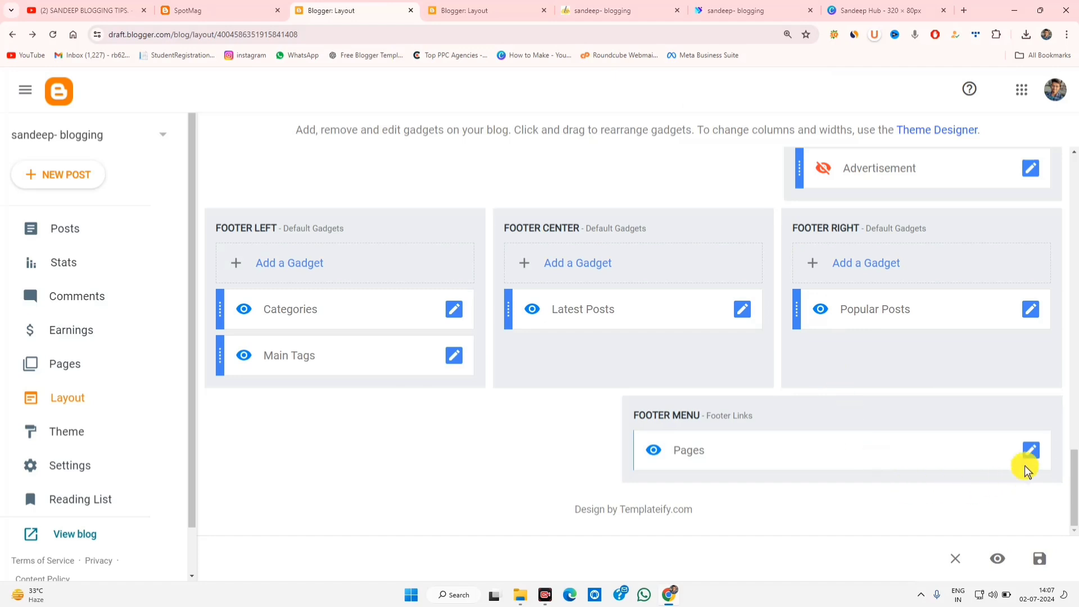
pyautogui.click(1031, 450)
pyautogui.scroll(-1, 564, 365)
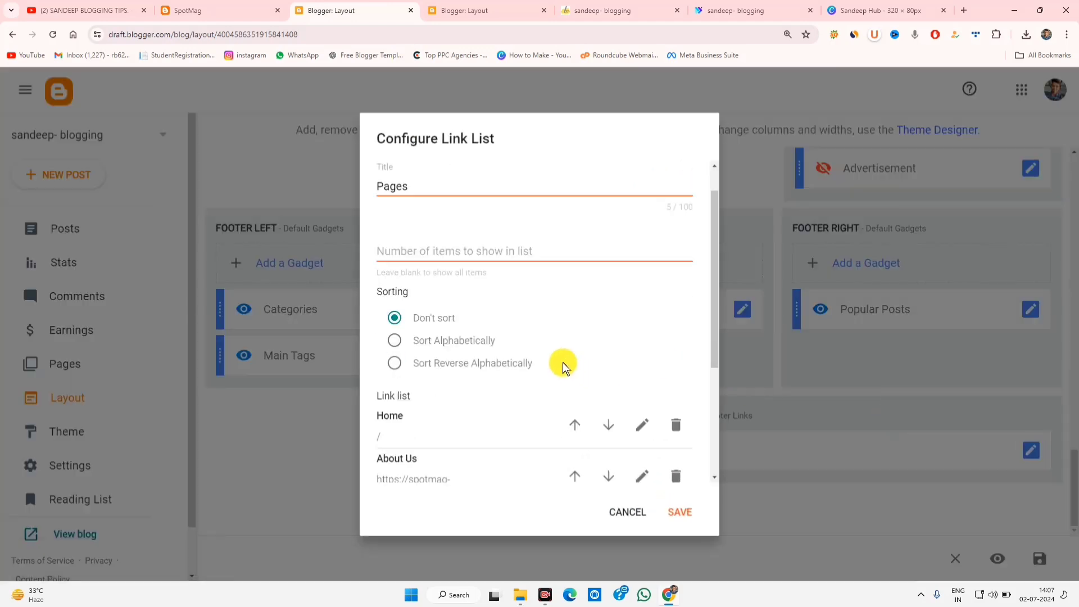
pyautogui.scroll(-3, 564, 365)
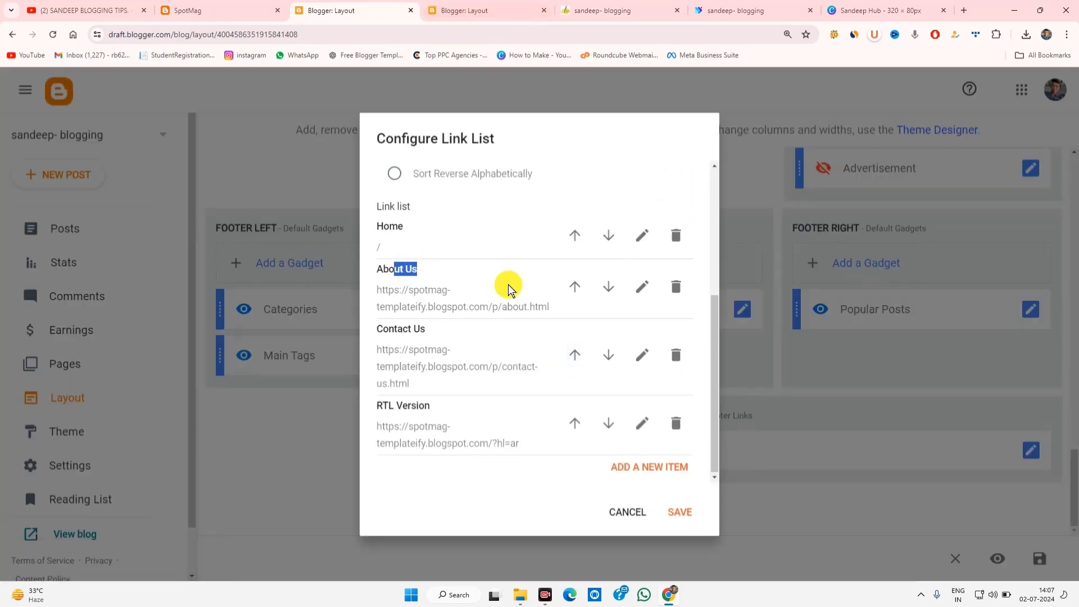
pyautogui.click(641, 286)
pyautogui.click(641, 425)
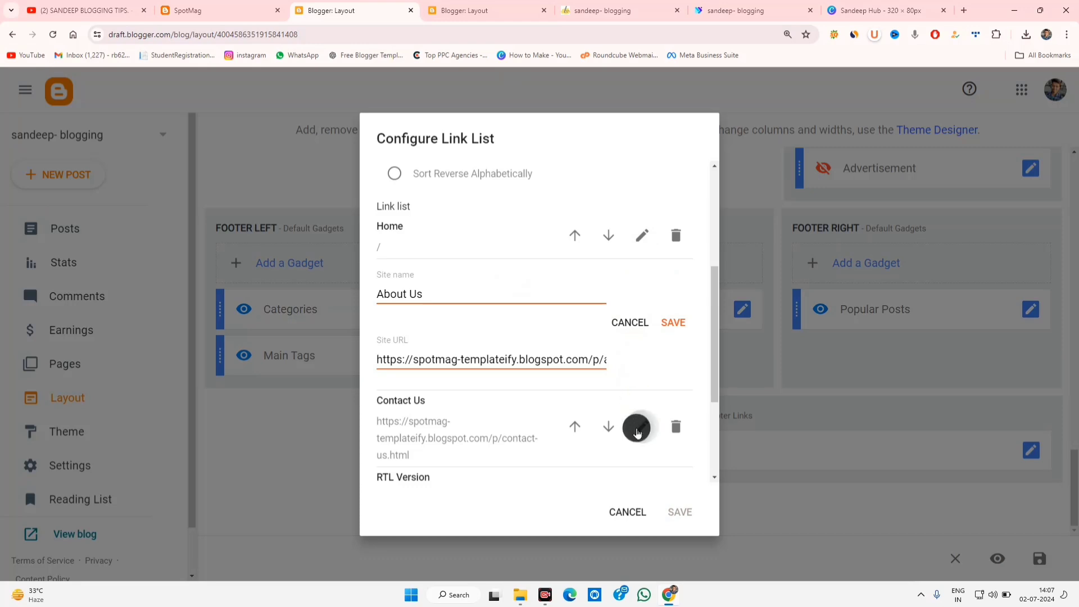
pyautogui.click(641, 361)
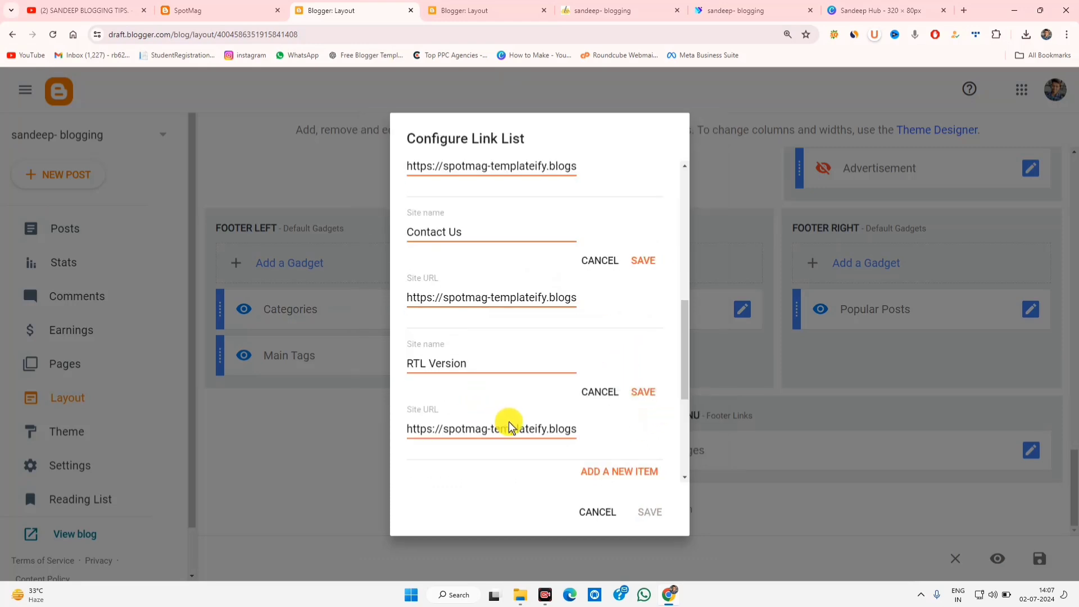
pyautogui.scroll(-4, 611, 433)
pyautogui.click(597, 511)
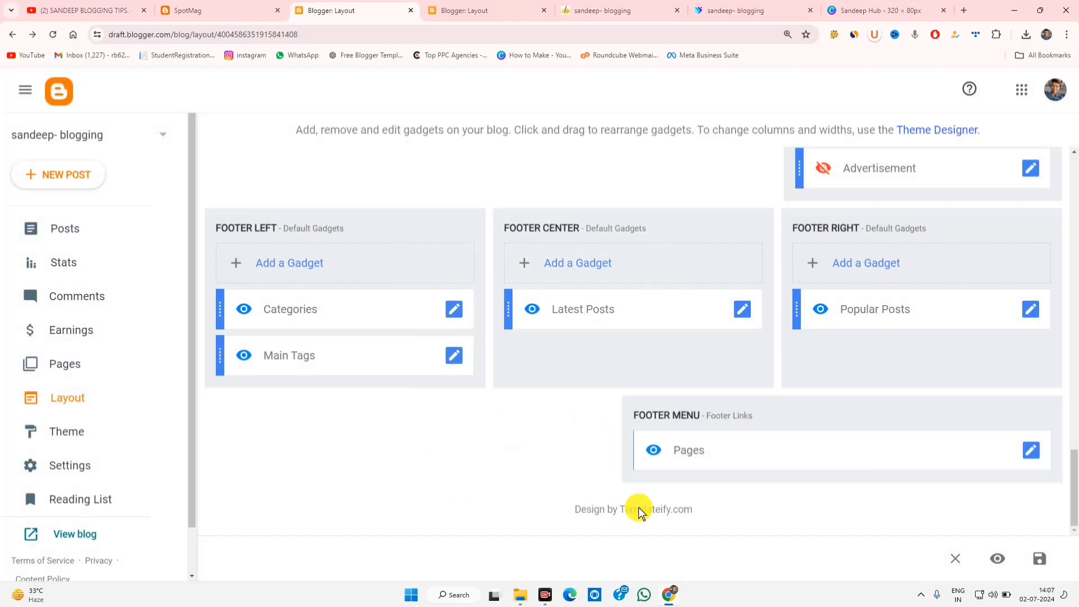
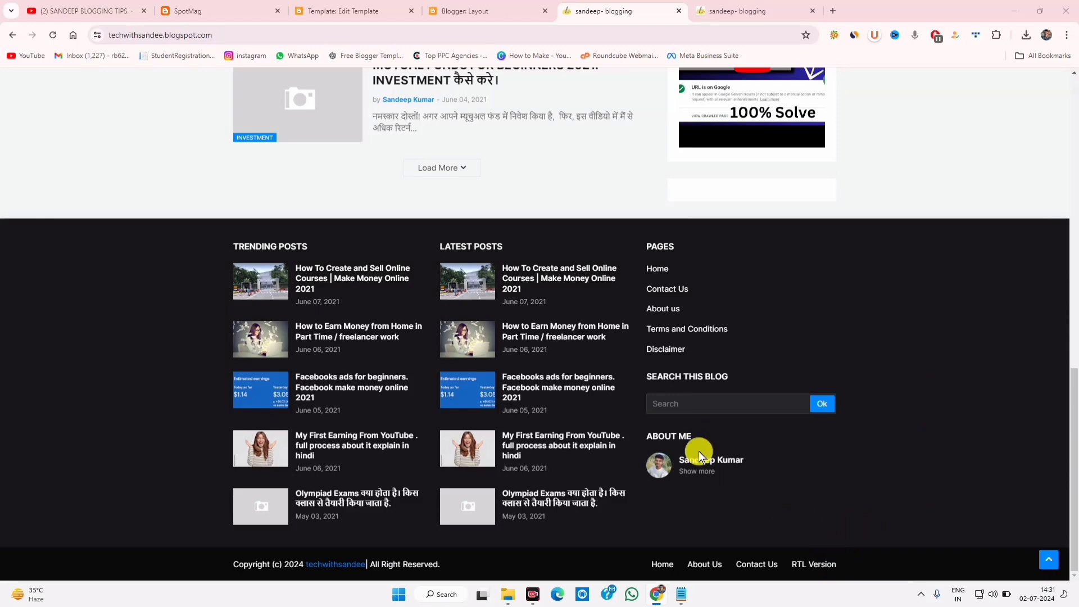
# Step: Delete the "Copyright (c) 2024" paragraph and the ty-copy-container opening div above the footer-copyright div in the theme's HTML
pyautogui.press('Home')
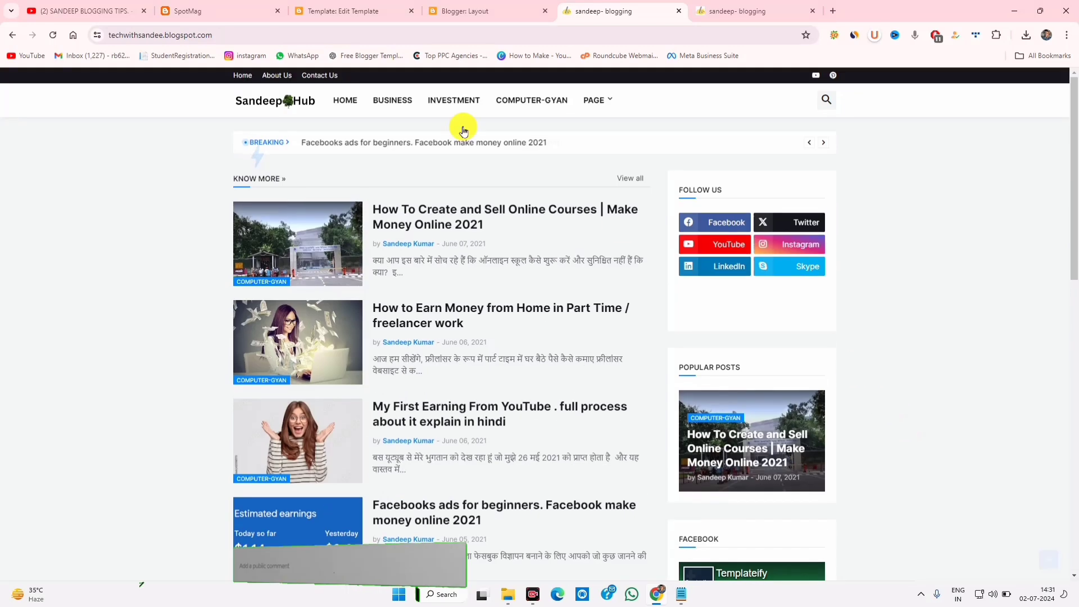
pyautogui.click(374, 5)
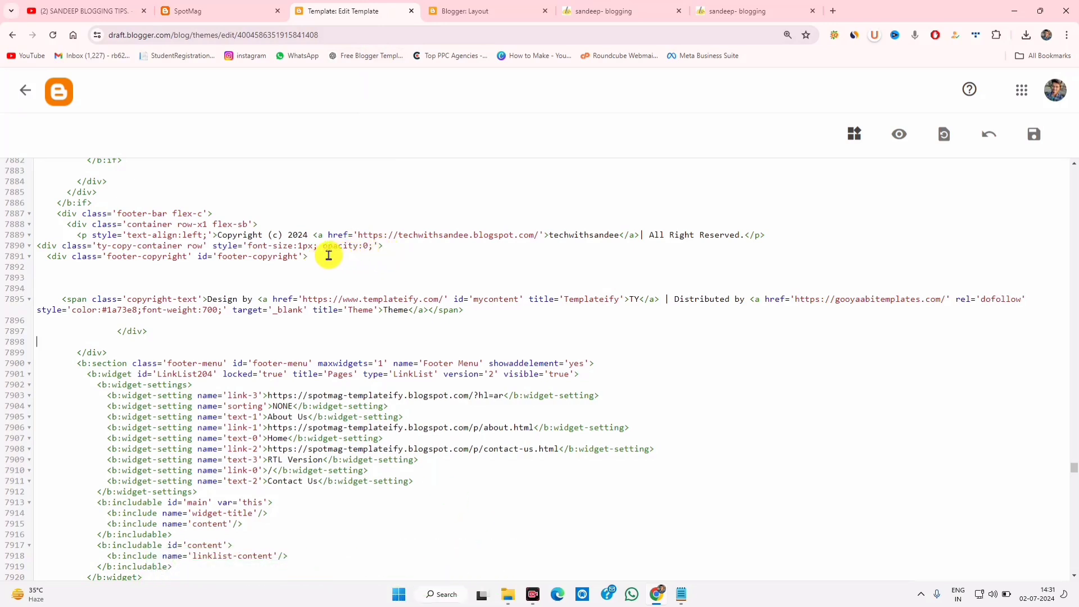
pyautogui.moveTo(307, 256); pyautogui.dragTo(255, 243)
pyautogui.click(310, 257)
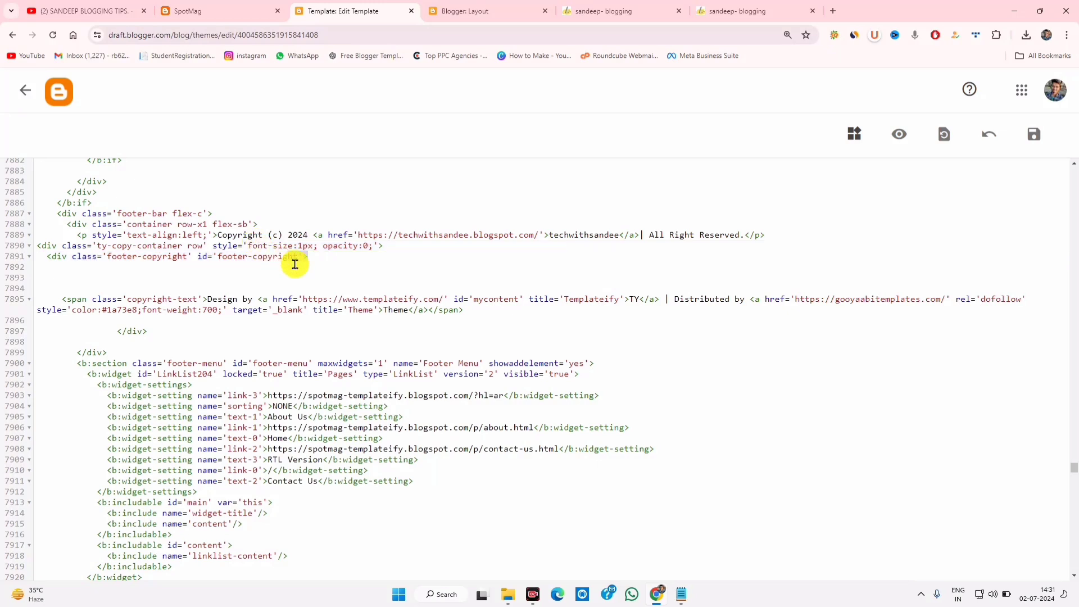
pyautogui.click(392, 245)
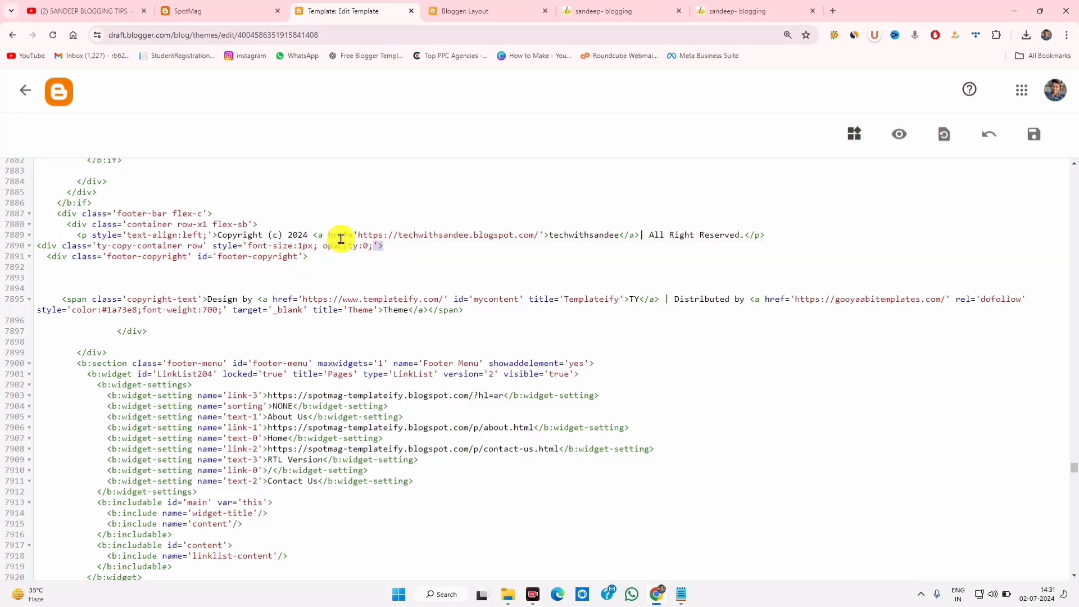
pyautogui.moveTo(340, 238); pyautogui.dragTo(67, 238)
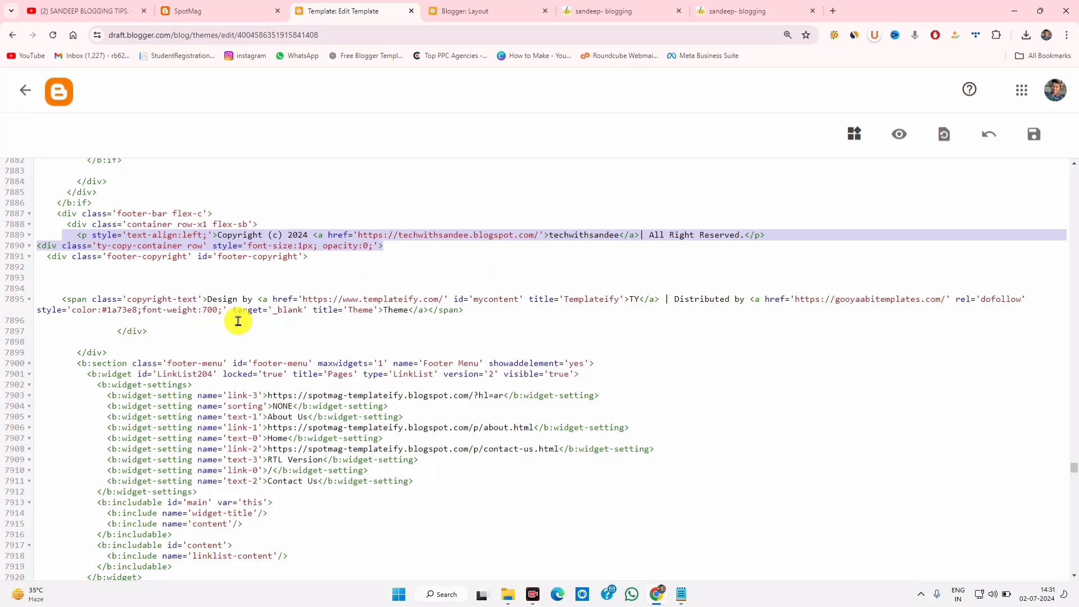
pyautogui.press('BackSpace')
# Step: Delete the leftover closing div tag below the copyright-text span and save the theme
pyautogui.moveTo(238, 321); pyautogui.dragTo(109, 305)
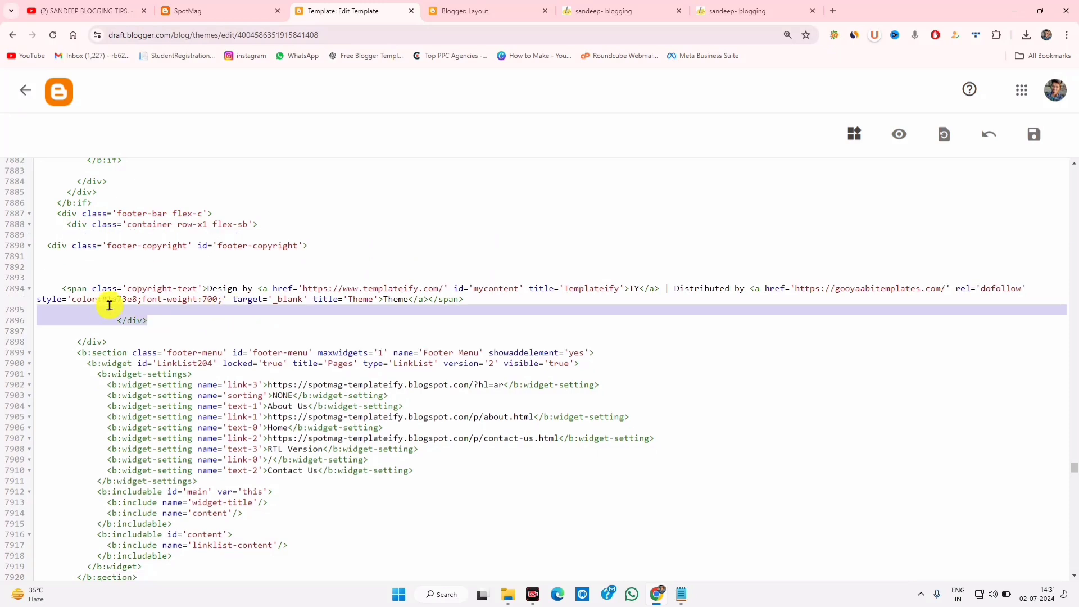
pyautogui.press('BackSpace')
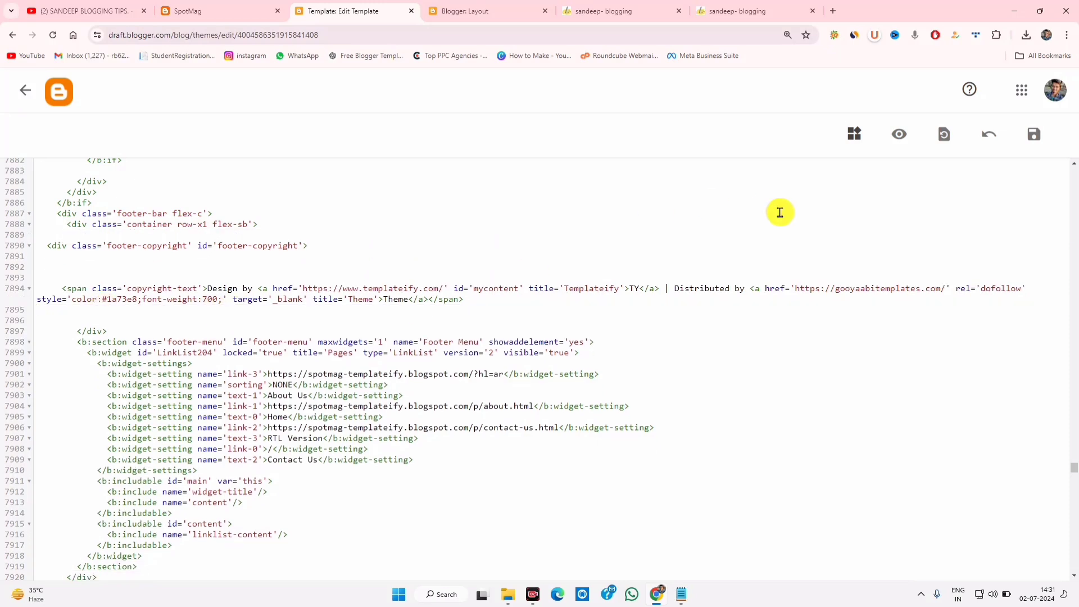
pyautogui.click(1034, 133)
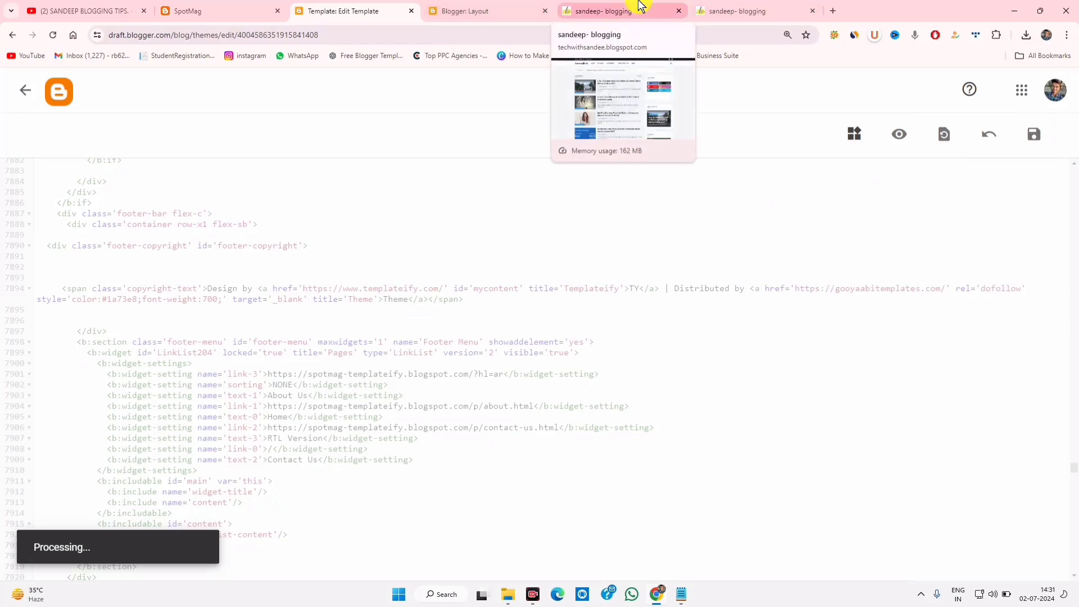
# Step: Reload the live blog's home page and check the credit line at the bottom of its footer
pyautogui.click(786, 7)
pyautogui.scroll(10, 506, 343)
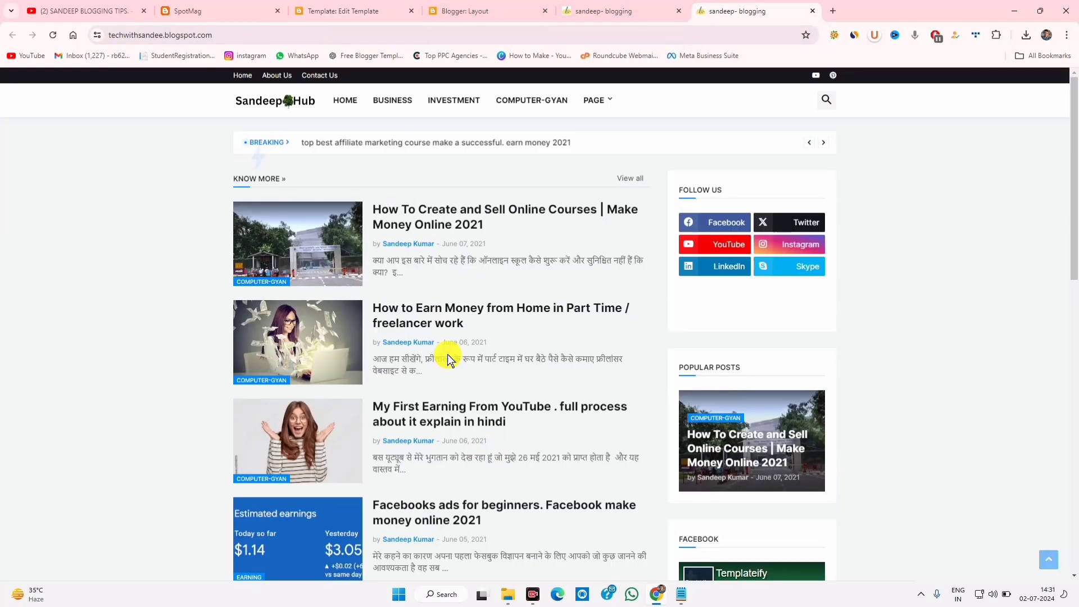
pyautogui.click(52, 35)
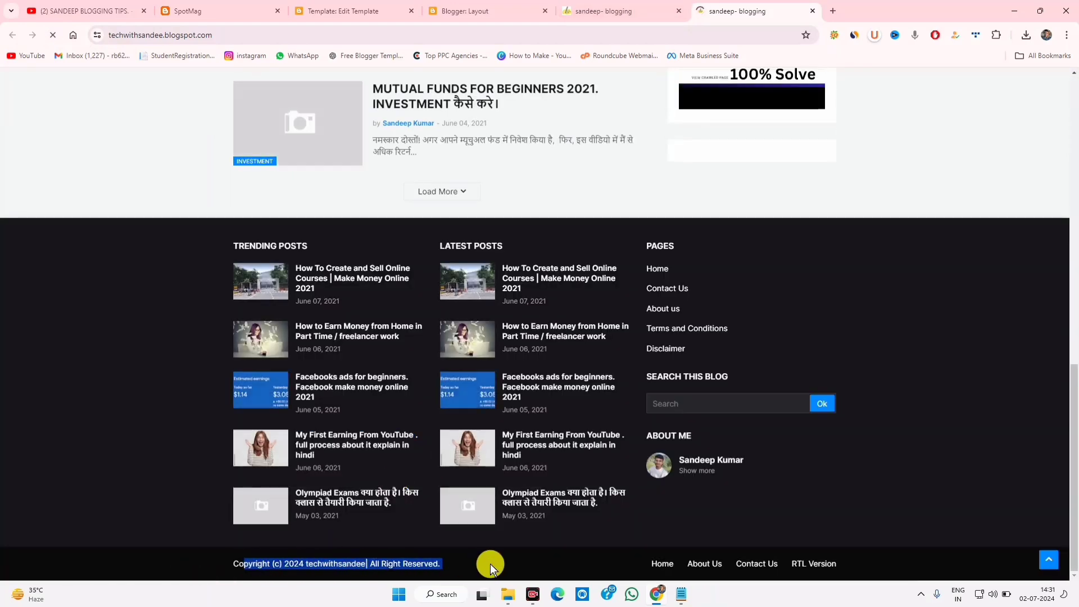
pyautogui.click(655, 5)
pyautogui.click(722, 8)
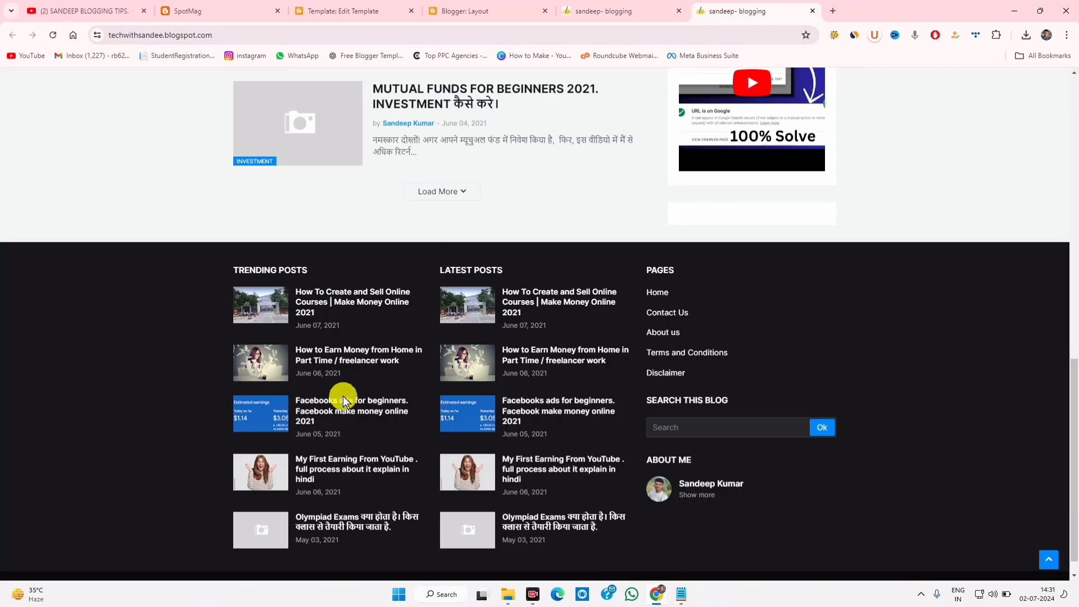
pyautogui.click(53, 35)
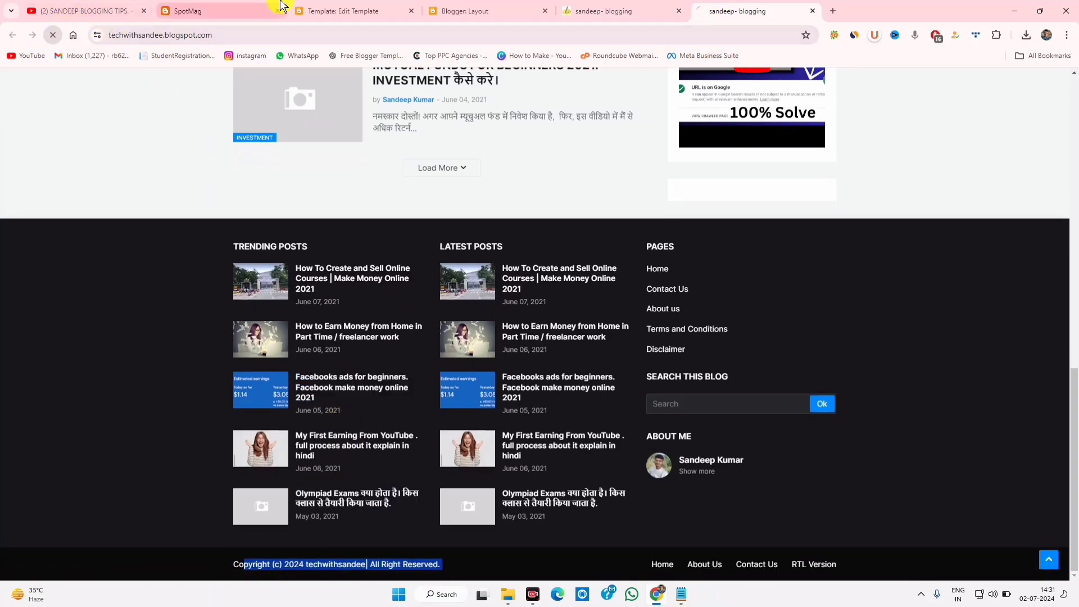
# Step: Check whether the theme has finished saving, and examine the credit line in the reloaded blog's footer
pyautogui.click(341, 8)
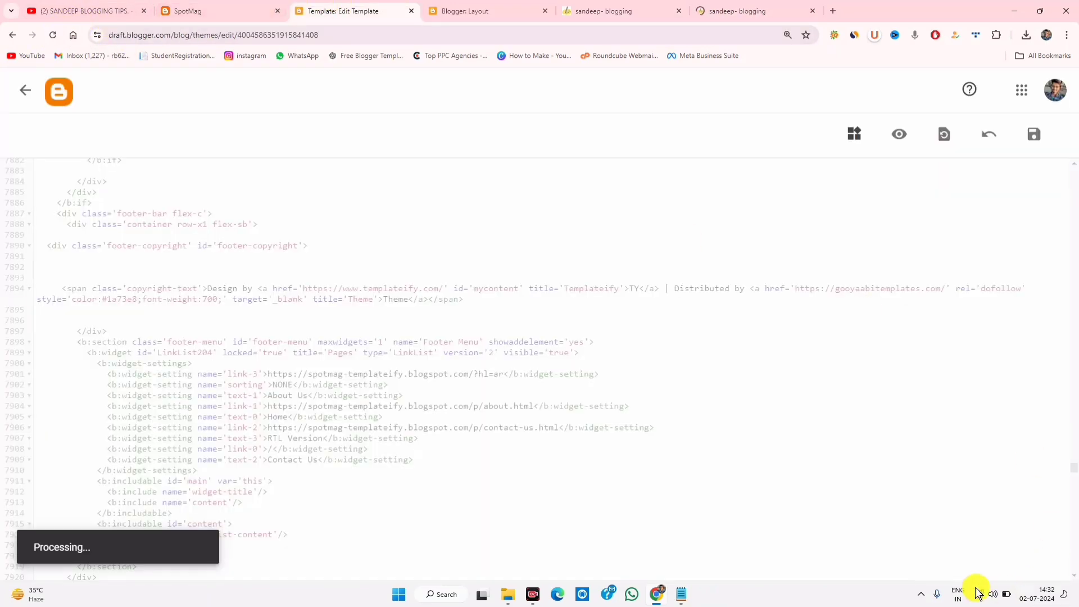
pyautogui.hotkey('ctrl', '6')
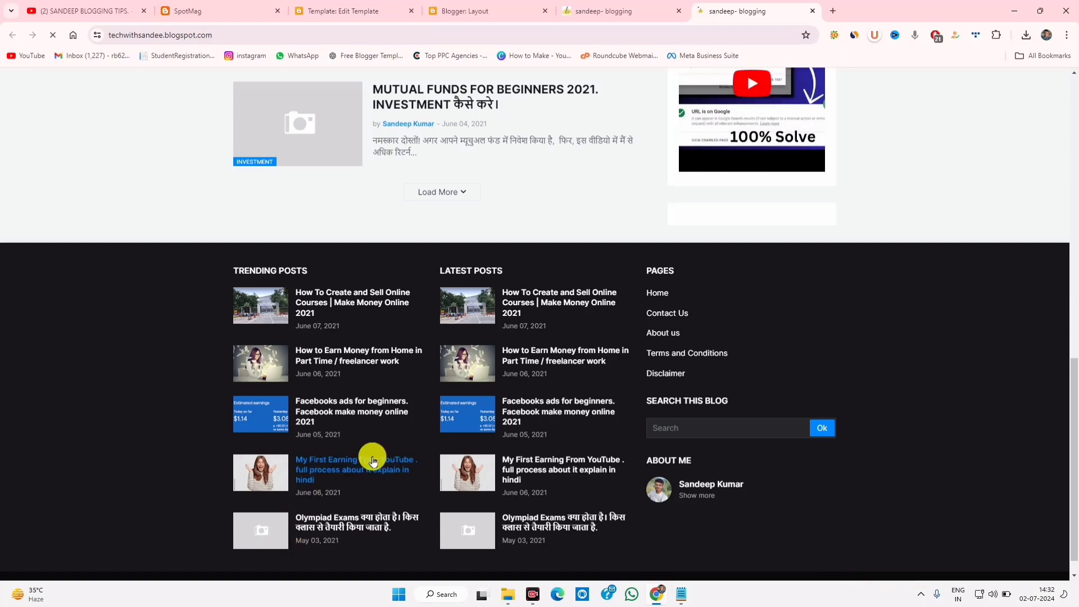
pyautogui.scroll(-1, 365, 460)
pyautogui.moveTo(249, 563); pyautogui.dragTo(440, 562)
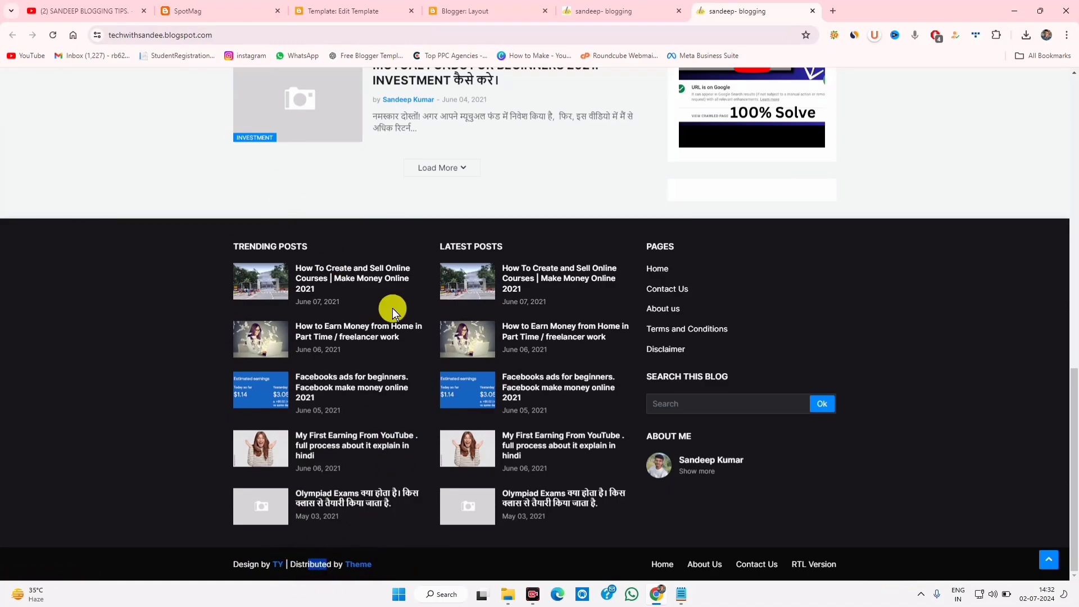
pyautogui.scroll(13, 456, 445)
pyautogui.scroll(-13, 456, 445)
pyautogui.scroll(1, 448, 446)
pyautogui.scroll(-1, 448, 445)
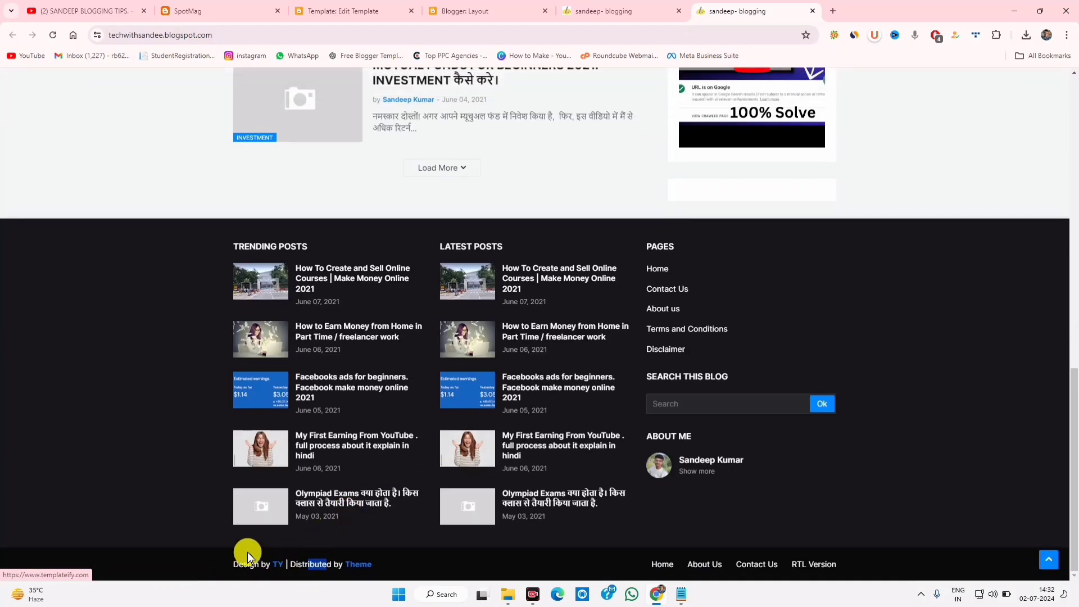
pyautogui.moveTo(211, 559); pyautogui.dragTo(446, 558)
# Step: Switch to the untitled Notepad note and review the replacement copyright code's blog URL, link name and hidden ty-copy-container div
pyautogui.click(680, 594)
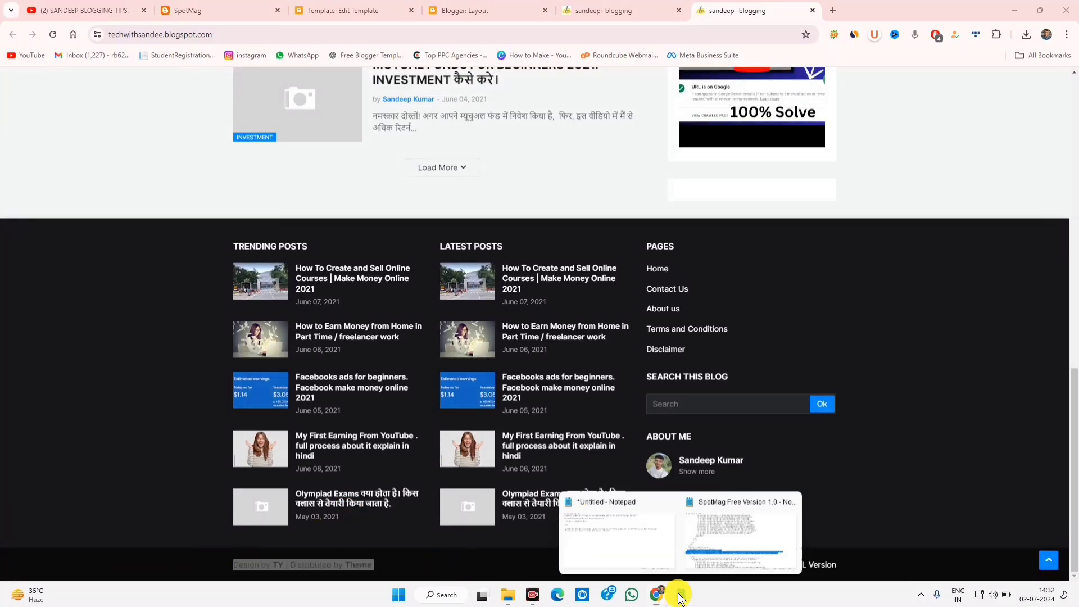
pyautogui.click(650, 566)
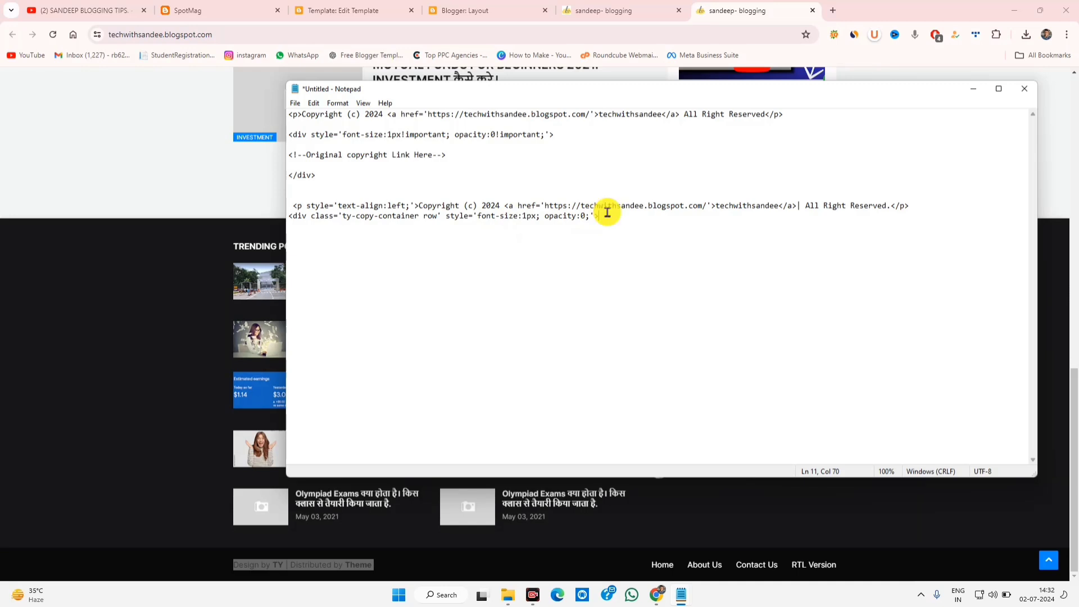
pyautogui.moveTo(607, 213); pyautogui.dragTo(337, 217)
pyautogui.click(585, 307)
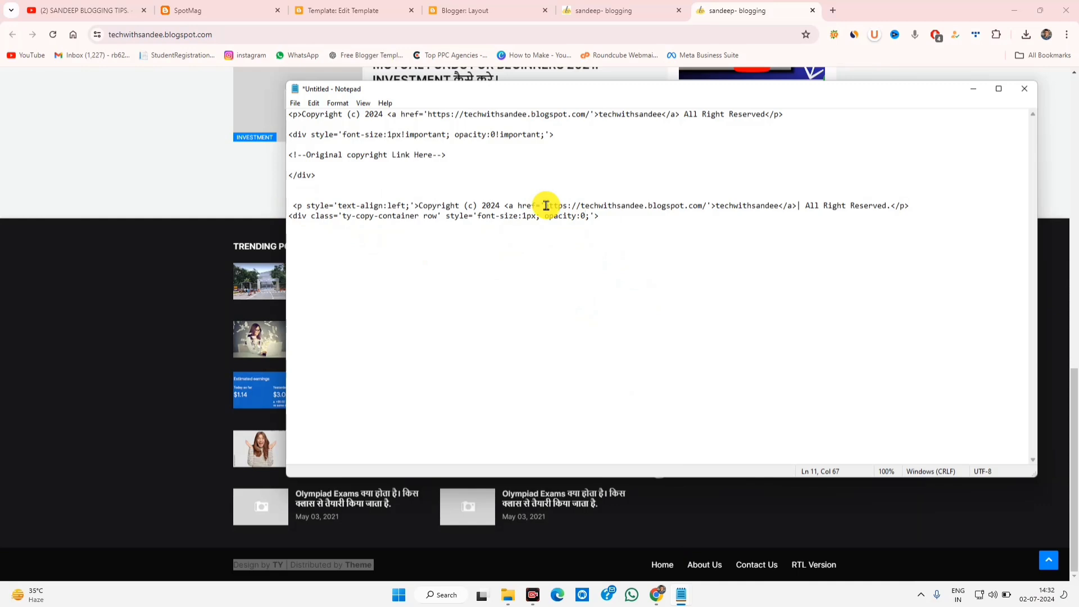
pyautogui.moveTo(558, 205); pyautogui.dragTo(707, 205)
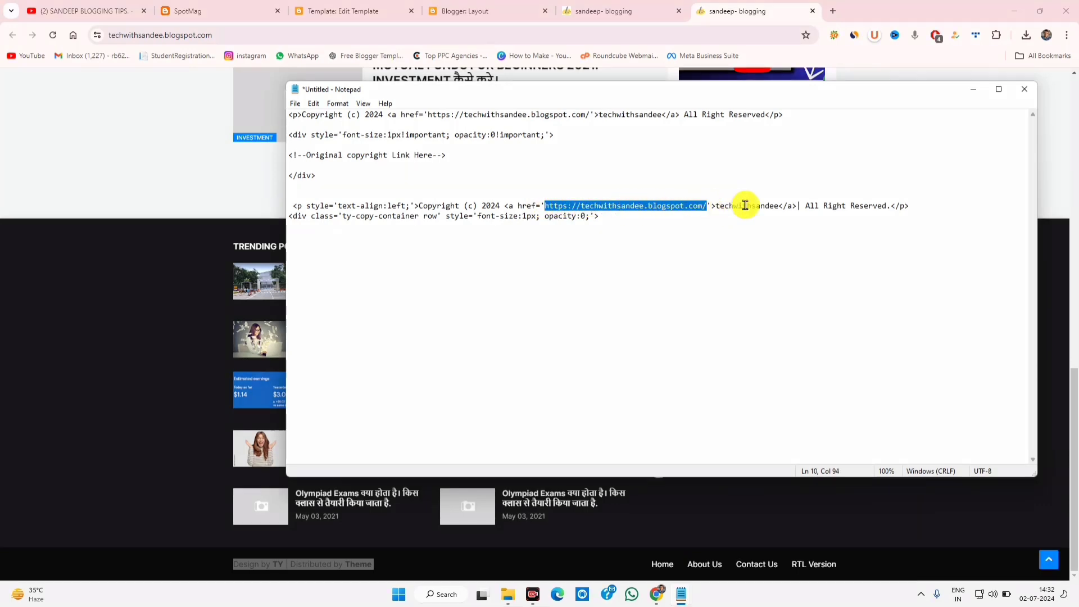
pyautogui.doubleClick(735, 205)
pyautogui.doubleClick(751, 203)
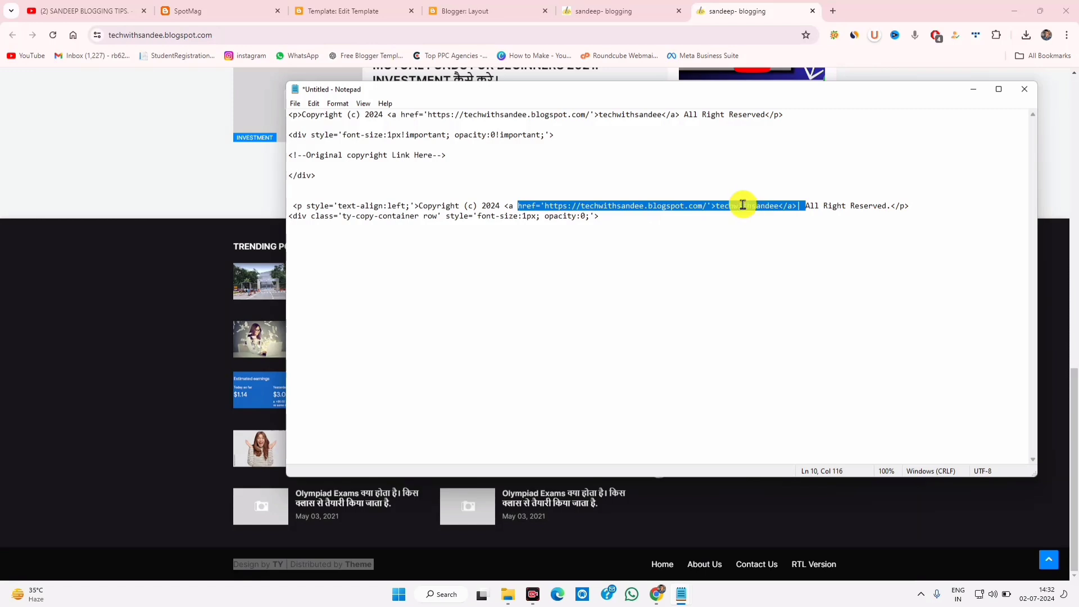
pyautogui.moveTo(715, 205); pyautogui.dragTo(778, 202)
pyautogui.moveTo(747, 247); pyautogui.dragTo(281, 211)
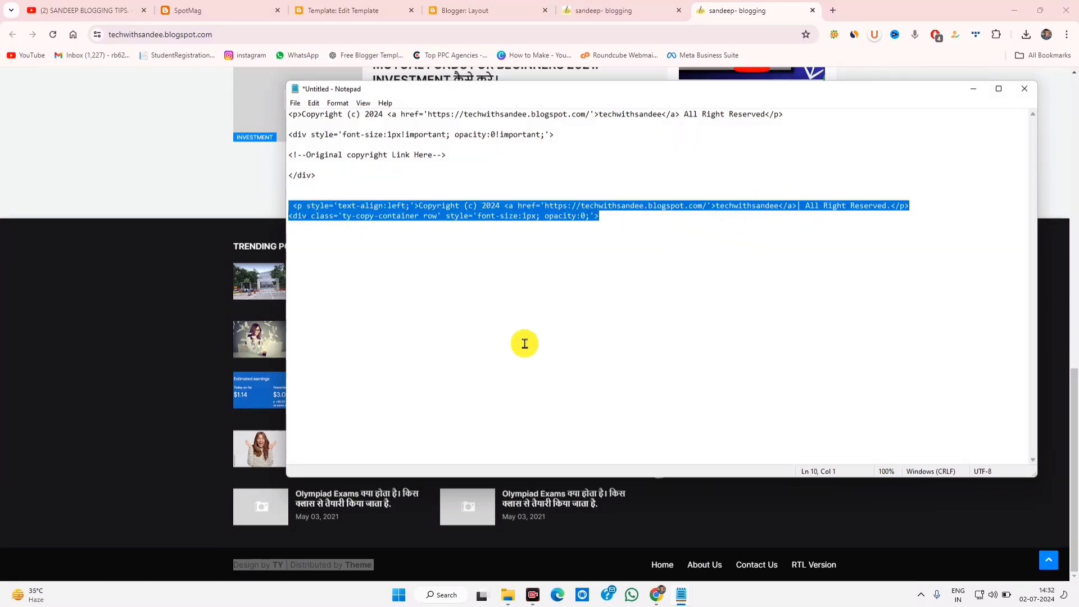
# Step: Return to the blog in the browser and copy the word "Design" from the footer credit line
pyautogui.click(621, 3)
pyautogui.click(707, 3)
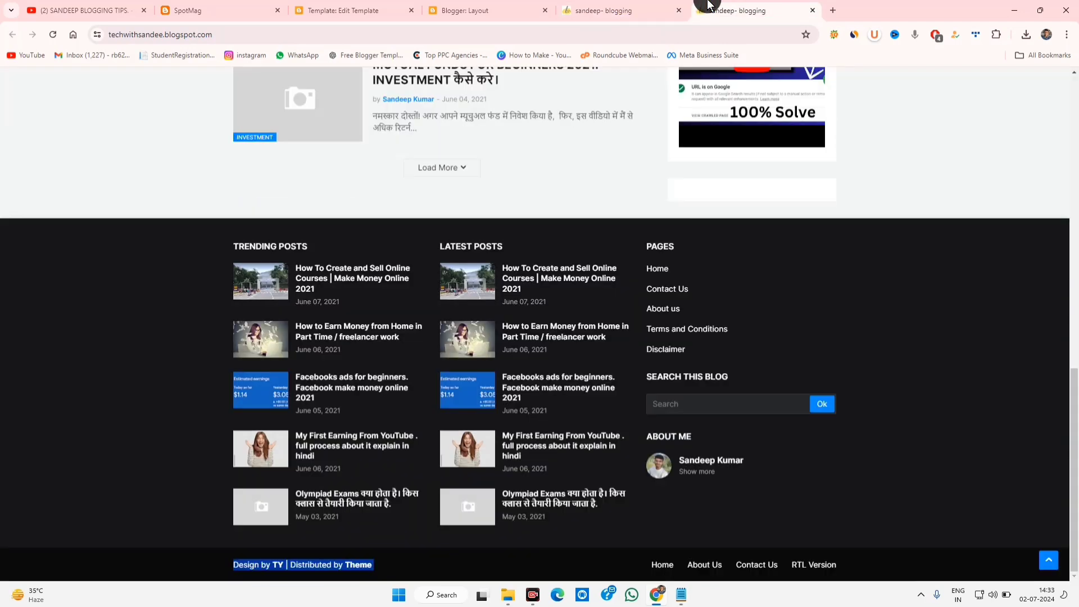
pyautogui.click(253, 564)
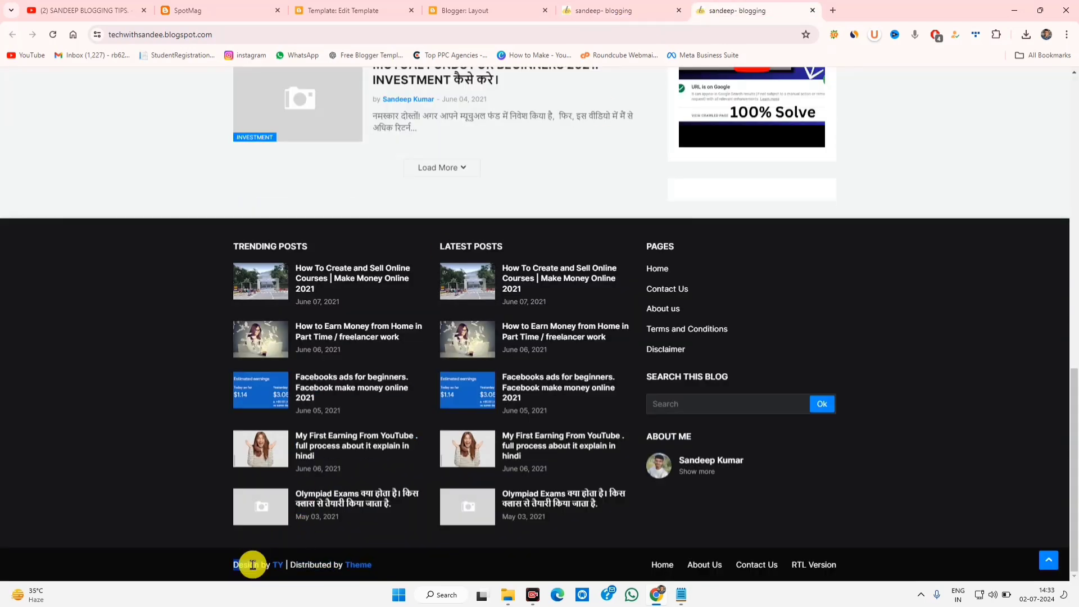
pyautogui.rightClick(252, 564)
pyautogui.press('Escape')
# Step: Leave the theme code for the Theme page and reopen the HTML editor
pyautogui.click(362, 10)
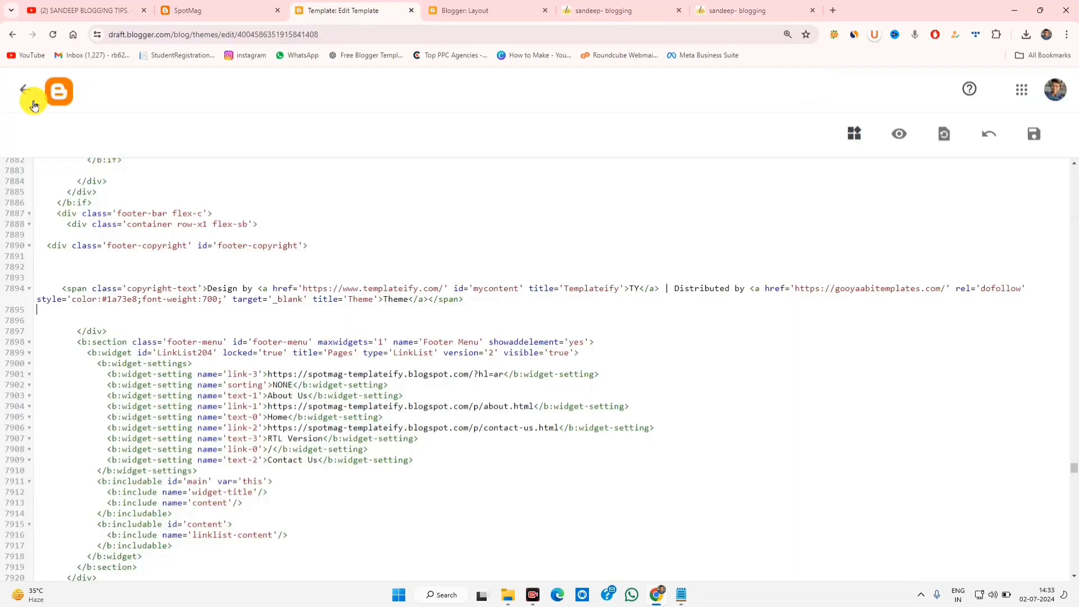
pyautogui.click(32, 103)
pyautogui.click(534, 221)
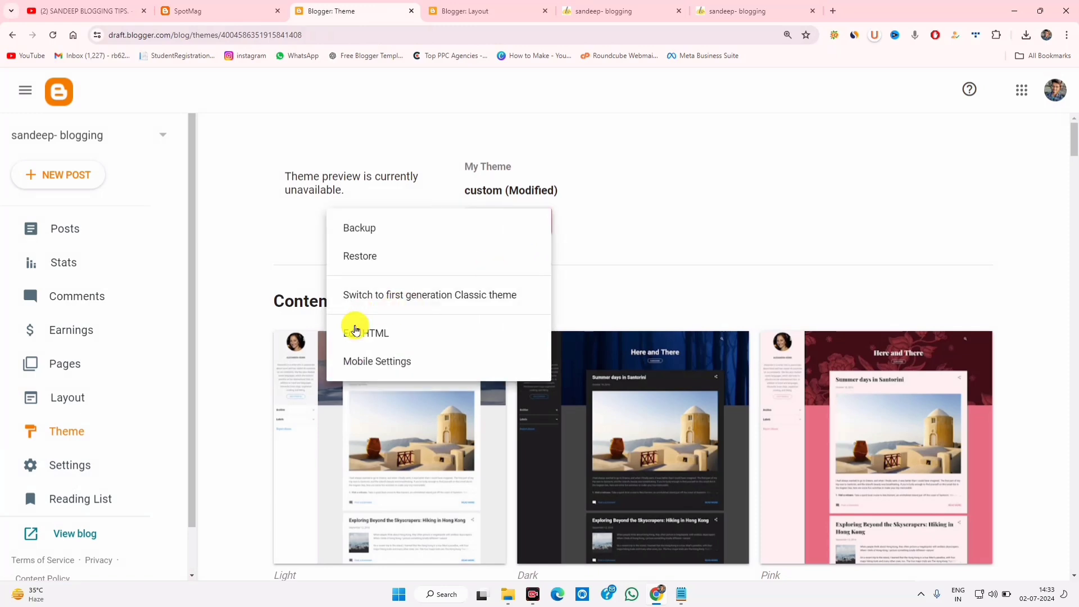
pyautogui.click(371, 333)
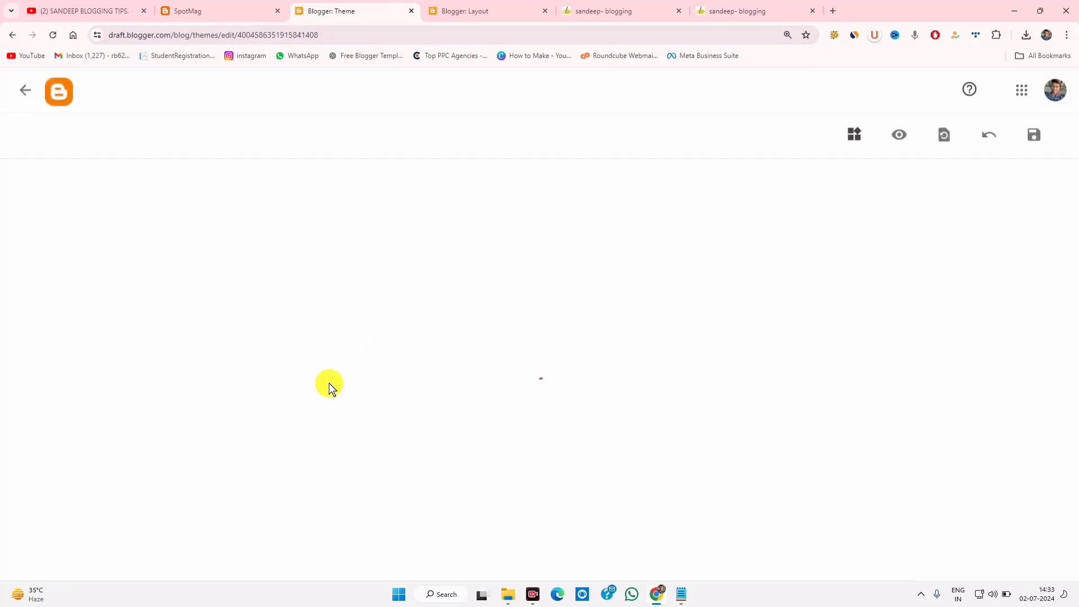
# Step: Search the theme's HTML for "Design" and go to the copyright-text span inside the footer-copyright div
pyautogui.hotkey('ctrl', 'f')
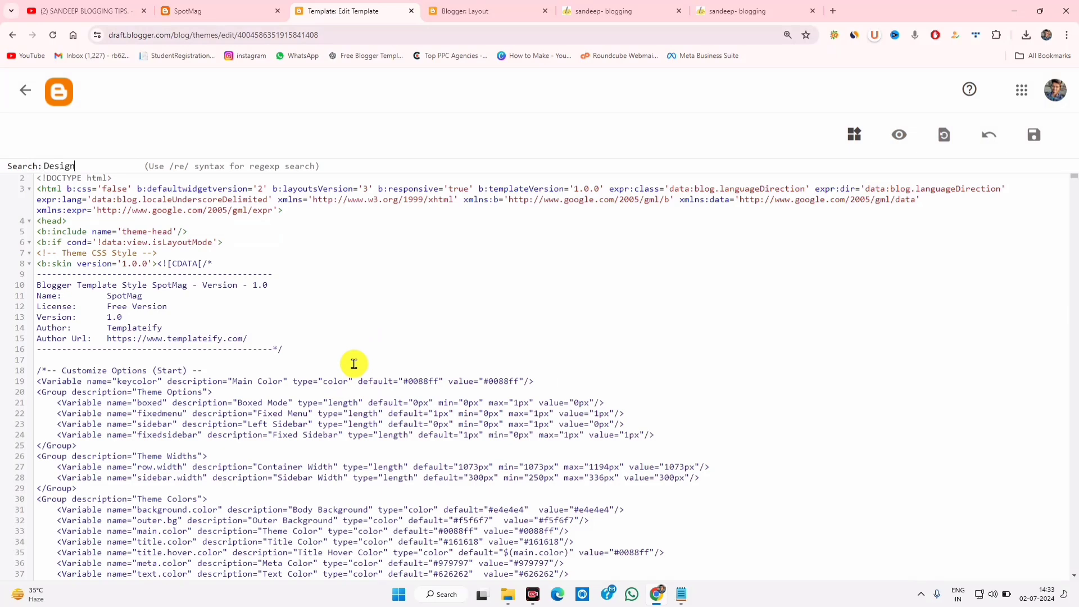
pyautogui.press('Return')
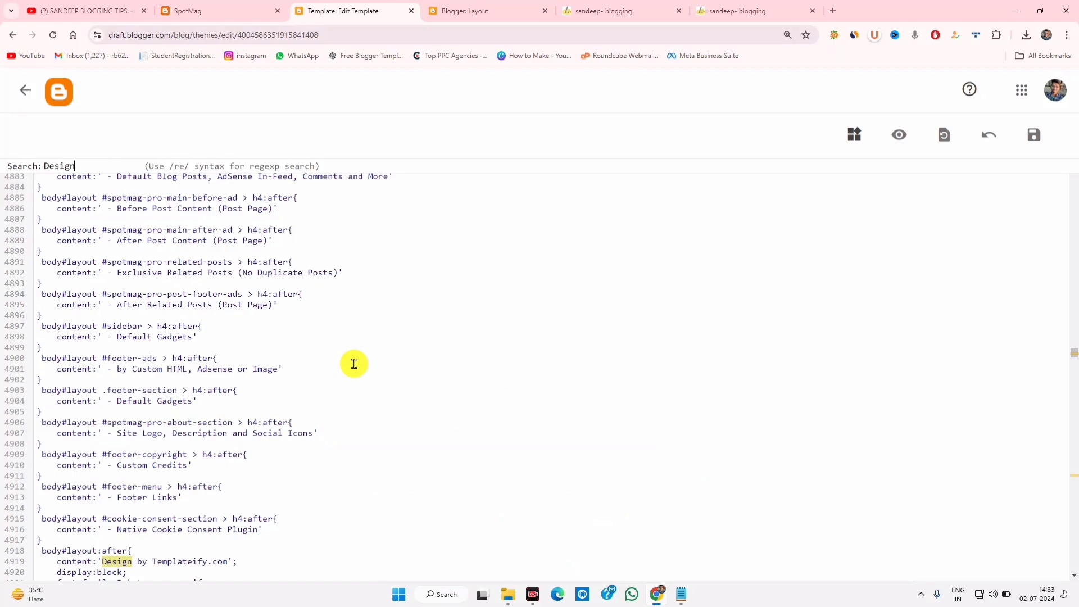
pyautogui.press('Return')
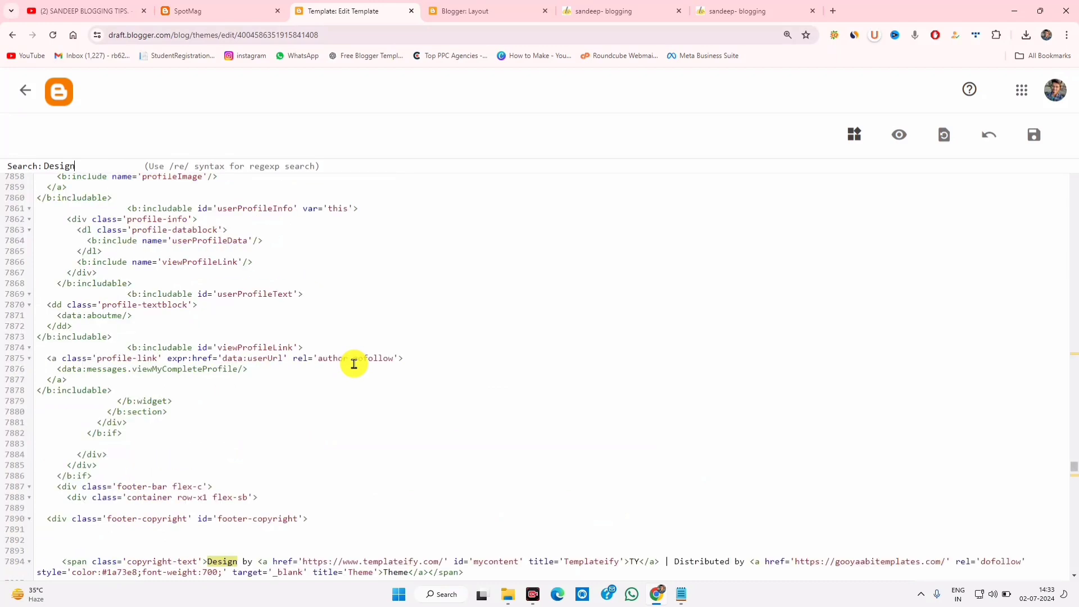
pyautogui.scroll(-3, 354, 364)
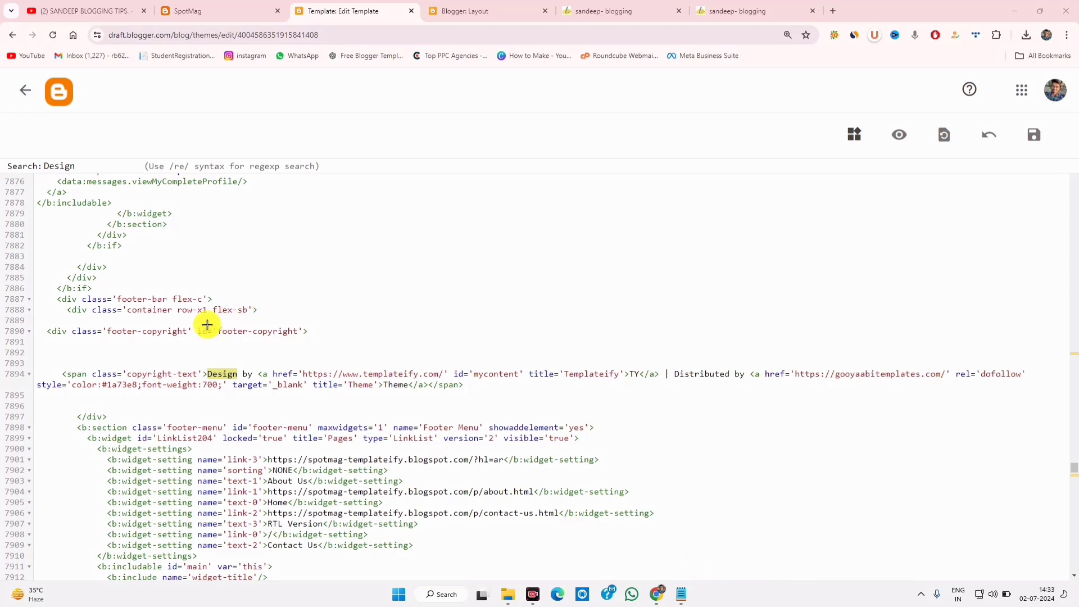
pyautogui.moveTo(207, 325); pyautogui.dragTo(346, 342)
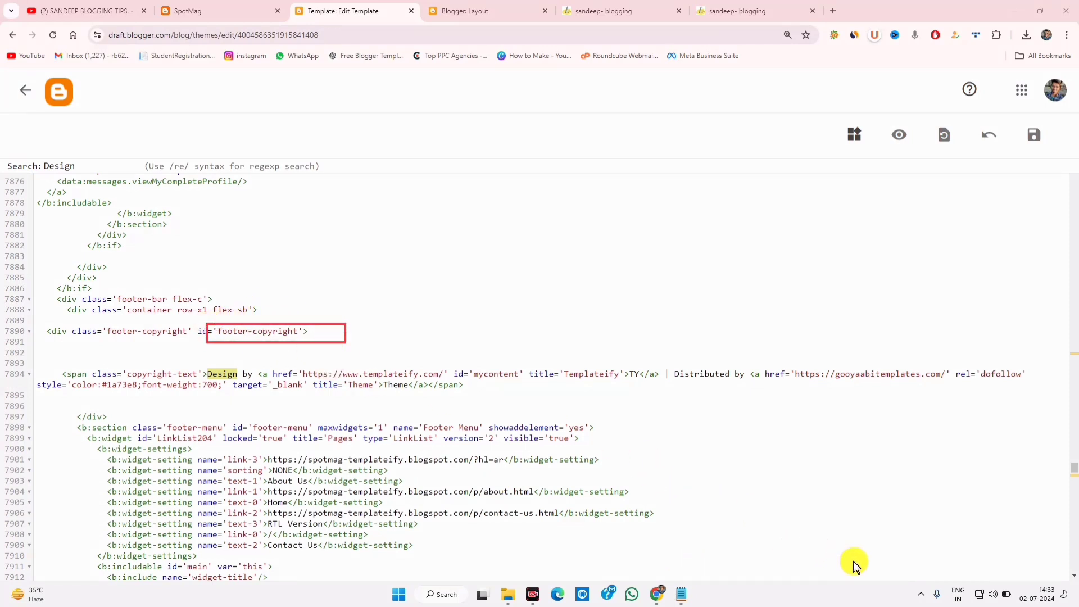
pyautogui.moveTo(48, 353); pyautogui.dragTo(1065, 414)
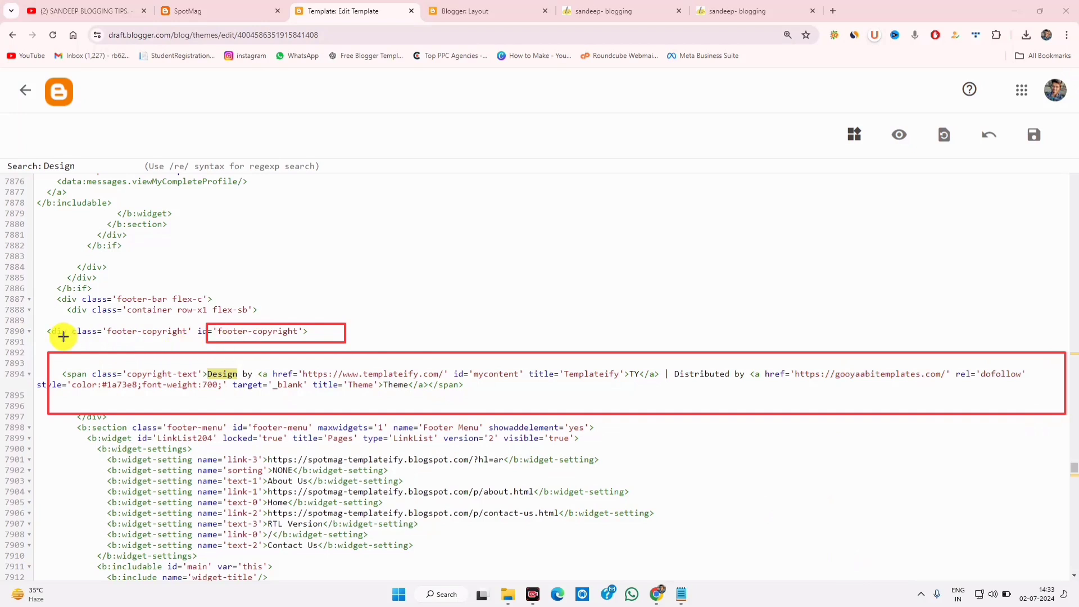
pyautogui.moveTo(236, 315); pyautogui.dragTo(340, 368)
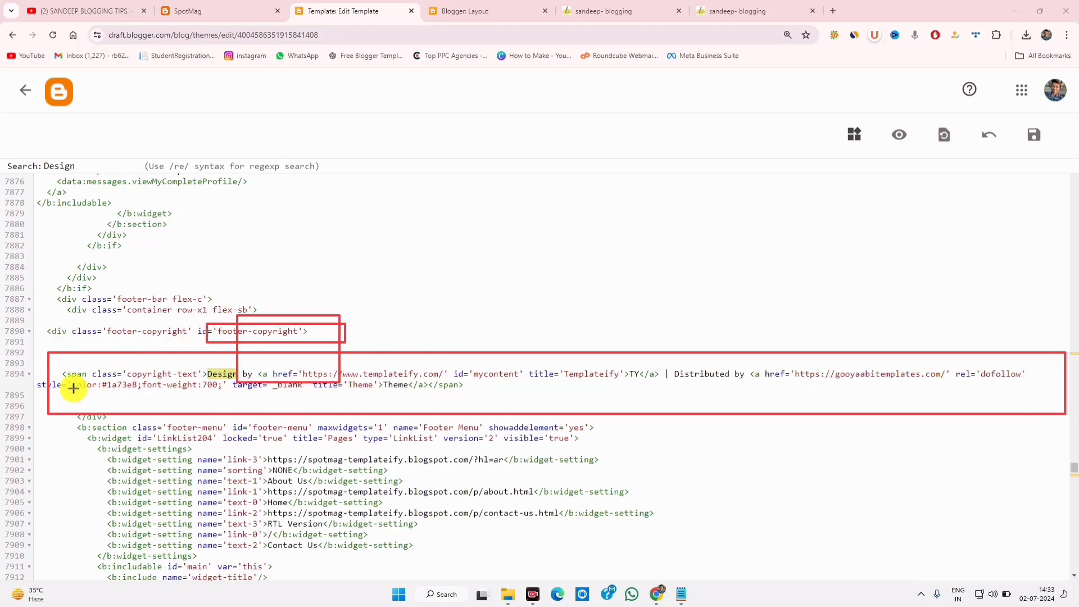
pyautogui.moveTo(73, 386)
pyautogui.mouseDown()
pyautogui.moveTo(113, 407)
pyautogui.moveTo(172, 411)
pyautogui.mouseUp()
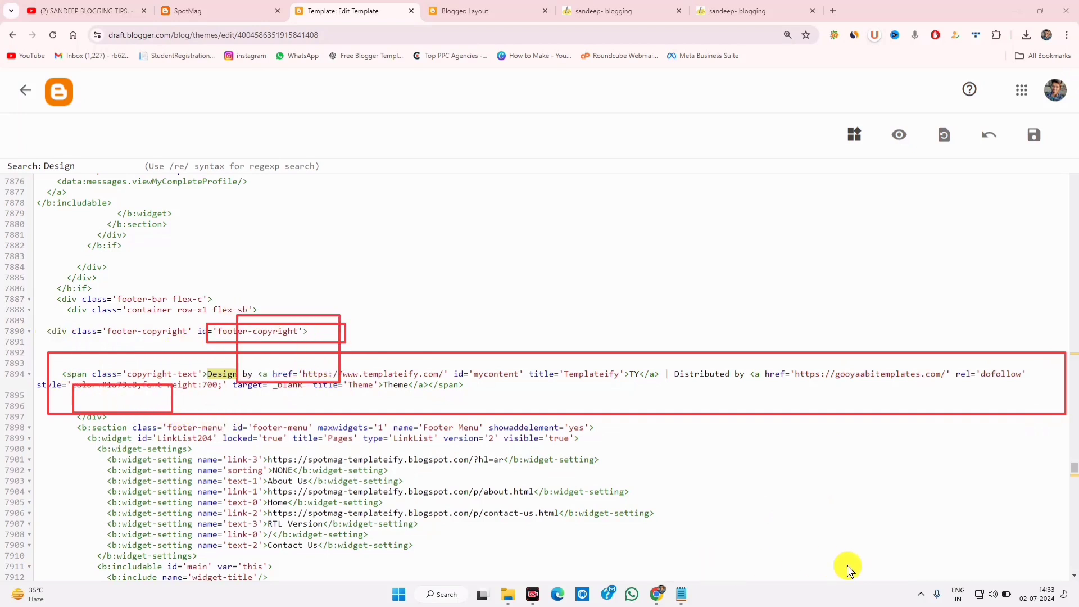
pyautogui.click(829, 566)
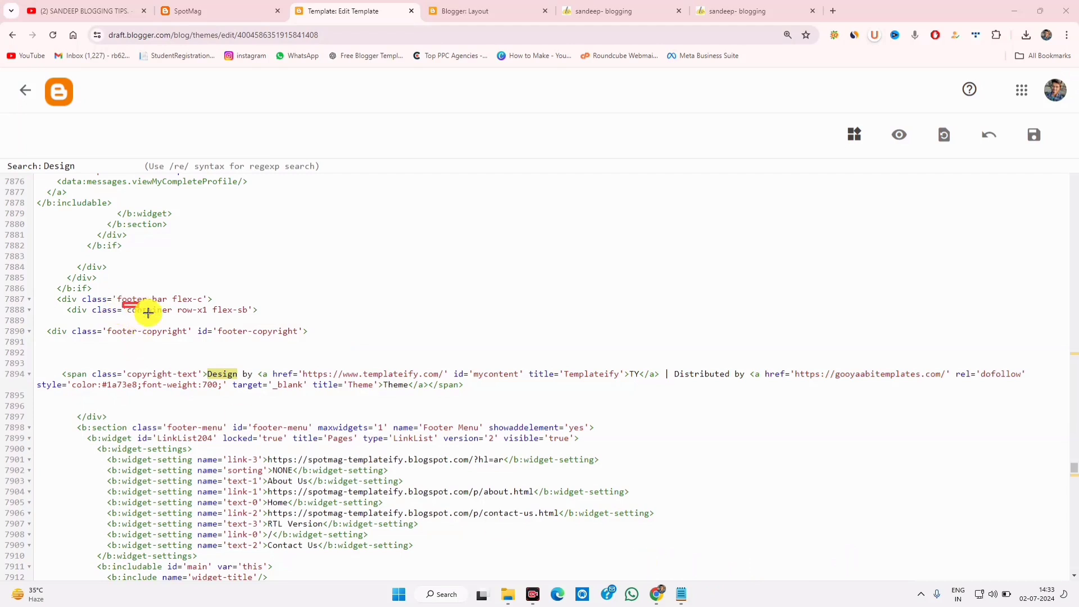
pyautogui.moveTo(148, 313); pyautogui.dragTo(202, 319)
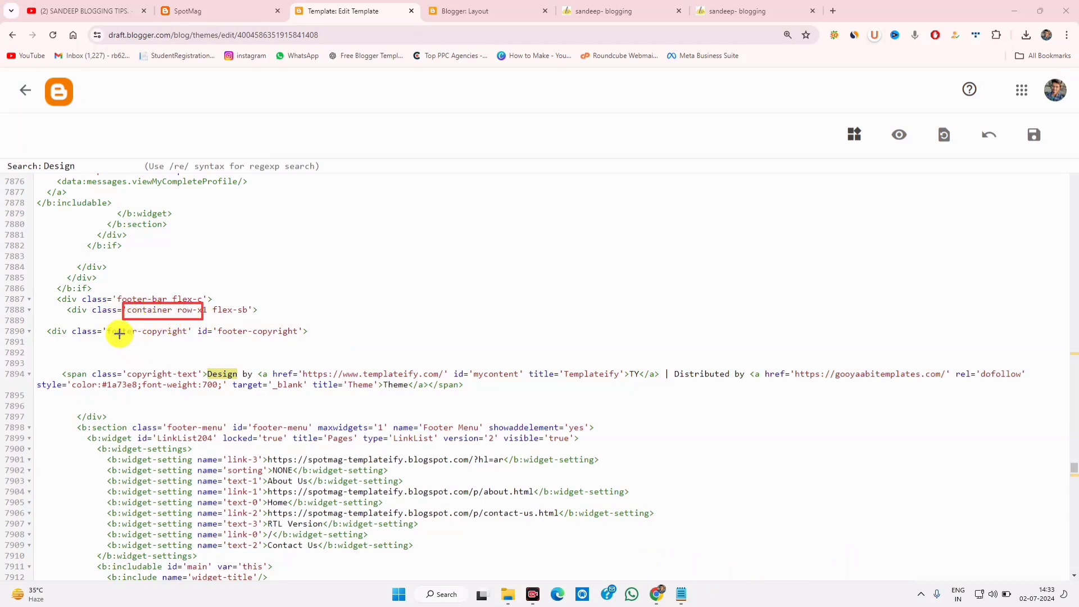
pyautogui.moveTo(117, 325)
pyautogui.mouseDown()
pyautogui.moveTo(224, 341)
pyautogui.moveTo(150, 303)
pyautogui.moveTo(122, 304)
pyautogui.mouseUp()
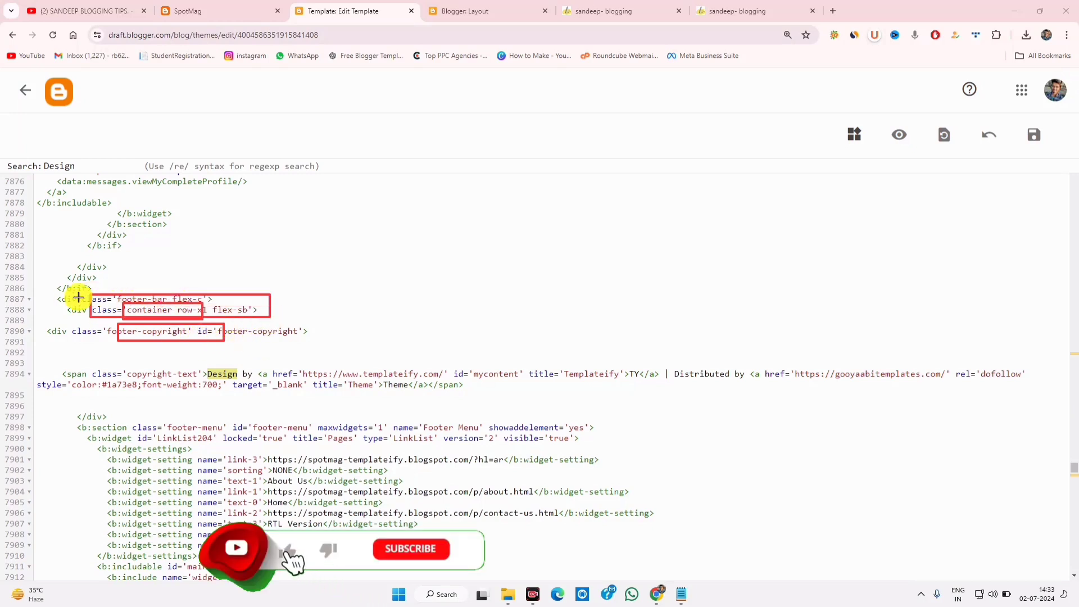
pyautogui.moveTo(46, 304); pyautogui.dragTo(122, 317)
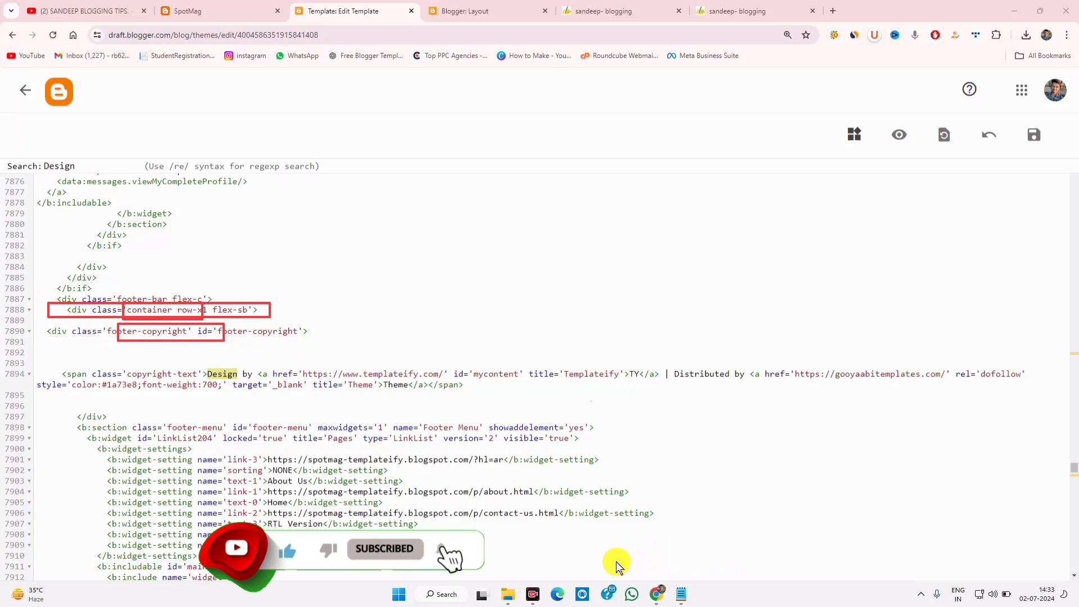
pyautogui.press('Escape')
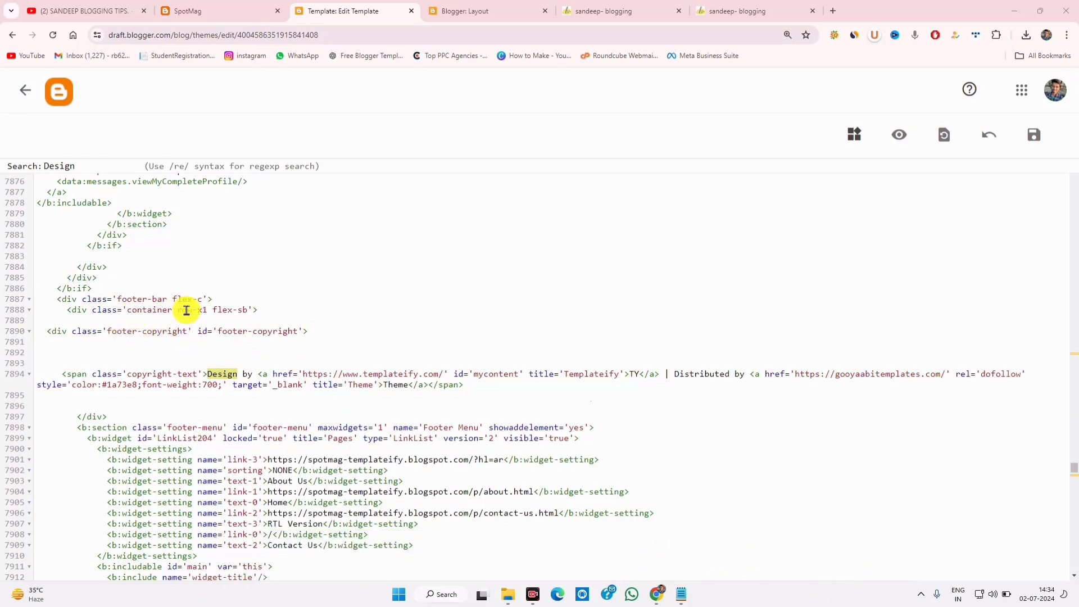
# Step: Copy the selected 2024 copyright paragraph and the hidden ty-copy-container div from the untitled Notepad note, putting Notepad away
pyautogui.moveTo(683, 593)
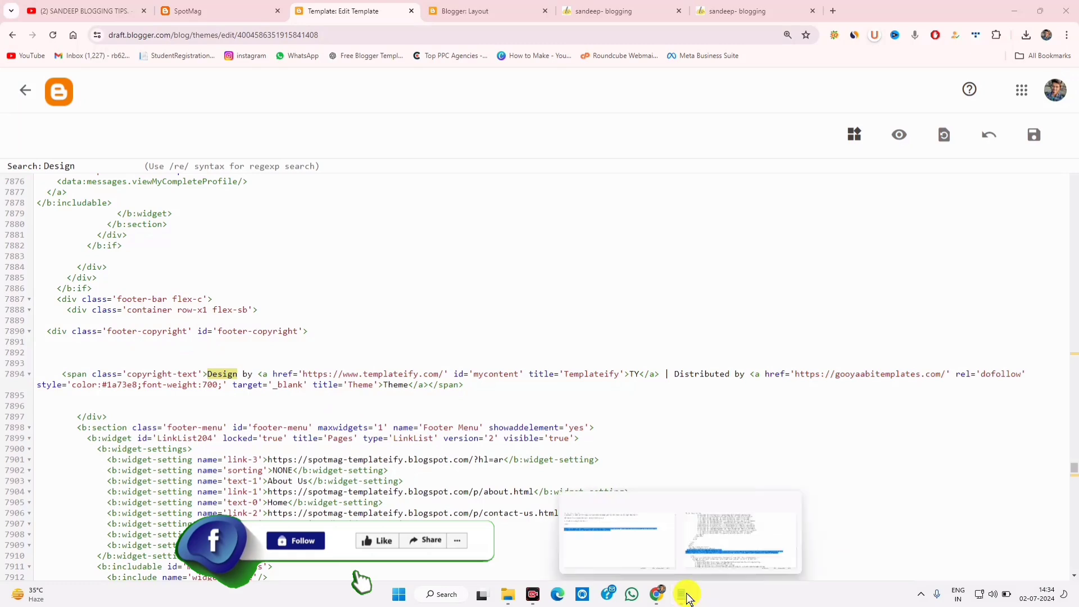
pyautogui.click(665, 508)
pyautogui.rightClick(386, 208)
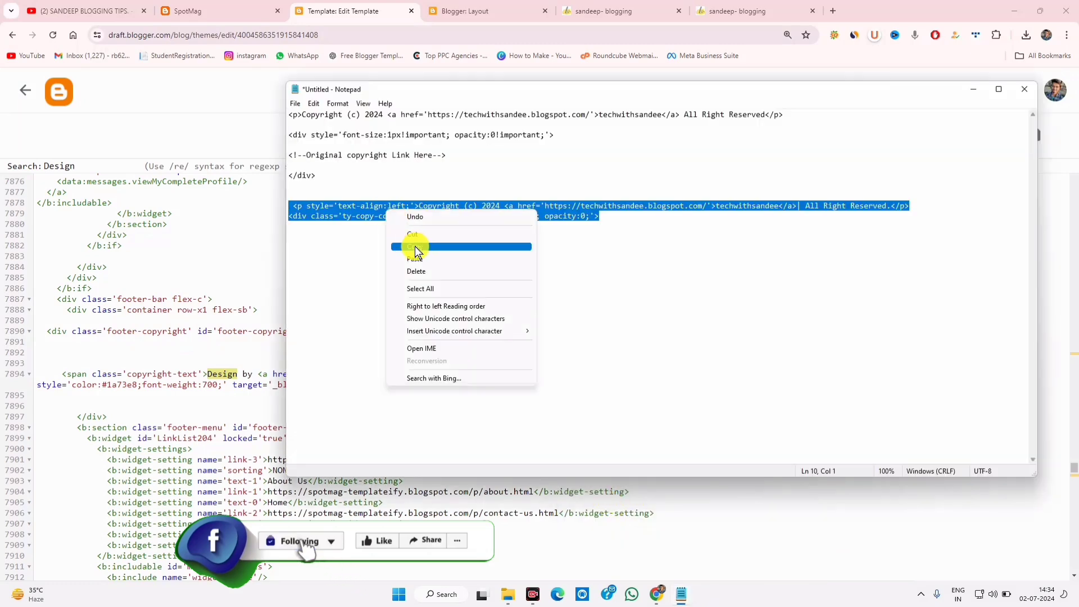
pyautogui.click(415, 246)
pyautogui.click(977, 93)
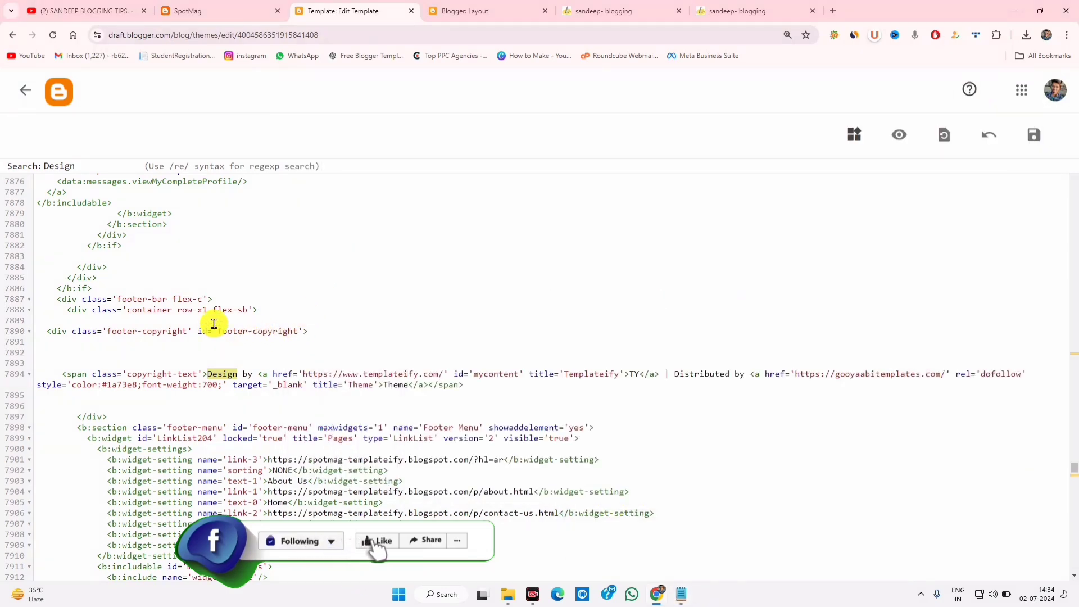
# Step: Paste the copied copyright code on a new line directly below the container row-x1 flex-sb div in the theme HTML
pyautogui.click(270, 313)
pyautogui.press('Return')
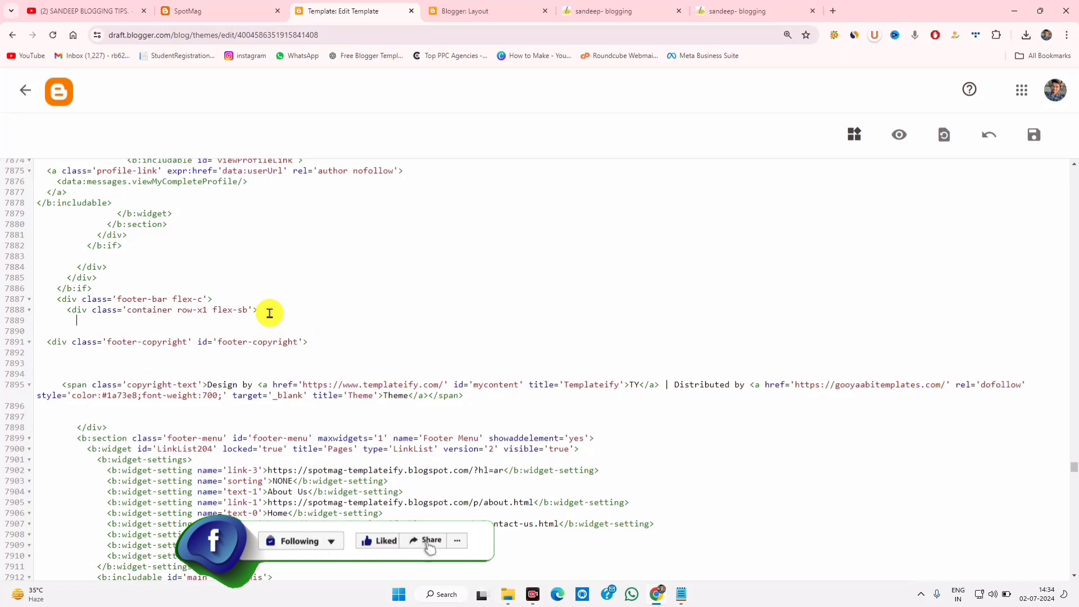
pyautogui.hotkey('ctrl', 'v')
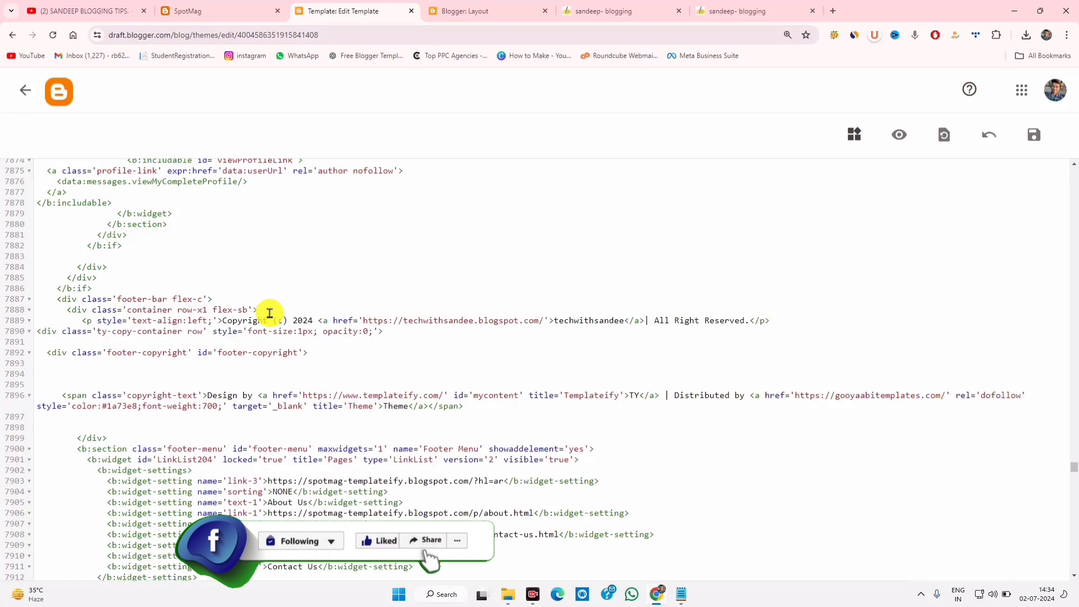
# Step: Add a copy of the closing </div> tag on the empty line below the copyright-text span and save the theme
pyautogui.moveTo(117, 438); pyautogui.dragTo(53, 438)
pyautogui.rightClick(95, 437)
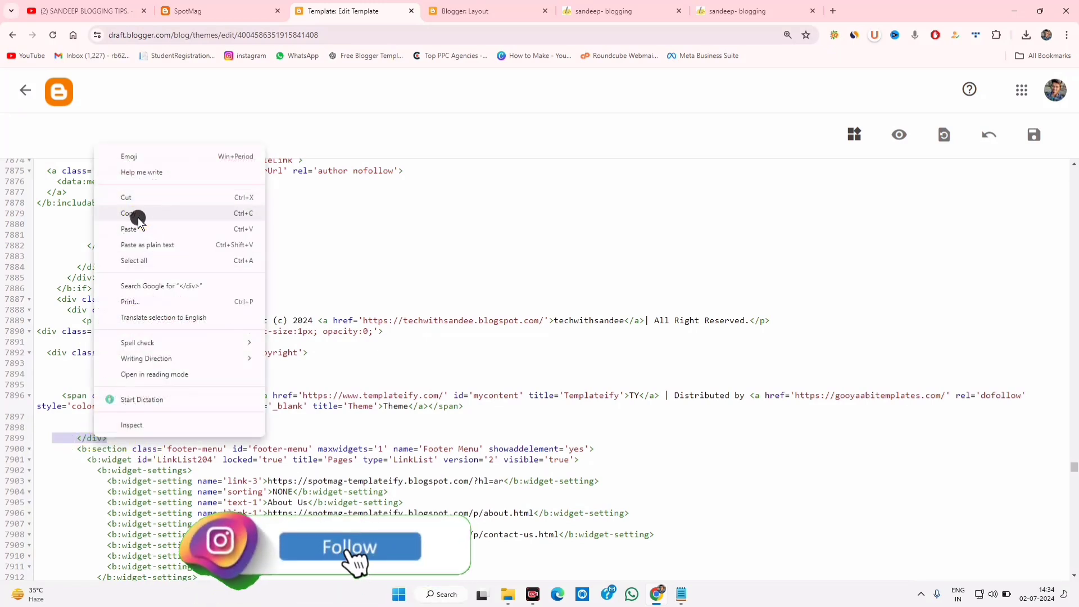
pyautogui.click(137, 212)
pyautogui.rightClick(85, 428)
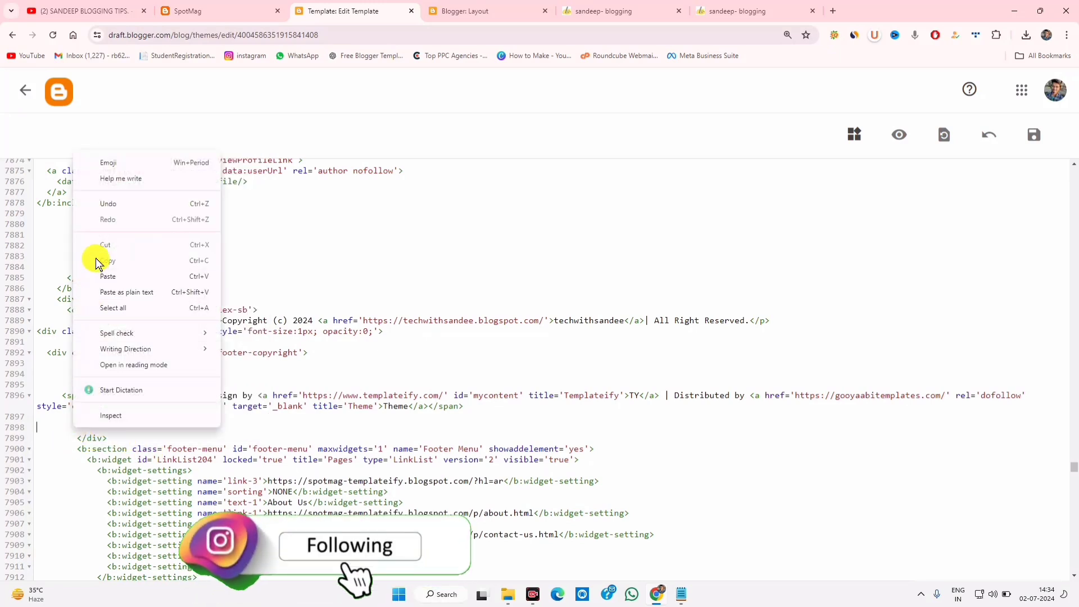
pyautogui.click(106, 275)
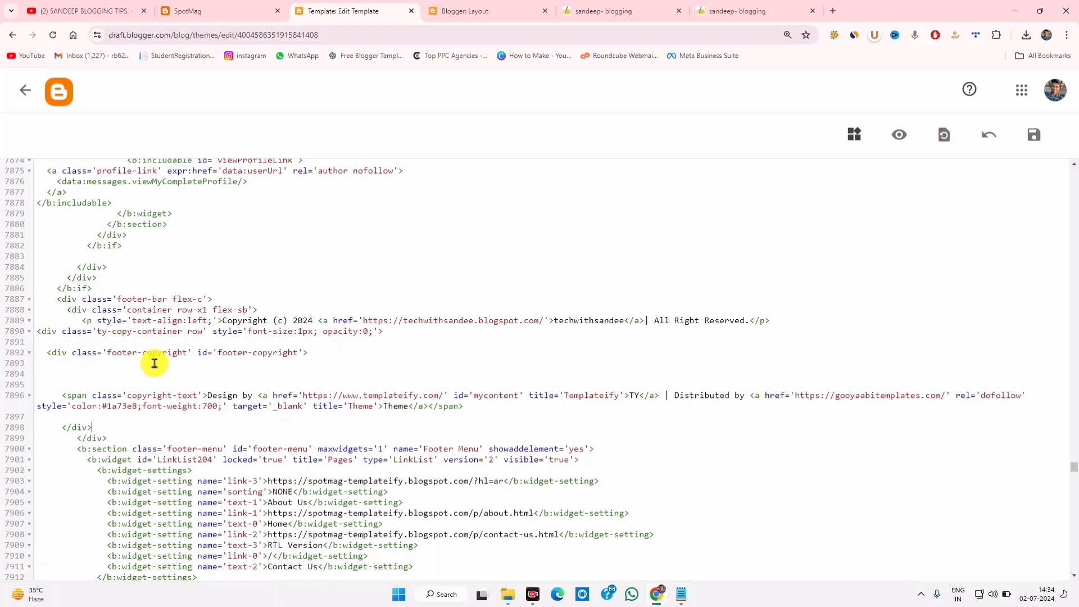
pyautogui.click(1033, 136)
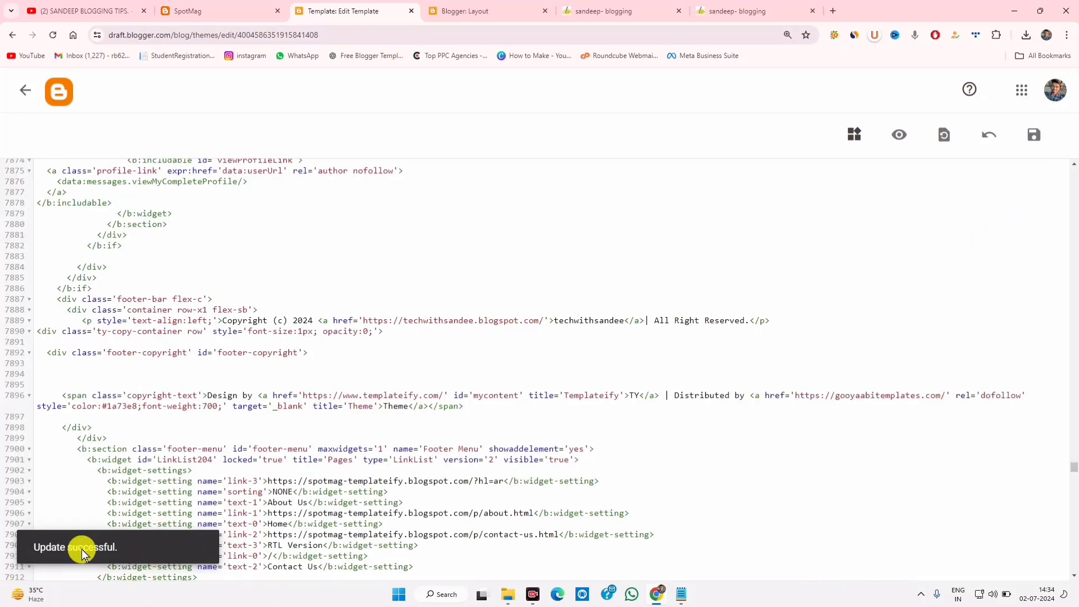
pyautogui.moveTo(44, 545); pyautogui.dragTo(67, 546)
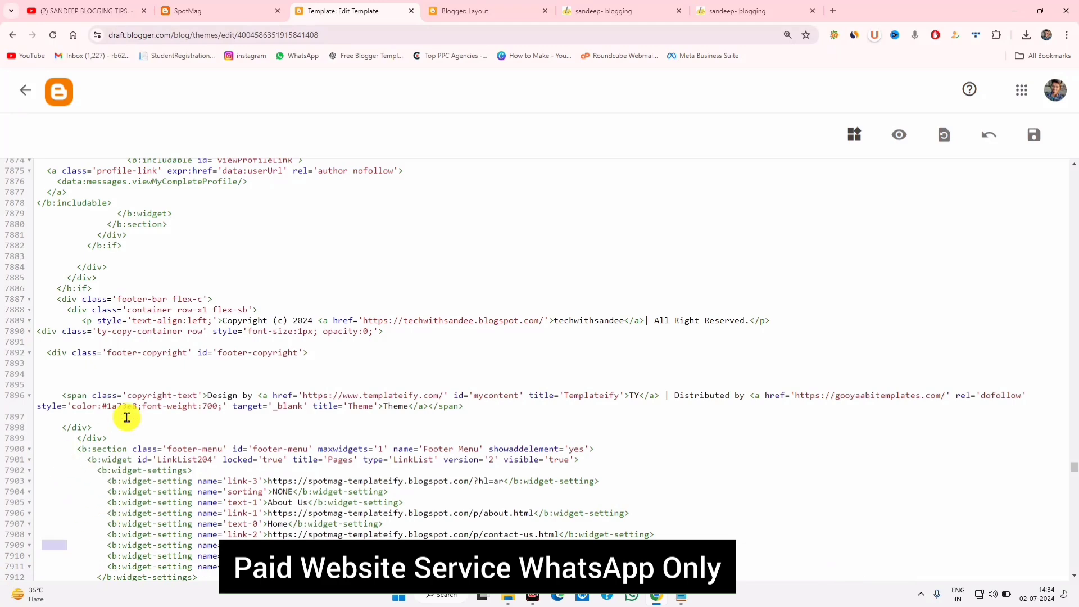
# Step: Reload the open blog page and inspect the copyright line in its footer
pyautogui.click(759, 8)
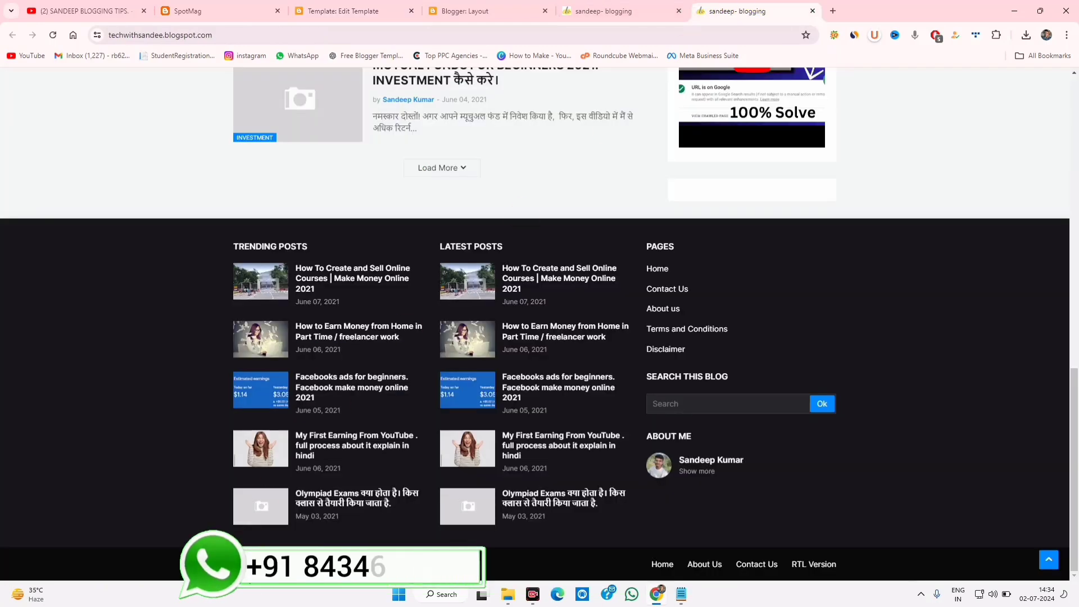
pyautogui.click(55, 35)
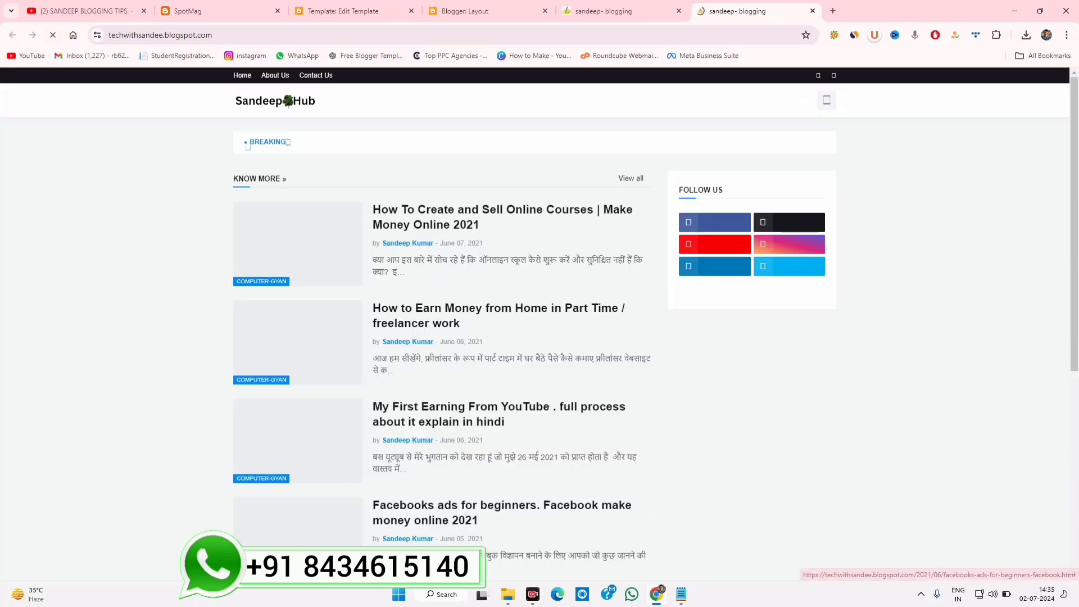
pyautogui.scroll(-3, 294, 449)
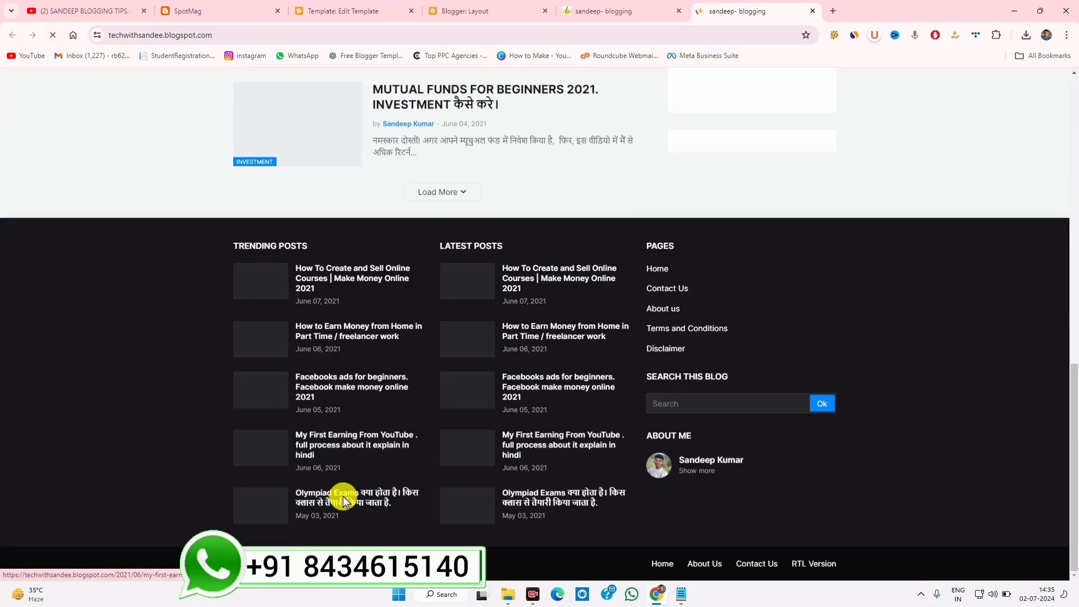
pyautogui.moveTo(249, 564)
pyautogui.mouseDown()
pyautogui.moveTo(424, 569)
pyautogui.moveTo(323, 567)
pyautogui.mouseUp()
pyautogui.click(445, 568)
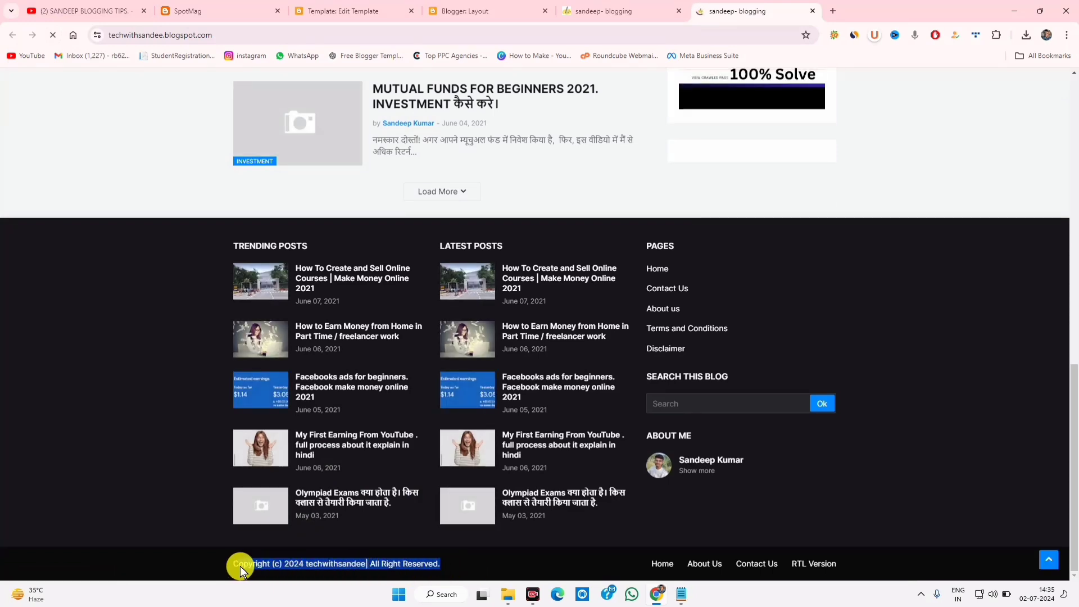
pyautogui.moveTo(241, 565); pyautogui.dragTo(299, 565)
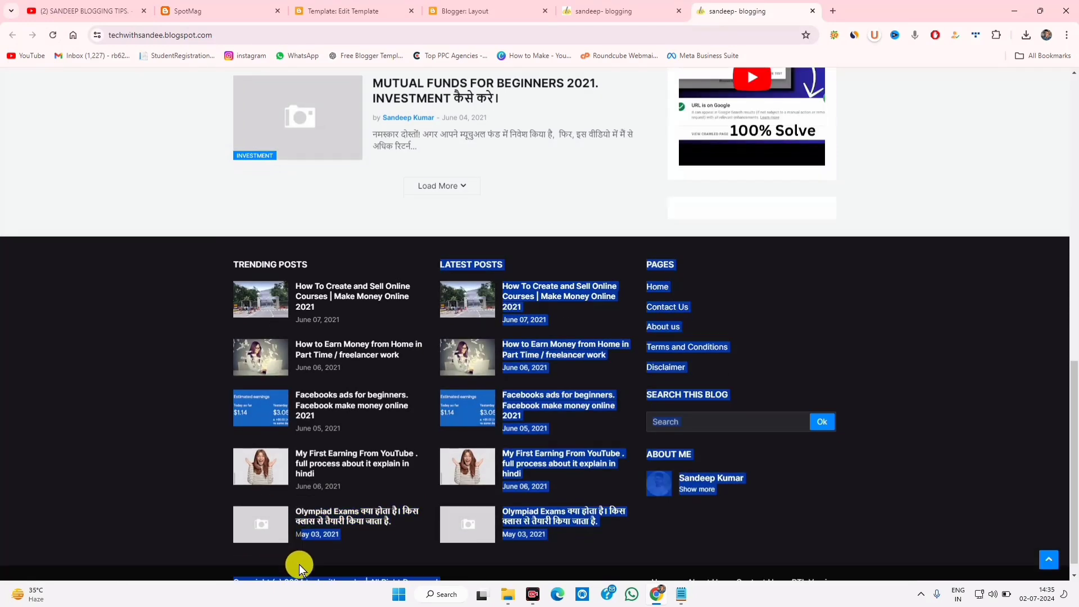
pyautogui.scroll(-1, 298, 564)
pyautogui.tripleClick(261, 562)
pyautogui.click(261, 563)
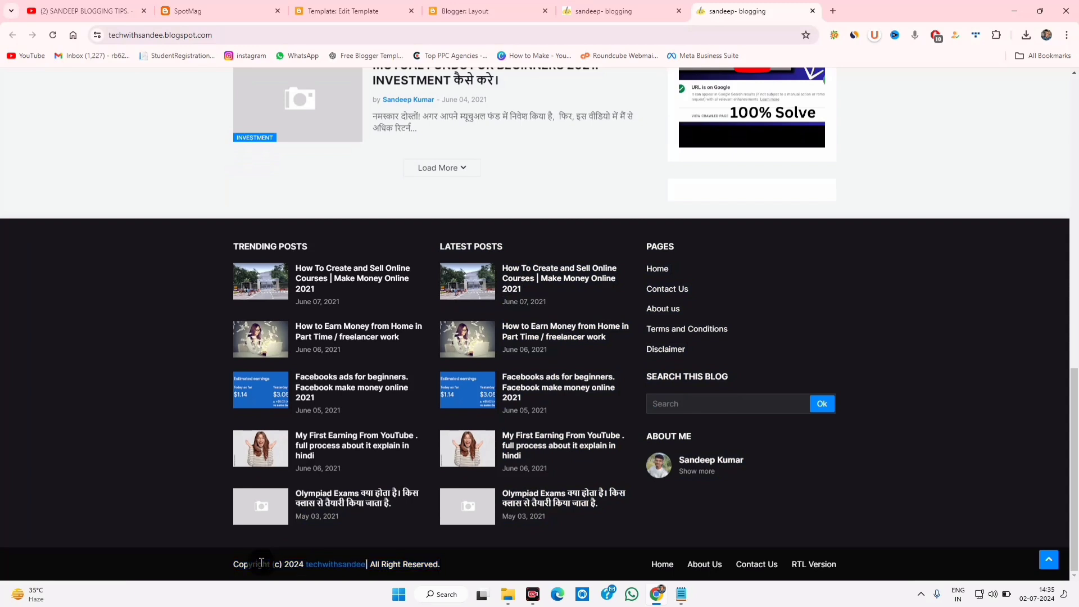
pyautogui.tripleClick(262, 562)
pyautogui.click(199, 559)
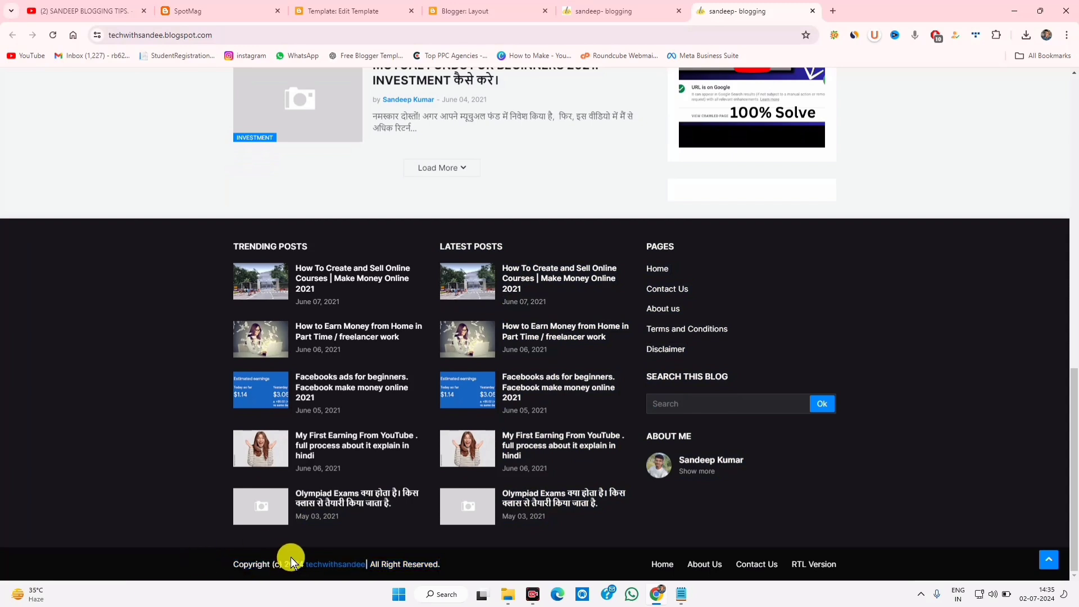
pyautogui.moveTo(230, 559); pyautogui.dragTo(450, 578)
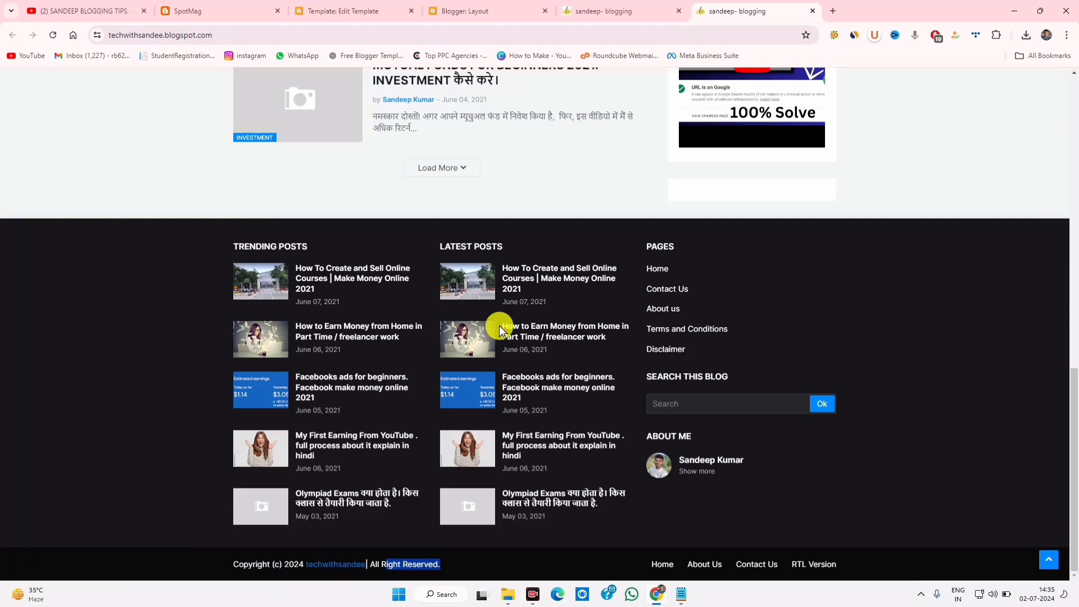
pyautogui.scroll(15, 496, 365)
# Step: Reload the blog's other open page and check the footer copyright line there too
pyautogui.click(579, 7)
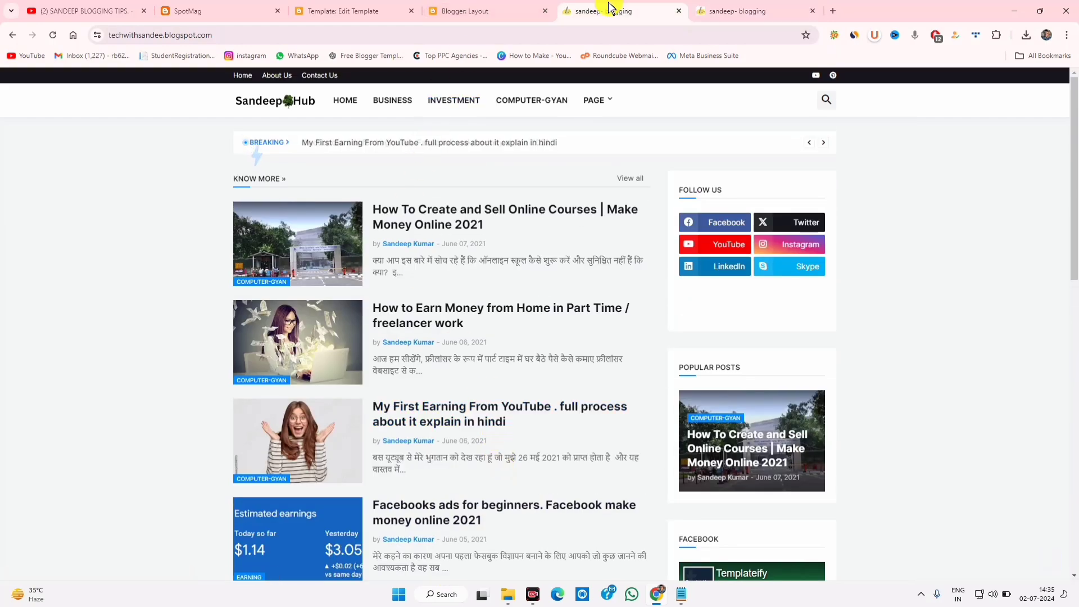
pyautogui.click(56, 36)
pyautogui.scroll(-15, 511, 362)
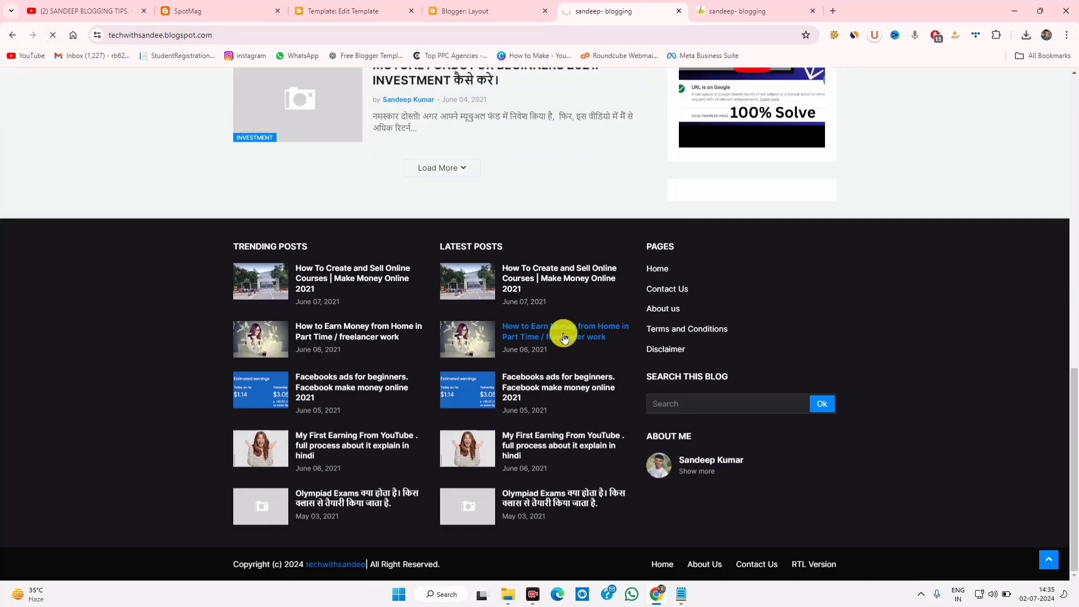
pyautogui.scroll(-15, 429, 409)
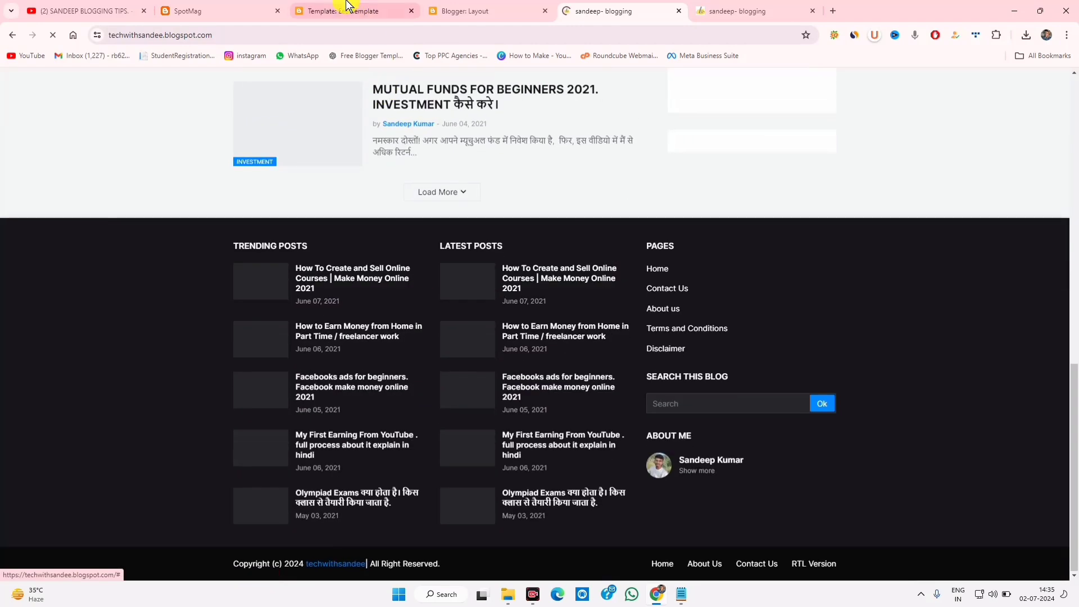
# Step: Leave the theme's HTML editor and open the blog's Posts list in Blogger
pyautogui.click(349, 10)
pyautogui.click(28, 87)
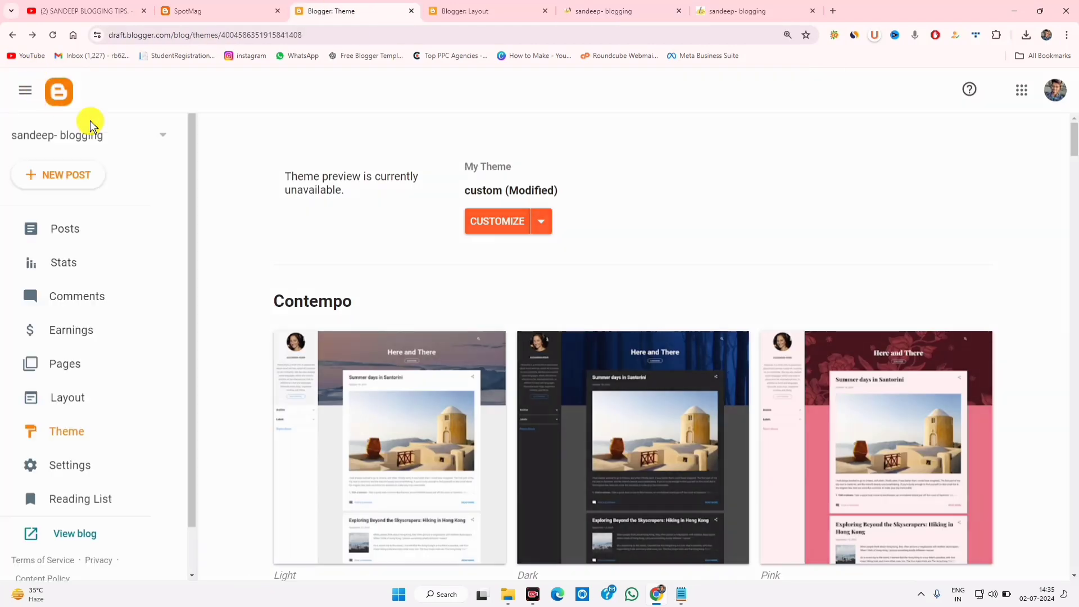
pyautogui.click(106, 235)
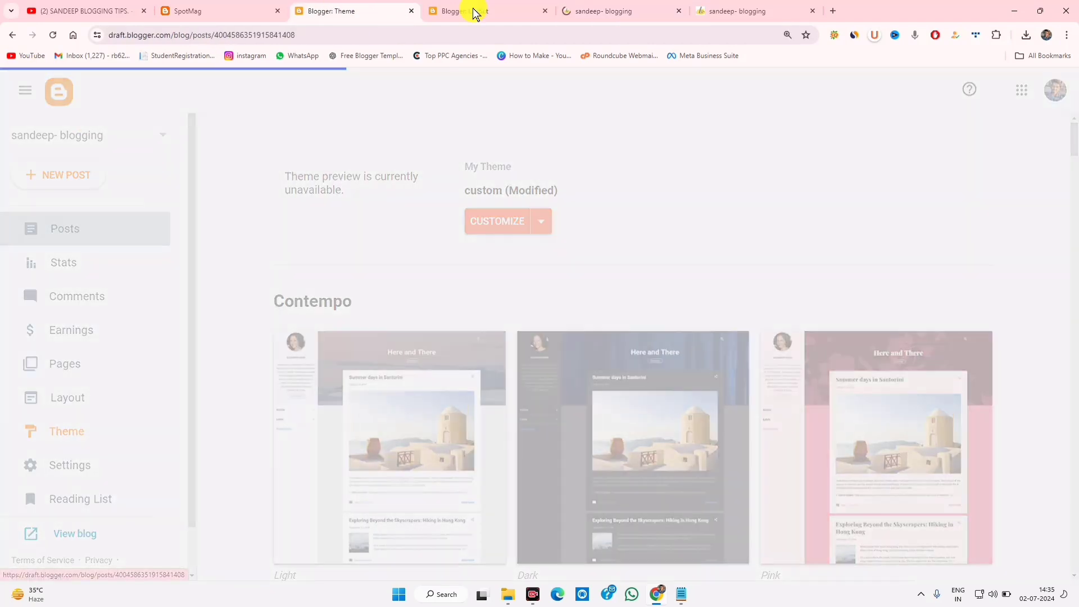
pyautogui.click(494, 10)
# Step: View the blog post "How To Create and Sell Online Courses | Make Money Online 2021", look through it and return to the homepage
pyautogui.click(601, 10)
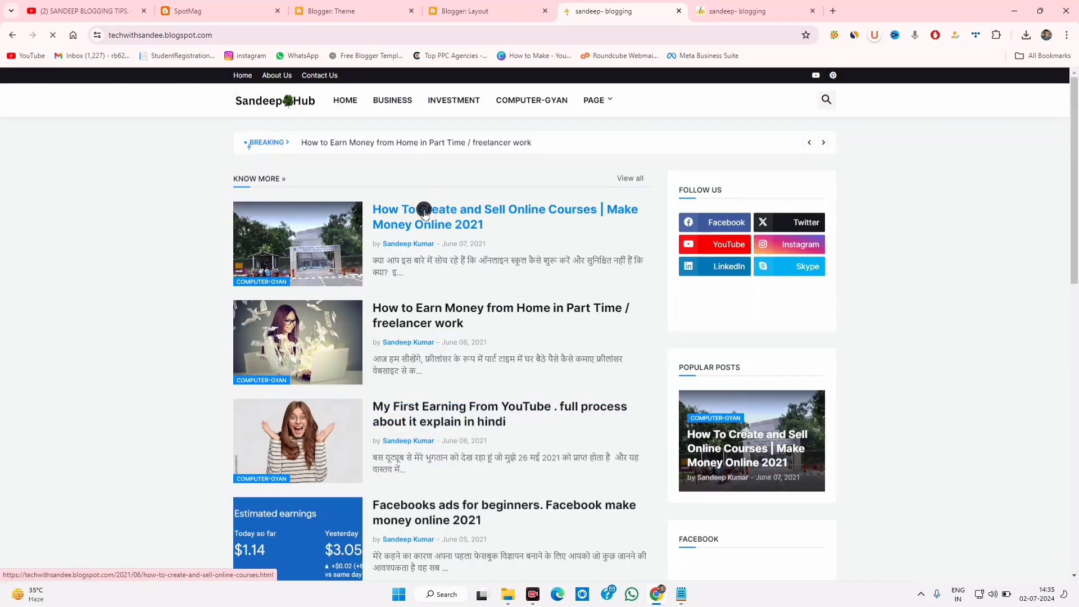
pyautogui.click(424, 215)
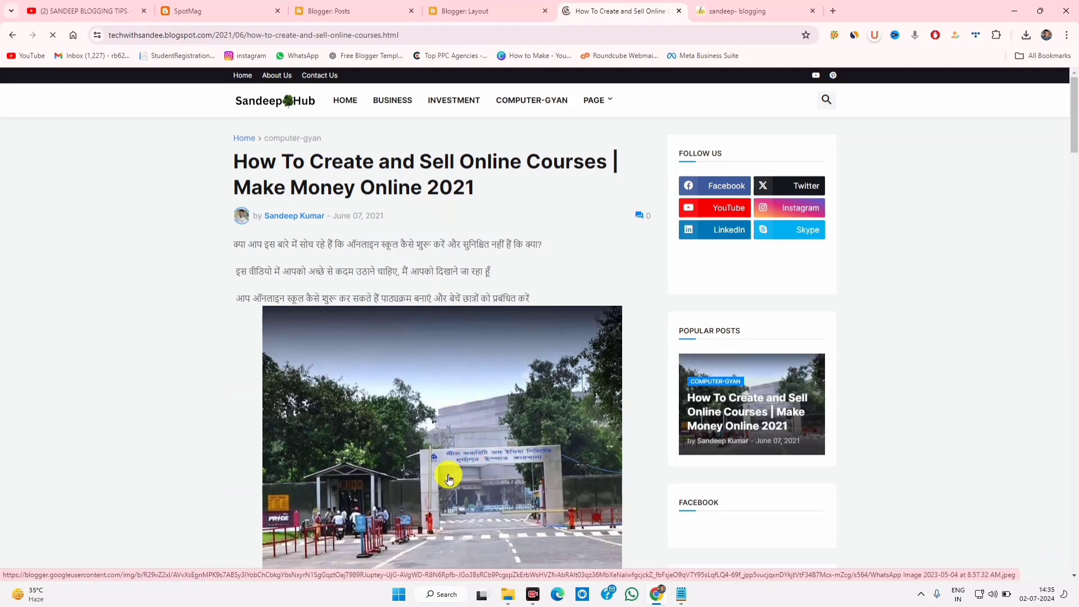
pyautogui.scroll(-3, 430, 450)
pyautogui.scroll(-3, 430, 443)
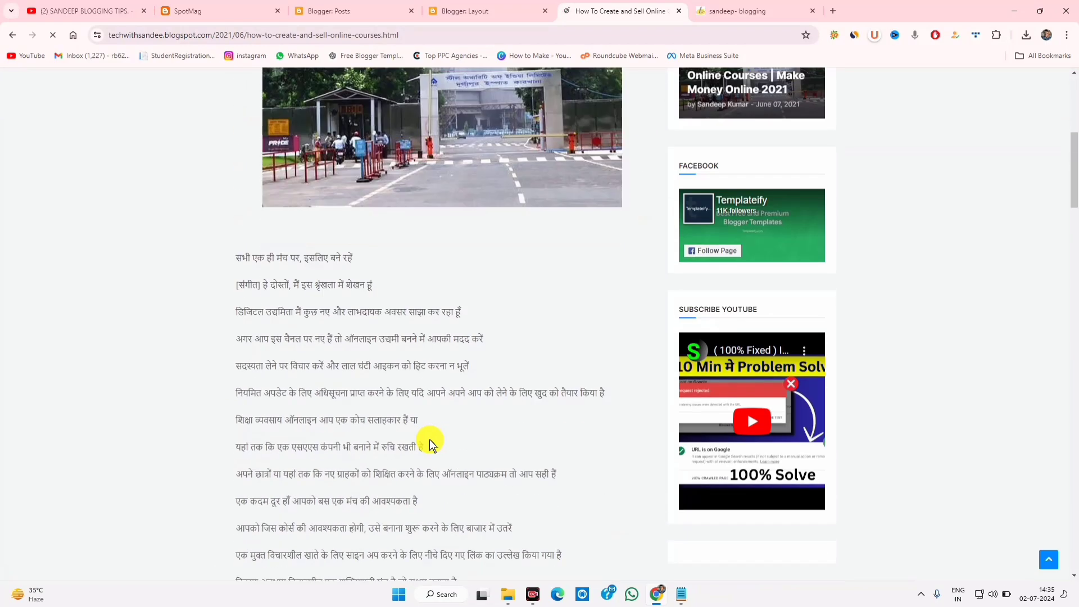
pyautogui.scroll(-3, 430, 444)
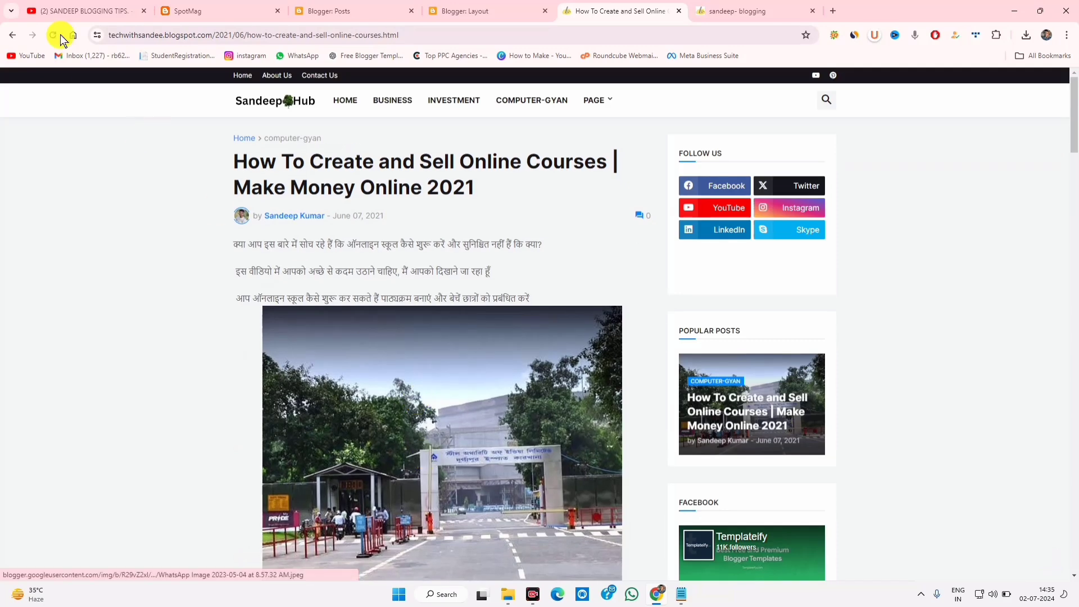
pyautogui.click(14, 36)
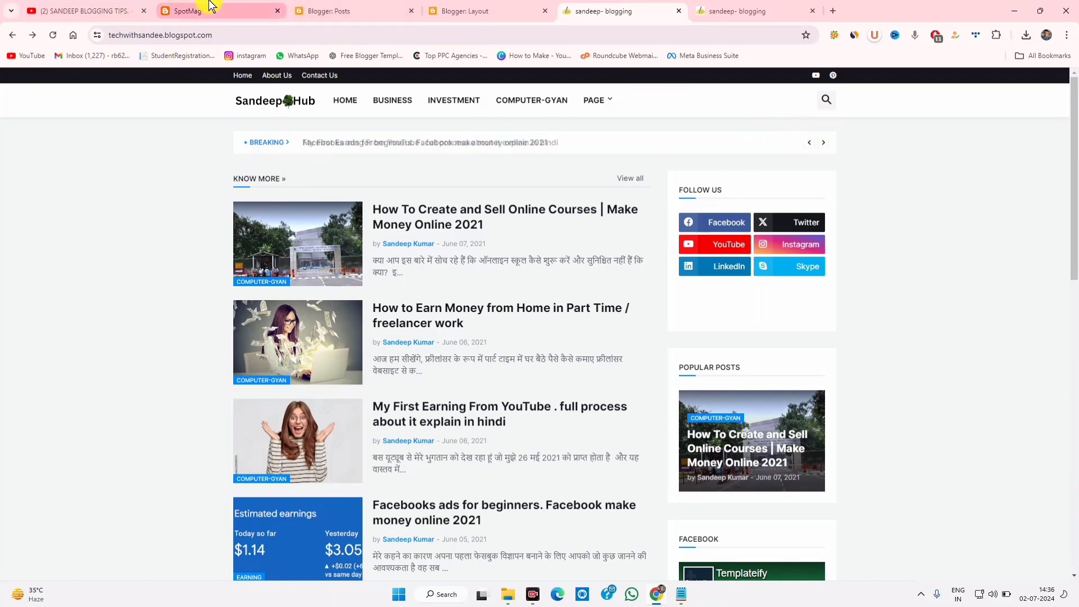
# Step: Switch to the YouTube channel page and browse its latest videos
pyautogui.click(122, 3)
pyautogui.click(193, 6)
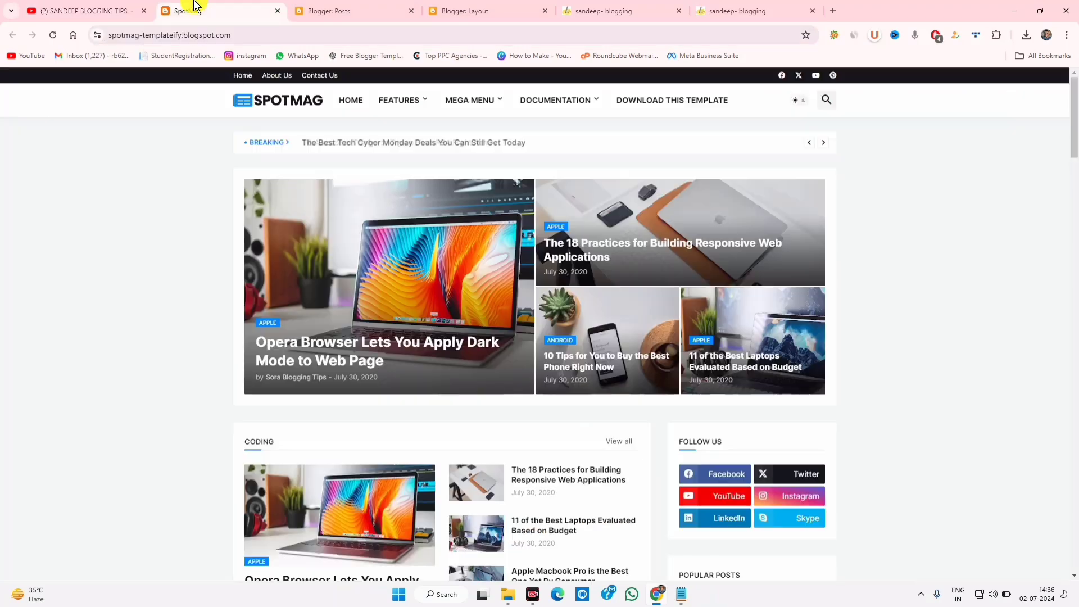
pyautogui.click(149, 18)
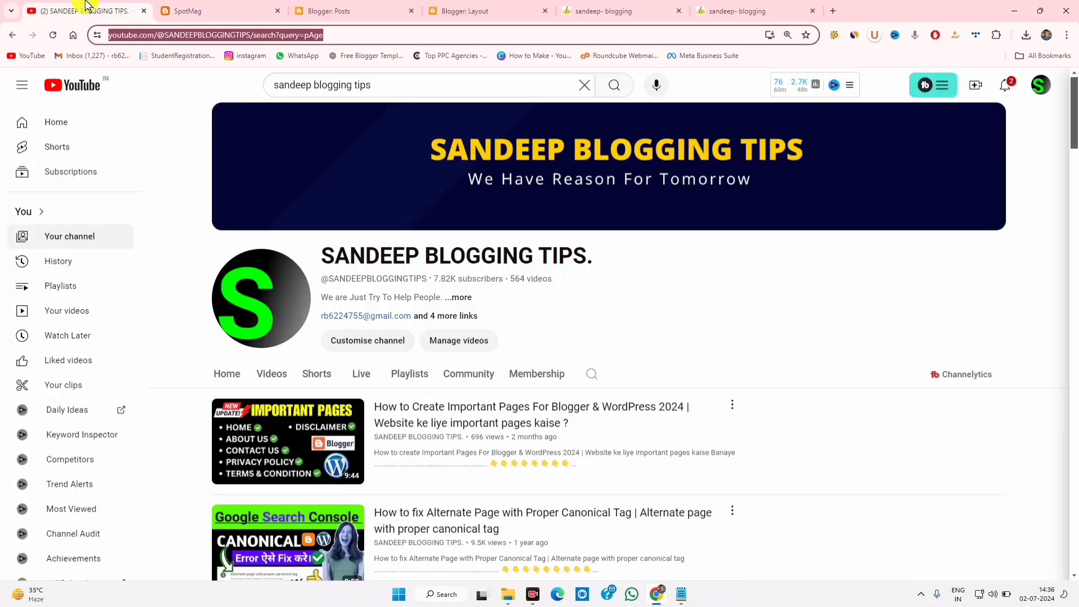
pyautogui.click(271, 368)
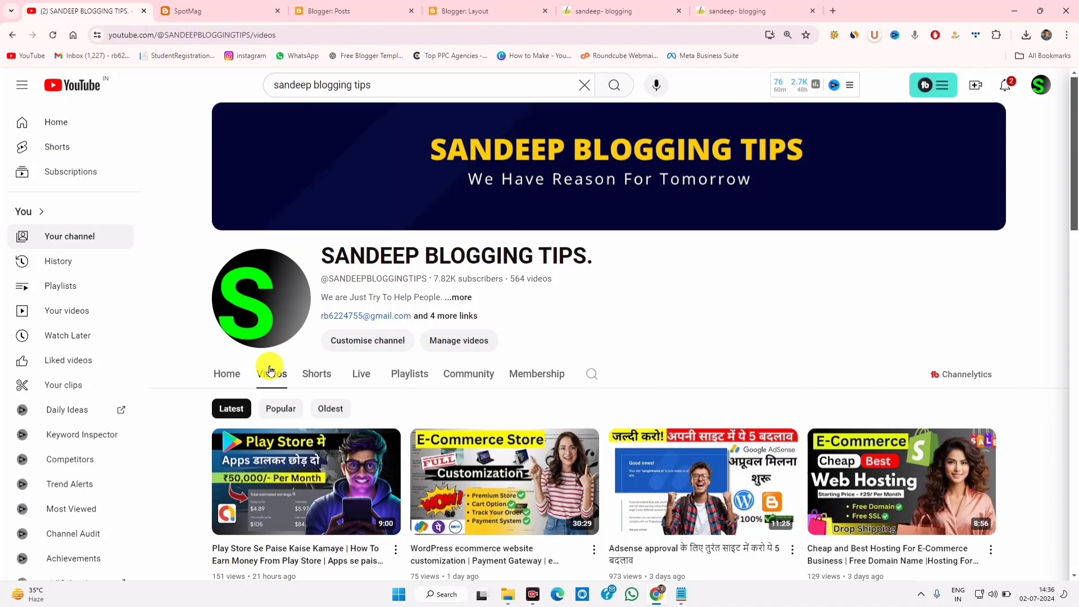
pyautogui.scroll(-4, 389, 416)
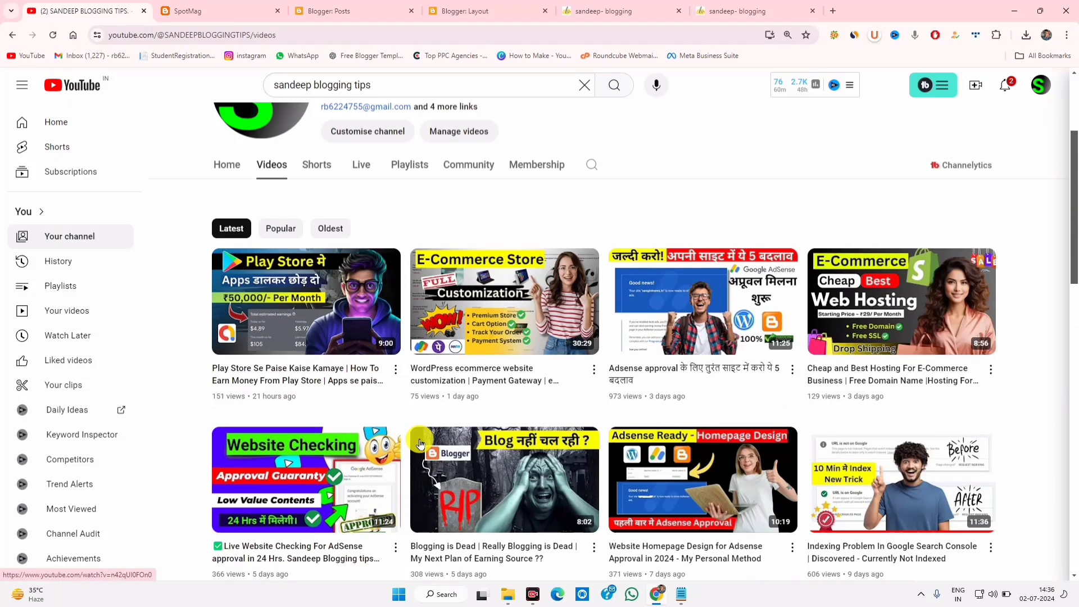
pyautogui.scroll(4, 420, 444)
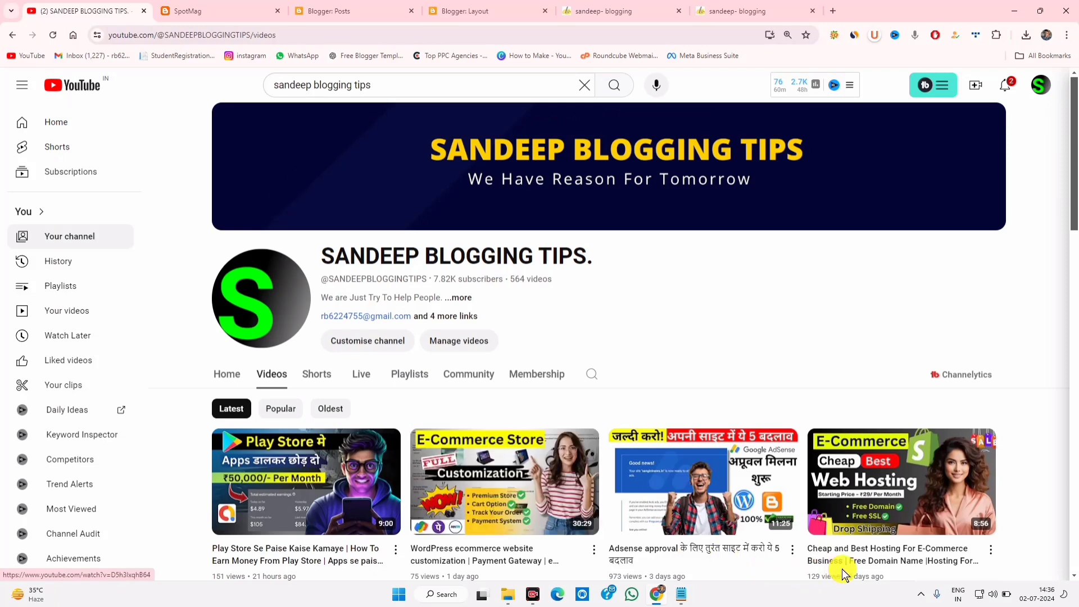